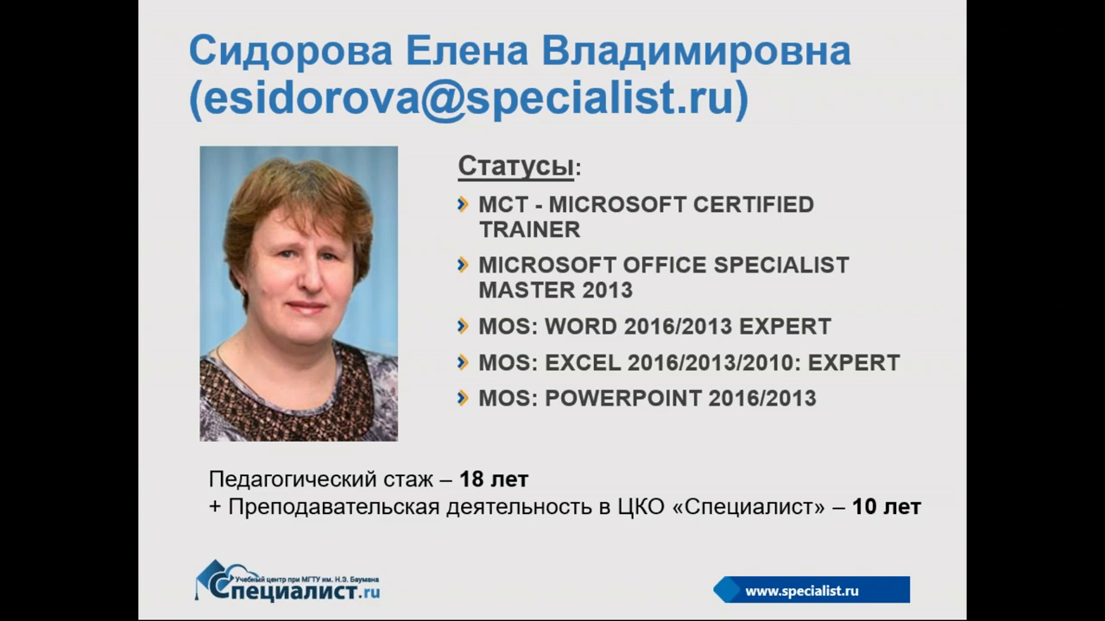
Step through the profile and course slides to the 'Цепочка семинаров по теме' slide.
{"action": "key", "text": "Right"}
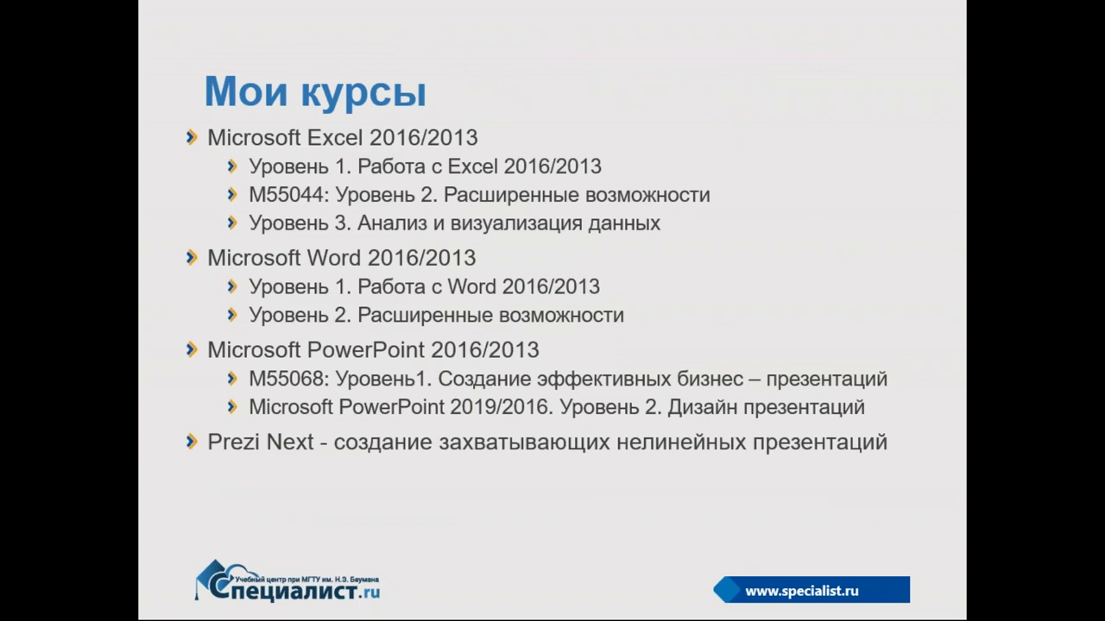
{"action": "key", "text": "Left"}
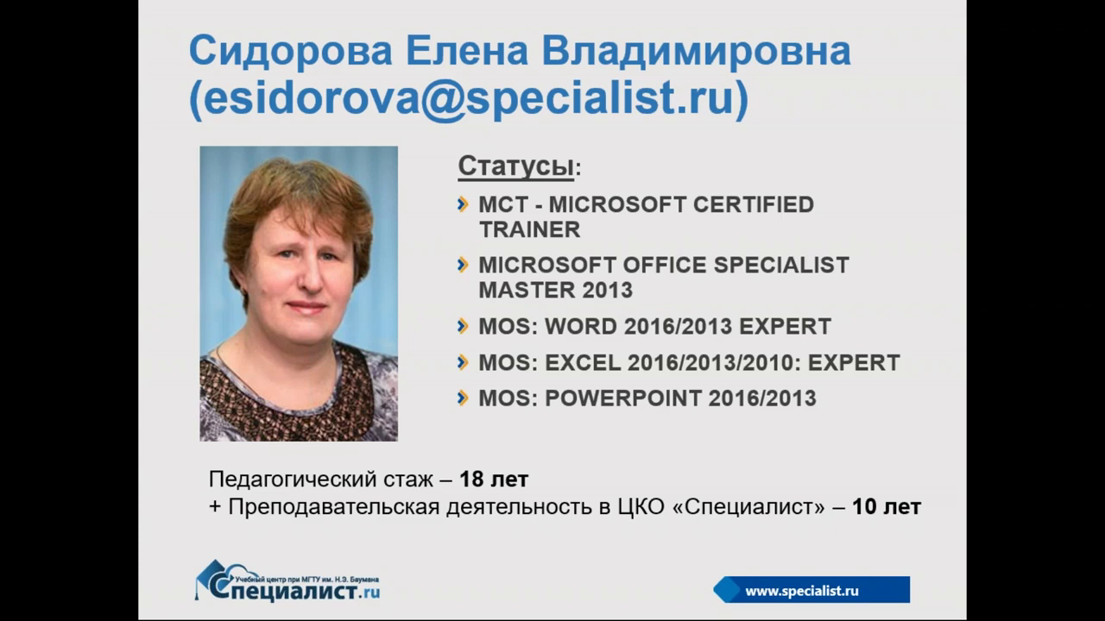
{"action": "key", "text": "Right"}
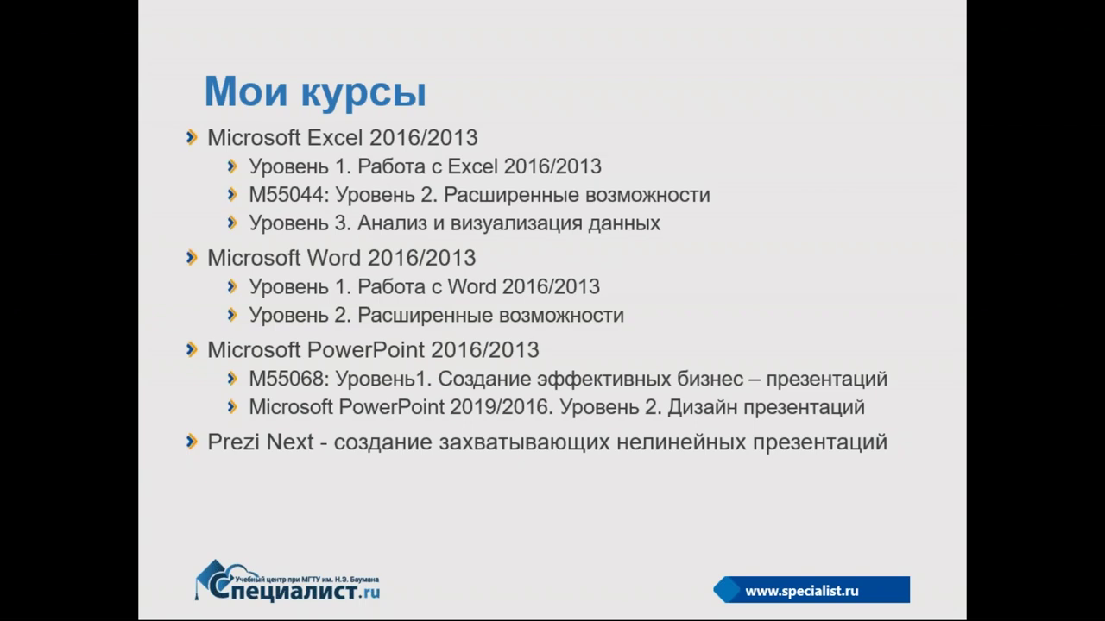
{"action": "key", "text": "Right"}
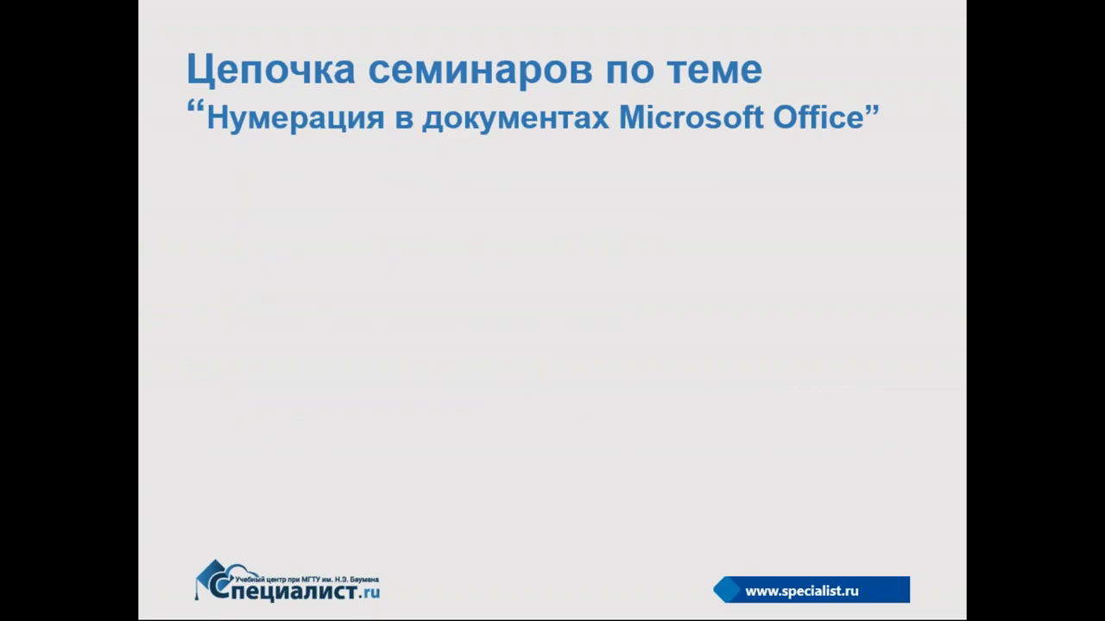
Reveal all three seminar parts with their dates, then end the slide show.
{"action": "key", "text": "Right"}
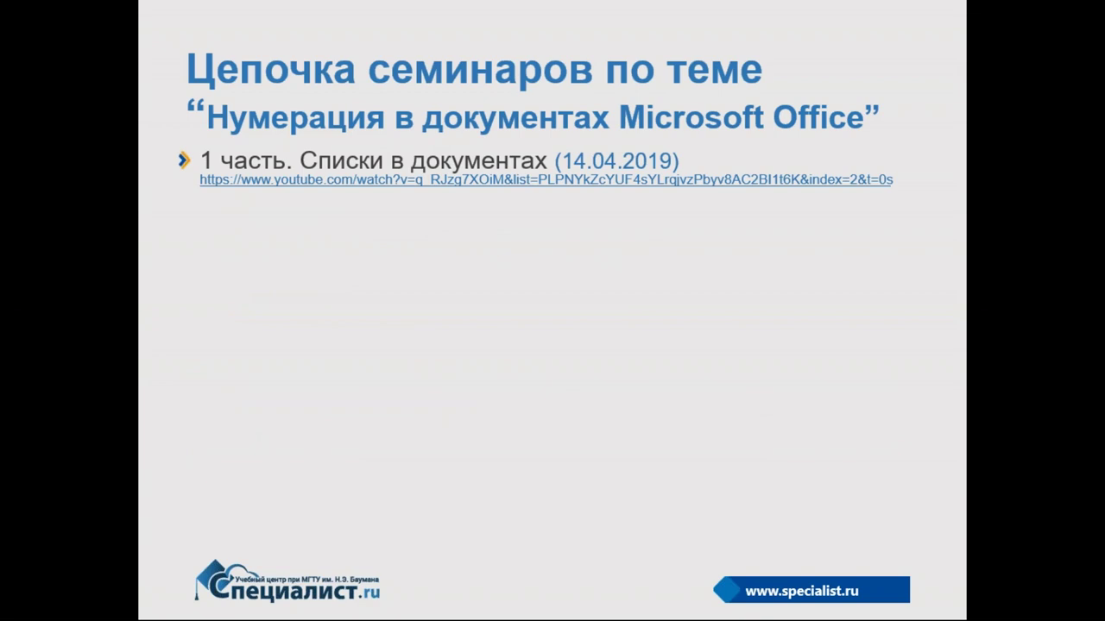
{"action": "key", "text": "Right"}
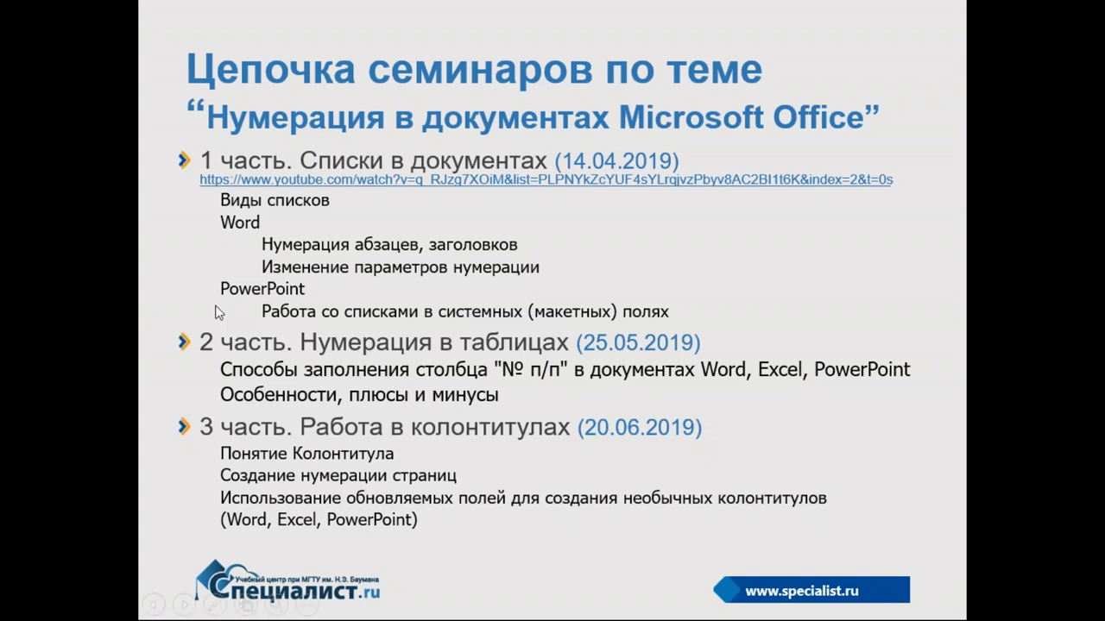
{"action": "key", "text": "Escape"}
{"action": "left_click", "coordinate": [732, 118]}
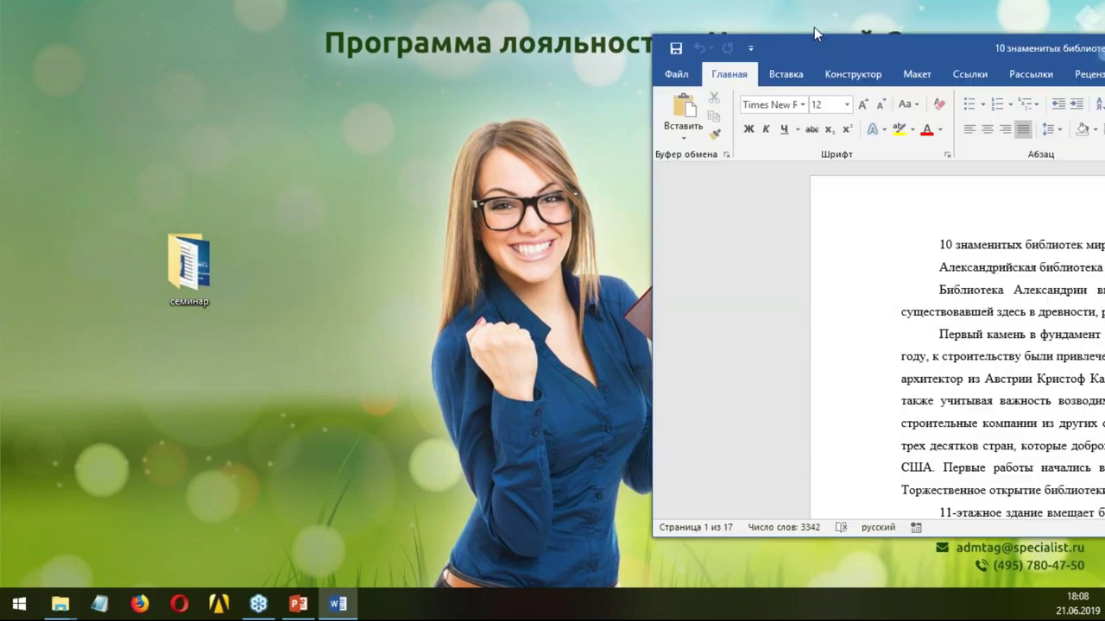
Move the Word window showing the 10 famous libraries document to the screen centre.
{"action": "left_click_drag", "start_coordinate": [813, 27], "coordinate": [319, 7]}
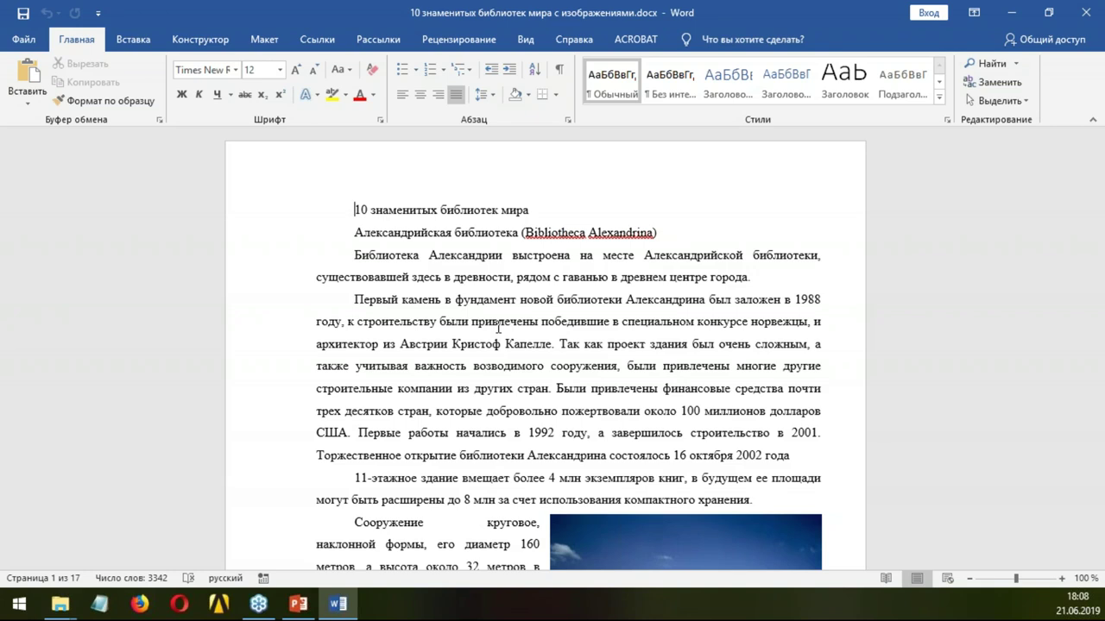
{"action": "double_click", "coordinate": [411, 161]}
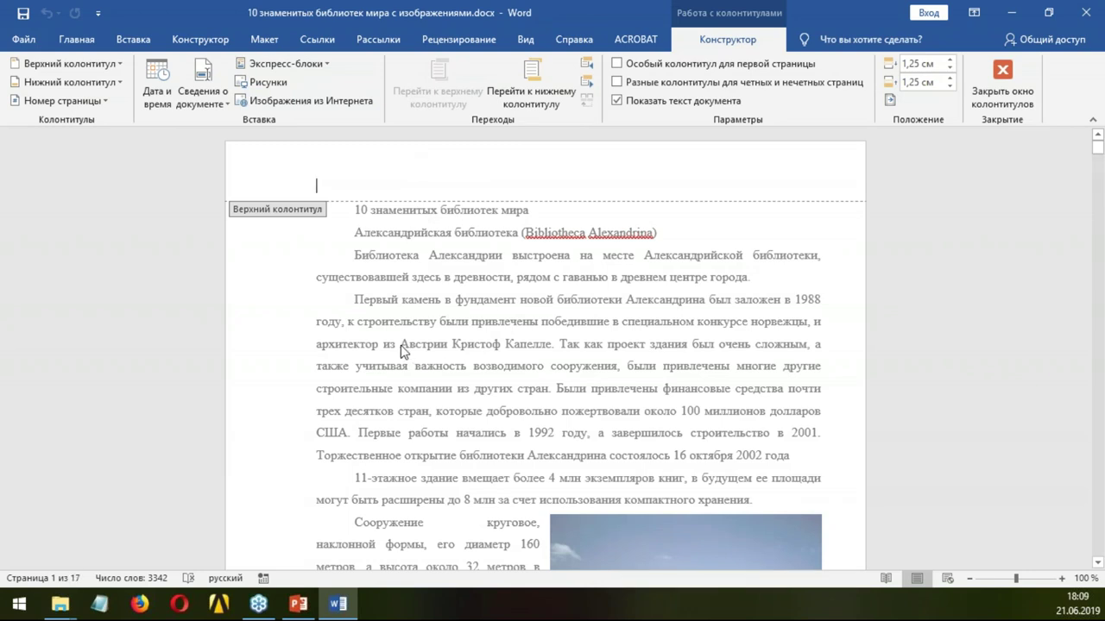
{"action": "left_click", "coordinate": [1002, 72]}
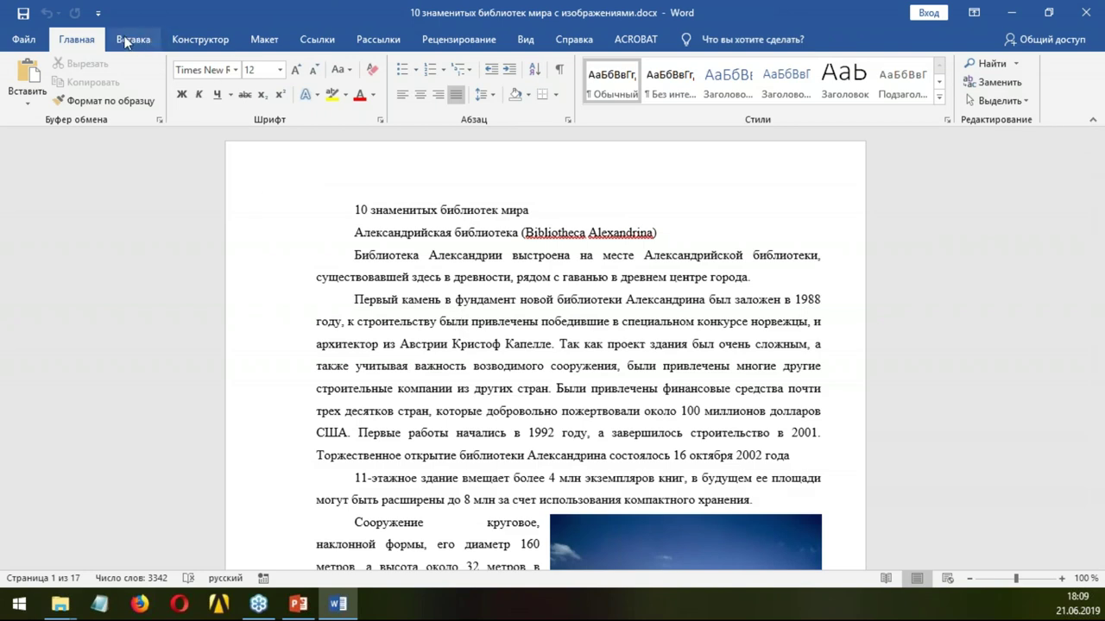
{"action": "left_click", "coordinate": [466, 321]}
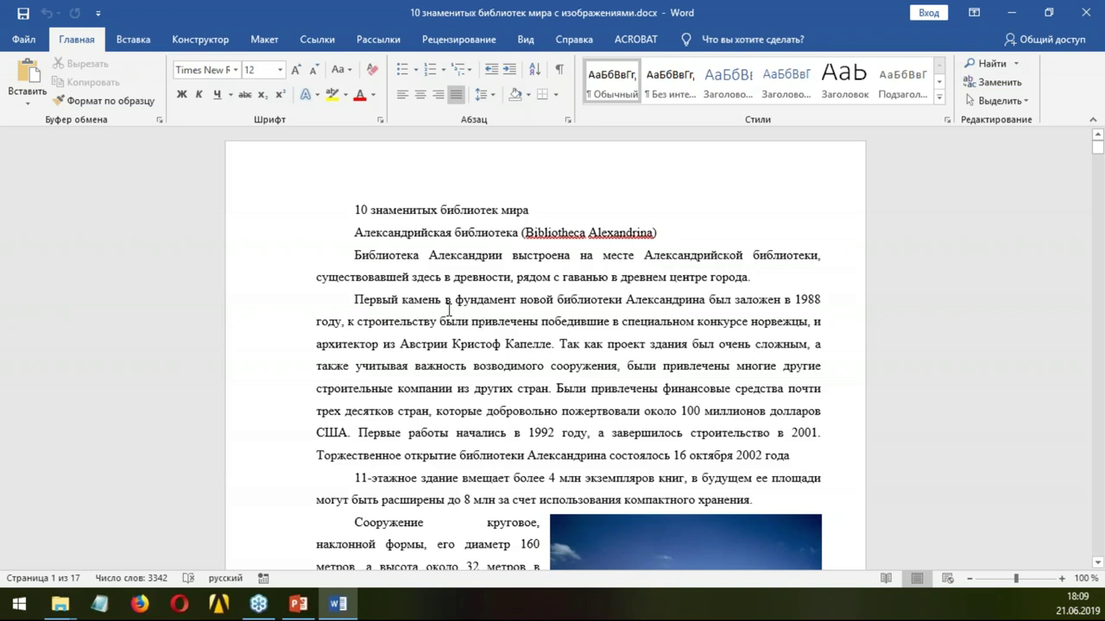
Open the Вставка > Верхний колонтитул gallery and scroll to designs like Семафор.
{"action": "left_click", "coordinate": [132, 40]}
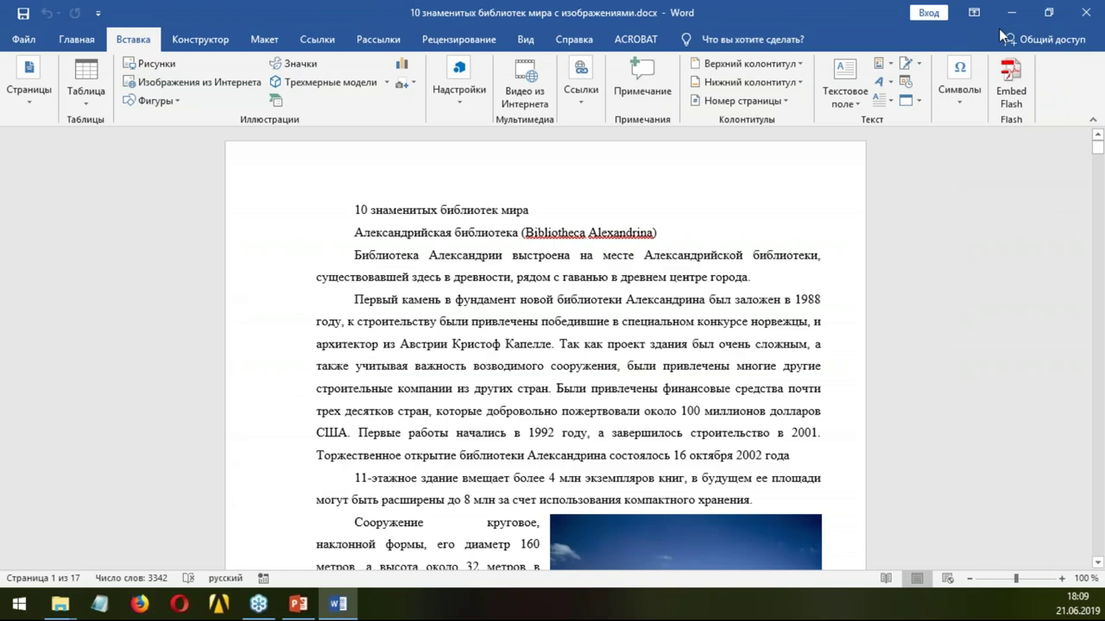
{"action": "left_click", "coordinate": [784, 68]}
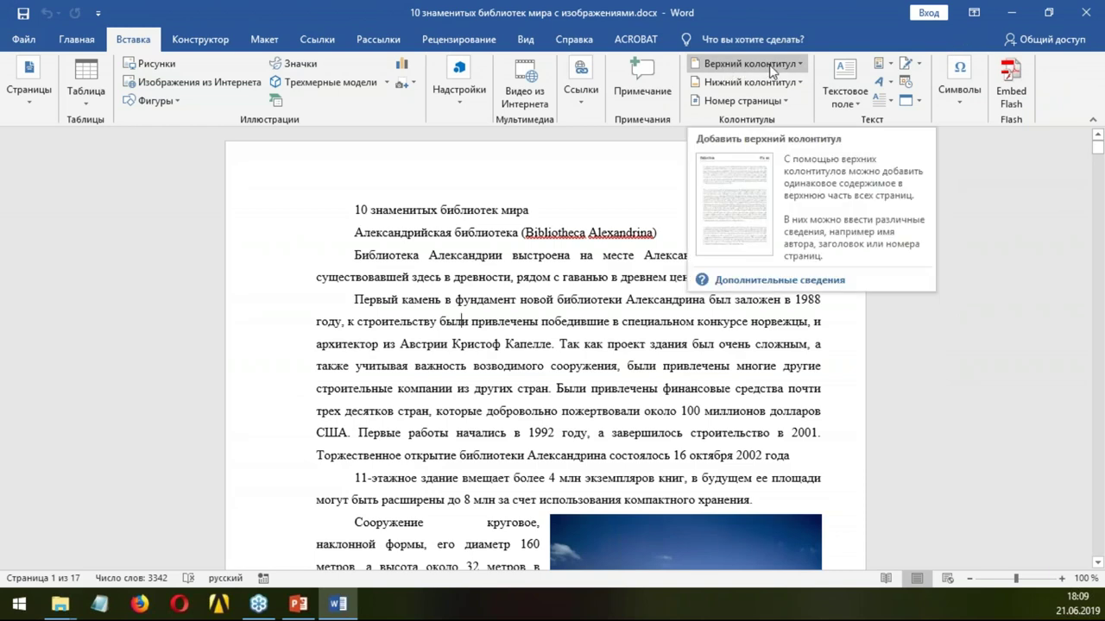
{"action": "left_click", "coordinate": [769, 65]}
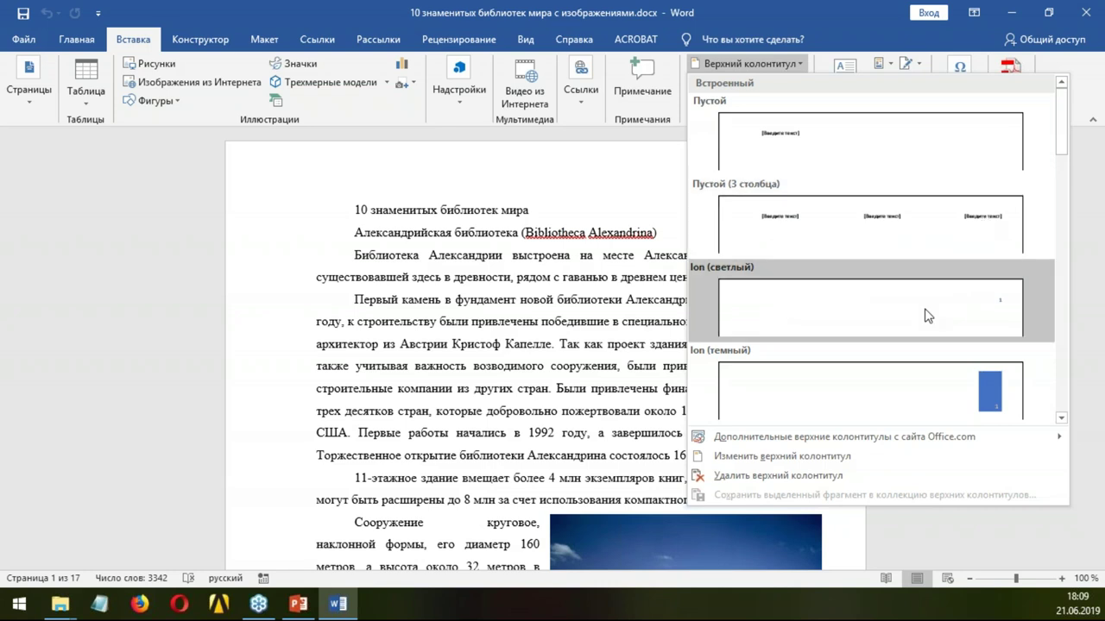
{"action": "scroll", "coordinate": [929, 314], "scroll_direction": "down", "scroll_amount": 4}
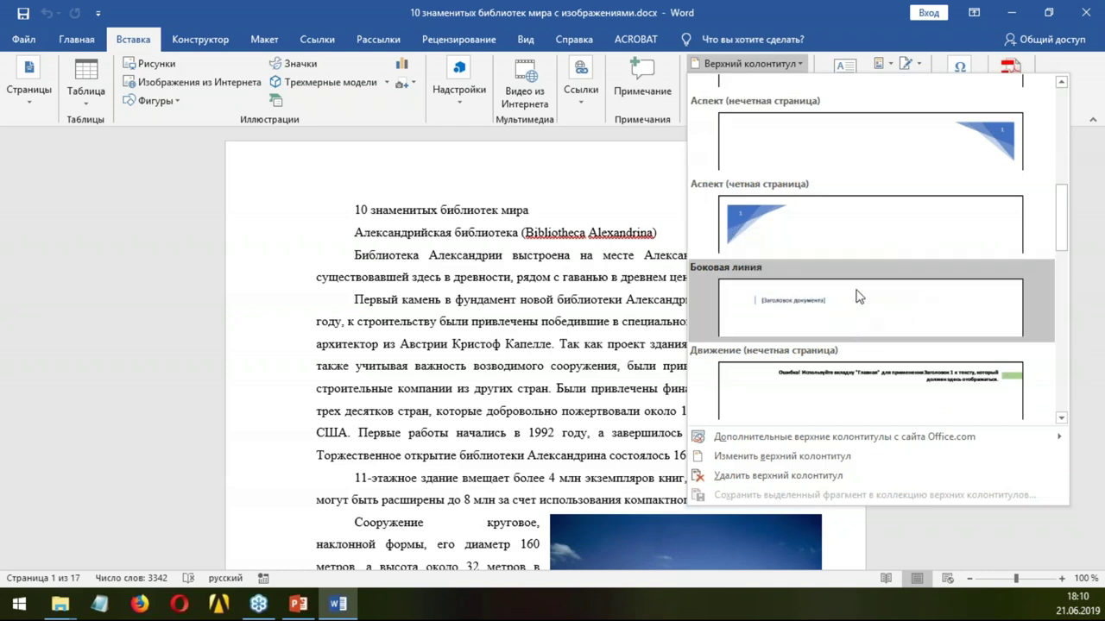
{"action": "scroll", "coordinate": [858, 296], "scroll_direction": "down", "scroll_amount": 5}
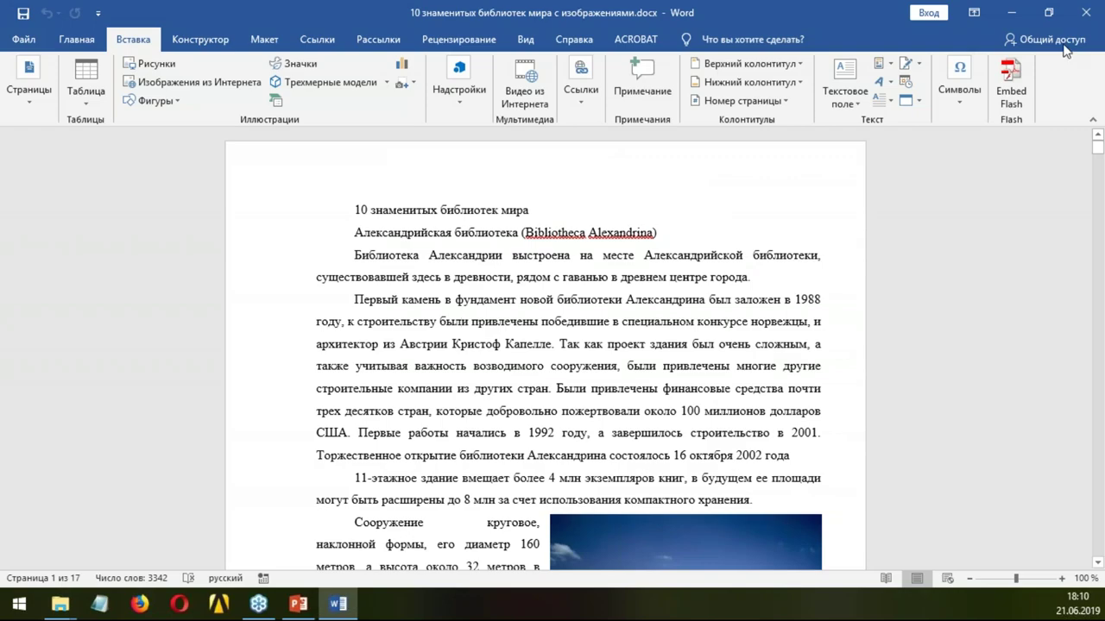
{"action": "left_click", "coordinate": [747, 63]}
{"action": "scroll", "coordinate": [891, 343], "scroll_direction": "down", "scroll_amount": 10}
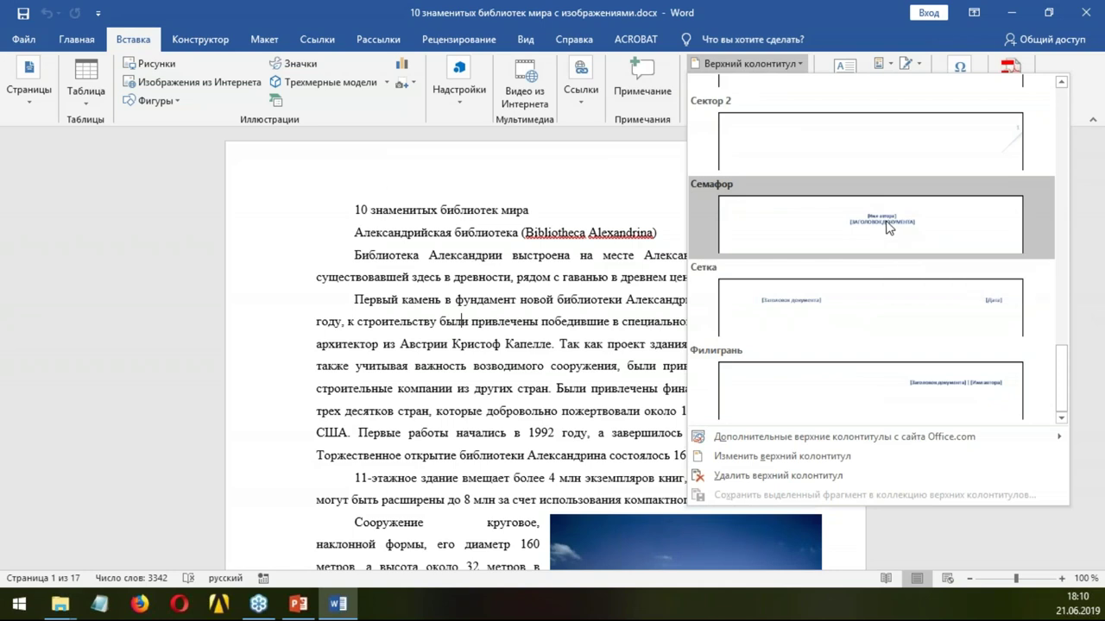
Insert the Семафор header design and leave the author field.
{"action": "left_click", "coordinate": [886, 226]}
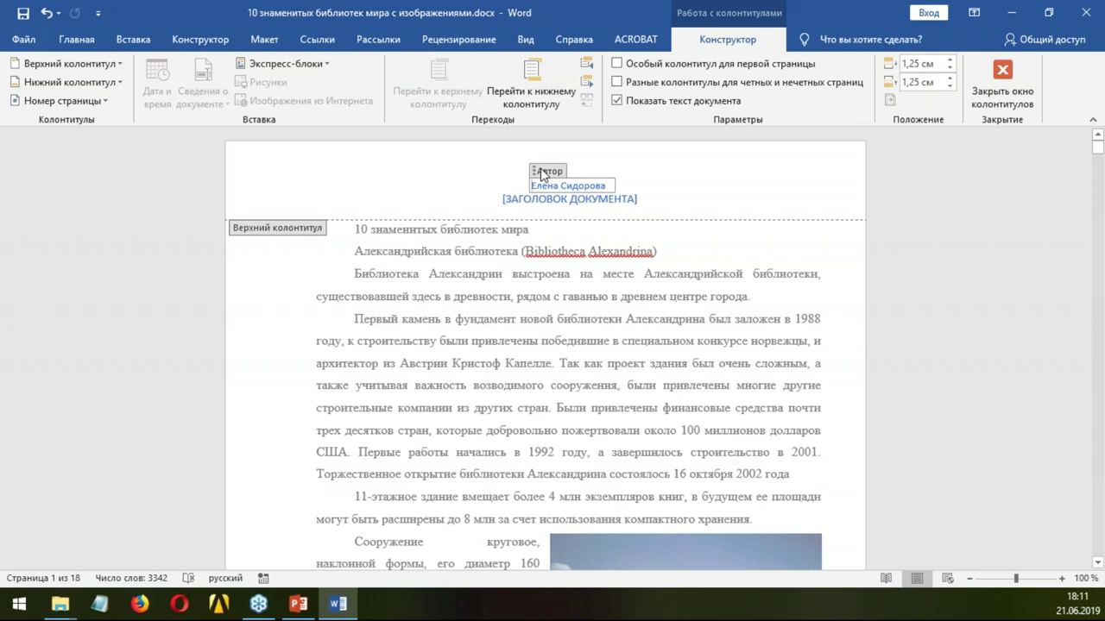
{"action": "key", "text": "Left"}
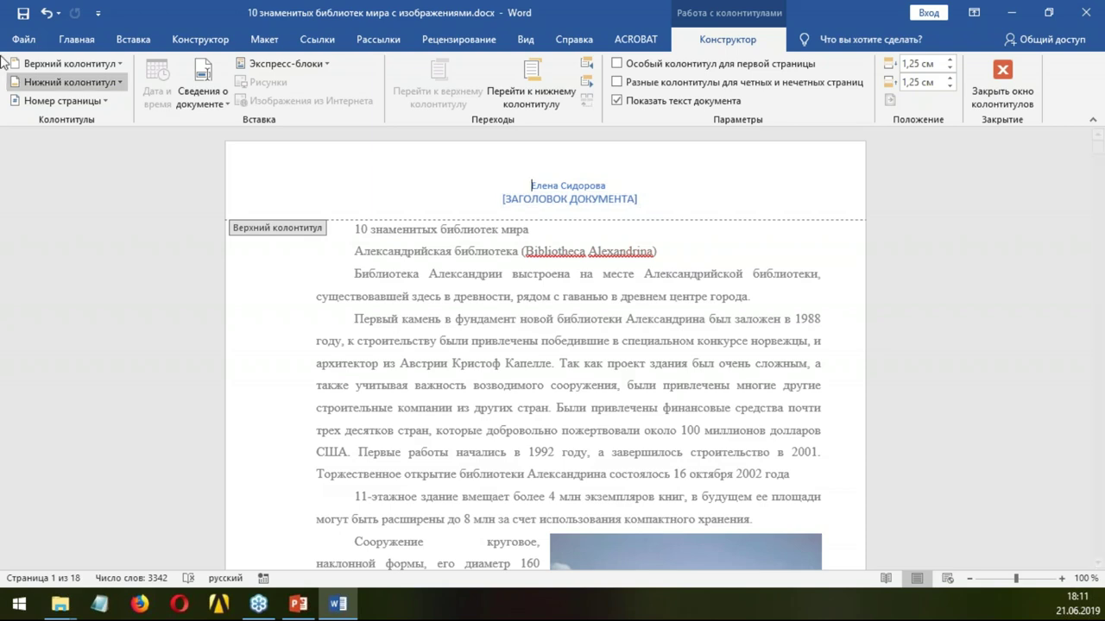
Open File > Info and scroll to the document properties and Author entry.
{"action": "left_click", "coordinate": [23, 42]}
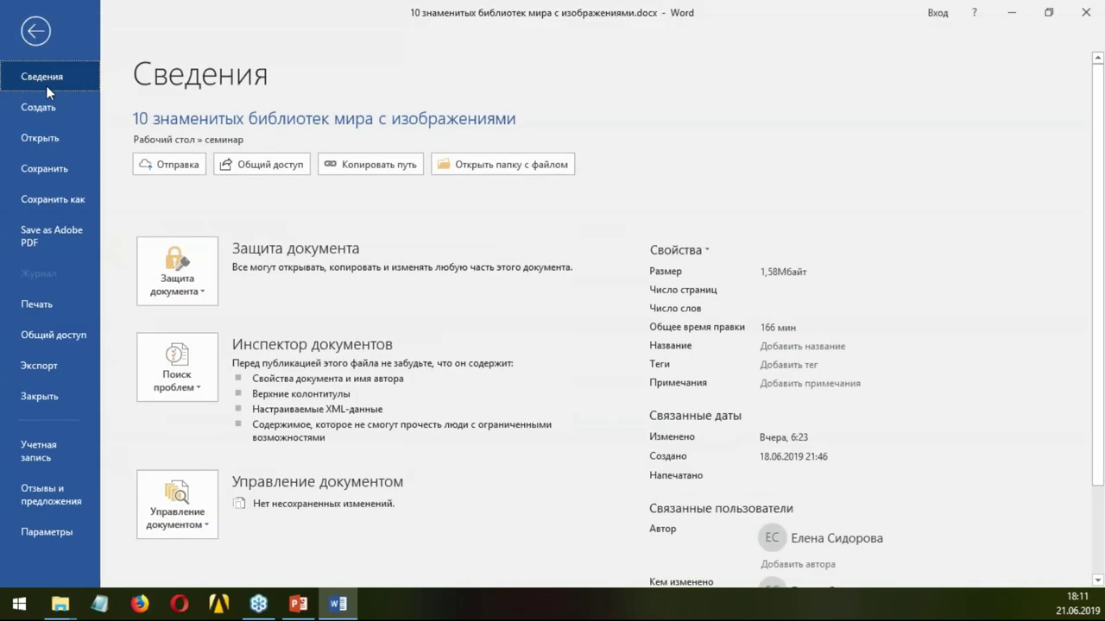
{"action": "scroll", "coordinate": [885, 365], "scroll_direction": "down", "scroll_amount": 3}
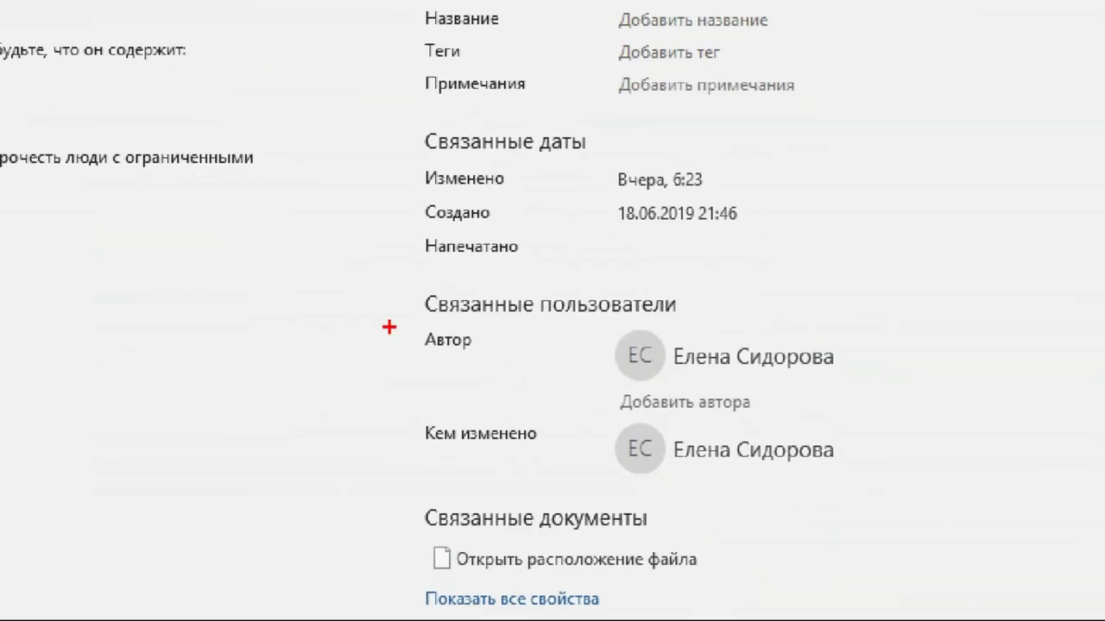
{"action": "left_click_drag", "start_coordinate": [393, 324], "coordinate": [623, 371]}
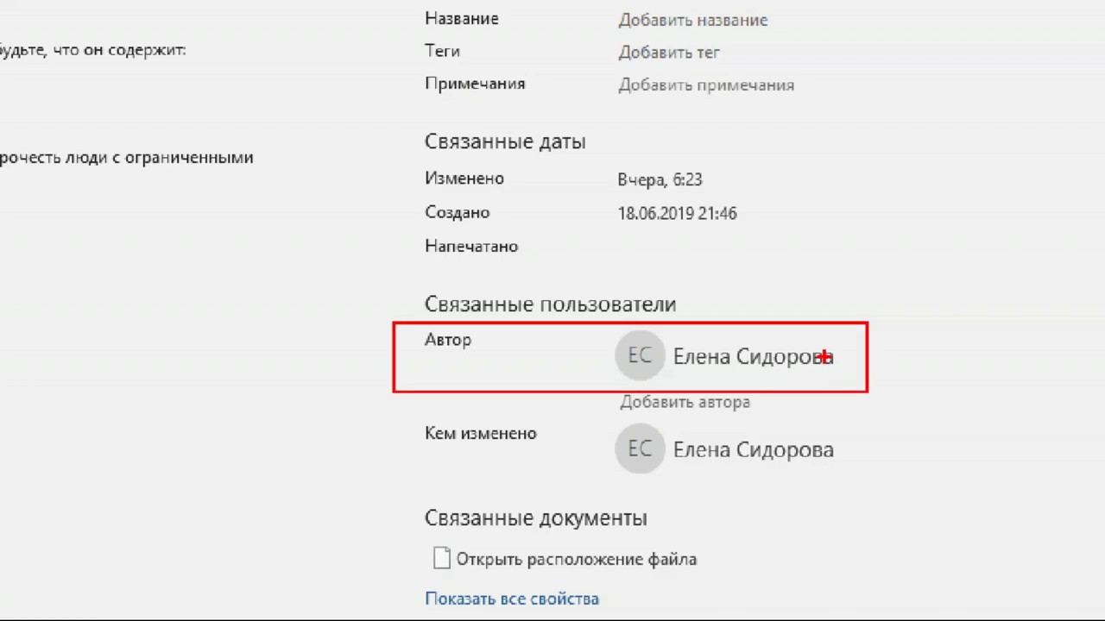
{"action": "left_click_drag", "start_coordinate": [837, 347], "coordinate": [864, 330]}
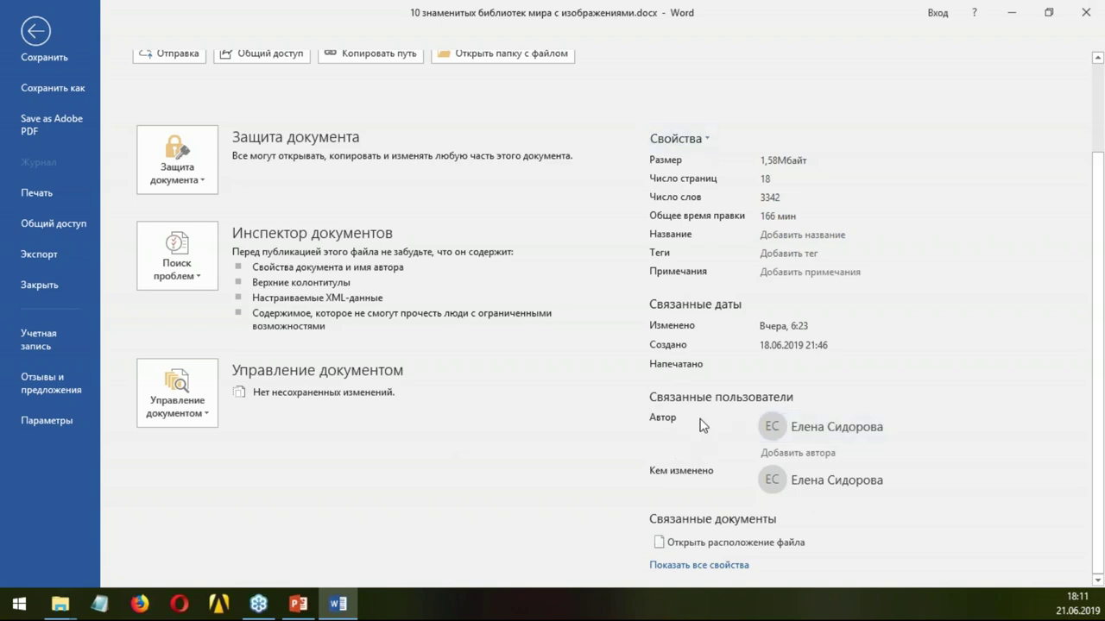
{"action": "mouse_move", "coordinate": [821, 426]}
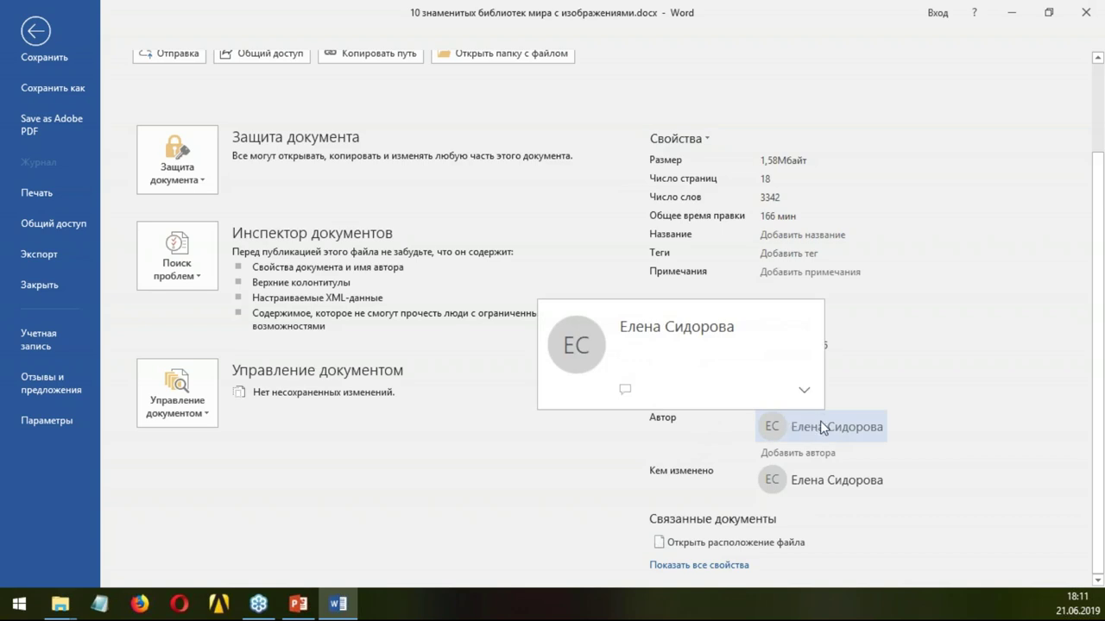
Replace the document's Author property with a new person's name and return to the document.
{"action": "right_click", "coordinate": [822, 427]}
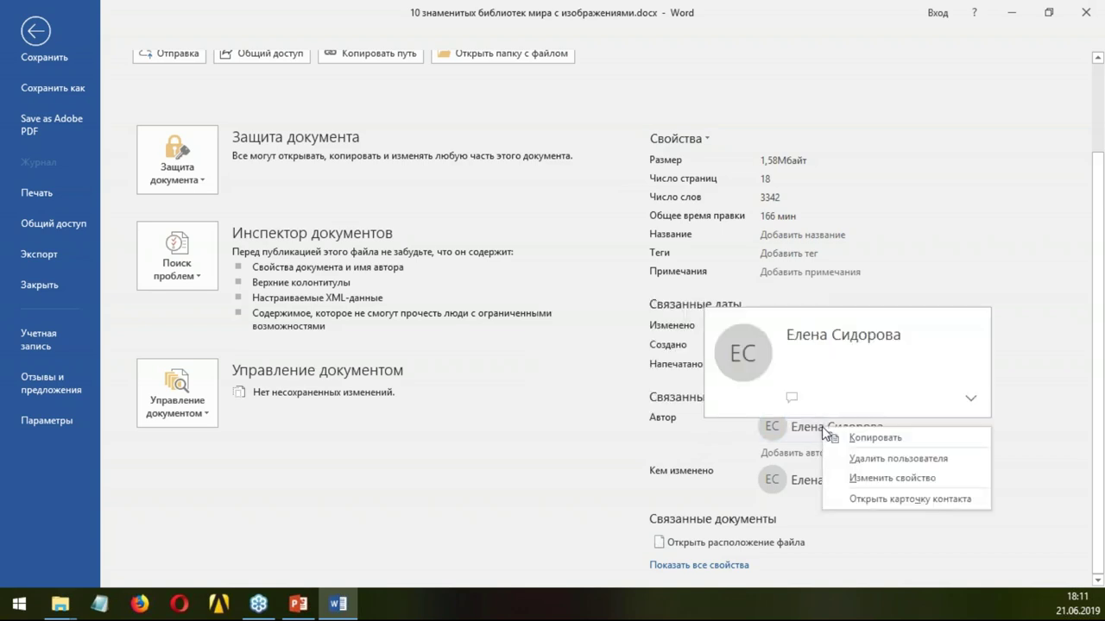
{"action": "left_click", "coordinate": [875, 480]}
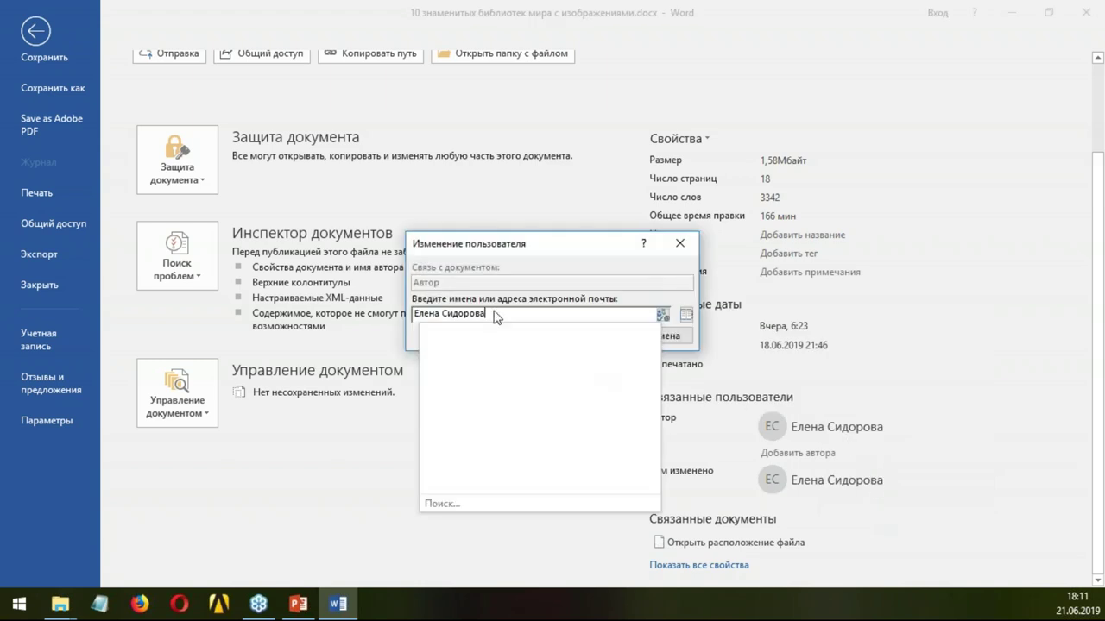
{"action": "left_click_drag", "start_coordinate": [484, 316], "coordinate": [390, 313]}
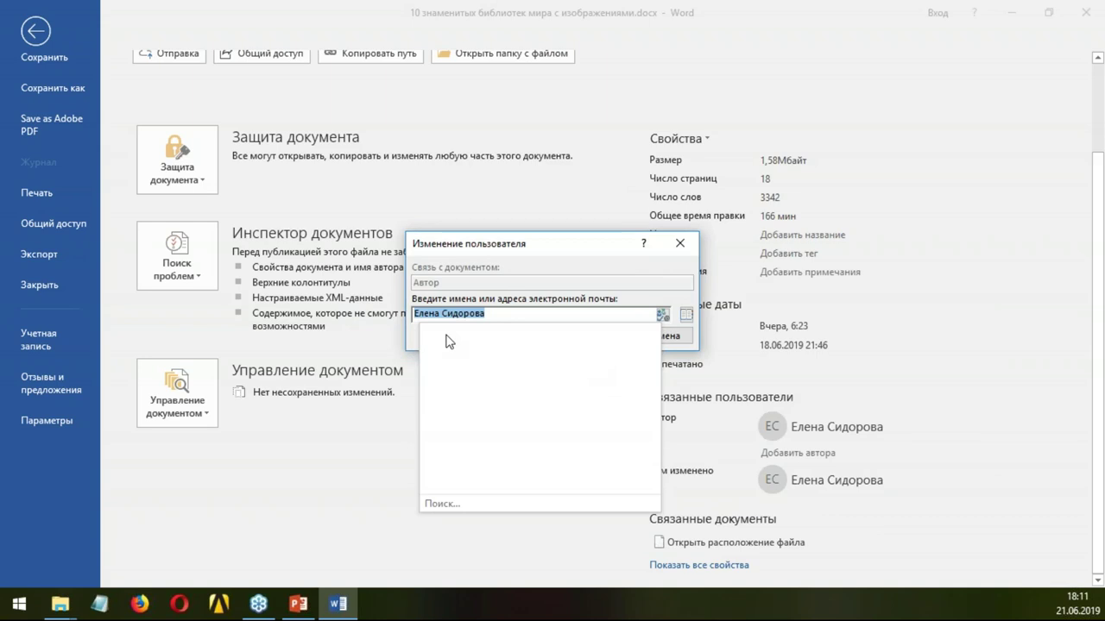
{"action": "left_click", "coordinate": [580, 250]}
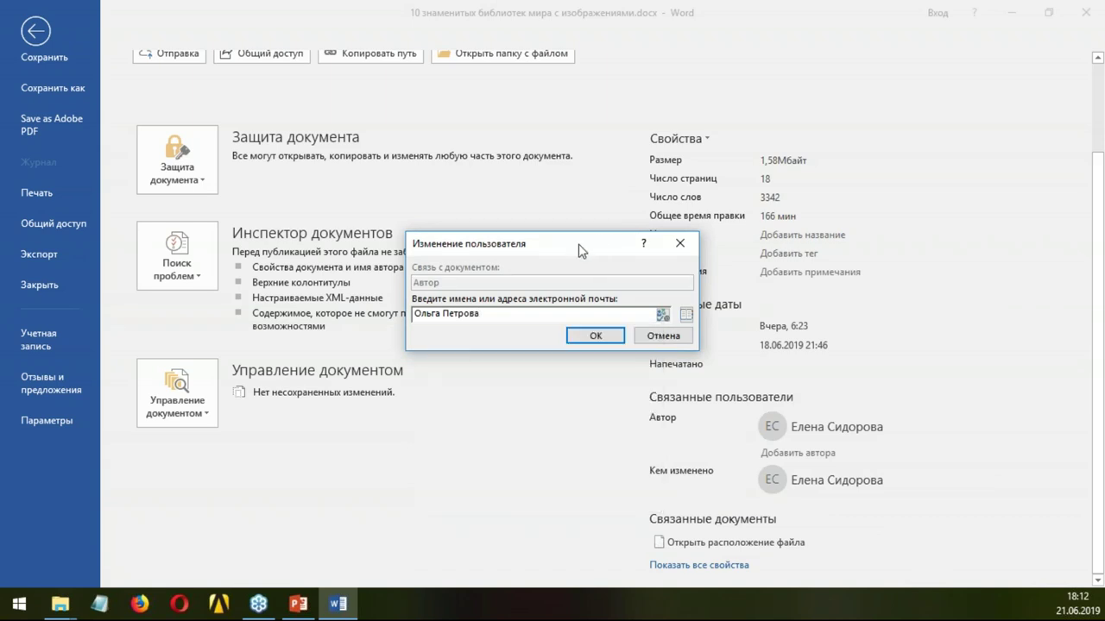
{"action": "left_click", "coordinate": [592, 336]}
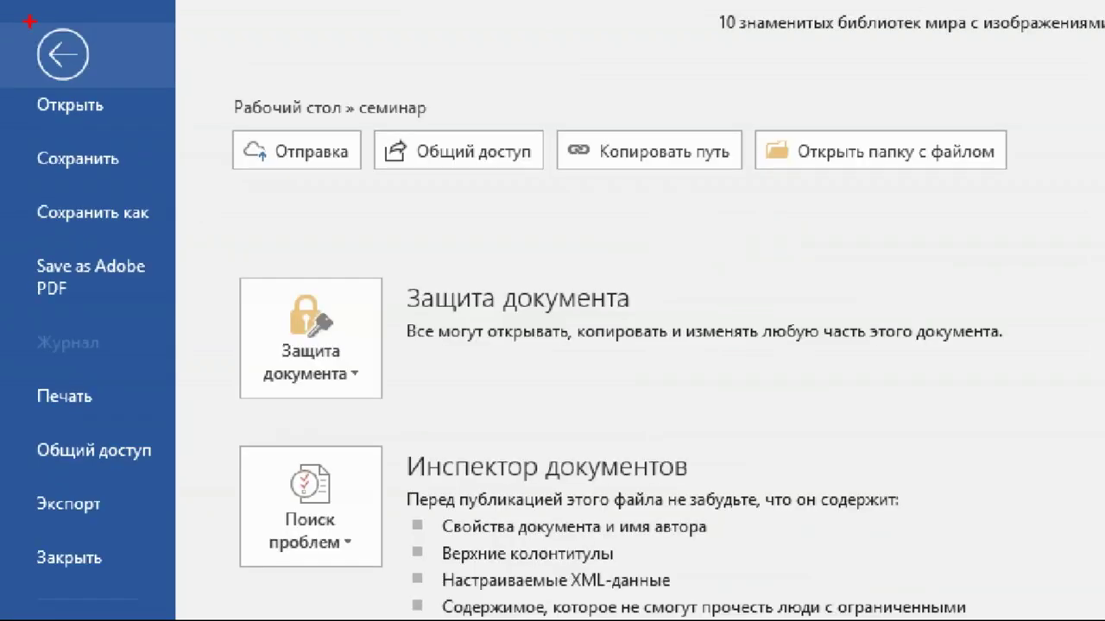
{"action": "left_click", "coordinate": [63, 54]}
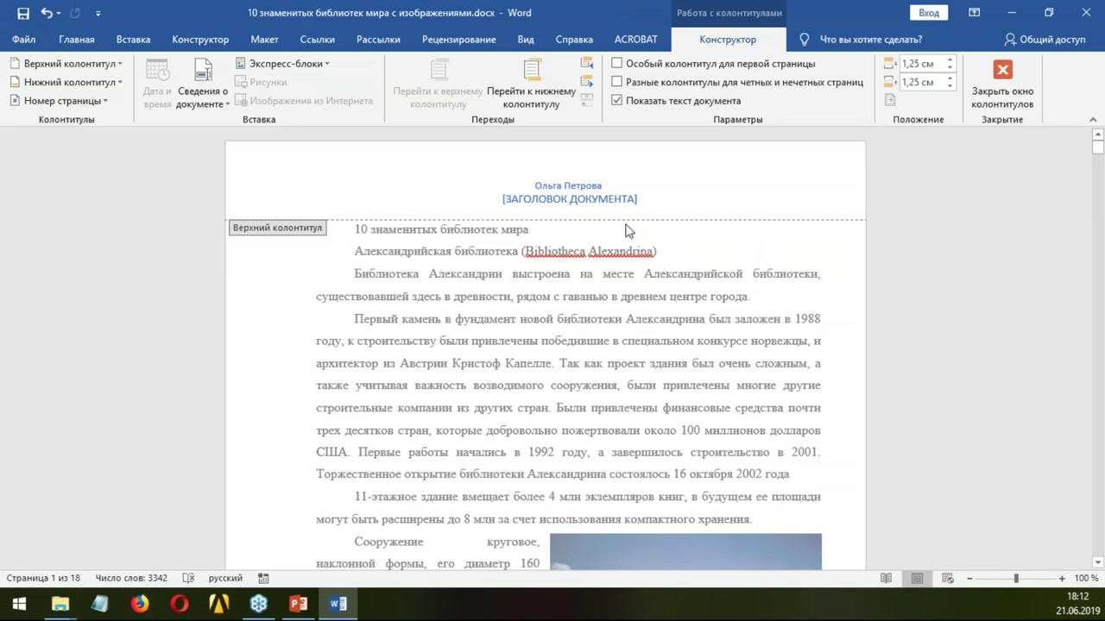
Select the [ЗАГОЛОВОК ДОКУМЕНТА] title placeholder in the header.
{"action": "left_click", "coordinate": [551, 200]}
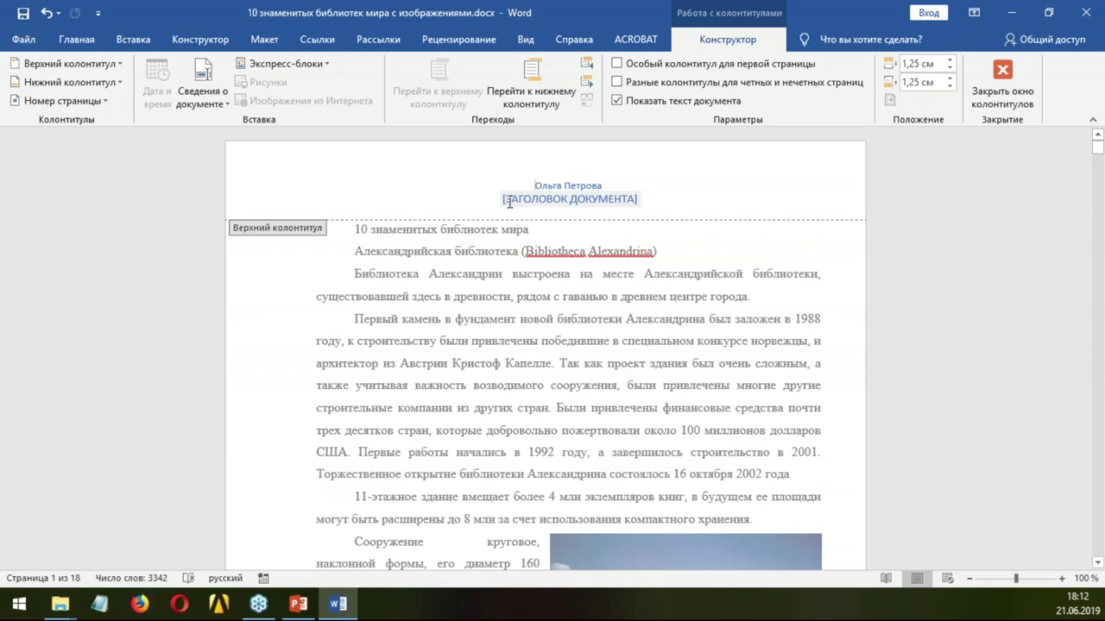
{"action": "left_click", "coordinate": [543, 204]}
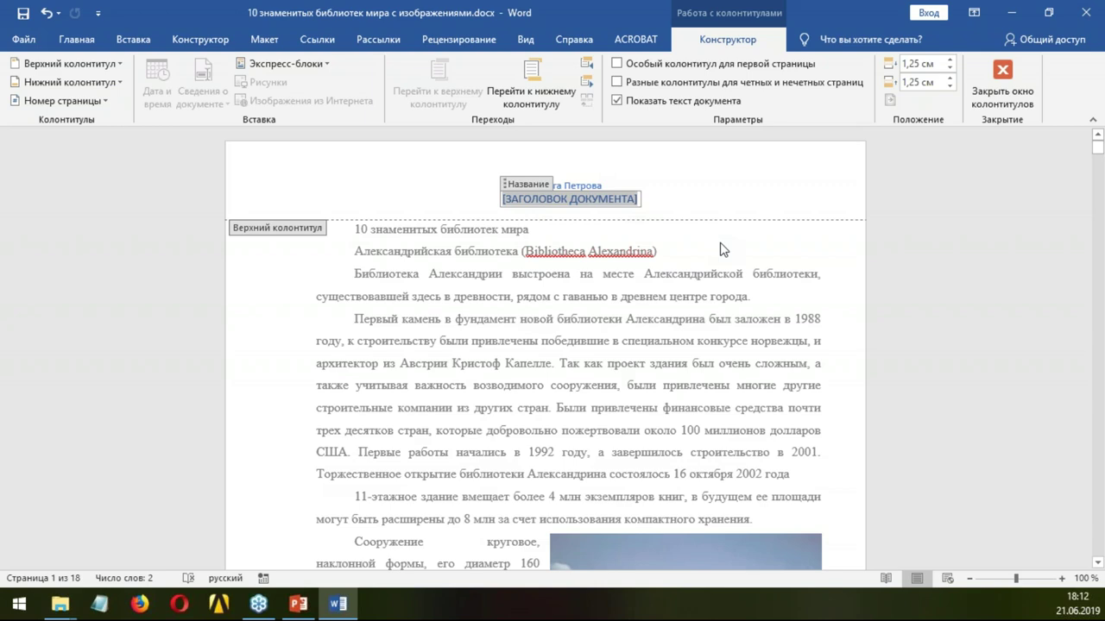
Enter БИБЛИОТЕКИ as the header title and close header editing.
{"action": "type", "text": "БИБЛИОТЕКИ"}
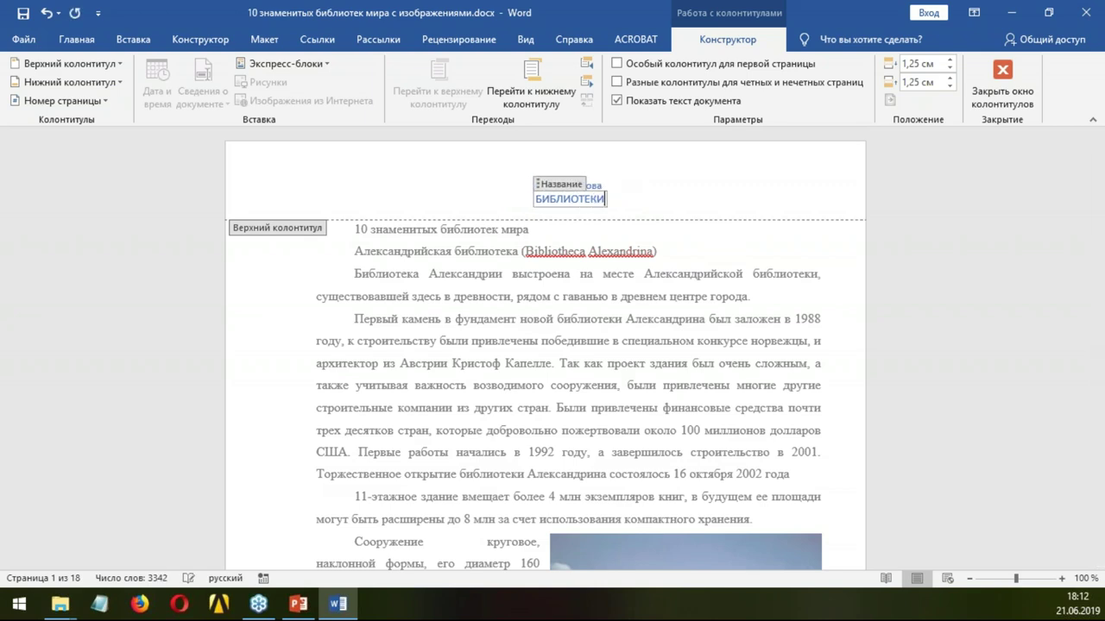
{"action": "left_click", "coordinate": [668, 204]}
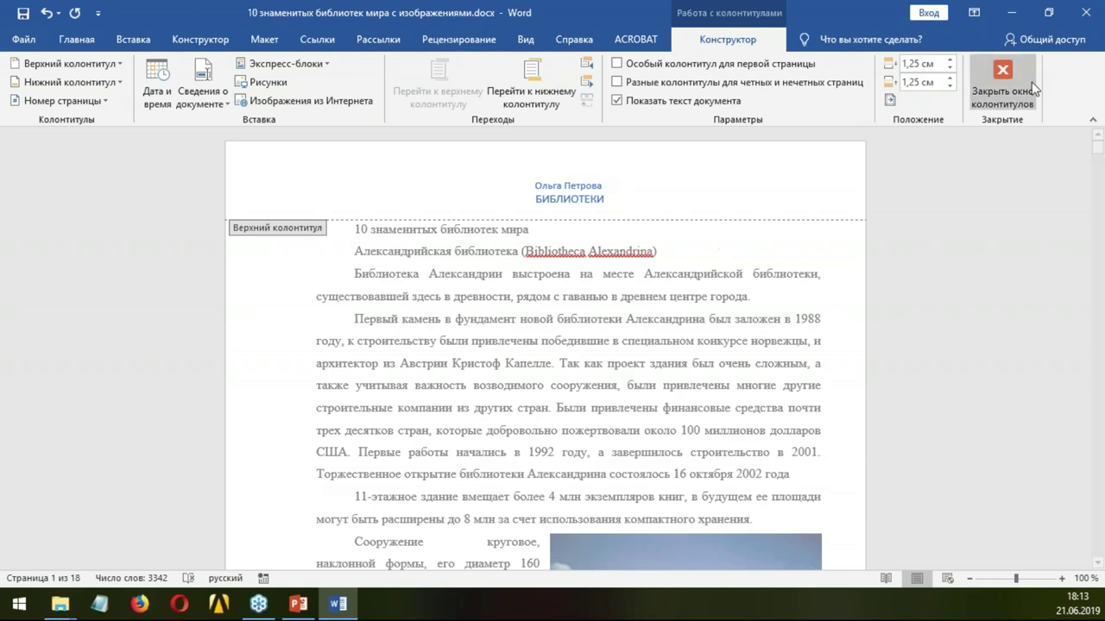
{"action": "left_click", "coordinate": [1005, 73]}
Return to the body text and scroll through the pages to check the БИБЛИОТЕКИ header.
{"action": "left_click", "coordinate": [539, 363]}
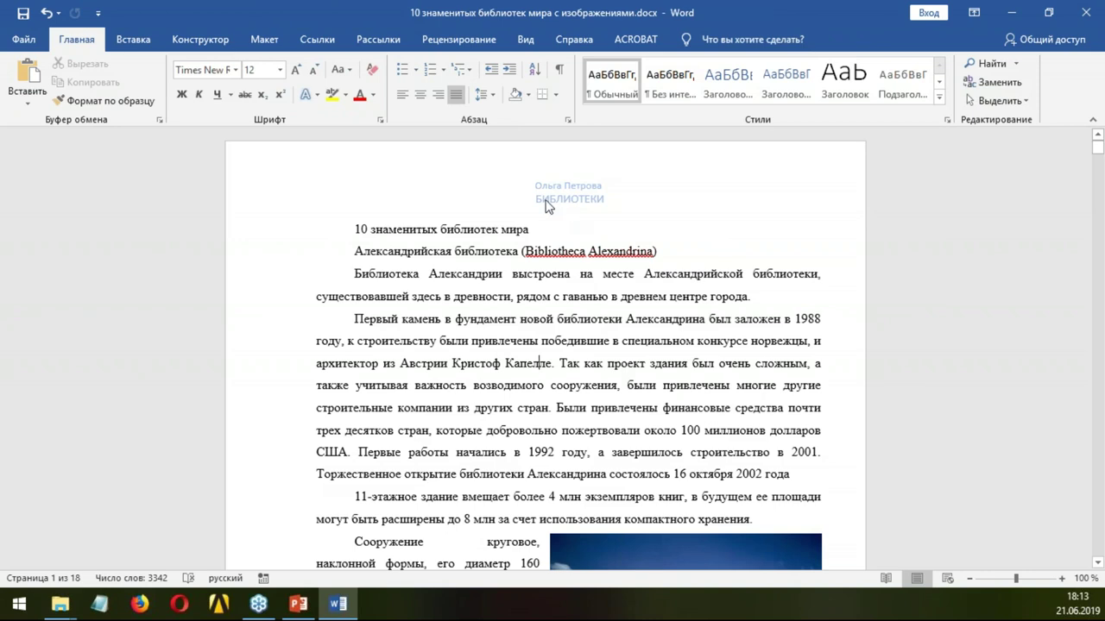
{"action": "scroll", "coordinate": [546, 206], "scroll_direction": "down", "scroll_amount": 5}
{"action": "scroll", "coordinate": [538, 373], "scroll_direction": "down", "scroll_amount": 5}
{"action": "scroll", "coordinate": [539, 373], "scroll_direction": "down", "scroll_amount": 1}
{"action": "scroll", "coordinate": [538, 373], "scroll_direction": "down", "scroll_amount": 4}
{"action": "scroll", "coordinate": [538, 373], "scroll_direction": "down", "scroll_amount": 6}
{"action": "scroll", "coordinate": [538, 373], "scroll_direction": "down", "scroll_amount": 7}
{"action": "scroll", "coordinate": [538, 373], "scroll_direction": "down", "scroll_amount": 2}
{"action": "scroll", "coordinate": [538, 373], "scroll_direction": "down", "scroll_amount": 8}
{"action": "scroll", "coordinate": [538, 373], "scroll_direction": "down", "scroll_amount": 3}
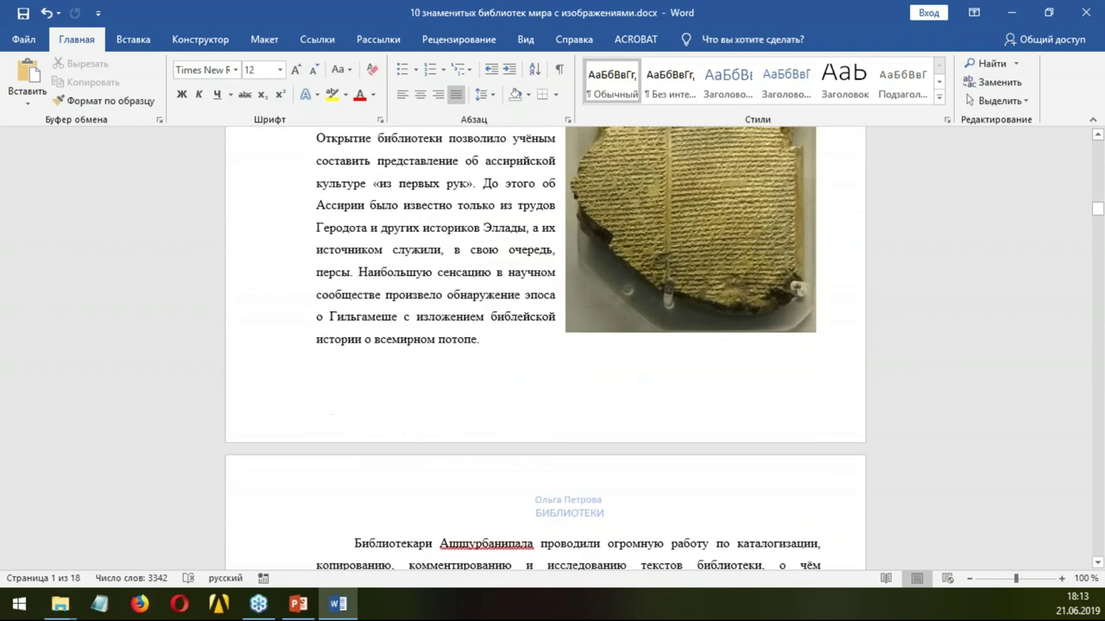
{"action": "scroll", "coordinate": [539, 373], "scroll_direction": "down", "scroll_amount": 4}
{"action": "scroll", "coordinate": [575, 320], "scroll_direction": "up", "scroll_amount": 5}
{"action": "scroll", "coordinate": [575, 320], "scroll_direction": "up", "scroll_amount": 5}
{"action": "scroll", "coordinate": [573, 316], "scroll_direction": "up", "scroll_amount": 5}
{"action": "scroll", "coordinate": [573, 316], "scroll_direction": "up", "scroll_amount": 5}
{"action": "scroll", "coordinate": [573, 316], "scroll_direction": "up", "scroll_amount": 5}
{"action": "scroll", "coordinate": [573, 316], "scroll_direction": "up", "scroll_amount": 4}
{"action": "scroll", "coordinate": [573, 316], "scroll_direction": "up", "scroll_amount": 3}
{"action": "scroll", "coordinate": [574, 300], "scroll_direction": "up", "scroll_amount": 4}
{"action": "scroll", "coordinate": [574, 299], "scroll_direction": "up", "scroll_amount": 3}
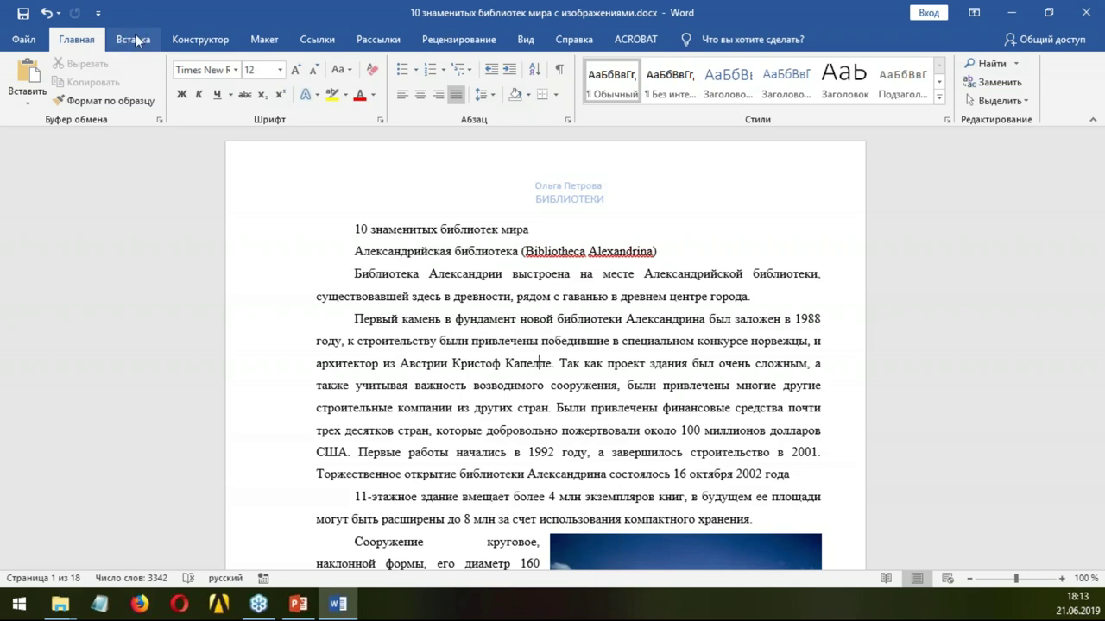
Add a Plain Number 2 page number, centred at the bottom of every page.
{"action": "left_click", "coordinate": [128, 41]}
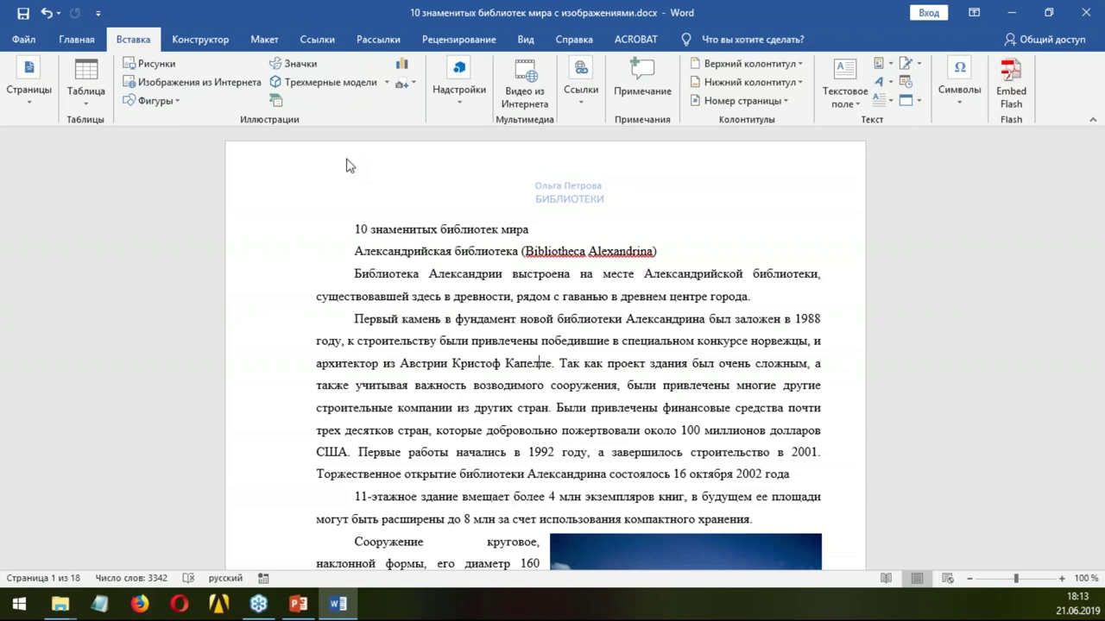
{"action": "left_click", "coordinate": [783, 102]}
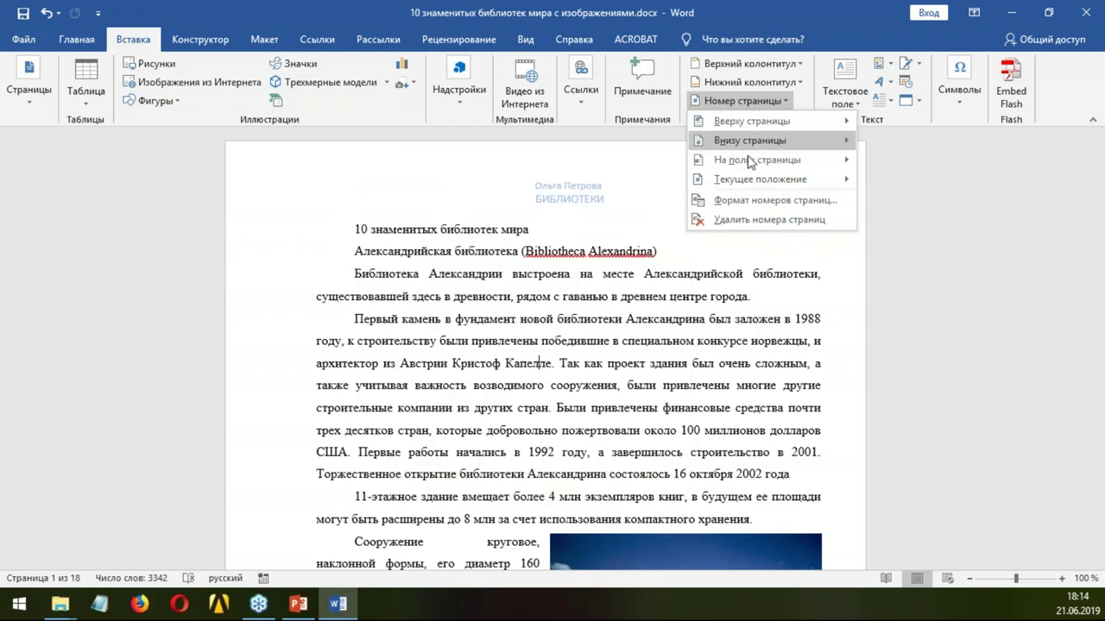
{"action": "mouse_move", "coordinate": [750, 139]}
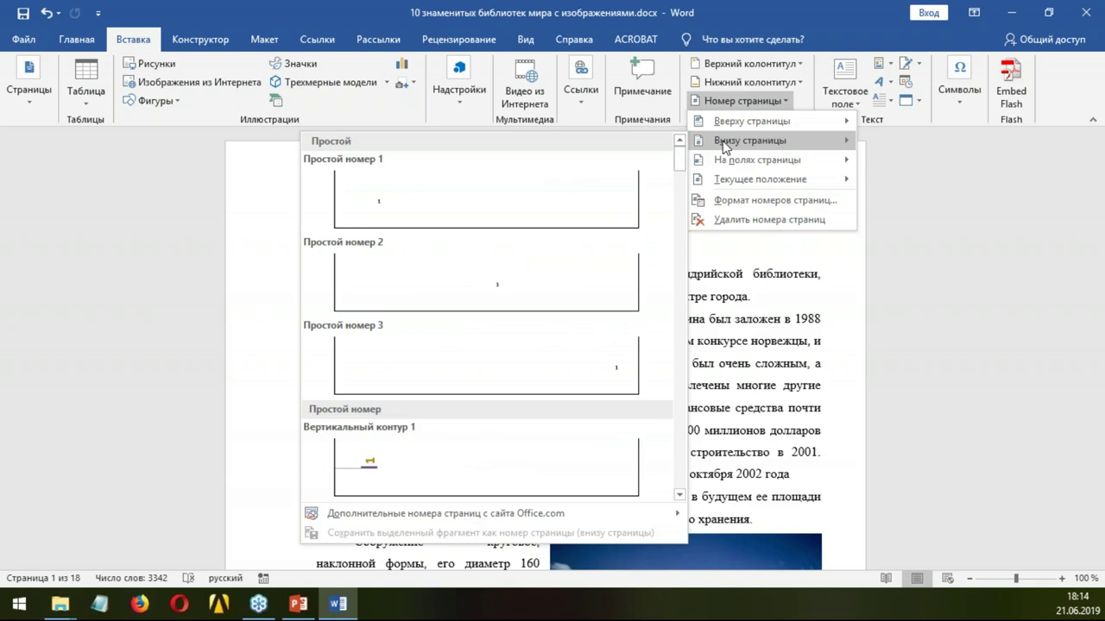
{"action": "left_click", "coordinate": [496, 291]}
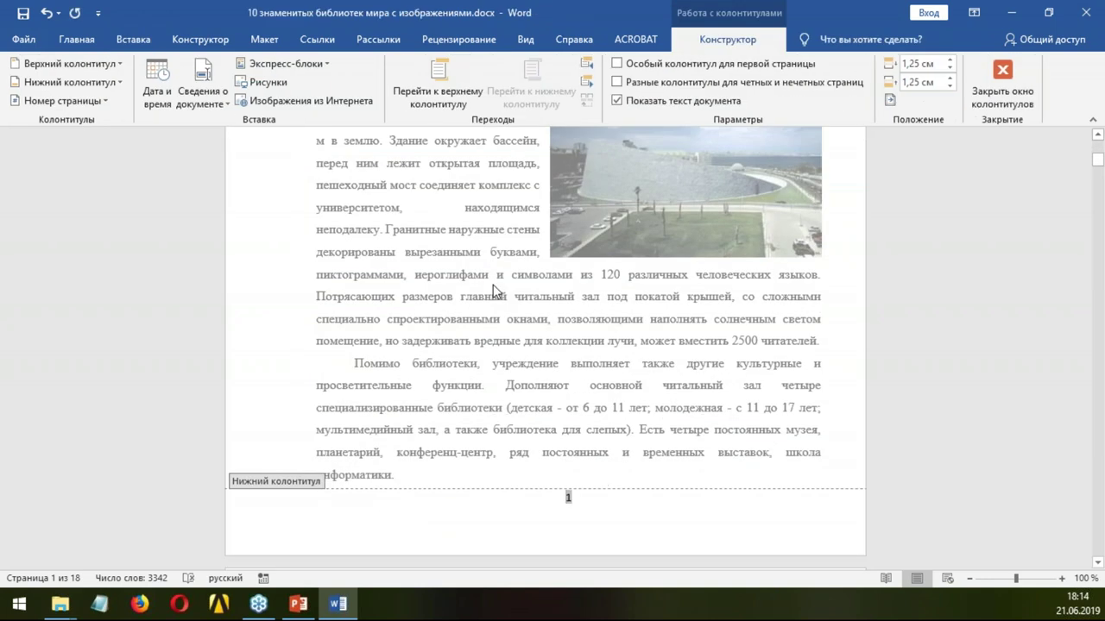
Check the page numbers through the document, then close header and footer editing.
{"action": "scroll", "coordinate": [509, 252], "scroll_direction": "down", "scroll_amount": 2}
{"action": "scroll", "coordinate": [513, 225], "scroll_direction": "down", "scroll_amount": 8}
{"action": "scroll", "coordinate": [515, 214], "scroll_direction": "down", "scroll_amount": 5}
{"action": "scroll", "coordinate": [518, 211], "scroll_direction": "down", "scroll_amount": 5}
{"action": "scroll", "coordinate": [521, 214], "scroll_direction": "down", "scroll_amount": 5}
{"action": "scroll", "coordinate": [521, 214], "scroll_direction": "down", "scroll_amount": 5}
{"action": "scroll", "coordinate": [523, 214], "scroll_direction": "up", "scroll_amount": 6}
{"action": "scroll", "coordinate": [524, 213], "scroll_direction": "down", "scroll_amount": 9}
{"action": "scroll", "coordinate": [528, 212], "scroll_direction": "up", "scroll_amount": 15}
{"action": "scroll", "coordinate": [528, 212], "scroll_direction": "up", "scroll_amount": 3}
{"action": "scroll", "coordinate": [526, 210], "scroll_direction": "up", "scroll_amount": 5}
{"action": "scroll", "coordinate": [525, 209], "scroll_direction": "up", "scroll_amount": 4}
{"action": "scroll", "coordinate": [524, 207], "scroll_direction": "up", "scroll_amount": 3}
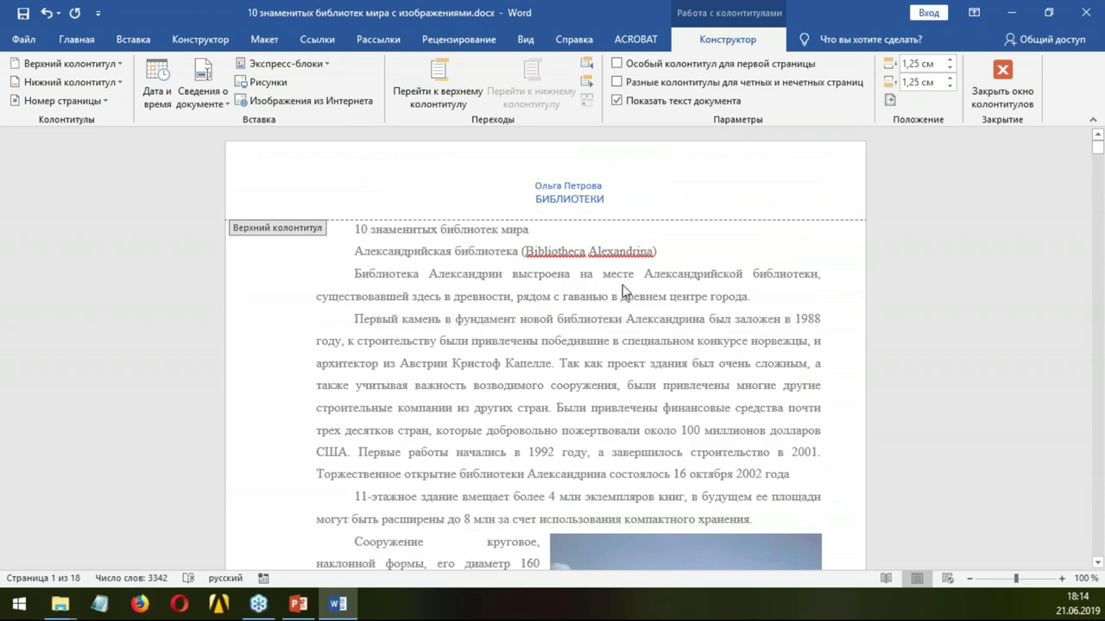
{"action": "left_click", "coordinate": [1001, 68]}
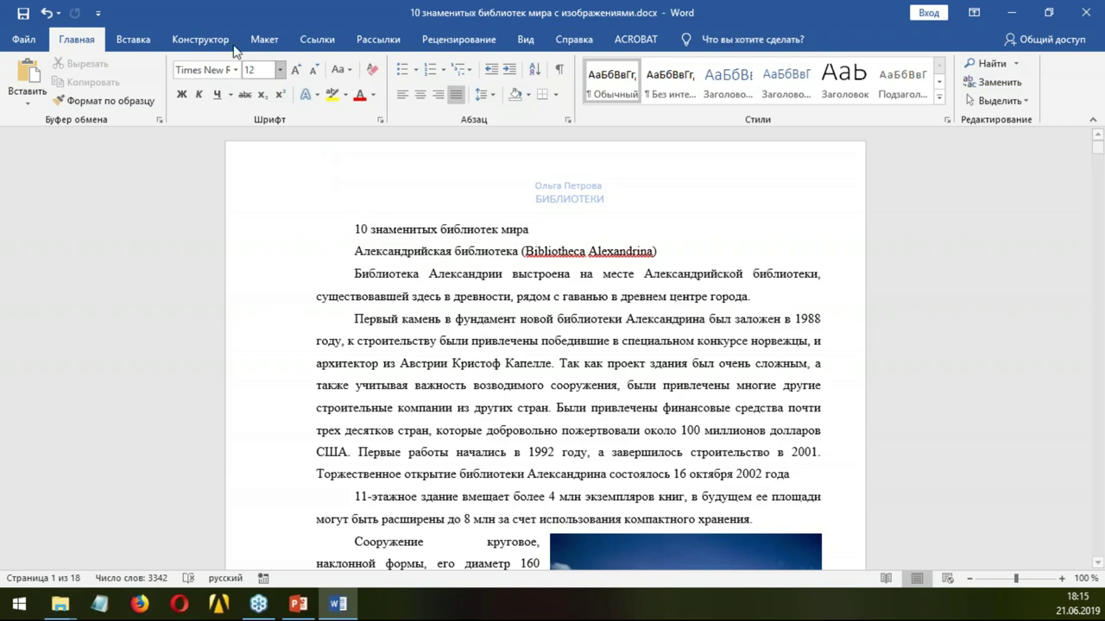
{"action": "left_click", "coordinate": [143, 41]}
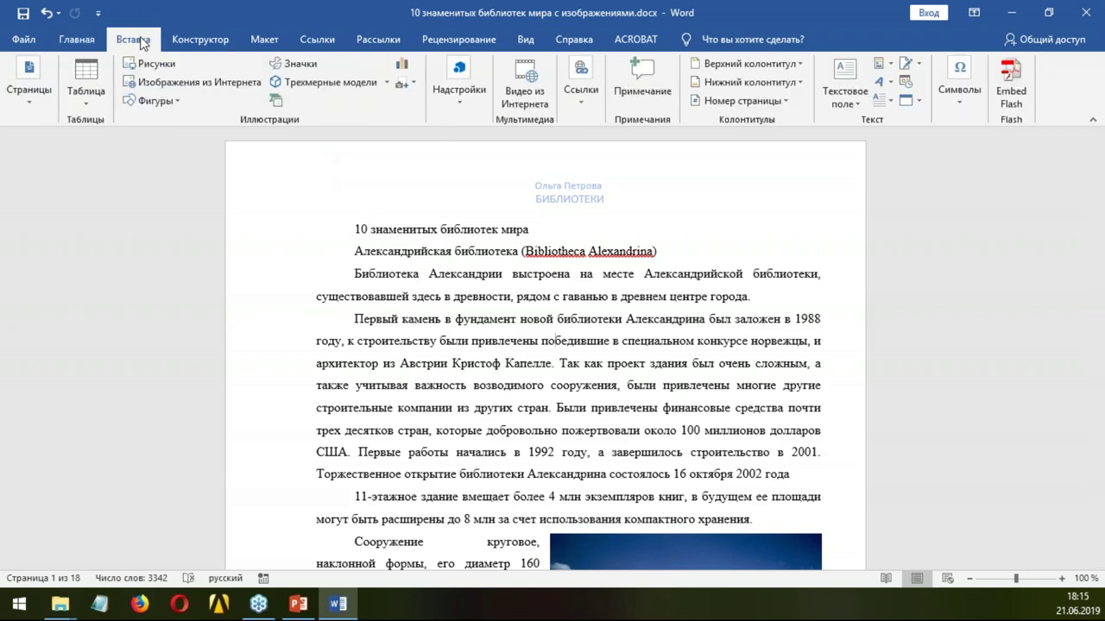
Insert the Whisp cover page titled 'Библиотеки' at the start of the document.
{"action": "left_click", "coordinate": [26, 95]}
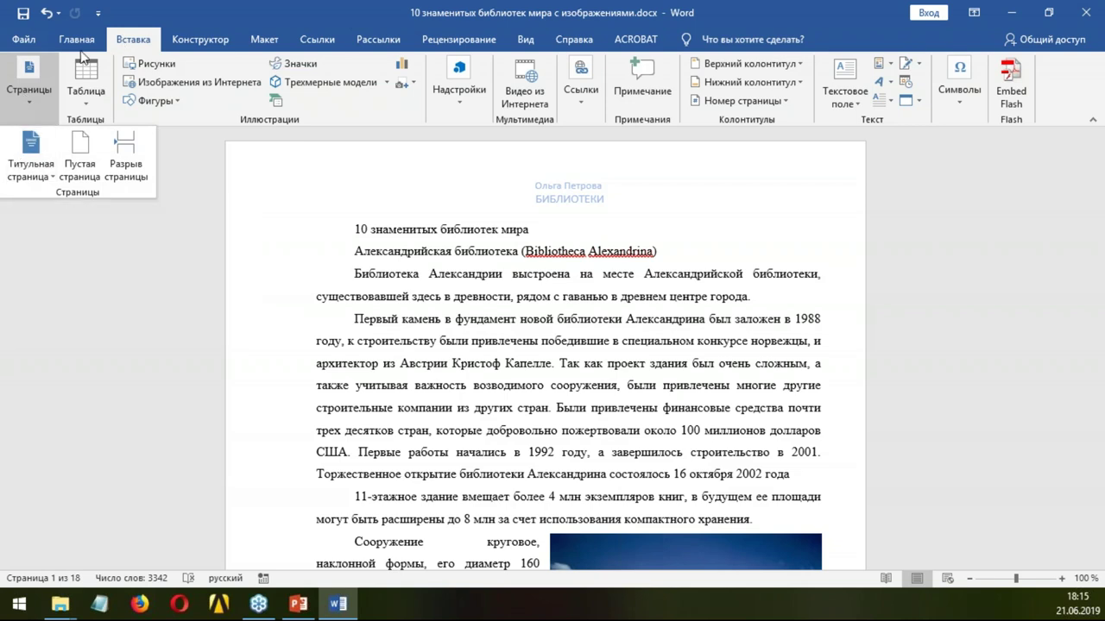
{"action": "left_click", "coordinate": [32, 150]}
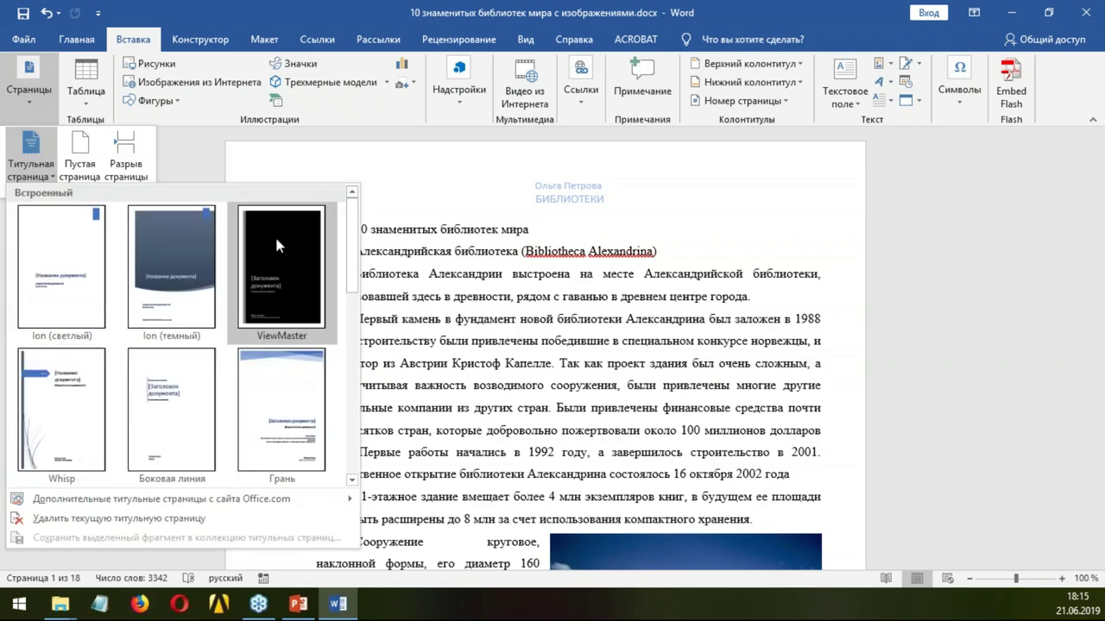
{"action": "left_click", "coordinate": [55, 391]}
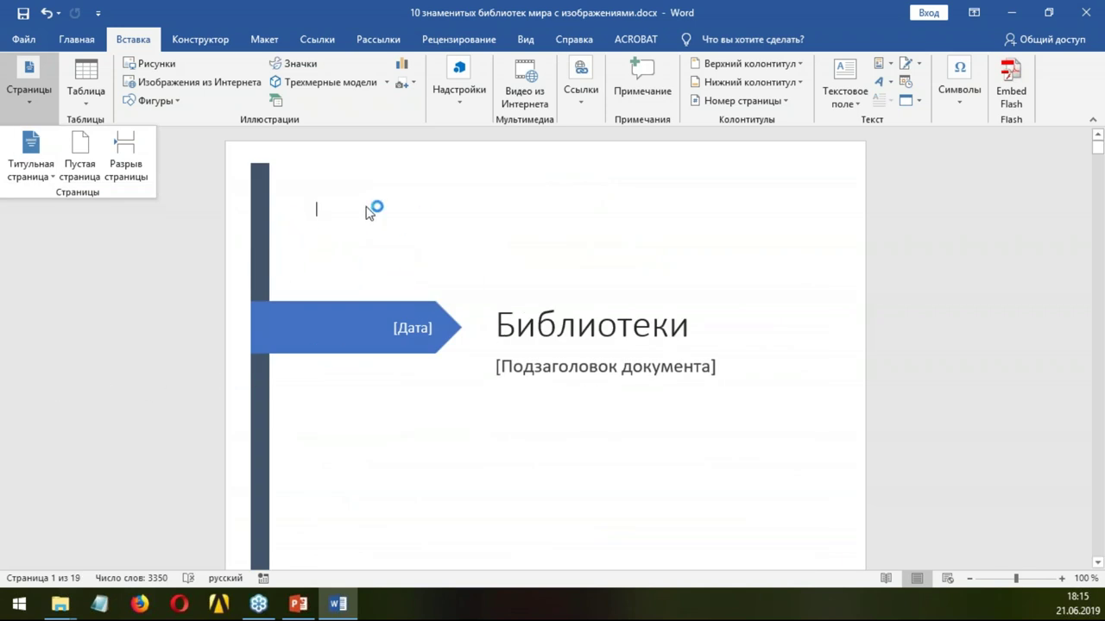
{"action": "left_click", "coordinate": [67, 41]}
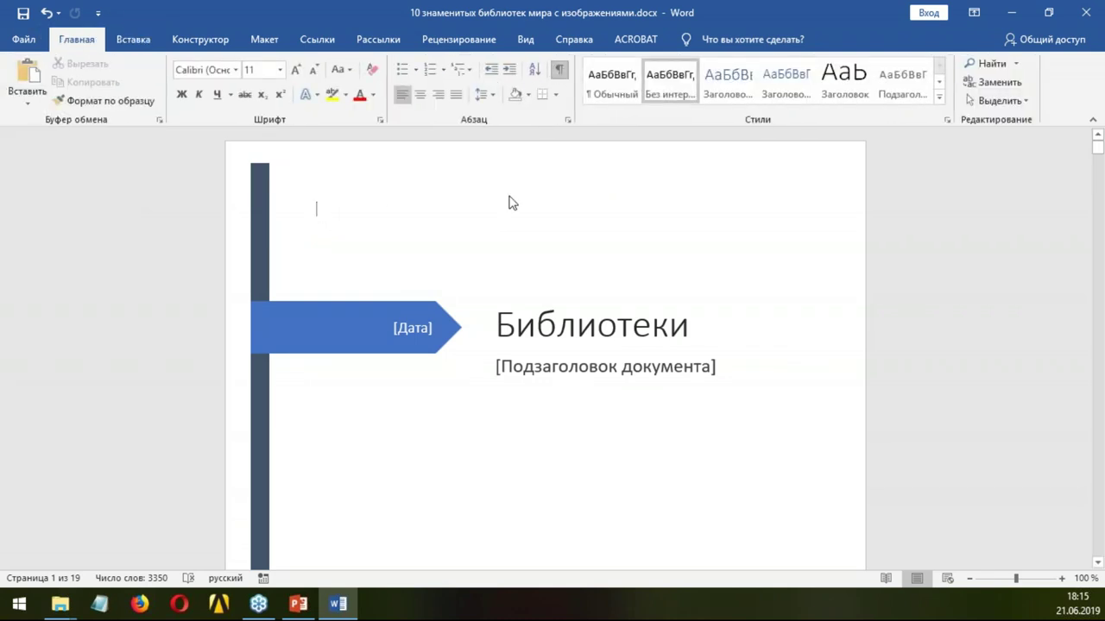
Turn on formatting marks and scroll through the document to review page breaks.
{"action": "left_click", "coordinate": [559, 69]}
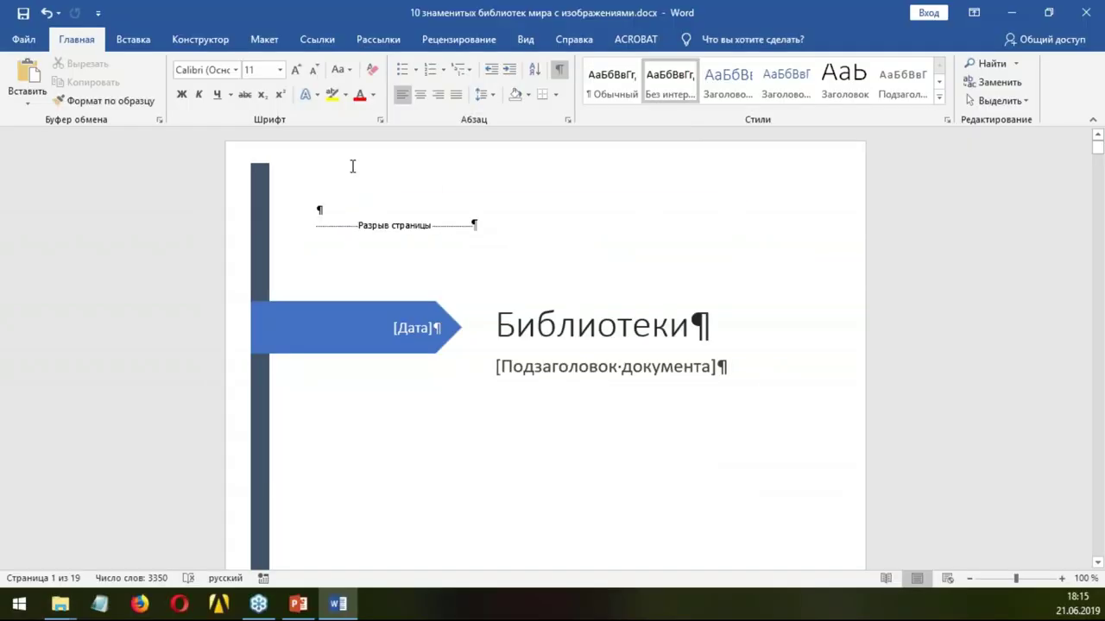
{"action": "scroll", "coordinate": [423, 380], "scroll_direction": "down", "scroll_amount": 2}
{"action": "scroll", "coordinate": [423, 380], "scroll_direction": "down", "scroll_amount": 5}
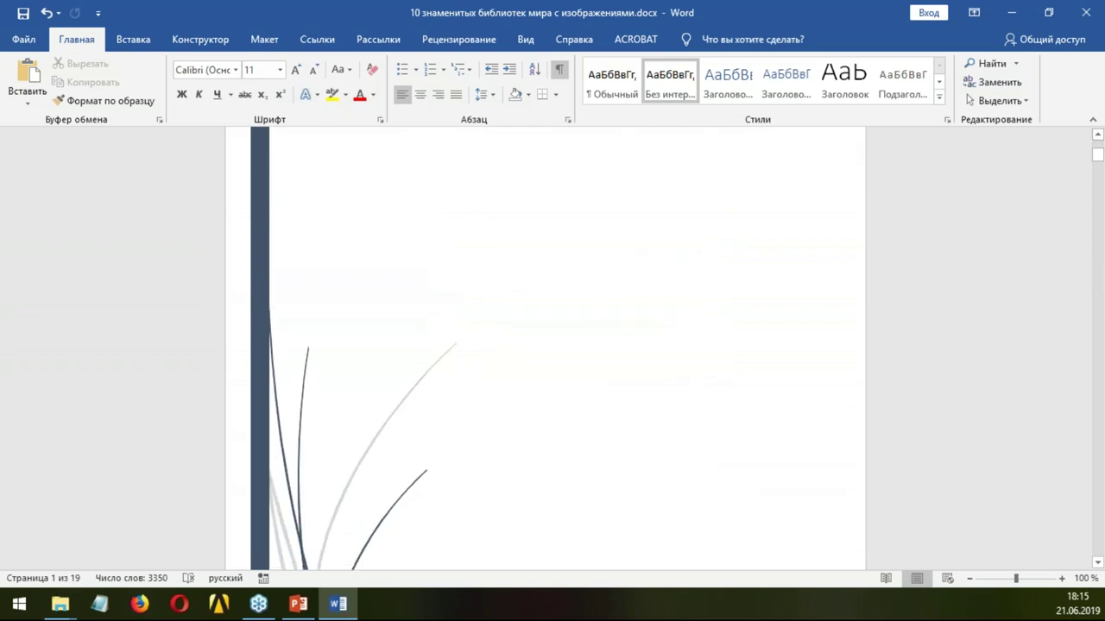
{"action": "scroll", "coordinate": [427, 363], "scroll_direction": "down", "scroll_amount": 4}
{"action": "scroll", "coordinate": [434, 348], "scroll_direction": "down", "scroll_amount": 2}
{"action": "scroll", "coordinate": [434, 348], "scroll_direction": "down", "scroll_amount": 2}
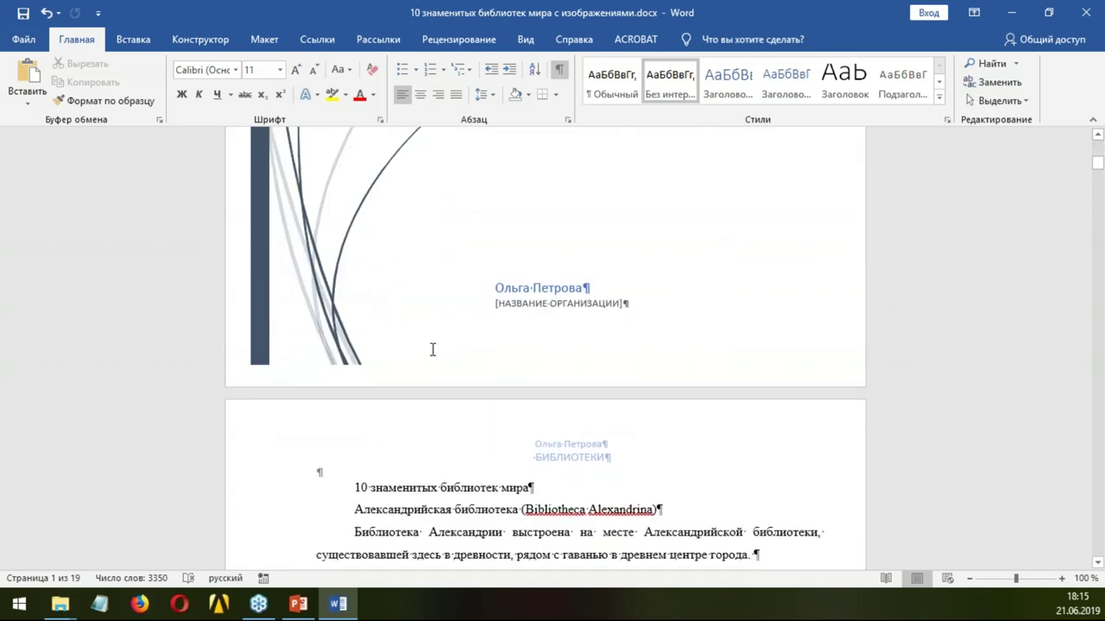
{"action": "scroll", "coordinate": [423, 397], "scroll_direction": "down", "scroll_amount": 2}
{"action": "scroll", "coordinate": [431, 328], "scroll_direction": "down", "scroll_amount": 4}
{"action": "scroll", "coordinate": [449, 242], "scroll_direction": "down", "scroll_amount": 2}
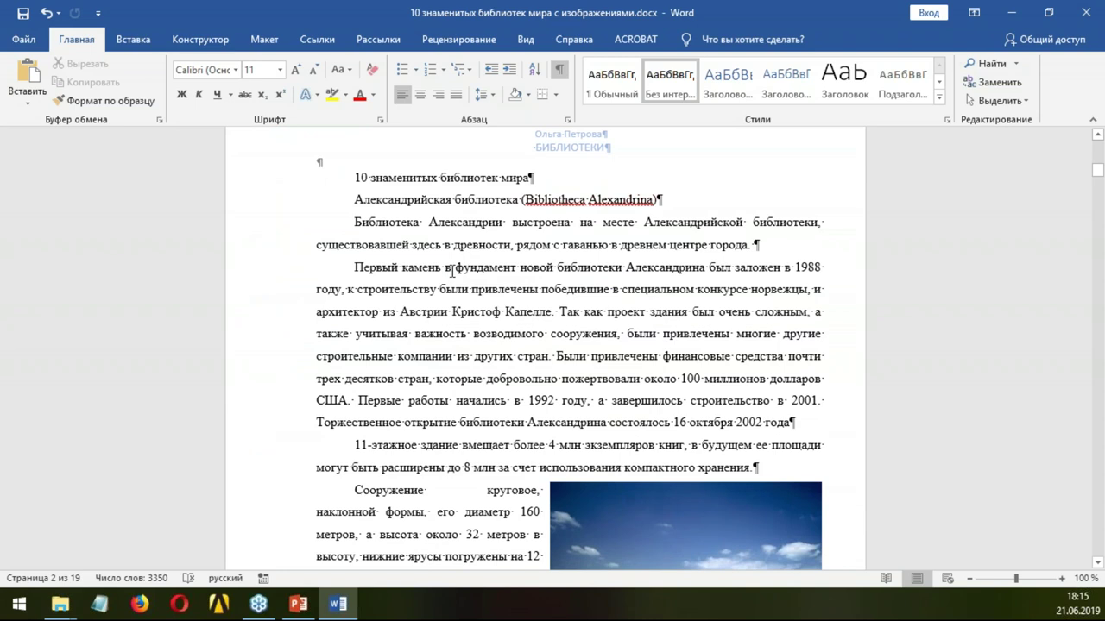
{"action": "scroll", "coordinate": [451, 258], "scroll_direction": "up", "scroll_amount": 5}
{"action": "scroll", "coordinate": [451, 264], "scroll_direction": "up", "scroll_amount": 3}
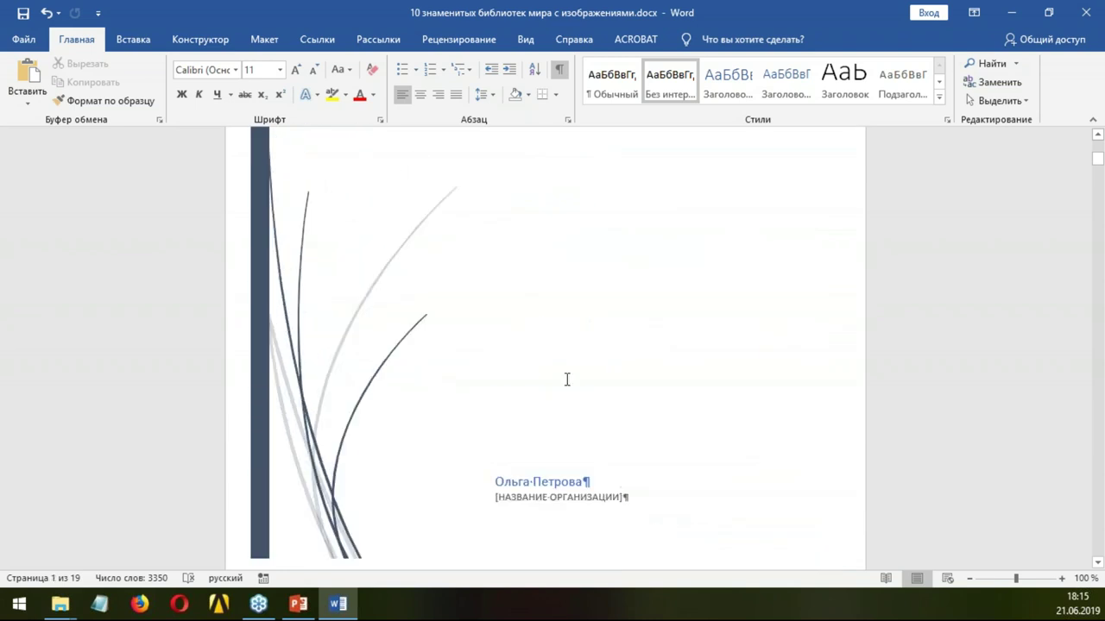
{"action": "scroll", "coordinate": [544, 405], "scroll_direction": "up", "scroll_amount": 6}
{"action": "scroll", "coordinate": [569, 345], "scroll_direction": "up", "scroll_amount": 2}
{"action": "scroll", "coordinate": [570, 337], "scroll_direction": "up", "scroll_amount": 1}
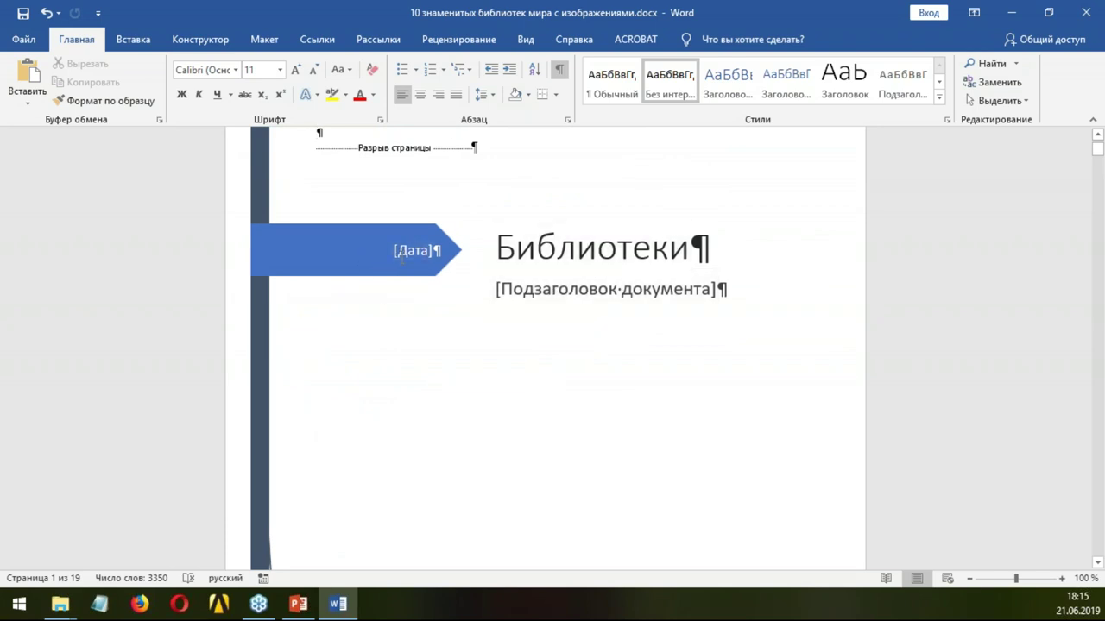
Bring the end of page 2 and its footer page number into view with Insert tools showing.
{"action": "scroll", "coordinate": [532, 379], "scroll_direction": "down", "scroll_amount": 5}
{"action": "scroll", "coordinate": [517, 375], "scroll_direction": "down", "scroll_amount": 5}
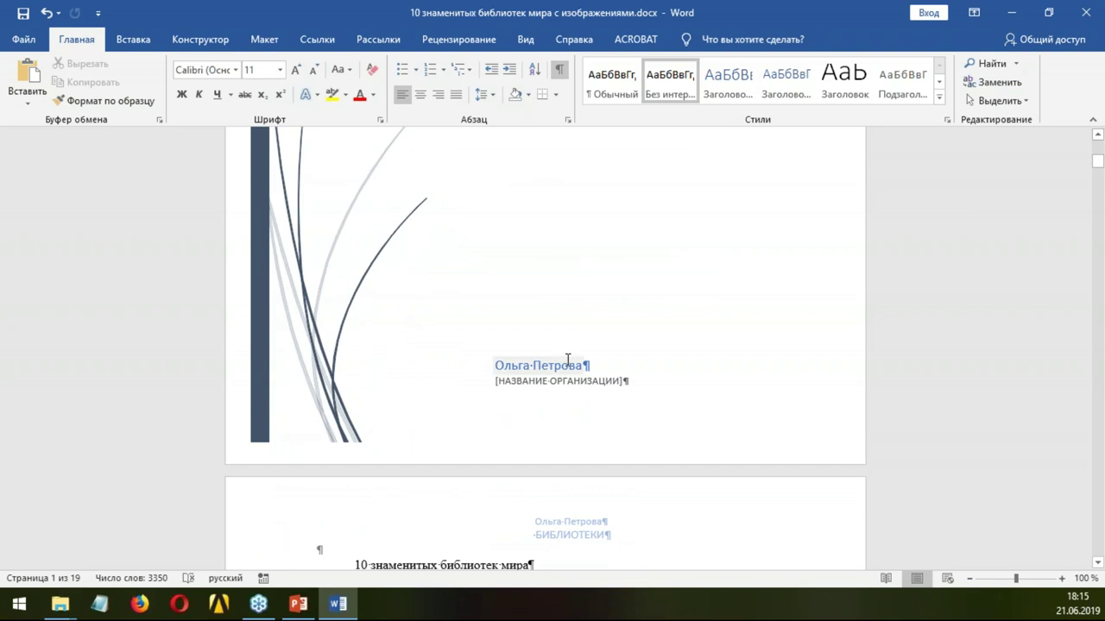
{"action": "scroll", "coordinate": [461, 344], "scroll_direction": "down", "scroll_amount": 5}
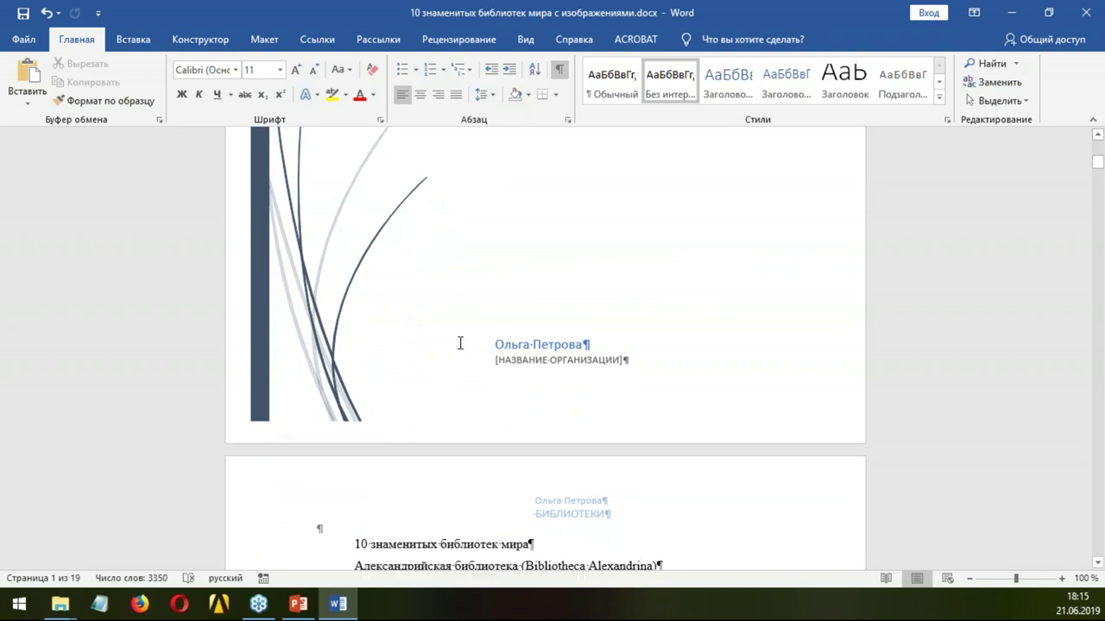
{"action": "scroll", "coordinate": [459, 337], "scroll_direction": "down", "scroll_amount": 4}
{"action": "scroll", "coordinate": [461, 338], "scroll_direction": "down", "scroll_amount": 6}
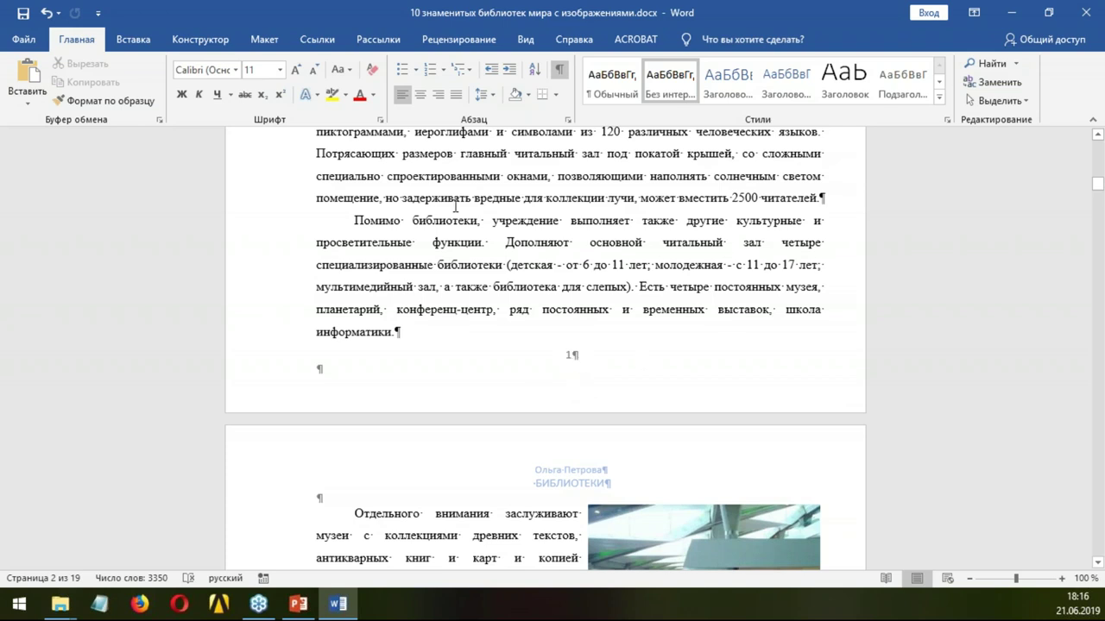
{"action": "left_click", "coordinate": [149, 40]}
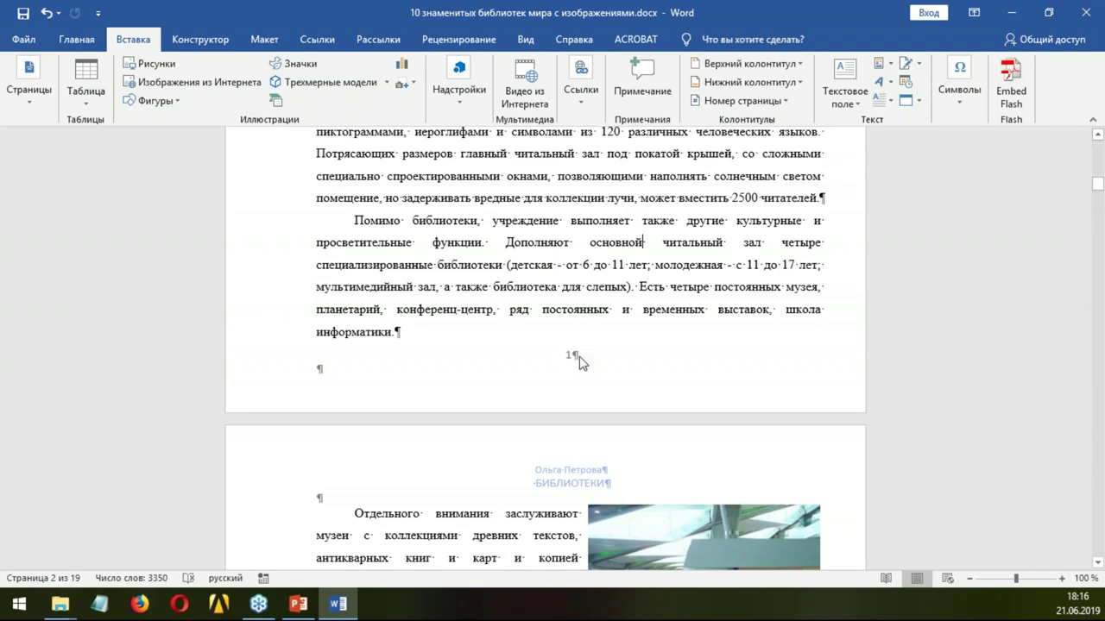
Save a copy of the document as 1.docx in the семинар folder via F12.
{"action": "left_click", "coordinate": [586, 247]}
{"action": "key", "text": "F12"}
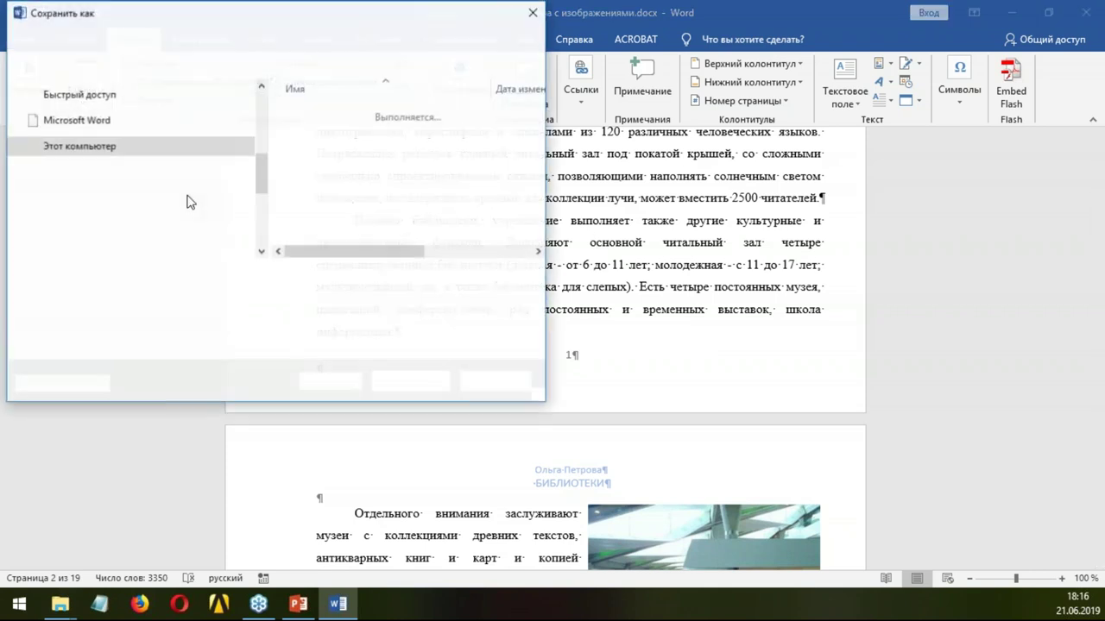
{"action": "left_click_drag", "start_coordinate": [259, 16], "coordinate": [481, 78]}
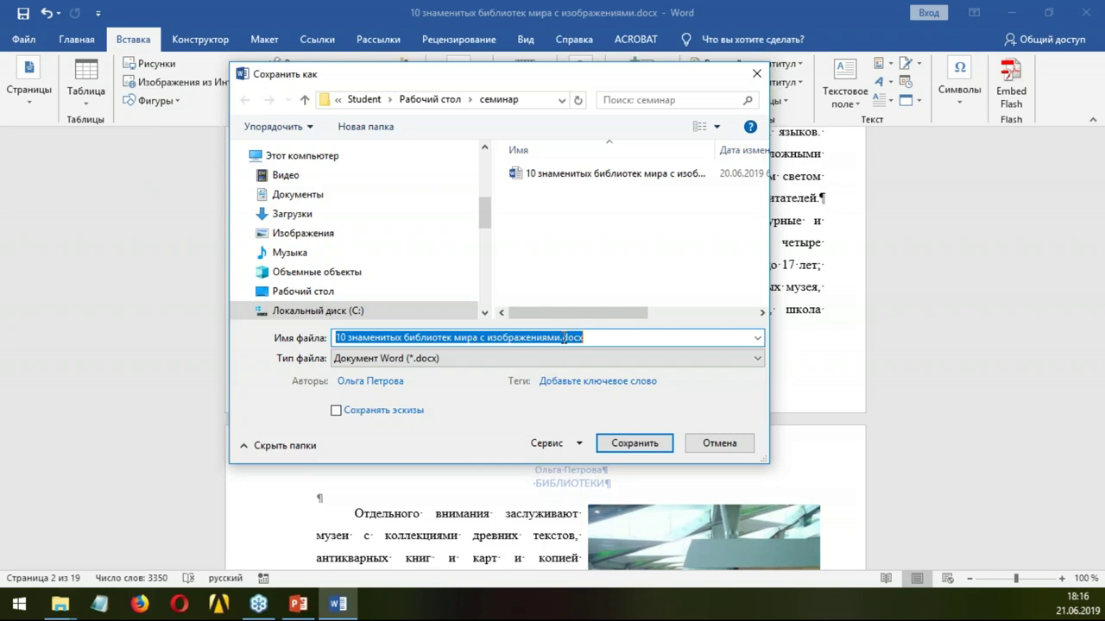
{"action": "type", "text": "1"}
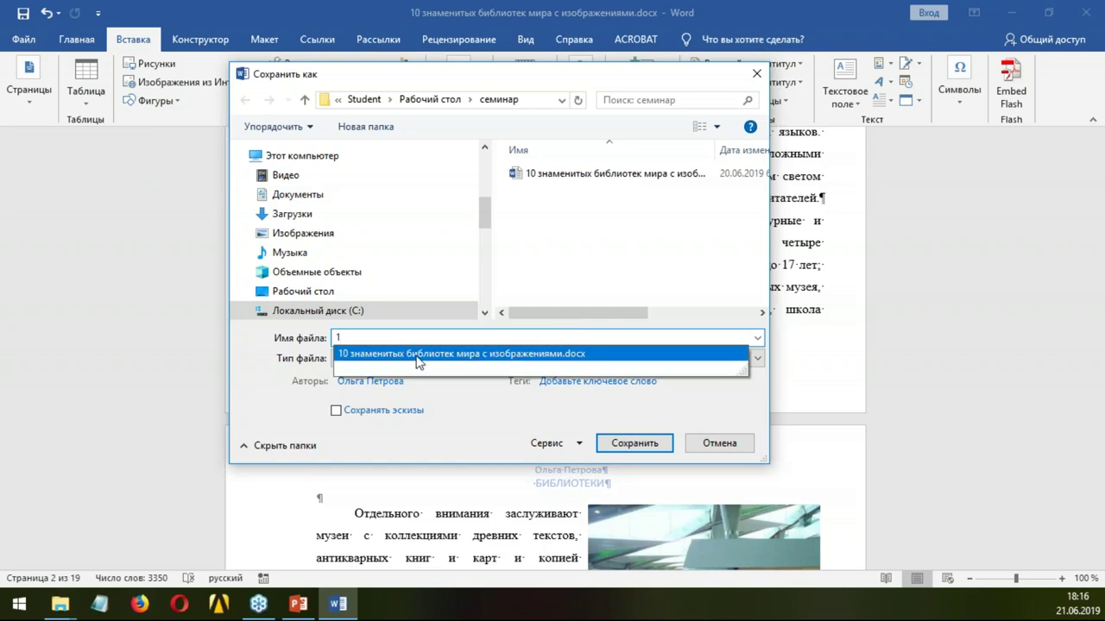
{"action": "left_click", "coordinate": [625, 444]}
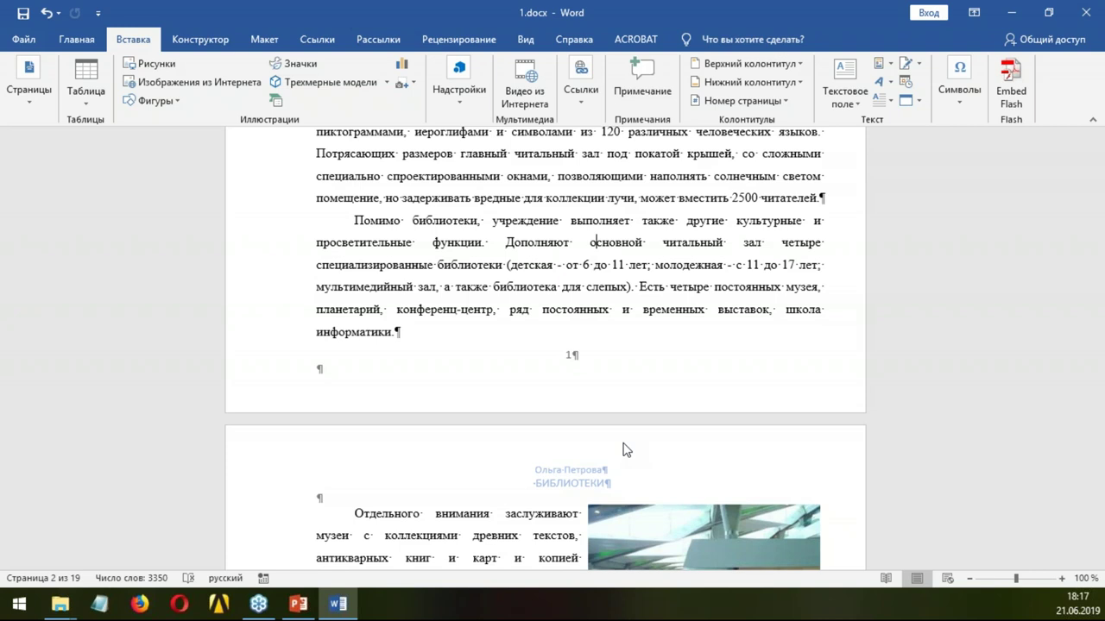
Open the footer and bring up Format Page Numbers for the footer page number.
{"action": "scroll", "coordinate": [627, 449], "scroll_direction": "up", "scroll_amount": 1}
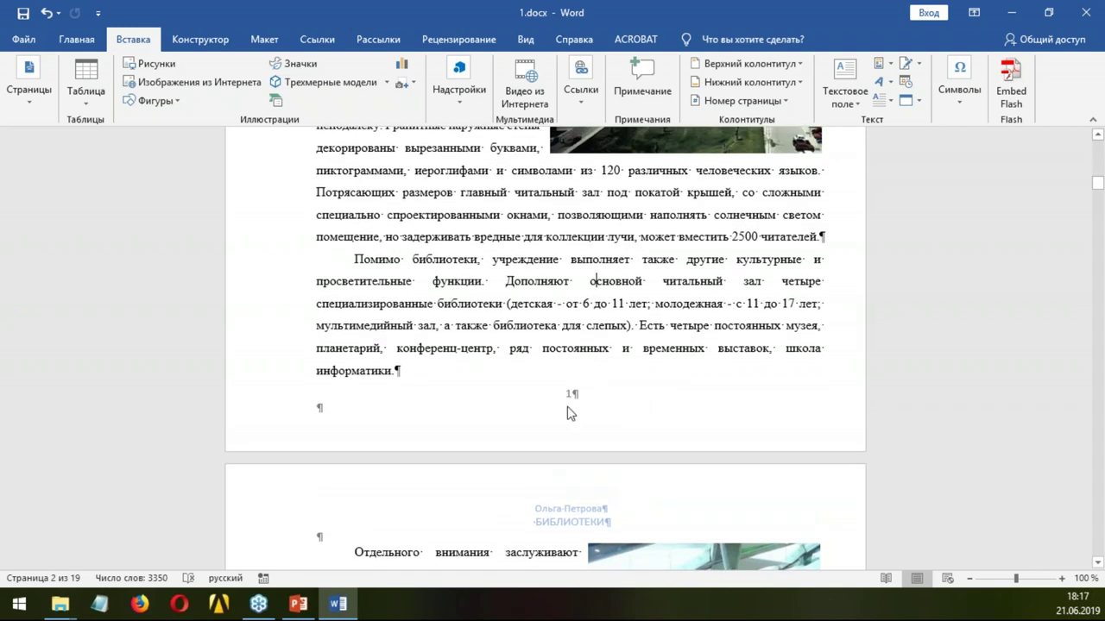
{"action": "double_click", "coordinate": [571, 399]}
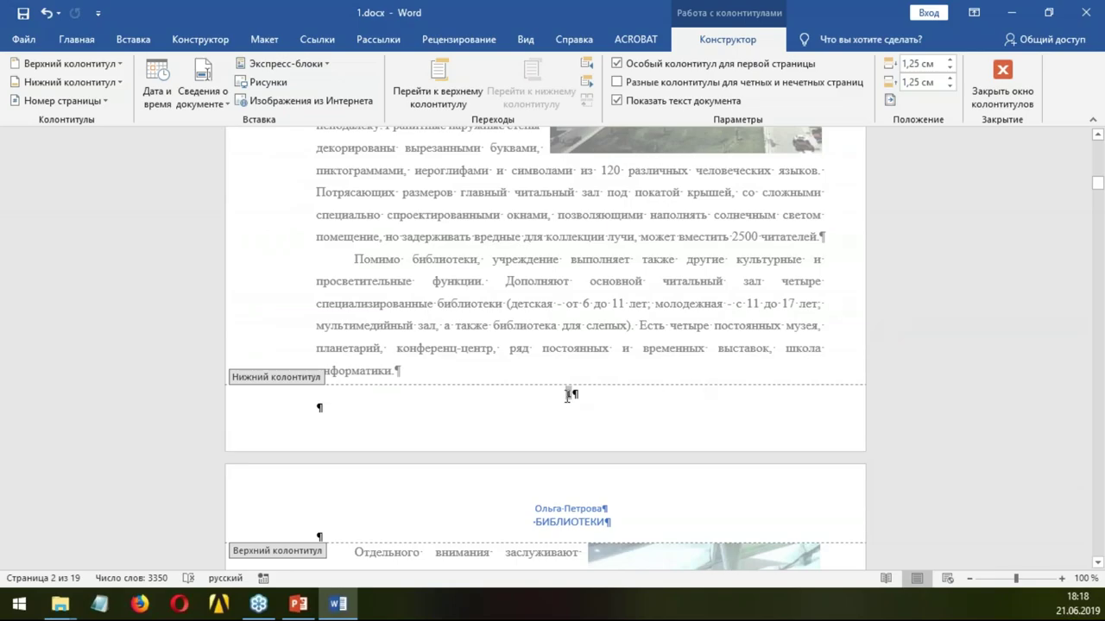
{"action": "right_click", "coordinate": [568, 394]}
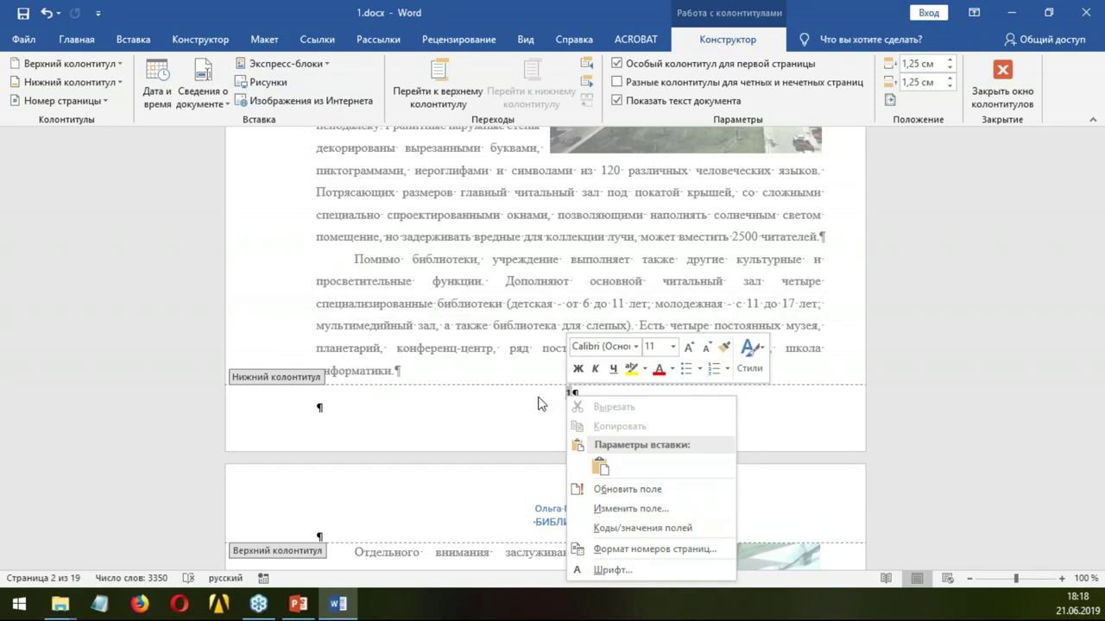
{"action": "left_click", "coordinate": [540, 406]}
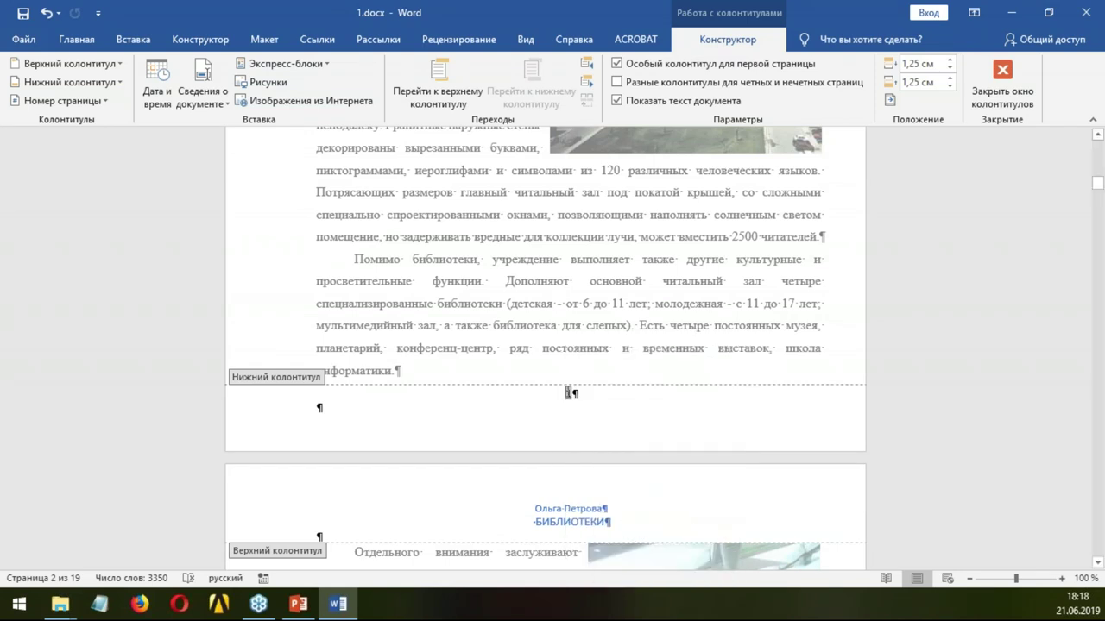
{"action": "right_click", "coordinate": [569, 394]}
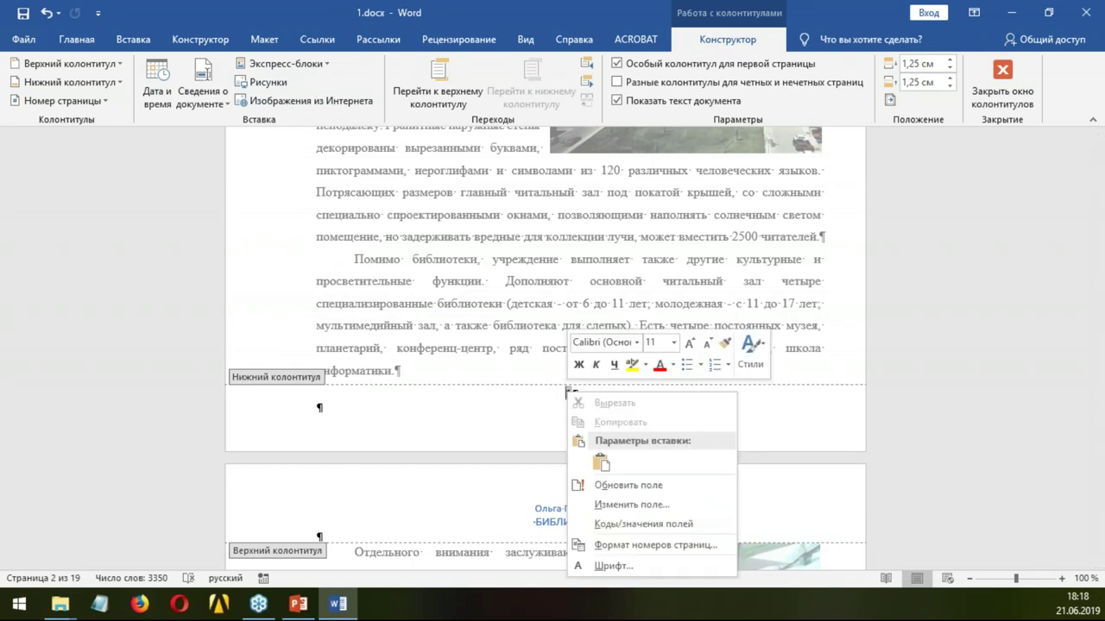
{"action": "left_click", "coordinate": [666, 545]}
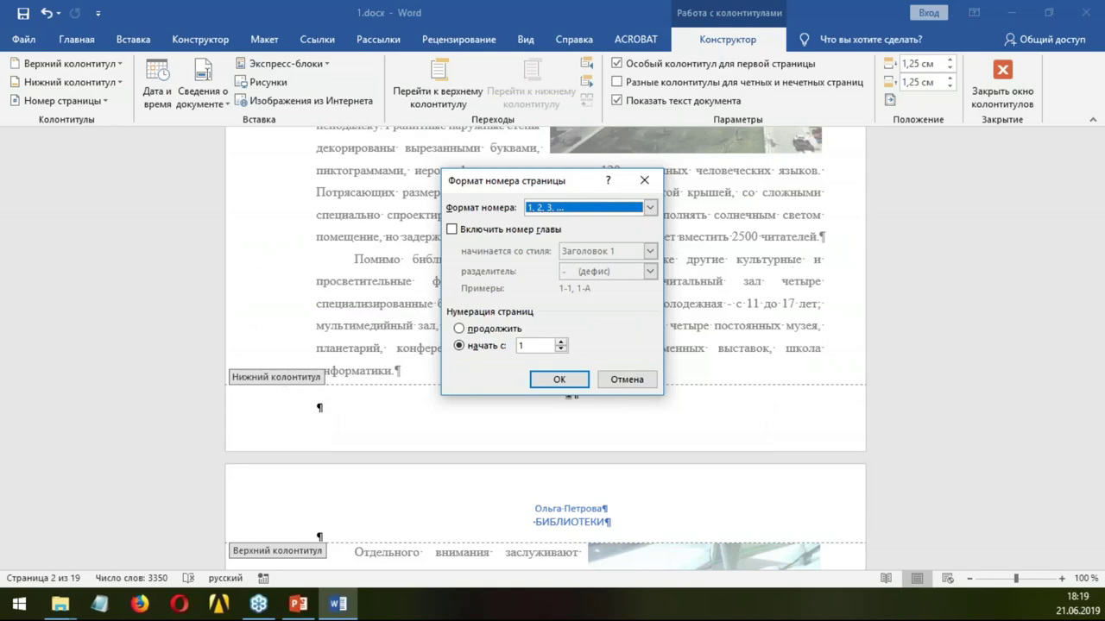
{"action": "double_click", "coordinate": [537, 347]}
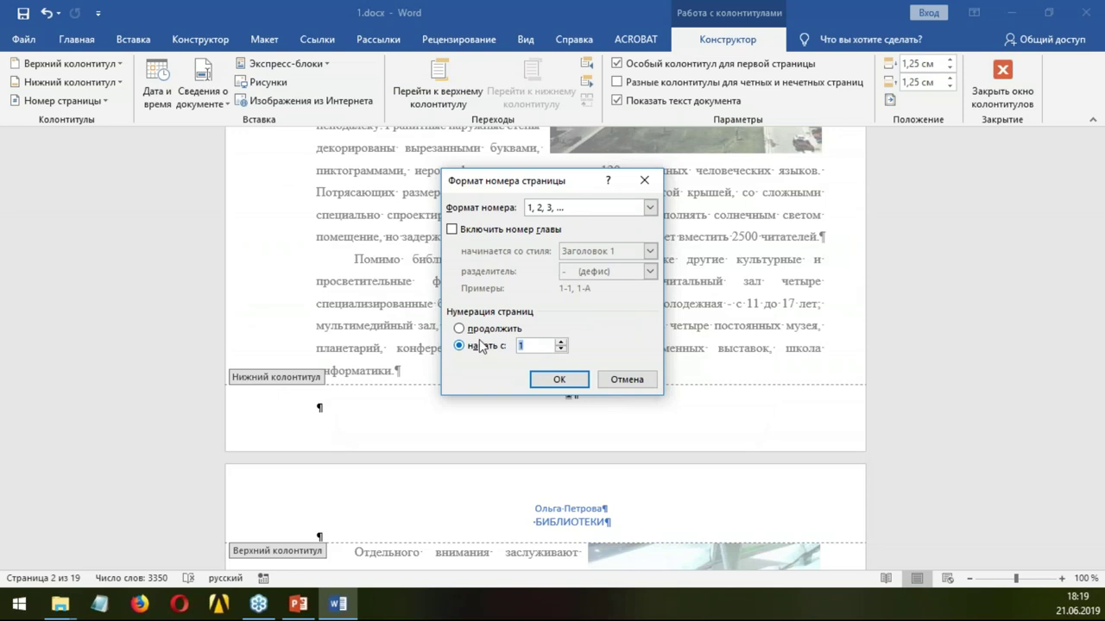
{"action": "type", "text": "2"}
Make page numbering start at 2 so the first text page footer shows 2.
{"action": "left_click", "coordinate": [561, 342]}
{"action": "left_click", "coordinate": [568, 386]}
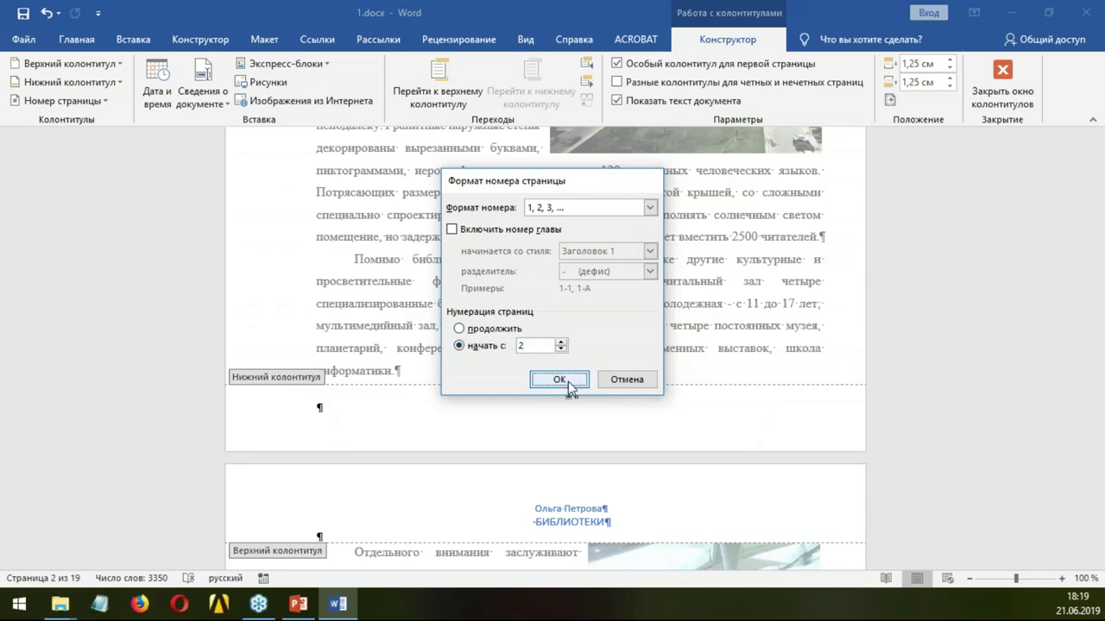
{"action": "scroll", "coordinate": [586, 284], "scroll_direction": "down", "scroll_amount": 5}
{"action": "scroll", "coordinate": [592, 310], "scroll_direction": "down", "scroll_amount": 3}
{"action": "scroll", "coordinate": [592, 310], "scroll_direction": "down", "scroll_amount": 3}
{"action": "scroll", "coordinate": [591, 310], "scroll_direction": "down", "scroll_amount": 3}
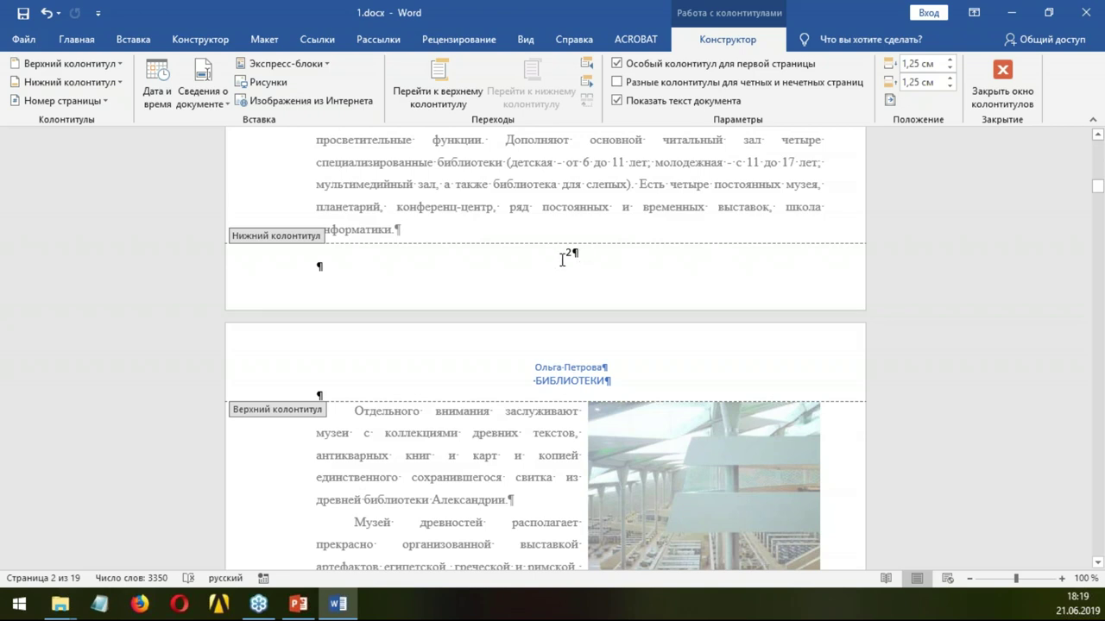
{"action": "double_click", "coordinate": [571, 252]}
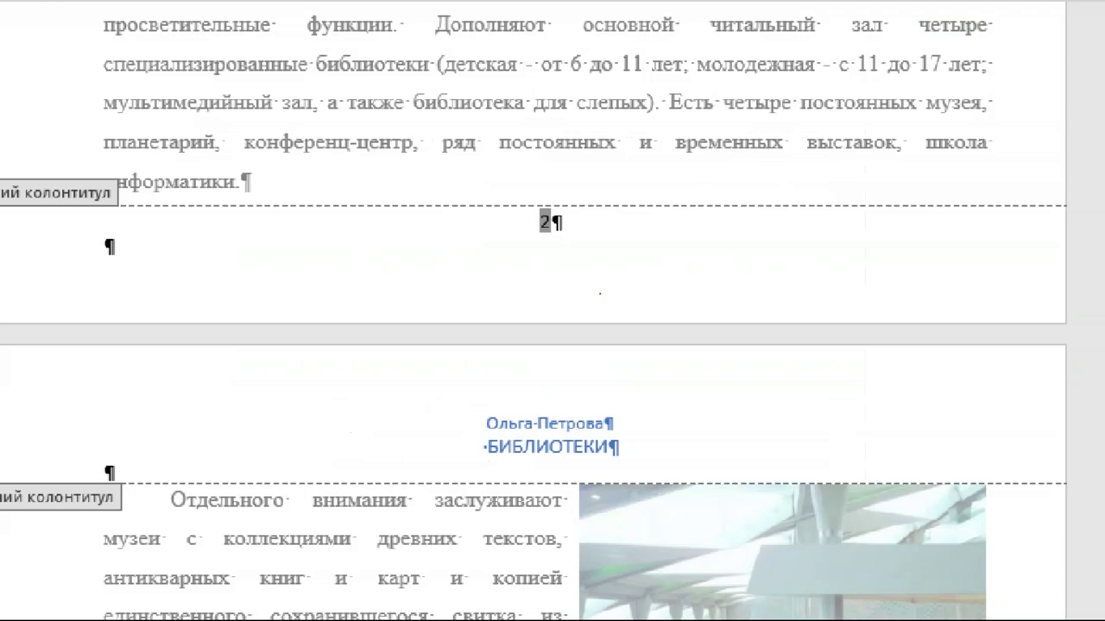
{"action": "left_click_drag", "start_coordinate": [523, 197], "coordinate": [578, 254]}
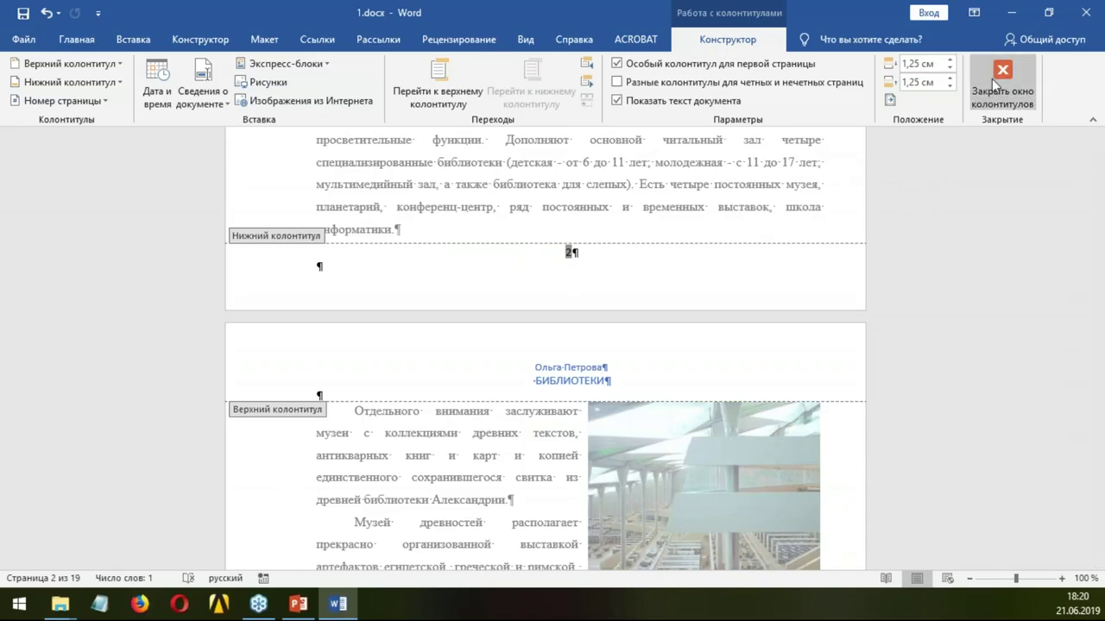
{"action": "left_click", "coordinate": [1003, 69]}
Scroll through the document to review the page numbers.
{"action": "scroll", "coordinate": [604, 266], "scroll_direction": "up", "scroll_amount": 3}
{"action": "scroll", "coordinate": [604, 265], "scroll_direction": "up", "scroll_amount": 2}
{"action": "scroll", "coordinate": [549, 345], "scroll_direction": "down", "scroll_amount": 10}
{"action": "scroll", "coordinate": [548, 345], "scroll_direction": "down", "scroll_amount": 5}
{"action": "scroll", "coordinate": [549, 345], "scroll_direction": "down", "scroll_amount": 5}
{"action": "scroll", "coordinate": [549, 345], "scroll_direction": "down", "scroll_amount": 5}
{"action": "scroll", "coordinate": [549, 346], "scroll_direction": "down", "scroll_amount": 5}
{"action": "scroll", "coordinate": [548, 342], "scroll_direction": "down", "scroll_amount": 5}
{"action": "scroll", "coordinate": [548, 342], "scroll_direction": "down", "scroll_amount": 6}
{"action": "scroll", "coordinate": [548, 342], "scroll_direction": "down", "scroll_amount": 1}
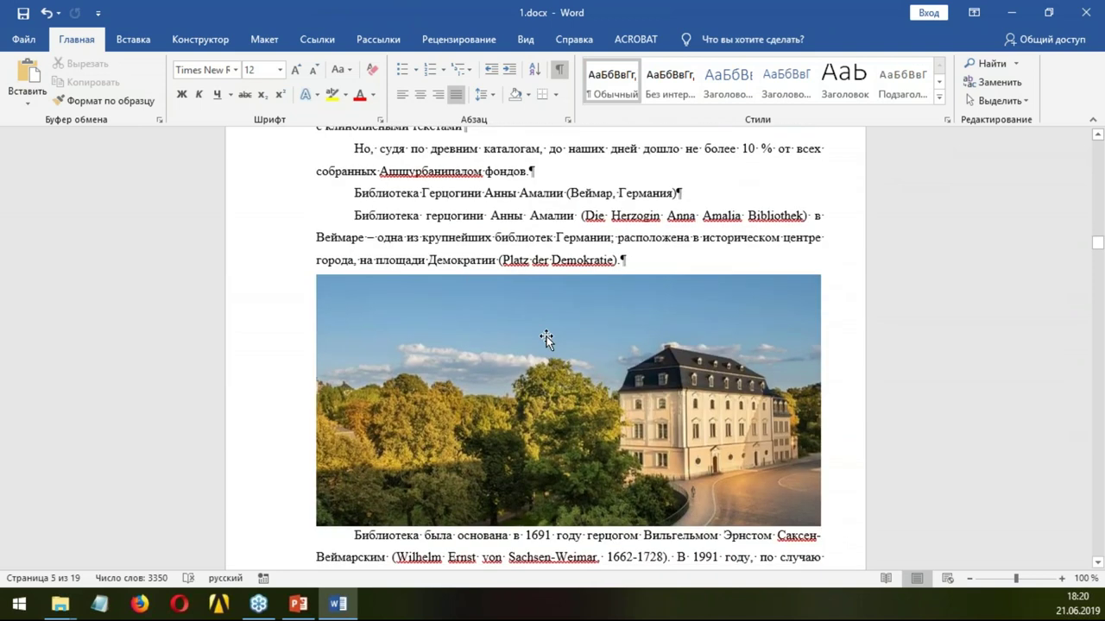
{"action": "scroll", "coordinate": [547, 334], "scroll_direction": "up", "scroll_amount": 5}
{"action": "scroll", "coordinate": [548, 334], "scroll_direction": "up", "scroll_amount": 5}
{"action": "scroll", "coordinate": [547, 334], "scroll_direction": "up", "scroll_amount": 6}
{"action": "scroll", "coordinate": [547, 334], "scroll_direction": "up", "scroll_amount": 5}
{"action": "scroll", "coordinate": [549, 329], "scroll_direction": "up", "scroll_amount": 5}
{"action": "scroll", "coordinate": [549, 329], "scroll_direction": "up", "scroll_amount": 5}
{"action": "scroll", "coordinate": [547, 310], "scroll_direction": "up", "scroll_amount": 5}
{"action": "scroll", "coordinate": [546, 284], "scroll_direction": "up", "scroll_amount": 5}
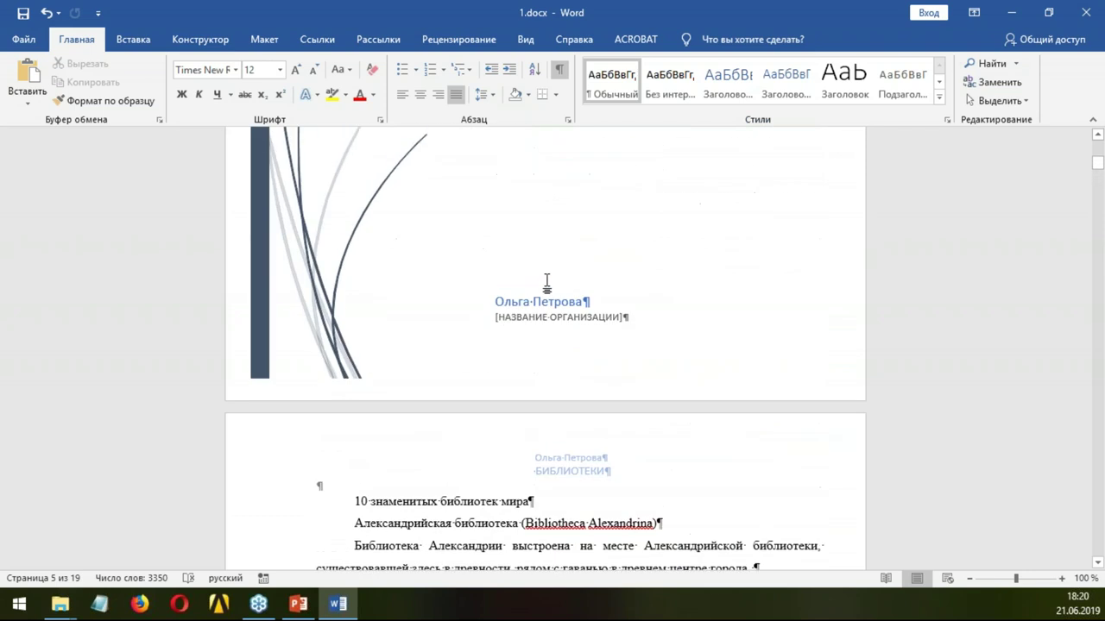
{"action": "scroll", "coordinate": [560, 271], "scroll_direction": "up", "scroll_amount": 3}
{"action": "scroll", "coordinate": [559, 272], "scroll_direction": "up", "scroll_amount": 2}
{"action": "scroll", "coordinate": [559, 272], "scroll_direction": "up", "scroll_amount": 5}
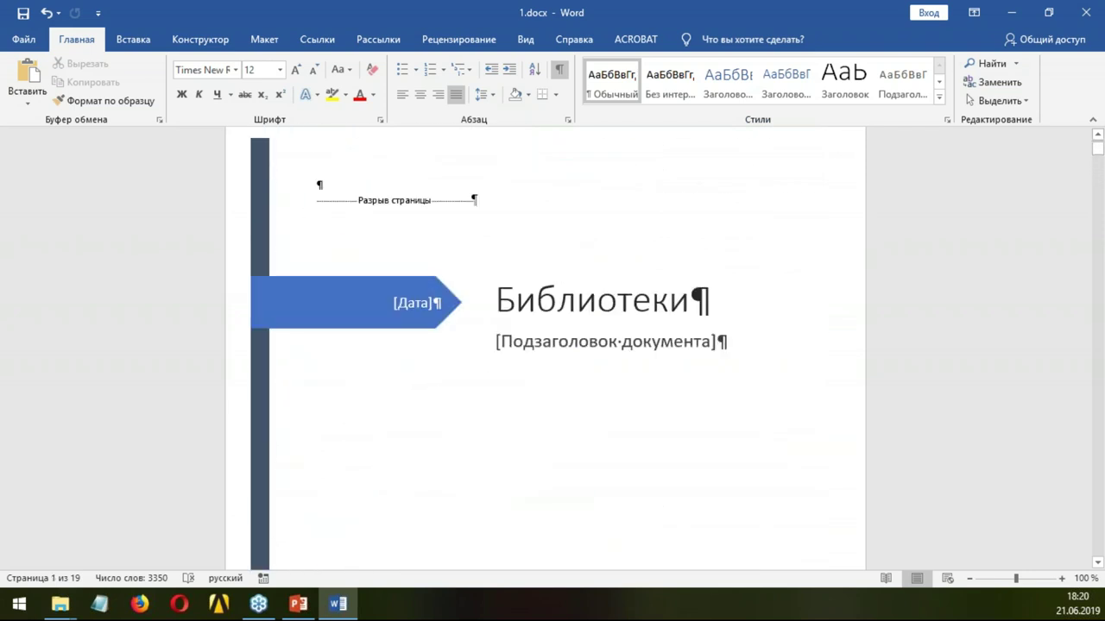
Close the 1.docx document window.
{"action": "scroll", "coordinate": [550, 360], "scroll_direction": "down", "scroll_amount": 5}
{"action": "scroll", "coordinate": [549, 360], "scroll_direction": "down", "scroll_amount": 5}
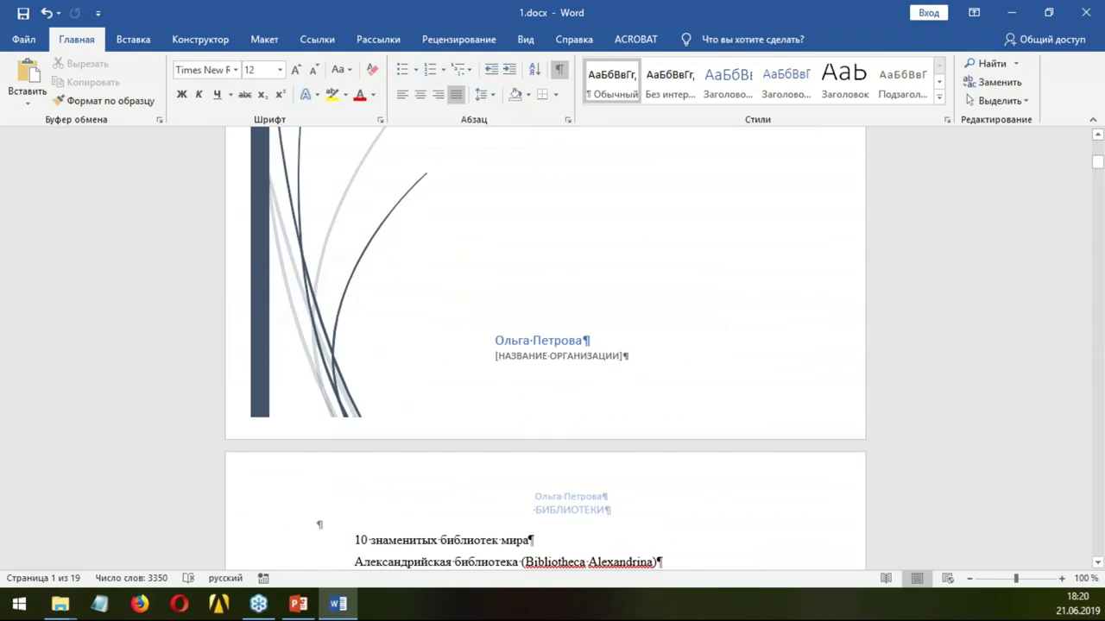
{"action": "left_click", "coordinate": [1087, 15]}
Save changes to 1.docx and open '10 знаменитых библиотек мира с изображениями.docx' from семинар.
{"action": "left_click", "coordinate": [456, 332]}
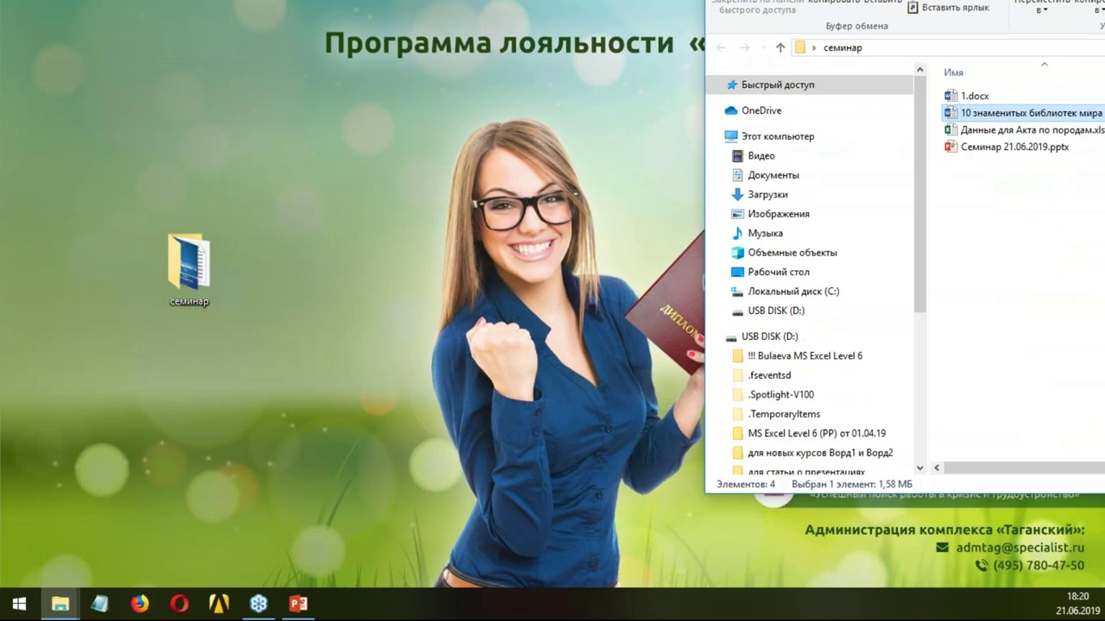
{"action": "left_click_drag", "start_coordinate": [1094, 8], "coordinate": [578, 0]}
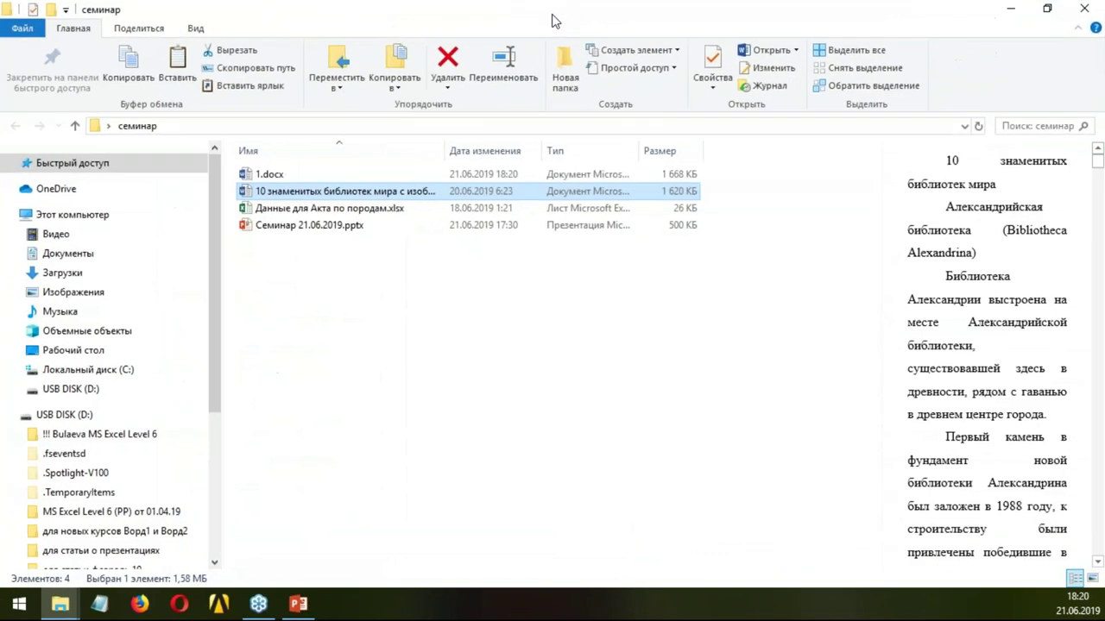
{"action": "double_click", "coordinate": [245, 193]}
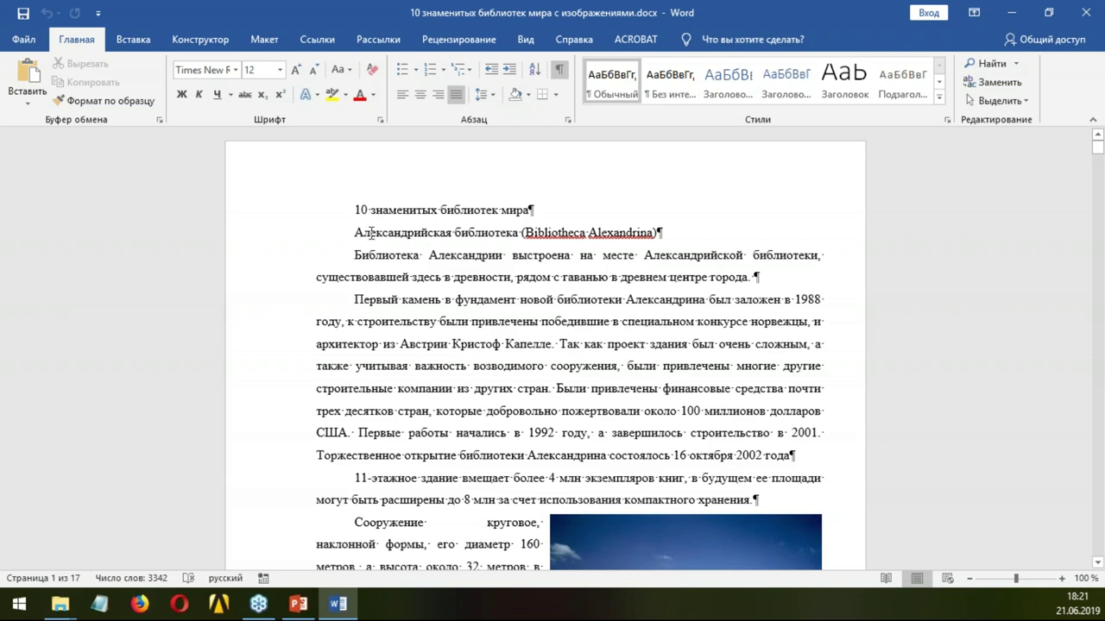
Apply Heading 1 to the 'Александрийская библиотека (Bibliotheca Alexandrina)' title line.
{"action": "left_click", "coordinate": [252, 238]}
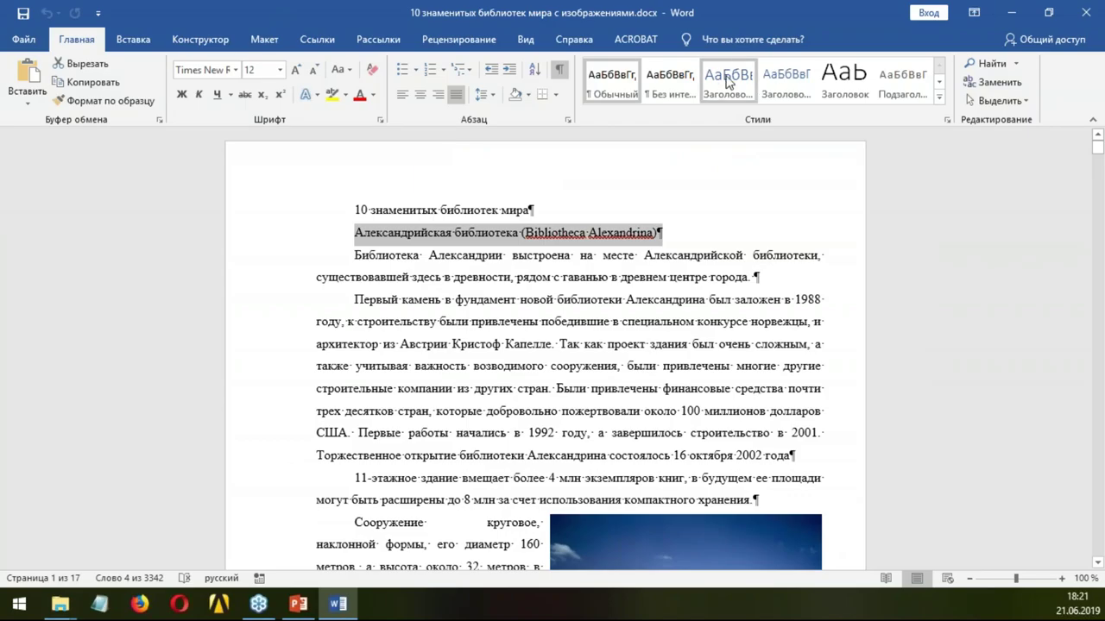
{"action": "left_click", "coordinate": [728, 79]}
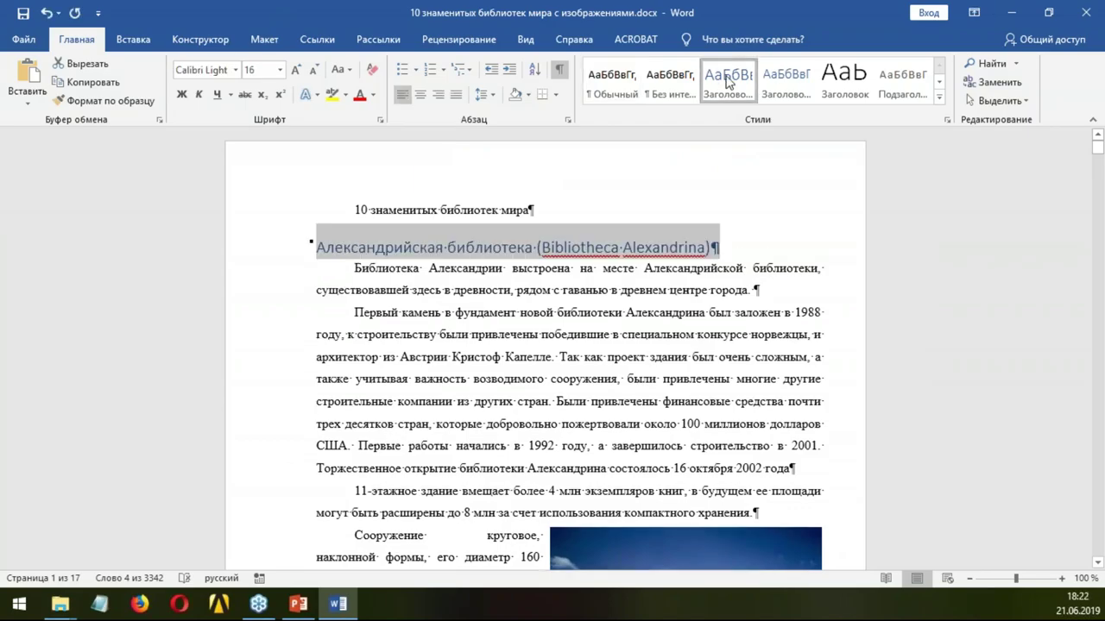
Turn on the Navigation Pane, preview its page thumbnails, then return to the Headings list.
{"action": "left_click", "coordinate": [526, 41]}
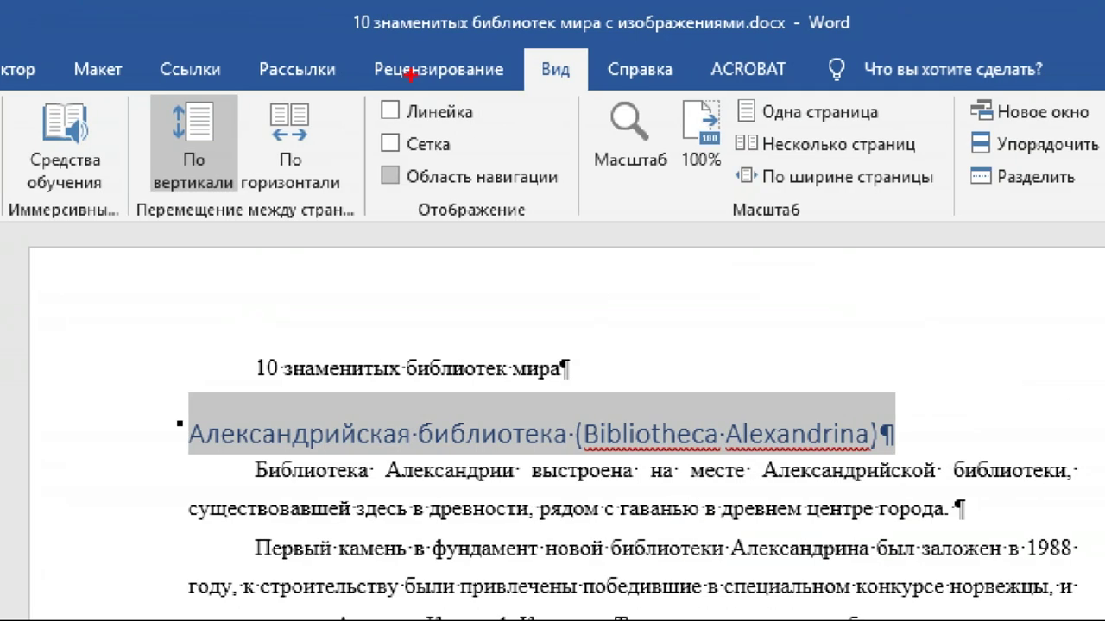
{"action": "left_click_drag", "start_coordinate": [367, 159], "coordinate": [572, 199]}
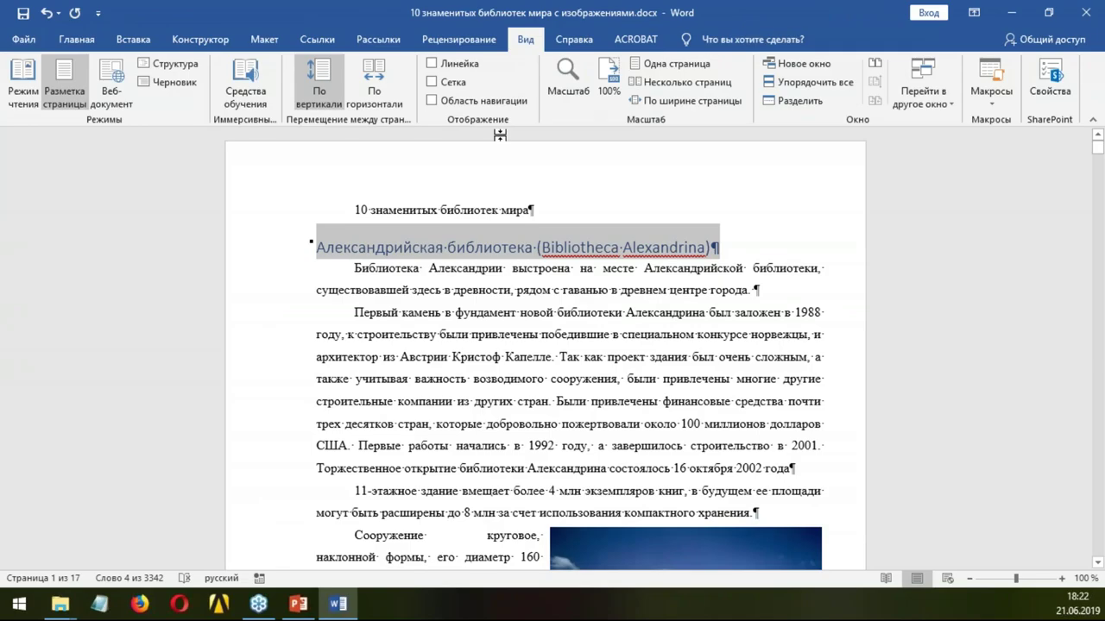
{"action": "left_click", "coordinate": [431, 101]}
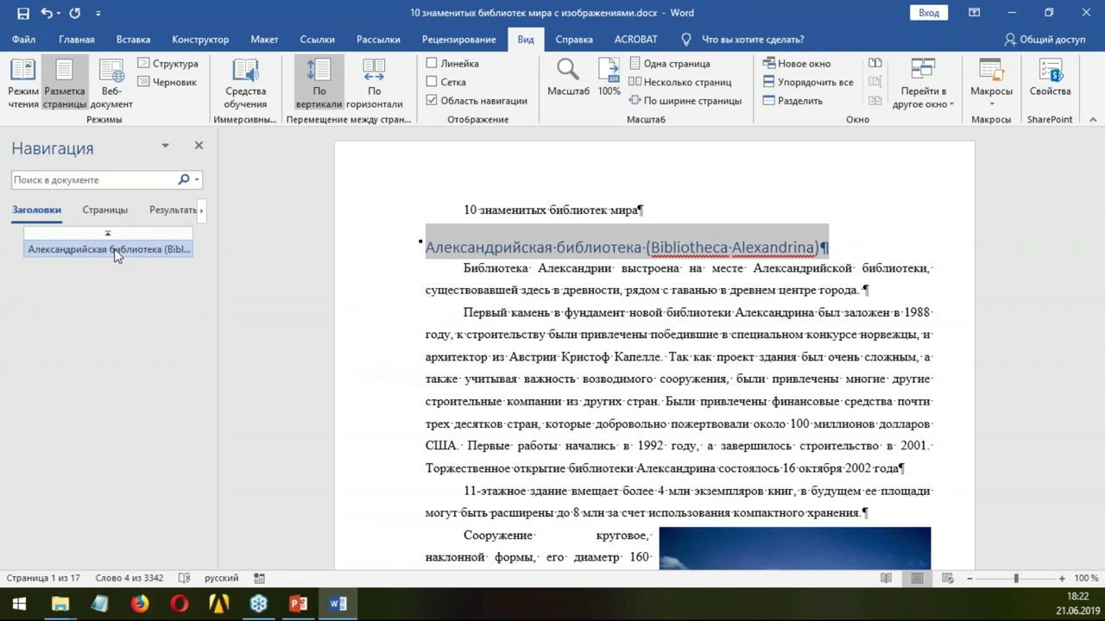
{"action": "left_click", "coordinate": [104, 212]}
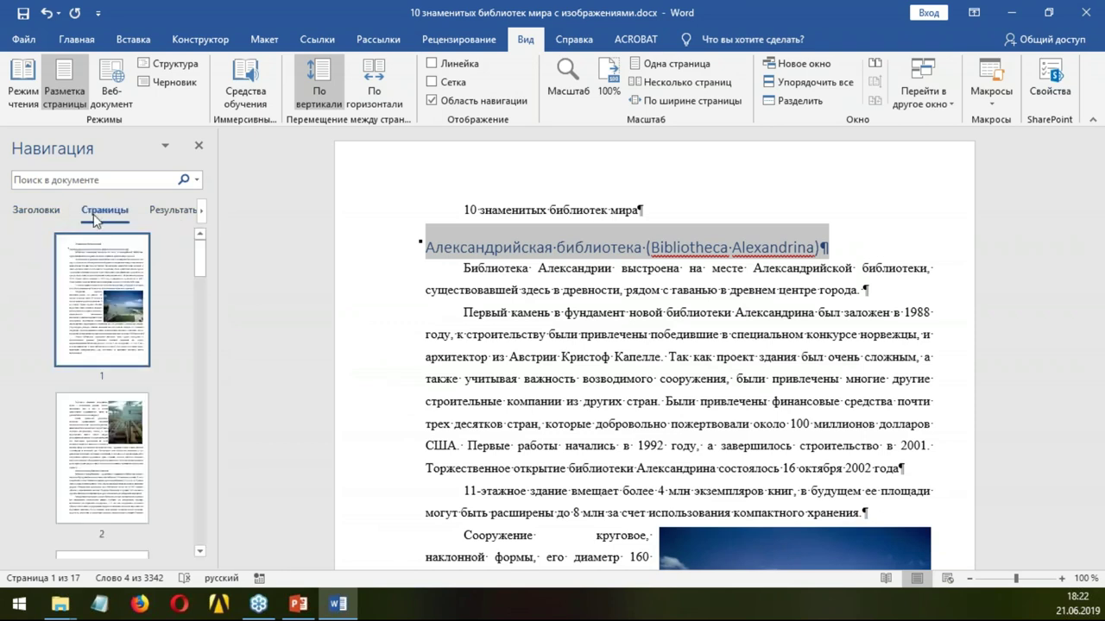
{"action": "left_click", "coordinate": [40, 214]}
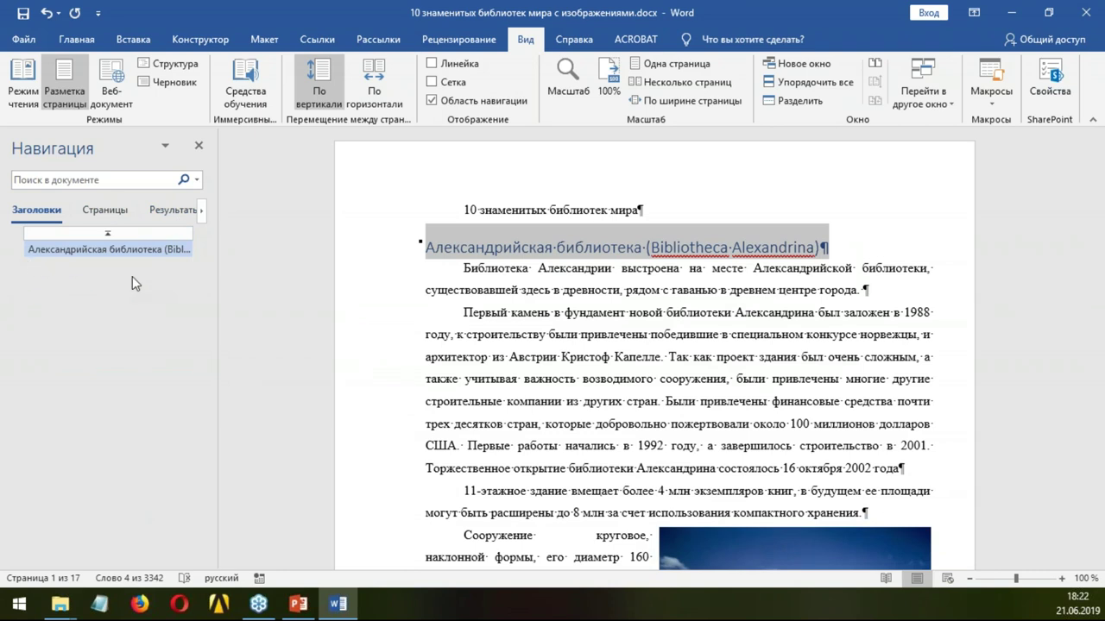
{"action": "scroll", "coordinate": [496, 289], "scroll_direction": "down", "scroll_amount": 4}
Apply the Заголовок 1 style to the 'Библиотека Ашшурбанипала в Ниневии' title.
{"action": "scroll", "coordinate": [496, 289], "scroll_direction": "down", "scroll_amount": 4}
{"action": "scroll", "coordinate": [496, 289], "scroll_direction": "down", "scroll_amount": 5}
{"action": "scroll", "coordinate": [497, 289], "scroll_direction": "down", "scroll_amount": 4}
{"action": "scroll", "coordinate": [497, 289], "scroll_direction": "down", "scroll_amount": 2}
{"action": "scroll", "coordinate": [496, 289], "scroll_direction": "down", "scroll_amount": 2}
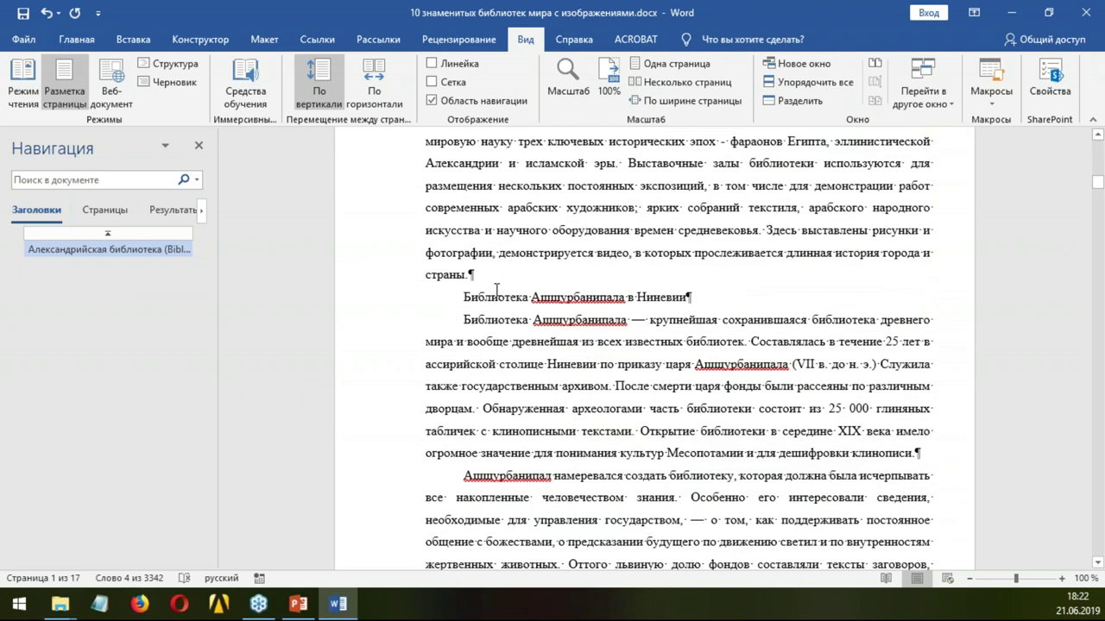
{"action": "scroll", "coordinate": [496, 290], "scroll_direction": "down", "scroll_amount": 1}
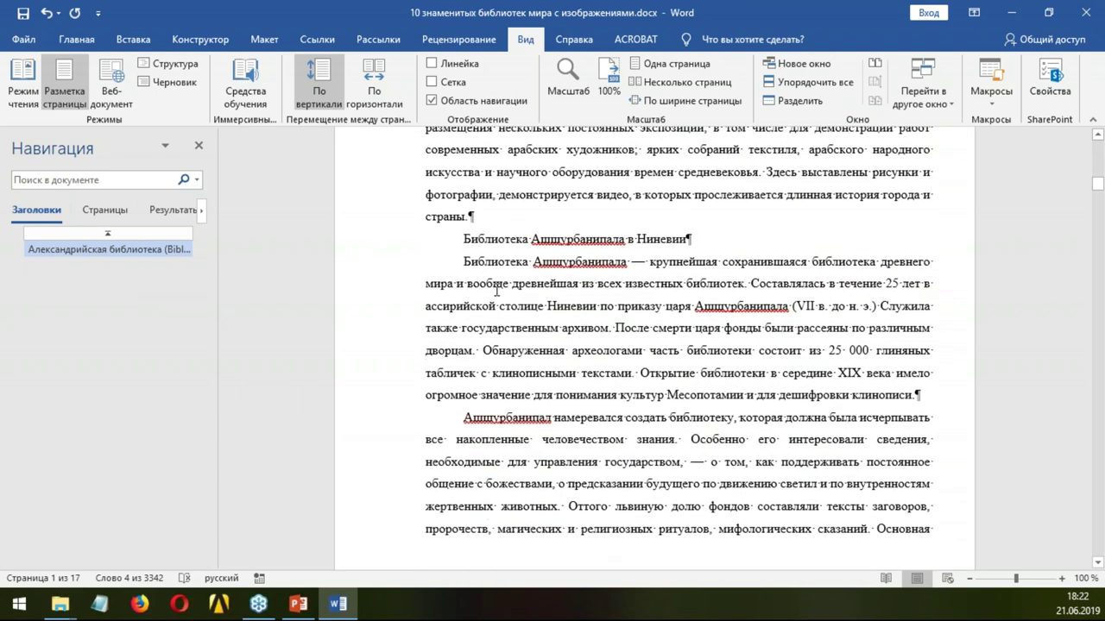
{"action": "left_click", "coordinate": [388, 247]}
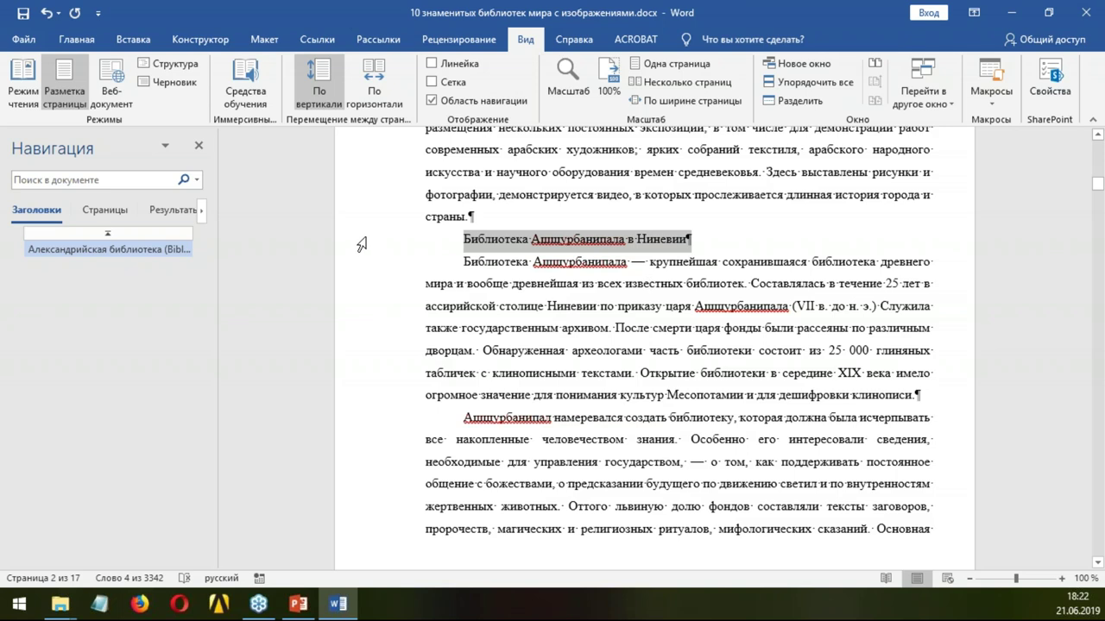
{"action": "scroll", "coordinate": [667, 395], "scroll_direction": "up", "scroll_amount": 1}
{"action": "scroll", "coordinate": [667, 395], "scroll_direction": "up", "scroll_amount": 5}
{"action": "scroll", "coordinate": [667, 362], "scroll_direction": "up", "scroll_amount": 5}
{"action": "scroll", "coordinate": [666, 312], "scroll_direction": "up", "scroll_amount": 5}
{"action": "scroll", "coordinate": [666, 313], "scroll_direction": "up", "scroll_amount": 5}
{"action": "scroll", "coordinate": [667, 313], "scroll_direction": "down", "scroll_amount": 10}
{"action": "scroll", "coordinate": [663, 316], "scroll_direction": "down", "scroll_amount": 7}
{"action": "scroll", "coordinate": [658, 319], "scroll_direction": "down", "scroll_amount": 10}
{"action": "scroll", "coordinate": [658, 319], "scroll_direction": "down", "scroll_amount": 3}
{"action": "left_click", "coordinate": [67, 41]}
{"action": "left_click", "coordinate": [732, 76]}
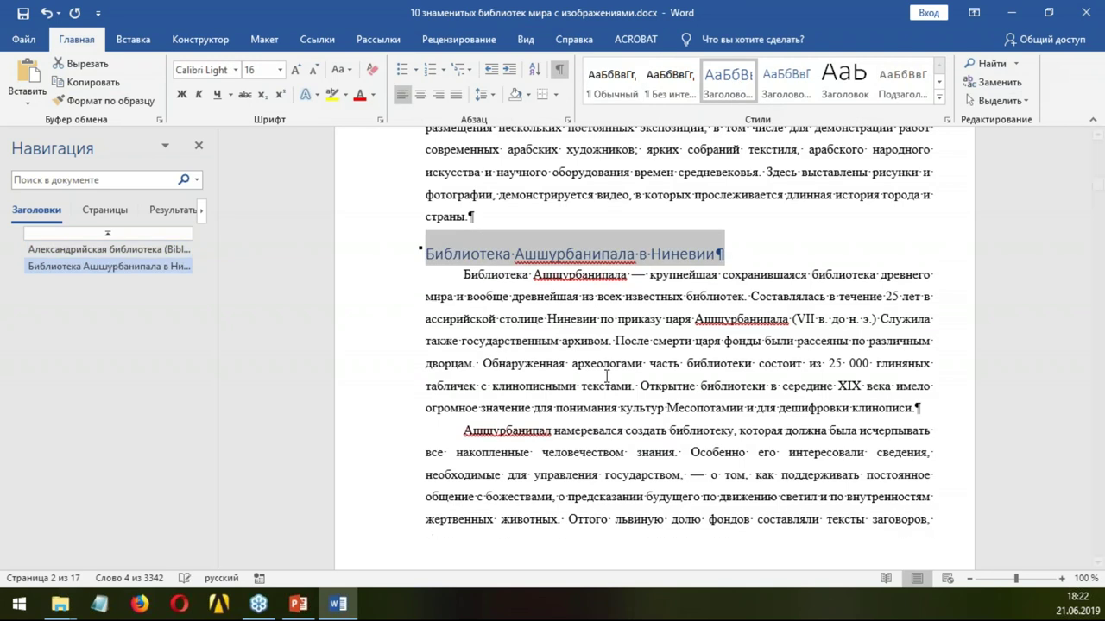
Select the Weimar library title line further down the document.
{"action": "scroll", "coordinate": [604, 380], "scroll_direction": "down", "scroll_amount": 5}
{"action": "scroll", "coordinate": [587, 354], "scroll_direction": "down", "scroll_amount": 6}
{"action": "scroll", "coordinate": [543, 297], "scroll_direction": "down", "scroll_amount": 2}
{"action": "scroll", "coordinate": [543, 297], "scroll_direction": "down", "scroll_amount": 4}
{"action": "scroll", "coordinate": [543, 297], "scroll_direction": "down", "scroll_amount": 3}
{"action": "scroll", "coordinate": [544, 297], "scroll_direction": "down", "scroll_amount": 2}
{"action": "scroll", "coordinate": [543, 297], "scroll_direction": "down", "scroll_amount": 4}
{"action": "scroll", "coordinate": [544, 297], "scroll_direction": "down", "scroll_amount": 3}
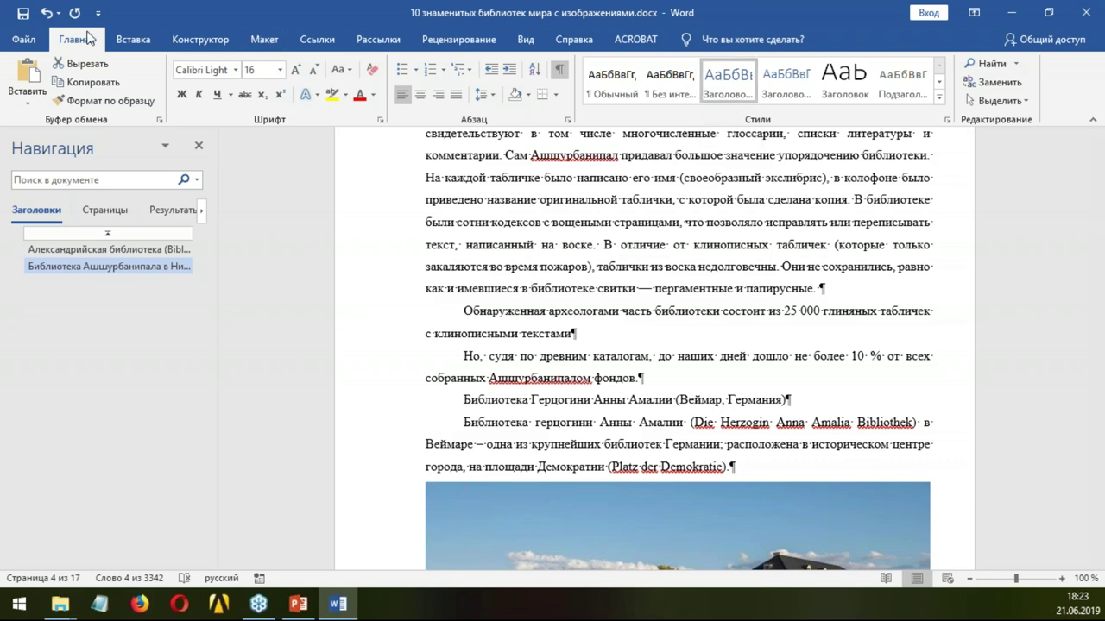
{"action": "left_click", "coordinate": [386, 402]}
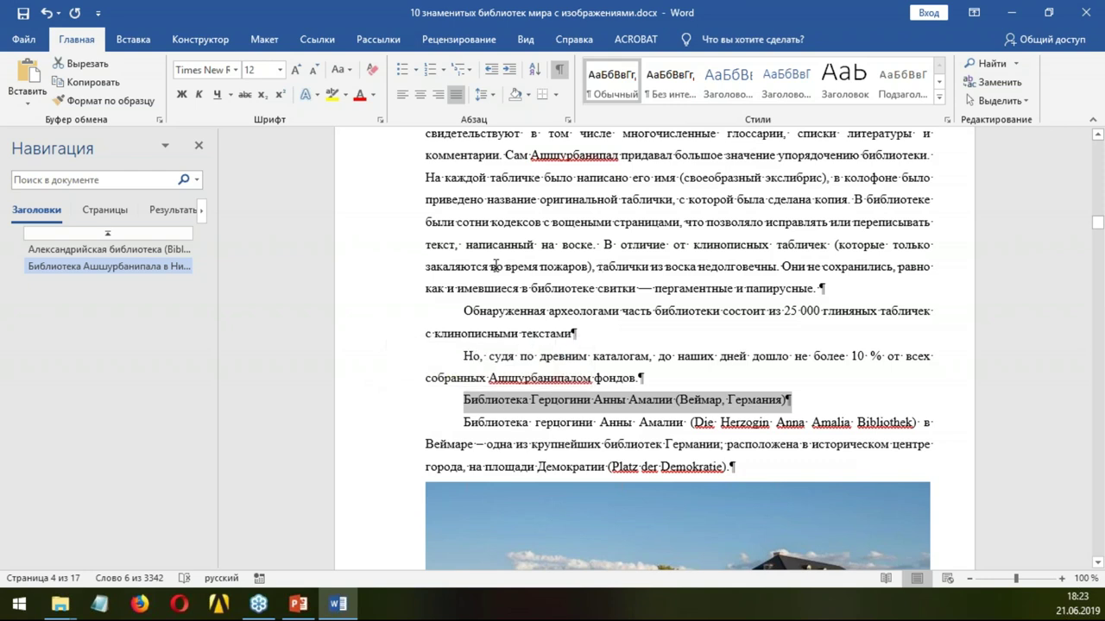
Make 'Библиотека Герцогини Анны Амалии (Веймар, Германия)' a Heading 1 using Ctrl+Alt+1.
{"action": "left_click", "coordinate": [783, 82]}
{"action": "scroll", "coordinate": [490, 272], "scroll_direction": "up", "scroll_amount": 4}
{"action": "scroll", "coordinate": [489, 271], "scroll_direction": "down", "scroll_amount": 7}
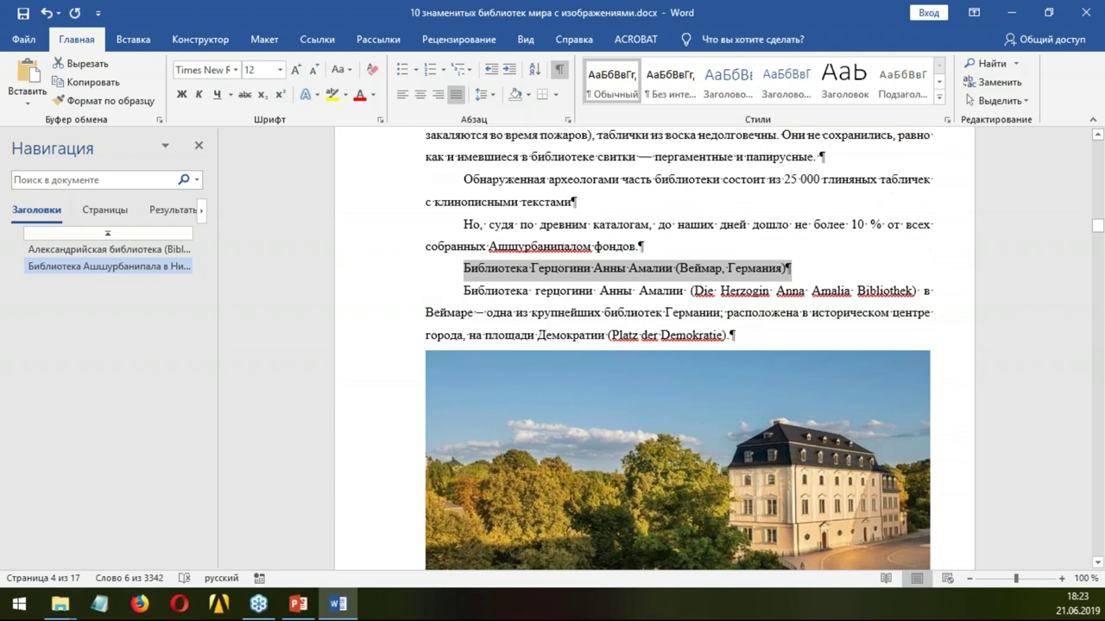
{"action": "scroll", "coordinate": [405, 346], "scroll_direction": "down", "scroll_amount": 3}
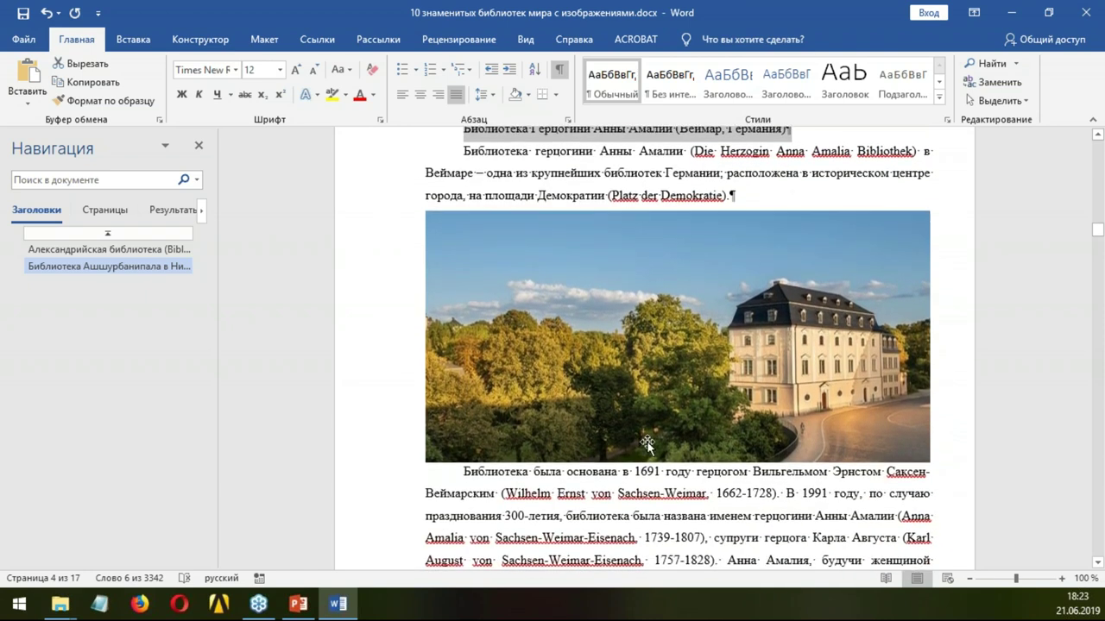
{"action": "scroll", "coordinate": [506, 234], "scroll_direction": "up", "scroll_amount": 3}
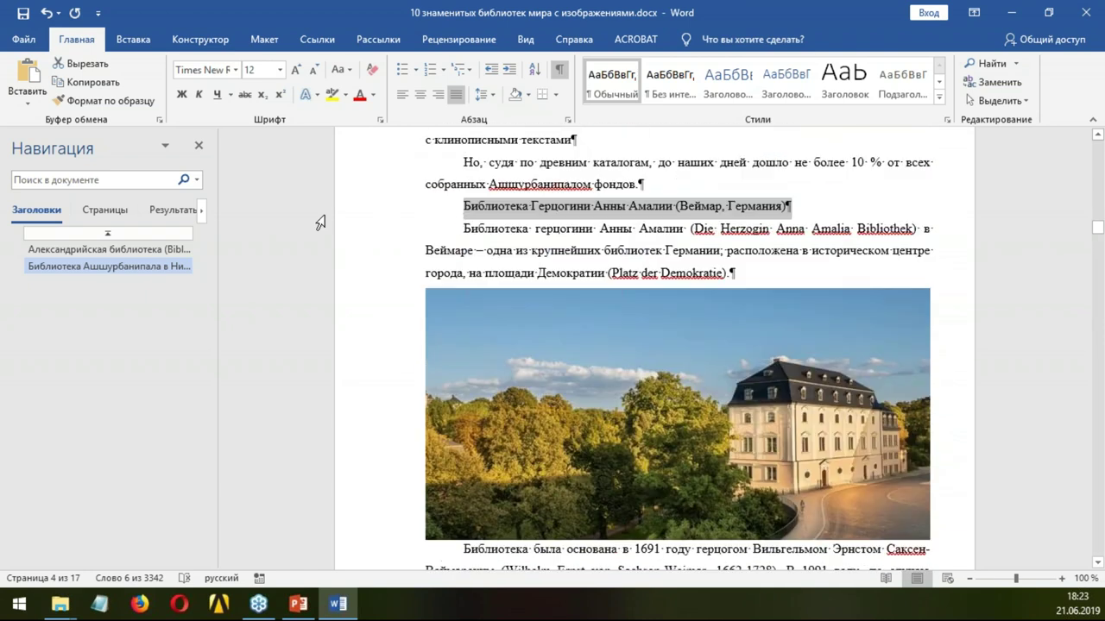
{"action": "left_click", "coordinate": [352, 211]}
{"action": "key", "text": "ctrl+alt+1"}
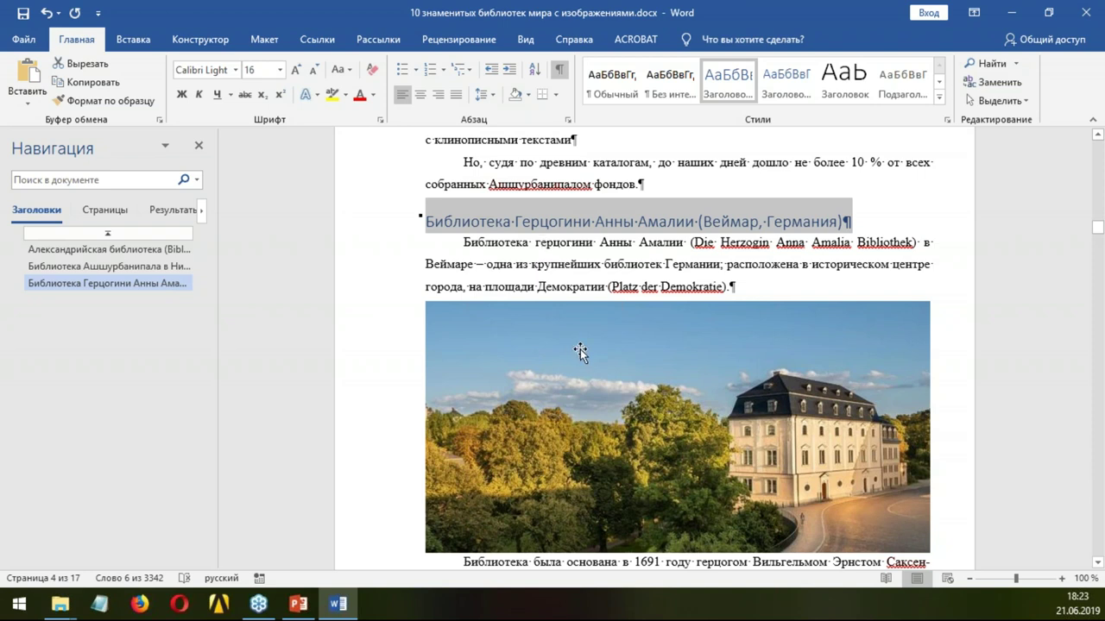
{"action": "scroll", "coordinate": [581, 346], "scroll_direction": "down", "scroll_amount": 3}
{"action": "scroll", "coordinate": [513, 315], "scroll_direction": "down", "scroll_amount": 7}
{"action": "scroll", "coordinate": [509, 307], "scroll_direction": "down", "scroll_amount": 2}
{"action": "scroll", "coordinate": [509, 307], "scroll_direction": "down", "scroll_amount": 4}
{"action": "scroll", "coordinate": [509, 307], "scroll_direction": "down", "scroll_amount": 5}
{"action": "scroll", "coordinate": [510, 308], "scroll_direction": "down", "scroll_amount": 3}
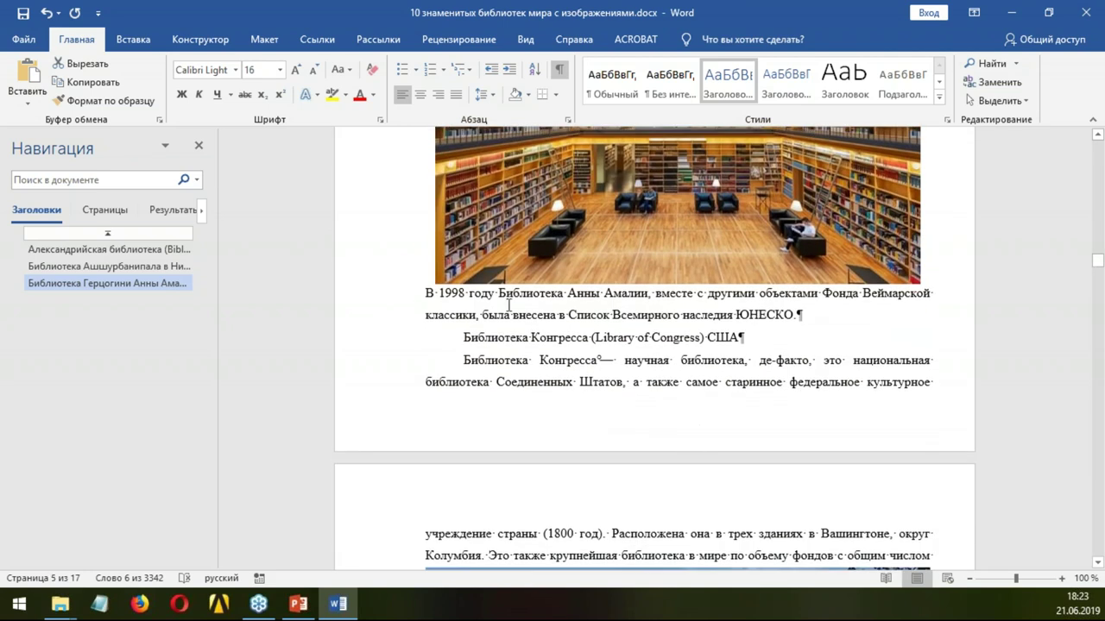
{"action": "scroll", "coordinate": [509, 305], "scroll_direction": "up", "scroll_amount": 4}
{"action": "scroll", "coordinate": [524, 300], "scroll_direction": "up", "scroll_amount": 1}
{"action": "scroll", "coordinate": [524, 300], "scroll_direction": "down", "scroll_amount": 1}
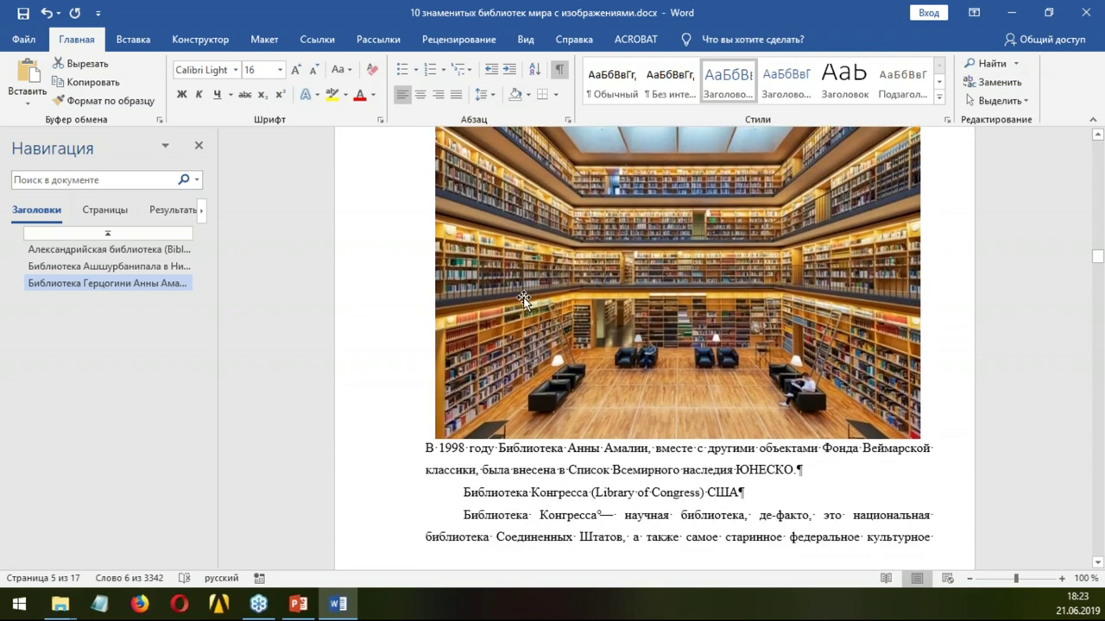
{"action": "scroll", "coordinate": [544, 269], "scroll_direction": "down", "scroll_amount": 1}
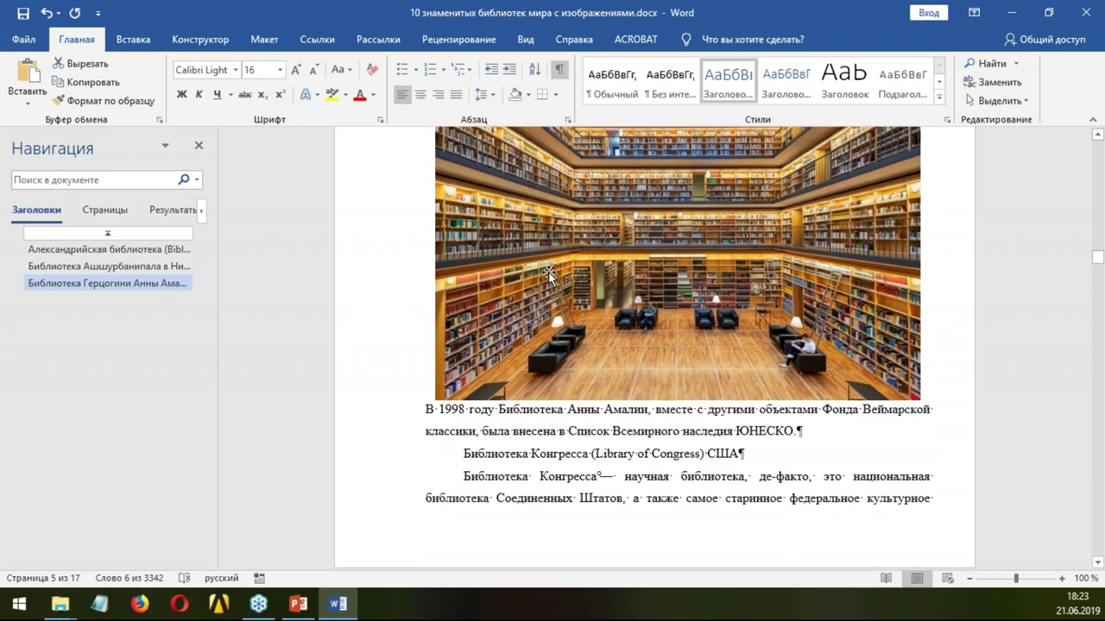
{"action": "left_click", "coordinate": [364, 456]}
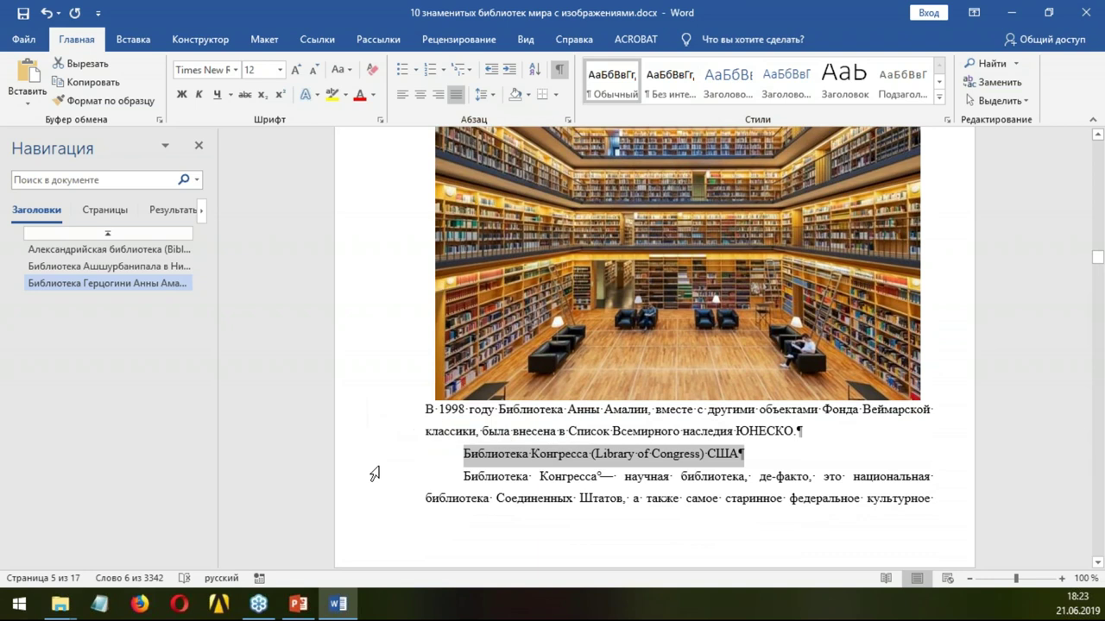
{"action": "key", "text": "ctrl+alt+1"}
{"action": "scroll", "coordinate": [493, 486], "scroll_direction": "down", "scroll_amount": 5}
{"action": "scroll", "coordinate": [493, 486], "scroll_direction": "down", "scroll_amount": 5}
{"action": "scroll", "coordinate": [492, 486], "scroll_direction": "down", "scroll_amount": 3}
{"action": "scroll", "coordinate": [492, 486], "scroll_direction": "down", "scroll_amount": 2}
{"action": "scroll", "coordinate": [493, 486], "scroll_direction": "down", "scroll_amount": 2}
{"action": "scroll", "coordinate": [492, 486], "scroll_direction": "down", "scroll_amount": 4}
{"action": "scroll", "coordinate": [493, 486], "scroll_direction": "down", "scroll_amount": 2}
{"action": "scroll", "coordinate": [493, 486], "scroll_direction": "down", "scroll_amount": 3}
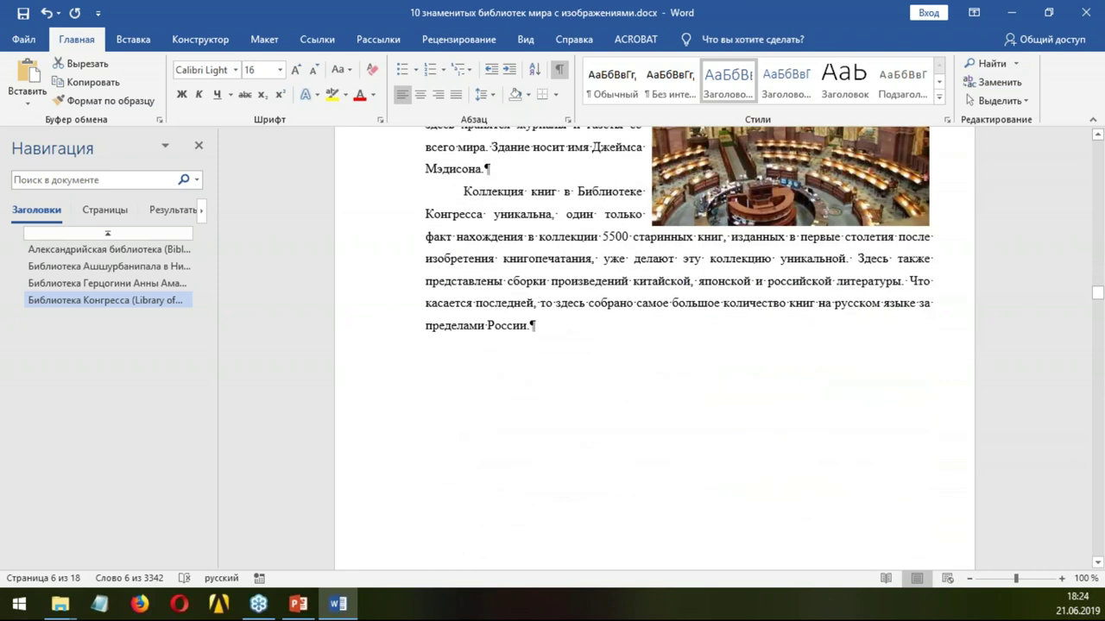
{"action": "scroll", "coordinate": [492, 486], "scroll_direction": "down", "scroll_amount": 3}
{"action": "scroll", "coordinate": [492, 486], "scroll_direction": "down", "scroll_amount": 4}
{"action": "scroll", "coordinate": [493, 485], "scroll_direction": "down", "scroll_amount": 3}
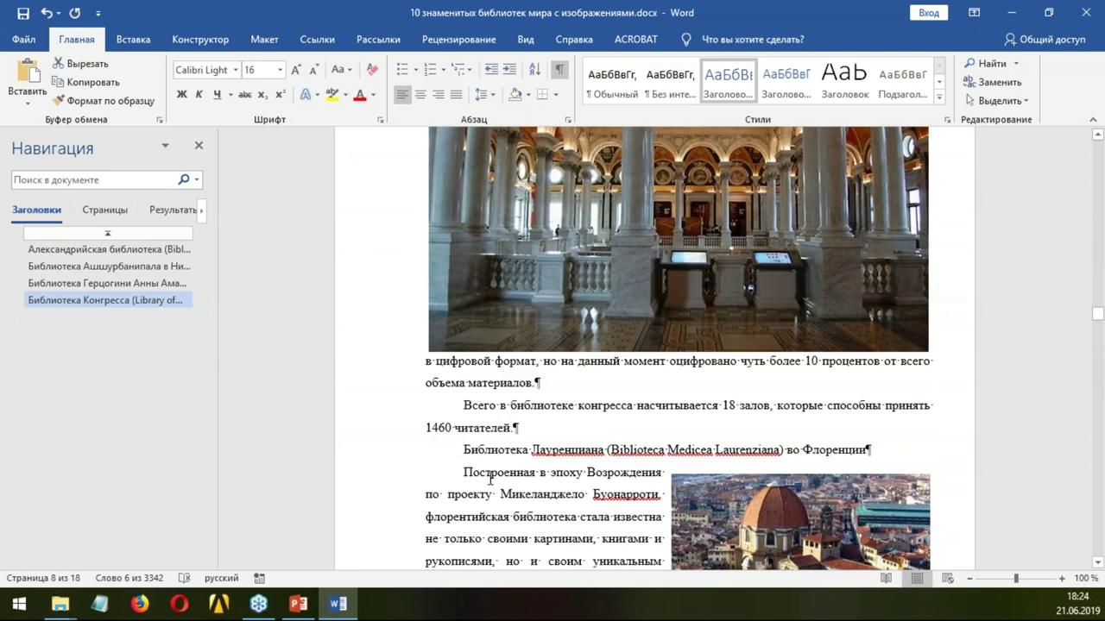
{"action": "left_click", "coordinate": [380, 461]}
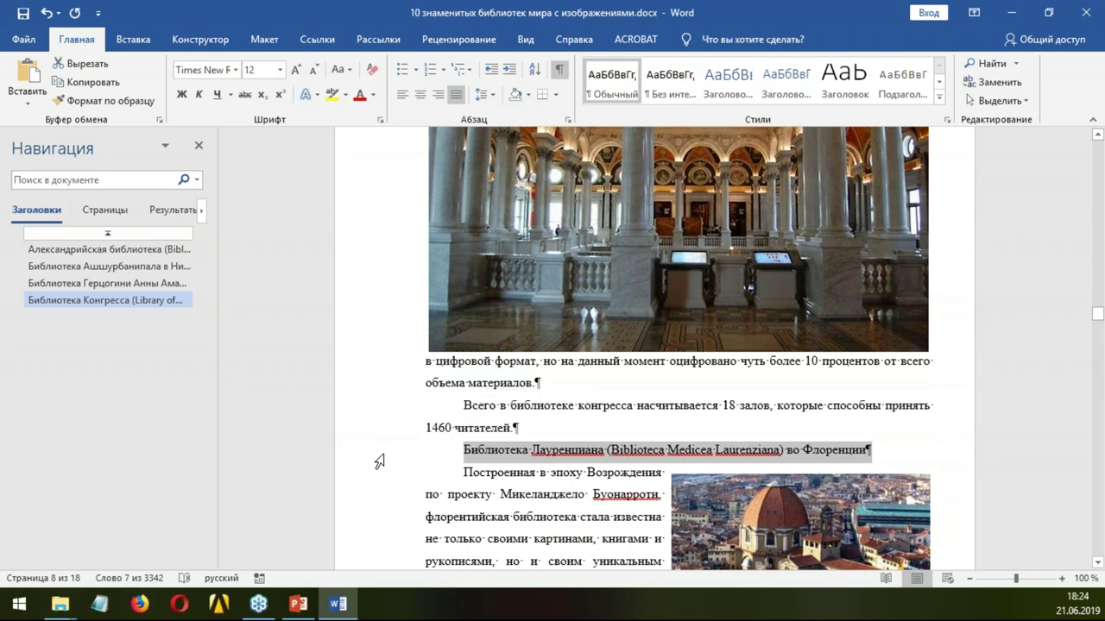
{"action": "key", "text": "ctrl+alt+1"}
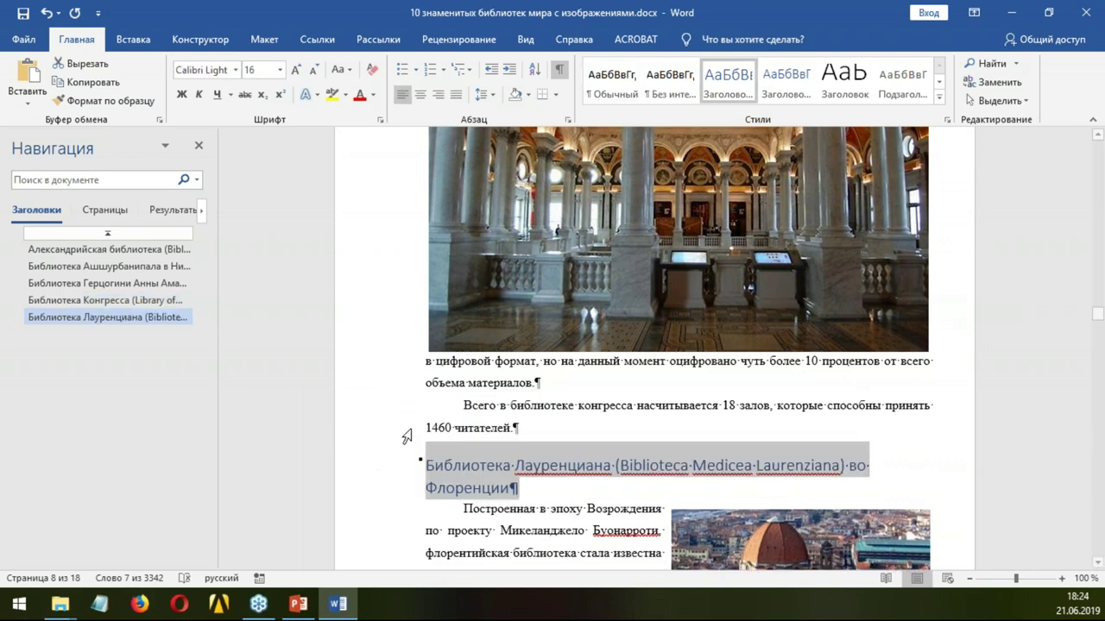
{"action": "scroll", "coordinate": [397, 503], "scroll_direction": "down", "scroll_amount": 2}
{"action": "scroll", "coordinate": [397, 502], "scroll_direction": "up", "scroll_amount": 3}
{"action": "scroll", "coordinate": [397, 503], "scroll_direction": "up", "scroll_amount": 4}
{"action": "scroll", "coordinate": [446, 440], "scroll_direction": "up", "scroll_amount": 4}
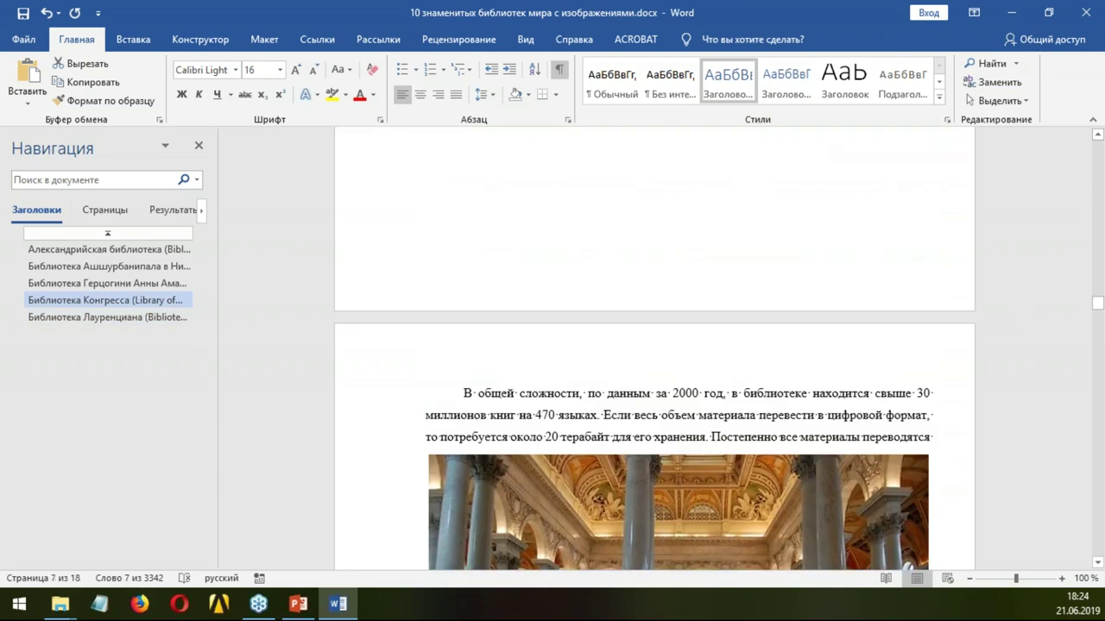
{"action": "scroll", "coordinate": [446, 440], "scroll_direction": "down", "scroll_amount": 11}
{"action": "scroll", "coordinate": [656, 346], "scroll_direction": "down", "scroll_amount": 4}
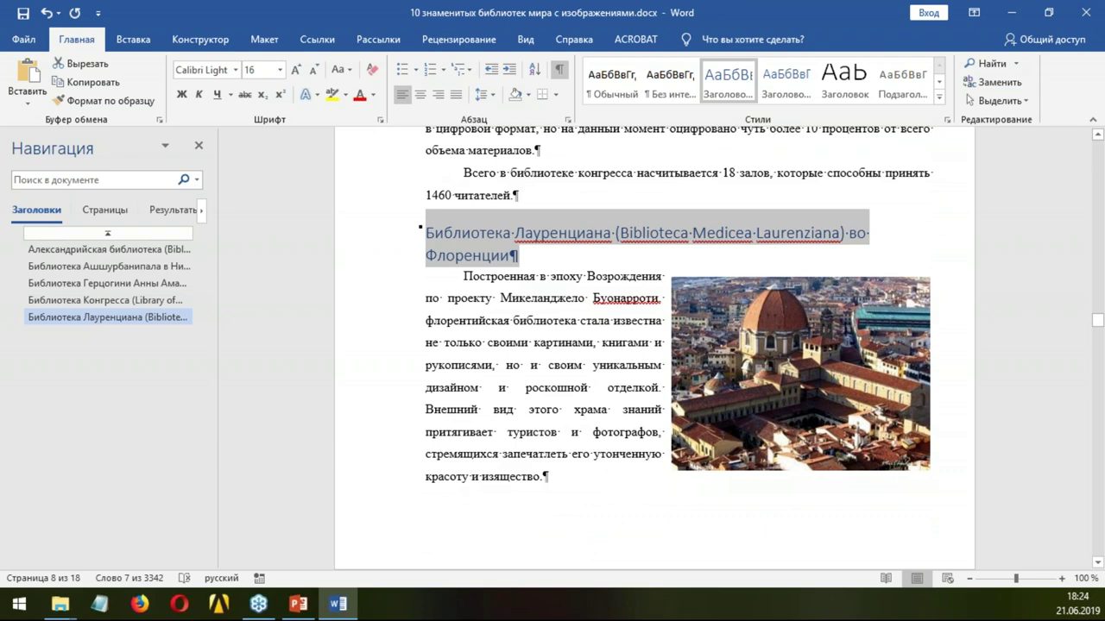
{"action": "scroll", "coordinate": [445, 439], "scroll_direction": "down", "scroll_amount": 4}
{"action": "scroll", "coordinate": [444, 439], "scroll_direction": "down", "scroll_amount": 9}
{"action": "scroll", "coordinate": [444, 439], "scroll_direction": "down", "scroll_amount": 9}
{"action": "scroll", "coordinate": [445, 439], "scroll_direction": "down", "scroll_amount": 6}
{"action": "scroll", "coordinate": [444, 440], "scroll_direction": "down", "scroll_amount": 4}
{"action": "scroll", "coordinate": [444, 439], "scroll_direction": "down", "scroll_amount": 3}
{"action": "left_click", "coordinate": [381, 388]}
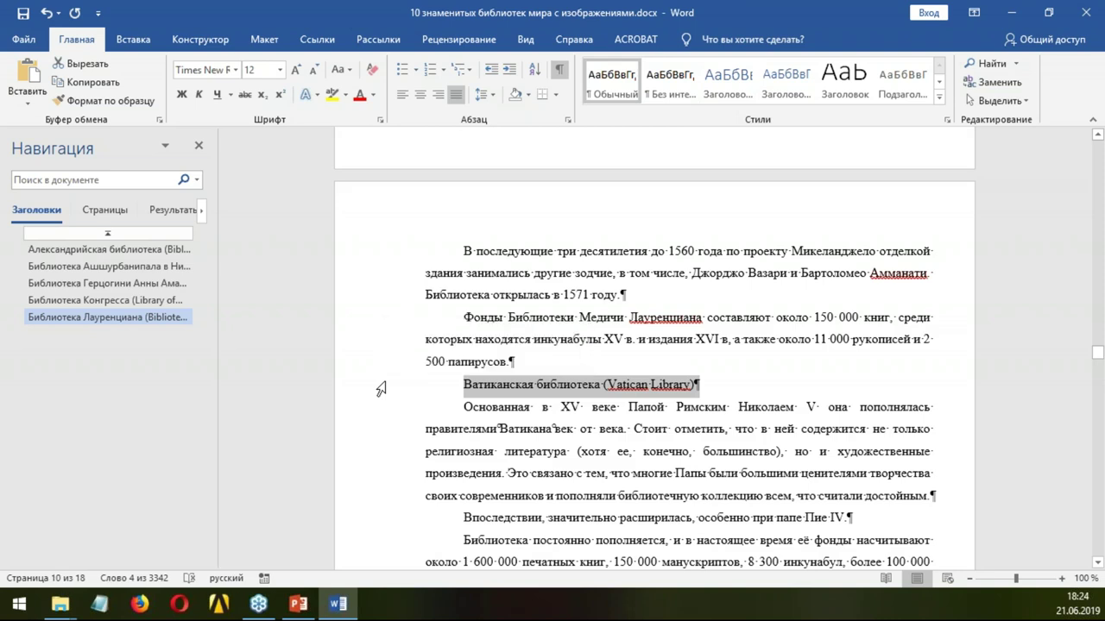
Make the Vatican and Paris national library titles Heading 1 with Ctrl+Alt+1.
{"action": "key", "text": "ctrl+alt+1"}
{"action": "scroll", "coordinate": [381, 388], "scroll_direction": "down", "scroll_amount": 1}
{"action": "scroll", "coordinate": [381, 389], "scroll_direction": "down", "scroll_amount": 4}
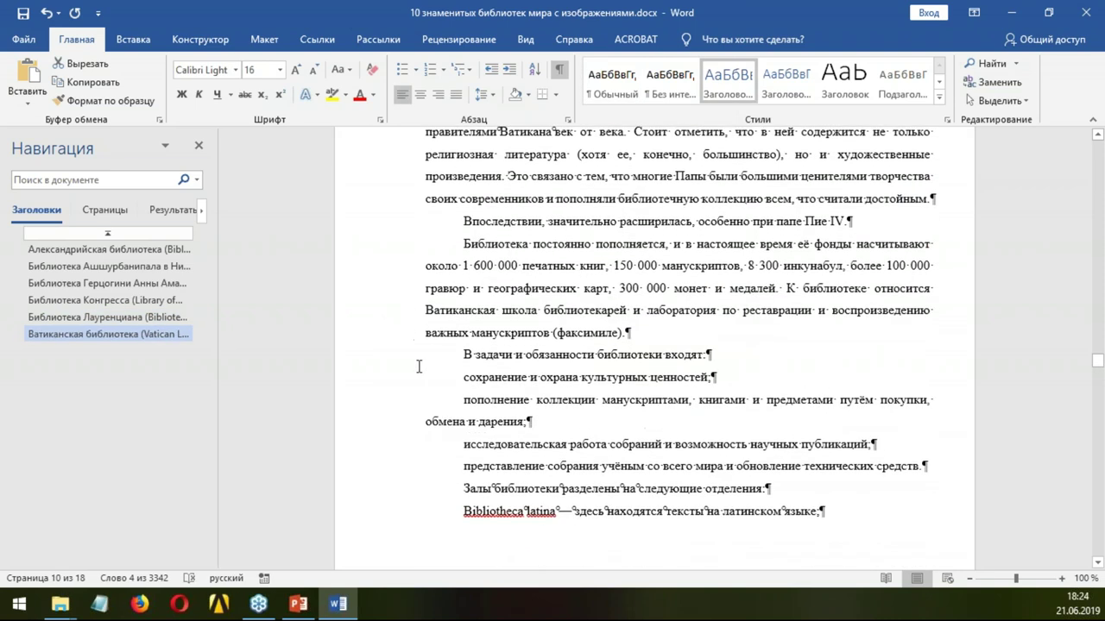
{"action": "scroll", "coordinate": [379, 450], "scroll_direction": "down", "scroll_amount": 5}
{"action": "scroll", "coordinate": [386, 451], "scroll_direction": "down", "scroll_amount": 4}
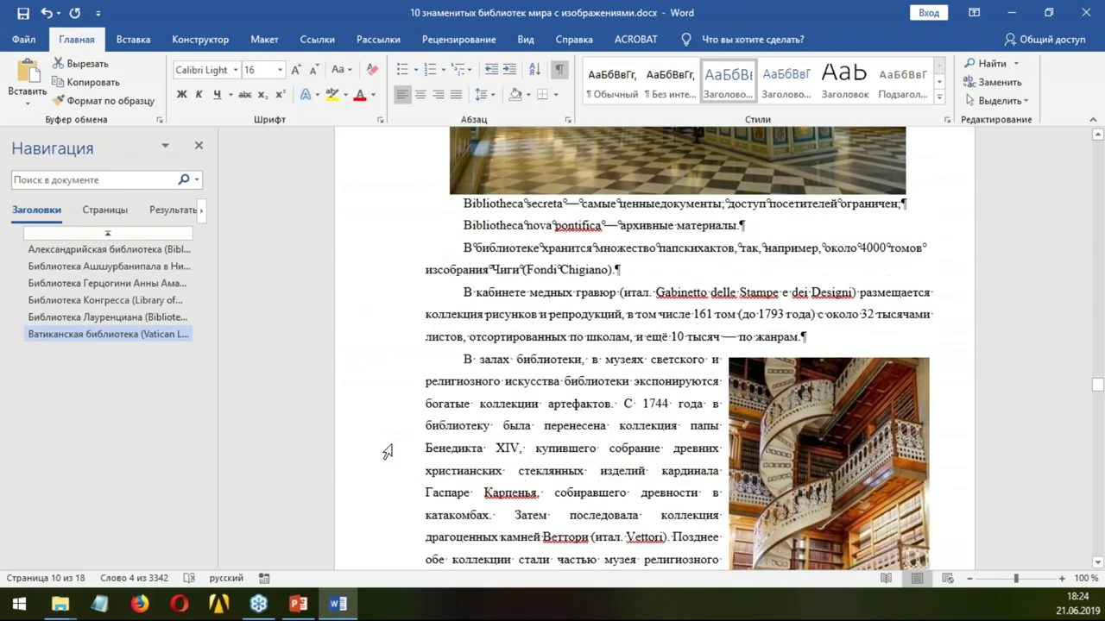
{"action": "scroll", "coordinate": [387, 453], "scroll_direction": "down", "scroll_amount": 4}
{"action": "scroll", "coordinate": [388, 452], "scroll_direction": "down", "scroll_amount": 5}
{"action": "scroll", "coordinate": [388, 452], "scroll_direction": "down", "scroll_amount": 3}
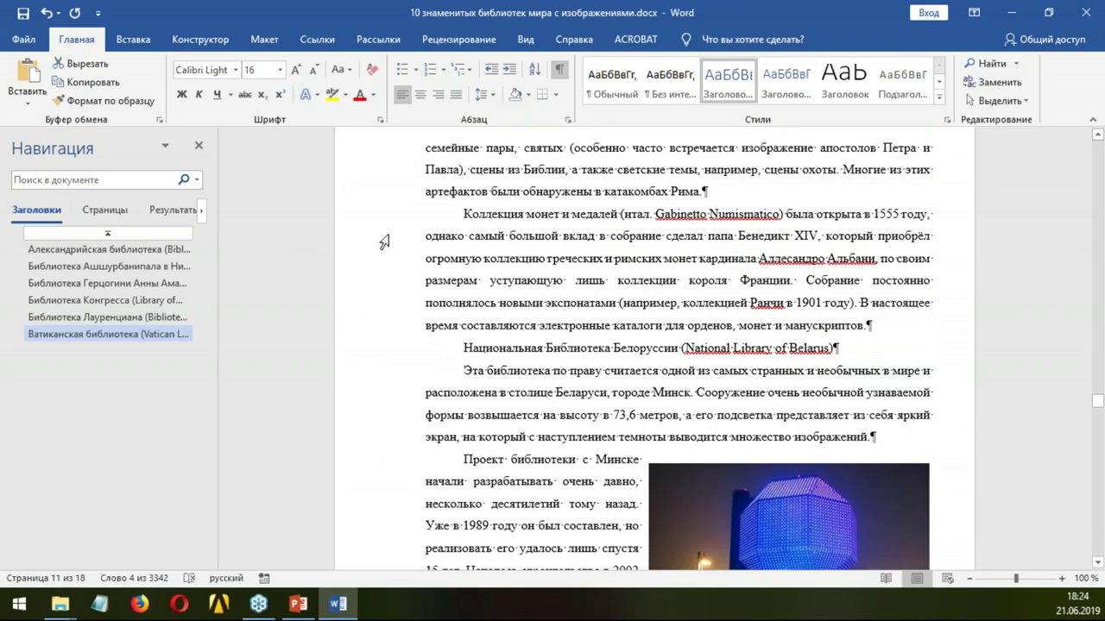
{"action": "scroll", "coordinate": [400, 417], "scroll_direction": "down", "scroll_amount": 3}
{"action": "scroll", "coordinate": [396, 419], "scroll_direction": "down", "scroll_amount": 3}
{"action": "scroll", "coordinate": [395, 419], "scroll_direction": "down", "scroll_amount": 4}
{"action": "scroll", "coordinate": [392, 405], "scroll_direction": "down", "scroll_amount": 7}
{"action": "left_click", "coordinate": [379, 354]}
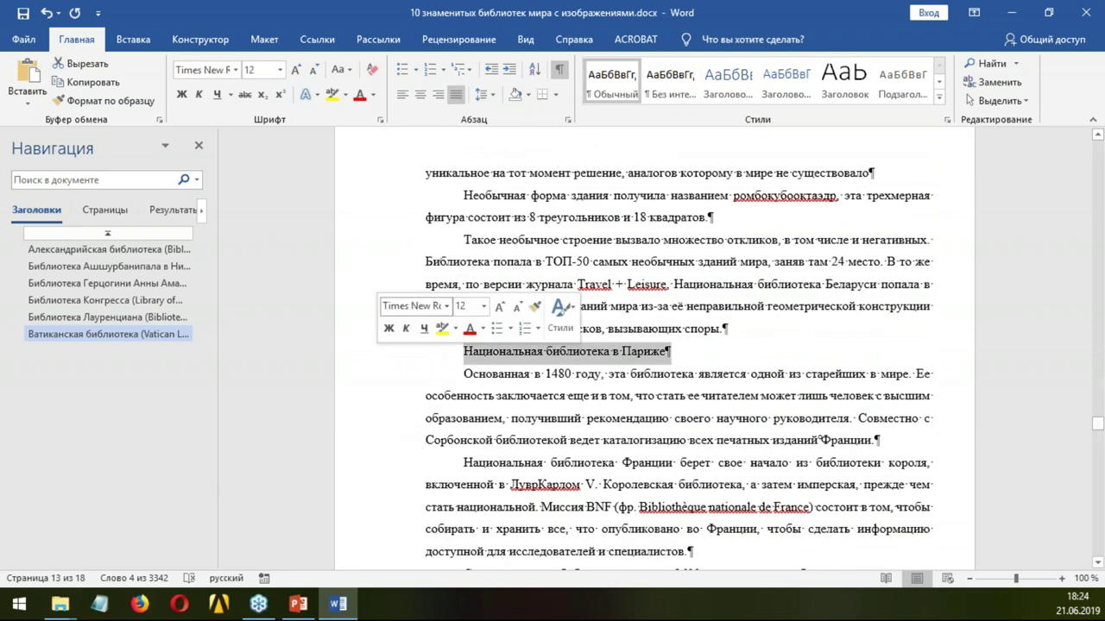
{"action": "key", "text": "ctrl+alt+1"}
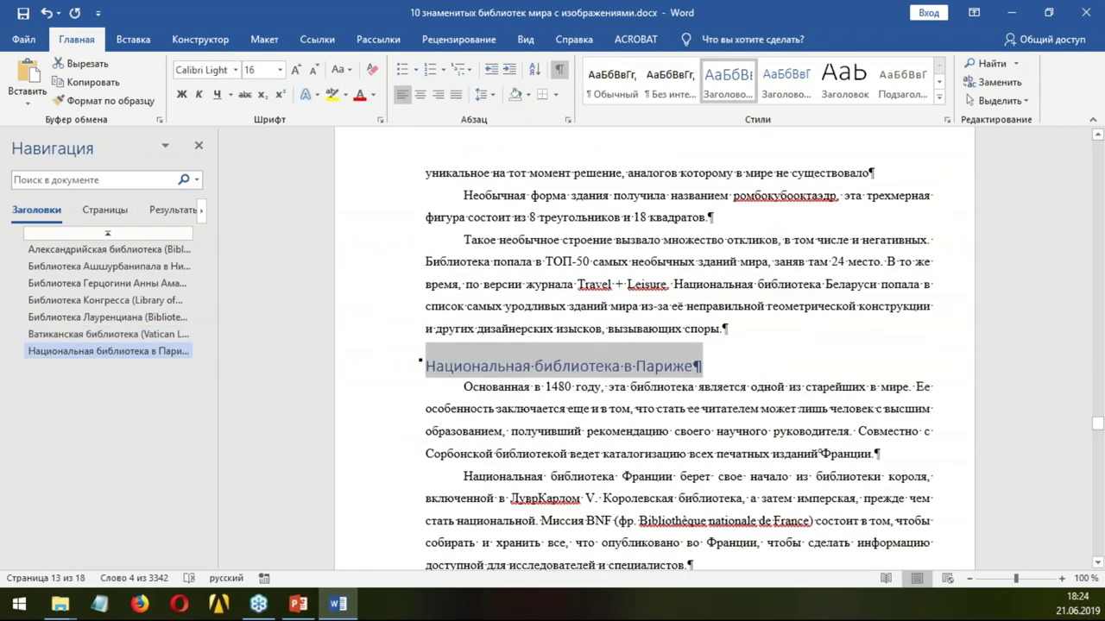
Make the New York Public and Russian State library titles Heading 1 with Ctrl+Alt+1.
{"action": "scroll", "coordinate": [493, 323], "scroll_direction": "down", "scroll_amount": 7}
{"action": "scroll", "coordinate": [572, 380], "scroll_direction": "down", "scroll_amount": 5}
{"action": "scroll", "coordinate": [573, 380], "scroll_direction": "down", "scroll_amount": 5}
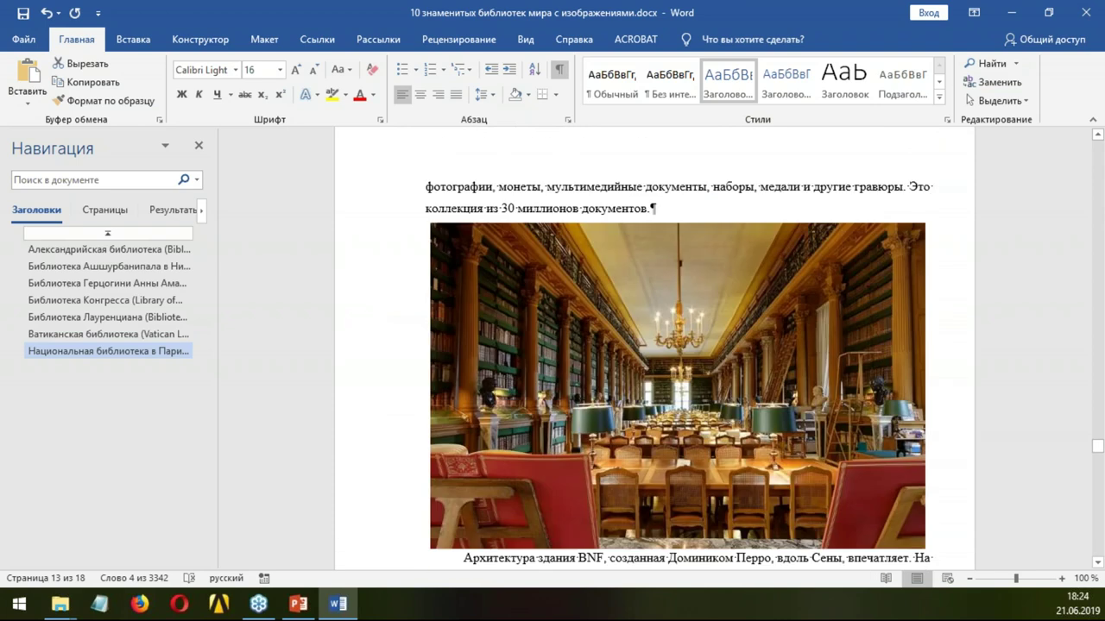
{"action": "scroll", "coordinate": [572, 380], "scroll_direction": "down", "scroll_amount": 7}
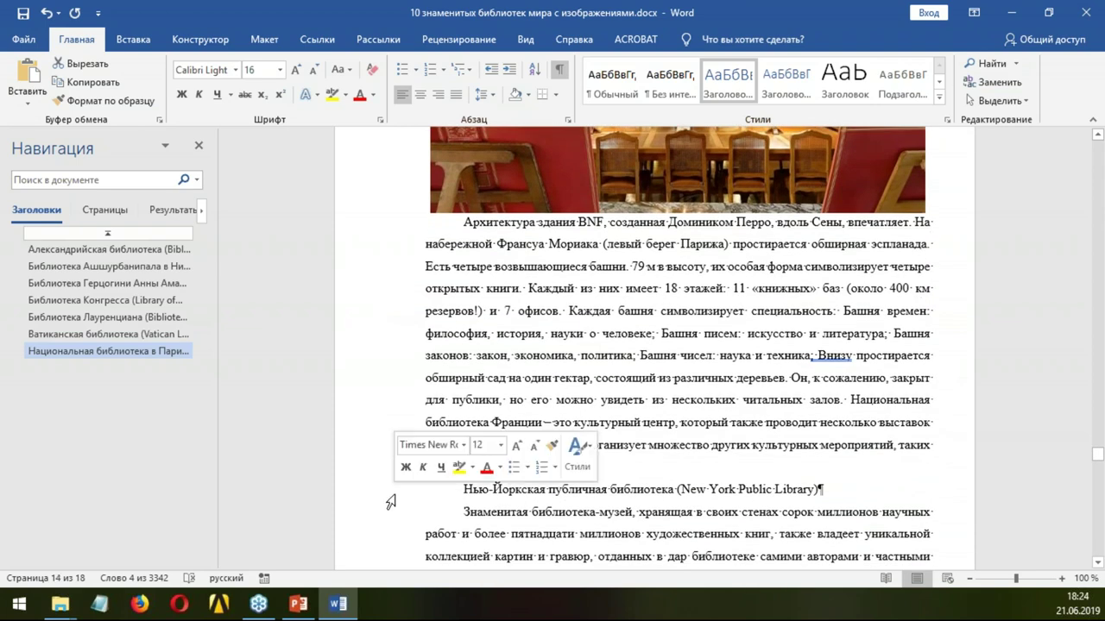
{"action": "left_click", "coordinate": [393, 500]}
{"action": "key", "text": "ctrl+alt+1"}
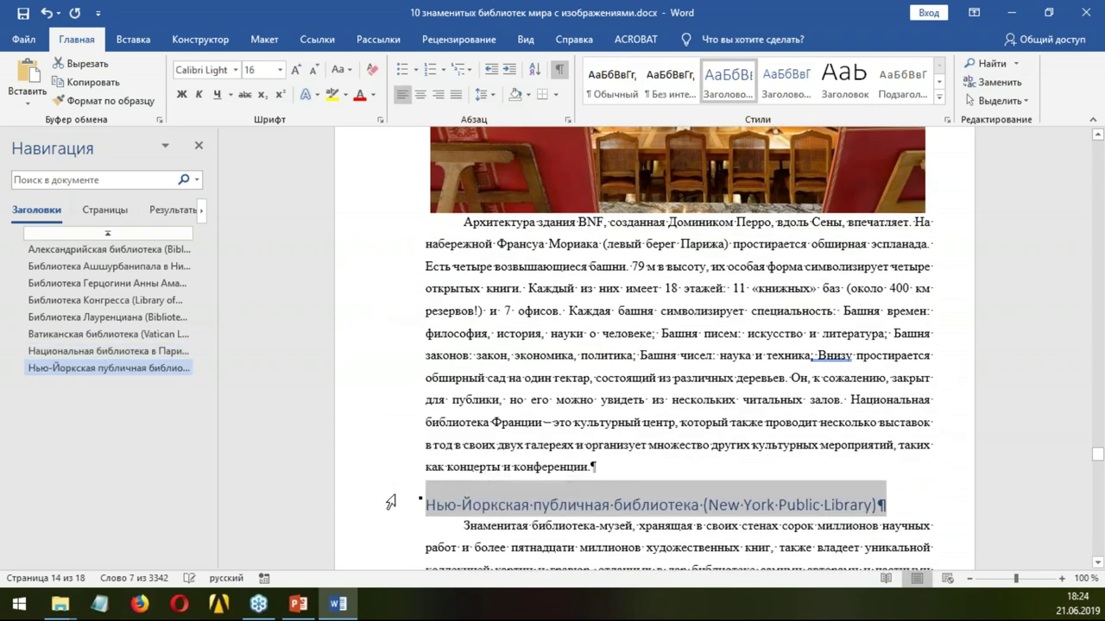
{"action": "scroll", "coordinate": [389, 502], "scroll_direction": "down", "scroll_amount": 1}
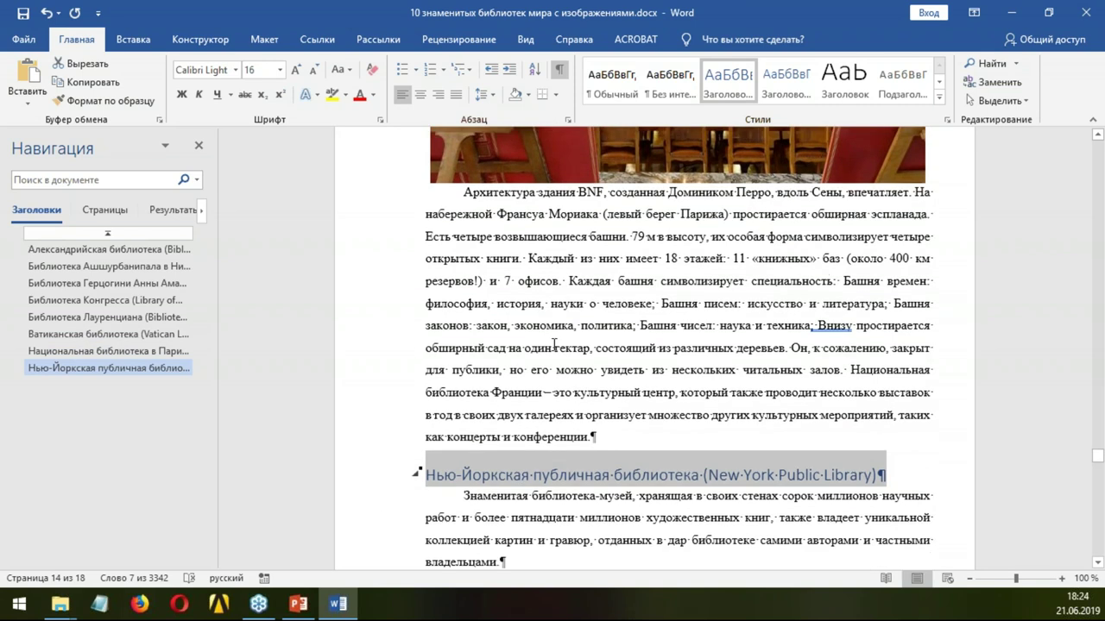
{"action": "scroll", "coordinate": [612, 266], "scroll_direction": "down", "scroll_amount": 5}
{"action": "scroll", "coordinate": [527, 291], "scroll_direction": "down", "scroll_amount": 4}
{"action": "scroll", "coordinate": [499, 323], "scroll_direction": "down", "scroll_amount": 5}
{"action": "scroll", "coordinate": [499, 323], "scroll_direction": "down", "scroll_amount": 5}
{"action": "scroll", "coordinate": [496, 327], "scroll_direction": "down", "scroll_amount": 7}
{"action": "scroll", "coordinate": [492, 328], "scroll_direction": "down", "scroll_amount": 7}
{"action": "scroll", "coordinate": [489, 329], "scroll_direction": "down", "scroll_amount": 5}
{"action": "scroll", "coordinate": [488, 330], "scroll_direction": "down", "scroll_amount": 3}
{"action": "scroll", "coordinate": [481, 339], "scroll_direction": "down", "scroll_amount": 5}
{"action": "scroll", "coordinate": [474, 346], "scroll_direction": "down", "scroll_amount": 10}
{"action": "scroll", "coordinate": [469, 353], "scroll_direction": "down", "scroll_amount": 5}
{"action": "scroll", "coordinate": [445, 352], "scroll_direction": "down", "scroll_amount": 5}
{"action": "scroll", "coordinate": [442, 357], "scroll_direction": "down", "scroll_amount": 5}
{"action": "scroll", "coordinate": [439, 363], "scroll_direction": "down", "scroll_amount": 2}
{"action": "scroll", "coordinate": [438, 362], "scroll_direction": "up", "scroll_amount": 3}
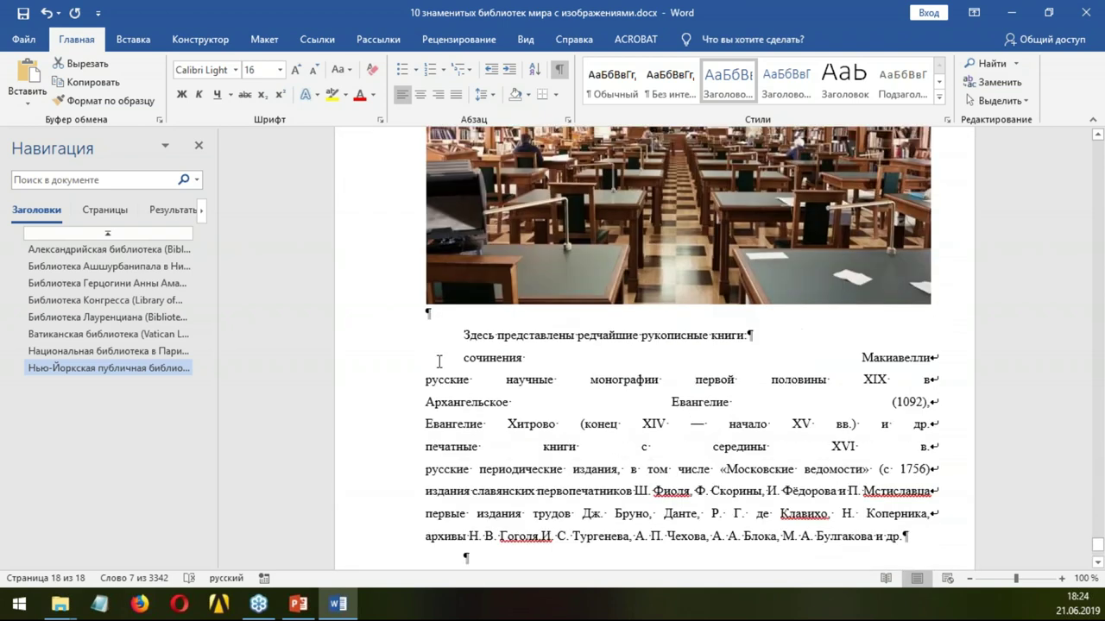
{"action": "scroll", "coordinate": [654, 346], "scroll_direction": "up", "scroll_amount": 5}
{"action": "scroll", "coordinate": [654, 345], "scroll_direction": "up", "scroll_amount": 5}
{"action": "scroll", "coordinate": [654, 345], "scroll_direction": "up", "scroll_amount": 5}
{"action": "scroll", "coordinate": [654, 345], "scroll_direction": "up", "scroll_amount": 3}
{"action": "scroll", "coordinate": [385, 361], "scroll_direction": "up", "scroll_amount": 5}
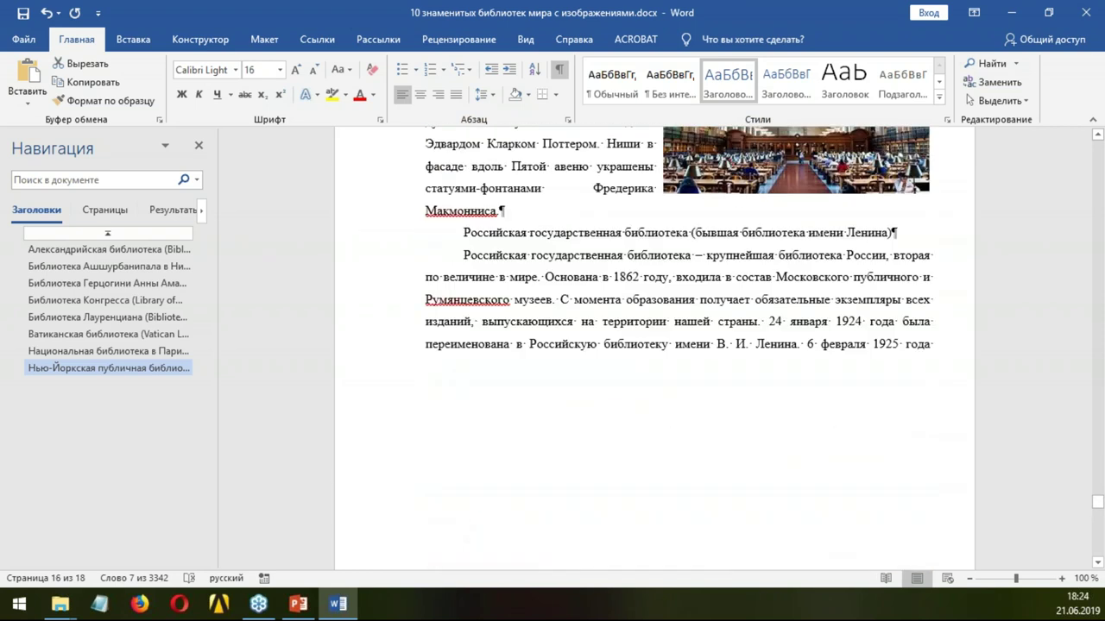
{"action": "scroll", "coordinate": [385, 361], "scroll_direction": "up", "scroll_amount": 1}
{"action": "left_click", "coordinate": [378, 350]}
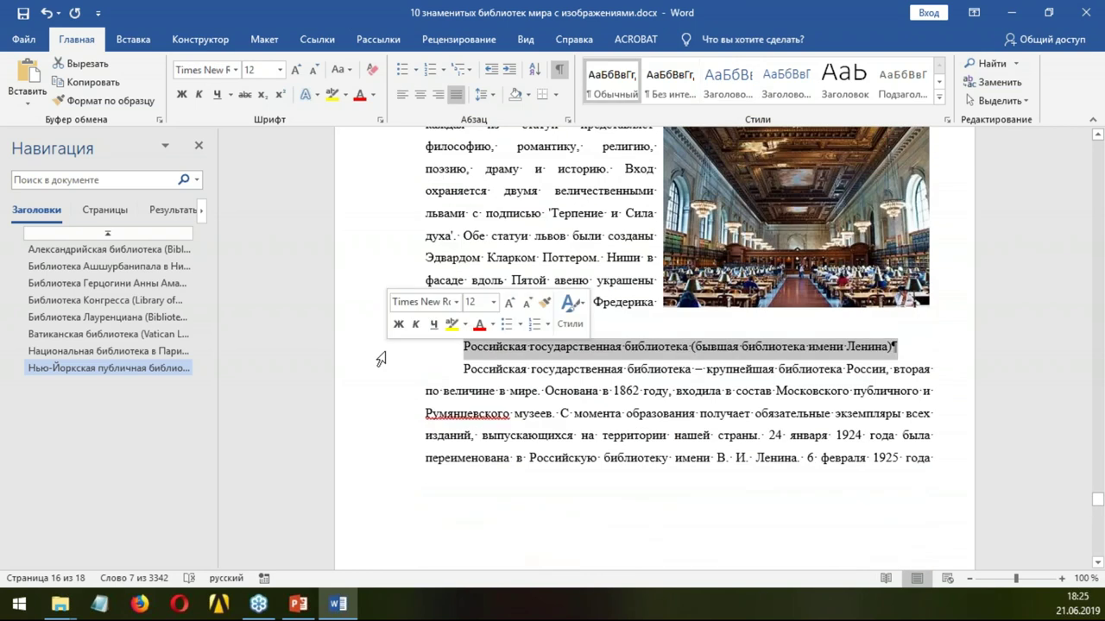
{"action": "key", "text": "ctrl+alt+1"}
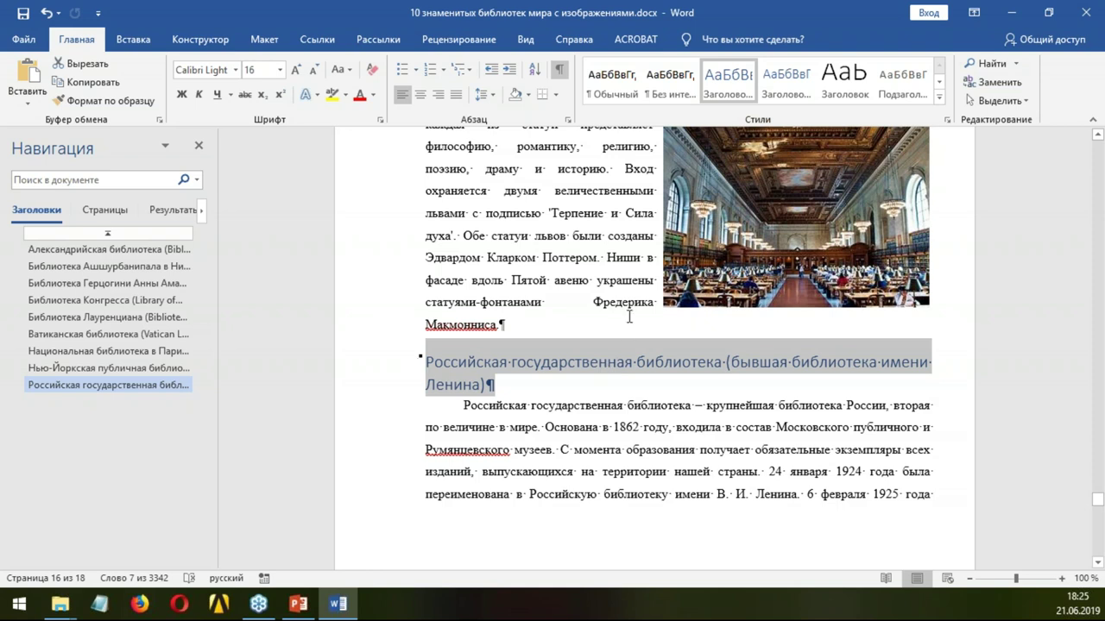
Jump back to page 1 via the 'Александрийская библиотека' entry in the Navigation pane.
{"action": "scroll", "coordinate": [629, 317], "scroll_direction": "up", "scroll_amount": 5}
{"action": "scroll", "coordinate": [626, 311], "scroll_direction": "up", "scroll_amount": 2}
{"action": "scroll", "coordinate": [623, 302], "scroll_direction": "up", "scroll_amount": 2}
{"action": "scroll", "coordinate": [621, 294], "scroll_direction": "up", "scroll_amount": 3}
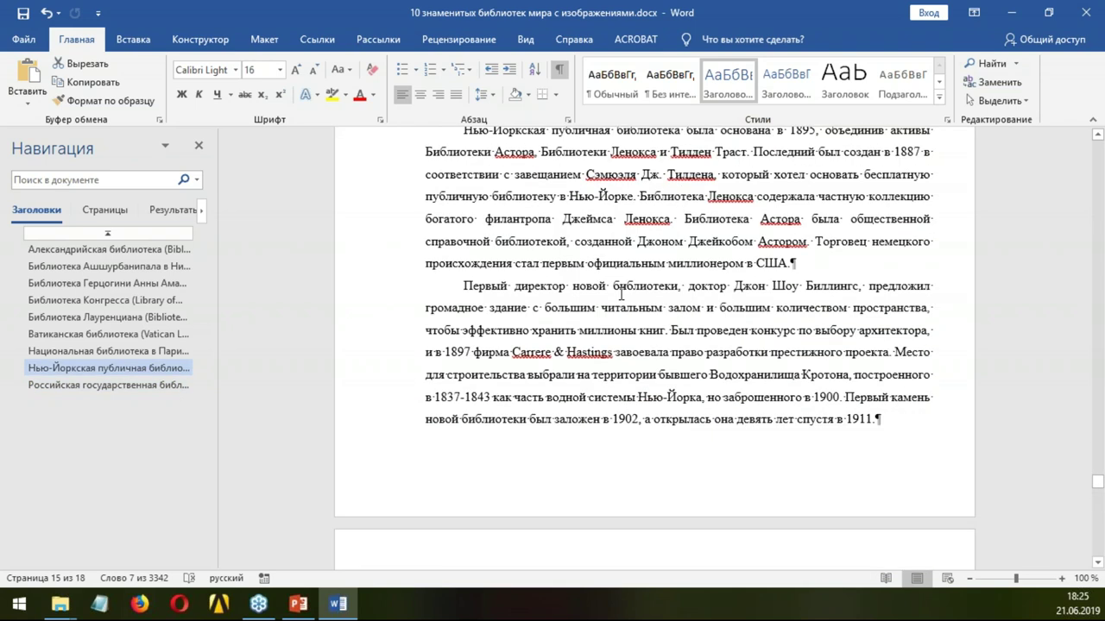
{"action": "scroll", "coordinate": [619, 263], "scroll_direction": "up", "scroll_amount": 3}
{"action": "scroll", "coordinate": [619, 264], "scroll_direction": "up", "scroll_amount": 5}
{"action": "scroll", "coordinate": [618, 262], "scroll_direction": "up", "scroll_amount": 3}
{"action": "scroll", "coordinate": [618, 261], "scroll_direction": "up", "scroll_amount": 3}
{"action": "scroll", "coordinate": [618, 262], "scroll_direction": "up", "scroll_amount": 5}
{"action": "scroll", "coordinate": [614, 285], "scroll_direction": "up", "scroll_amount": 2}
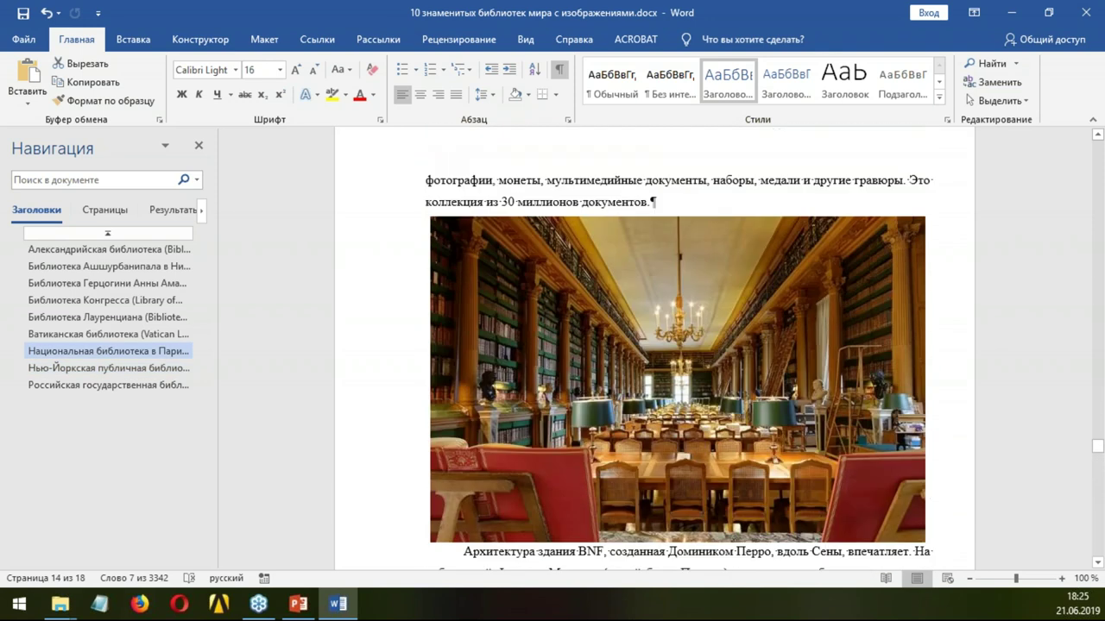
{"action": "scroll", "coordinate": [604, 328], "scroll_direction": "up", "scroll_amount": 3}
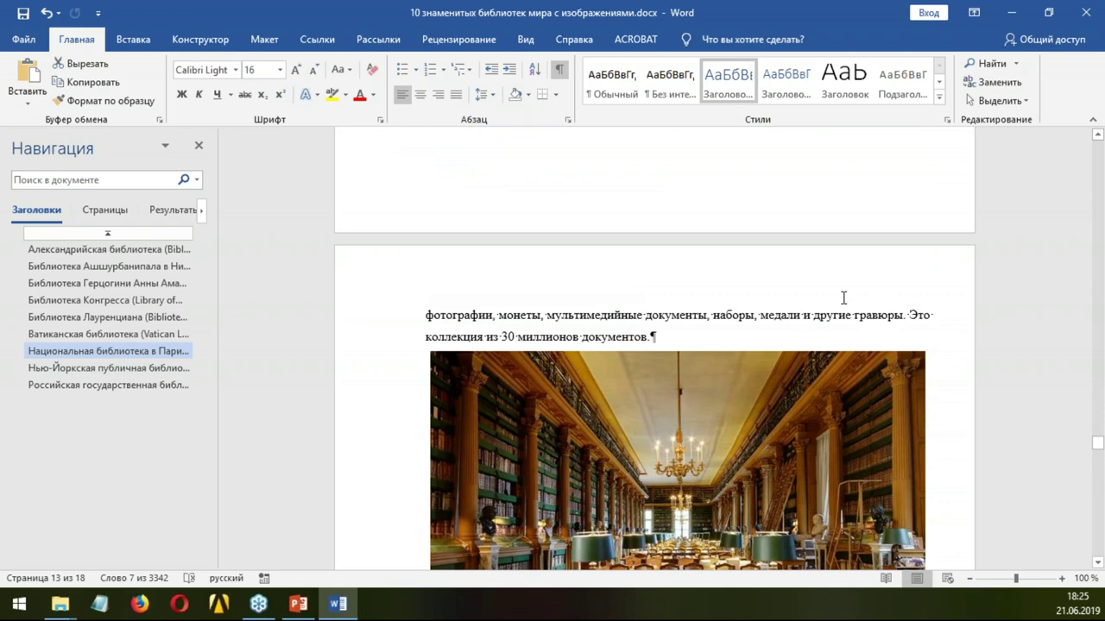
{"action": "scroll", "coordinate": [777, 284], "scroll_direction": "up", "scroll_amount": 5}
{"action": "scroll", "coordinate": [690, 268], "scroll_direction": "up", "scroll_amount": 4}
{"action": "scroll", "coordinate": [604, 259], "scroll_direction": "up", "scroll_amount": 4}
{"action": "scroll", "coordinate": [638, 256], "scroll_direction": "up", "scroll_amount": 4}
{"action": "scroll", "coordinate": [638, 255], "scroll_direction": "up", "scroll_amount": 10}
{"action": "scroll", "coordinate": [638, 256], "scroll_direction": "up", "scroll_amount": 2}
{"action": "scroll", "coordinate": [638, 255], "scroll_direction": "up", "scroll_amount": 3}
{"action": "scroll", "coordinate": [638, 255], "scroll_direction": "up", "scroll_amount": 4}
{"action": "scroll", "coordinate": [638, 256], "scroll_direction": "up", "scroll_amount": 3}
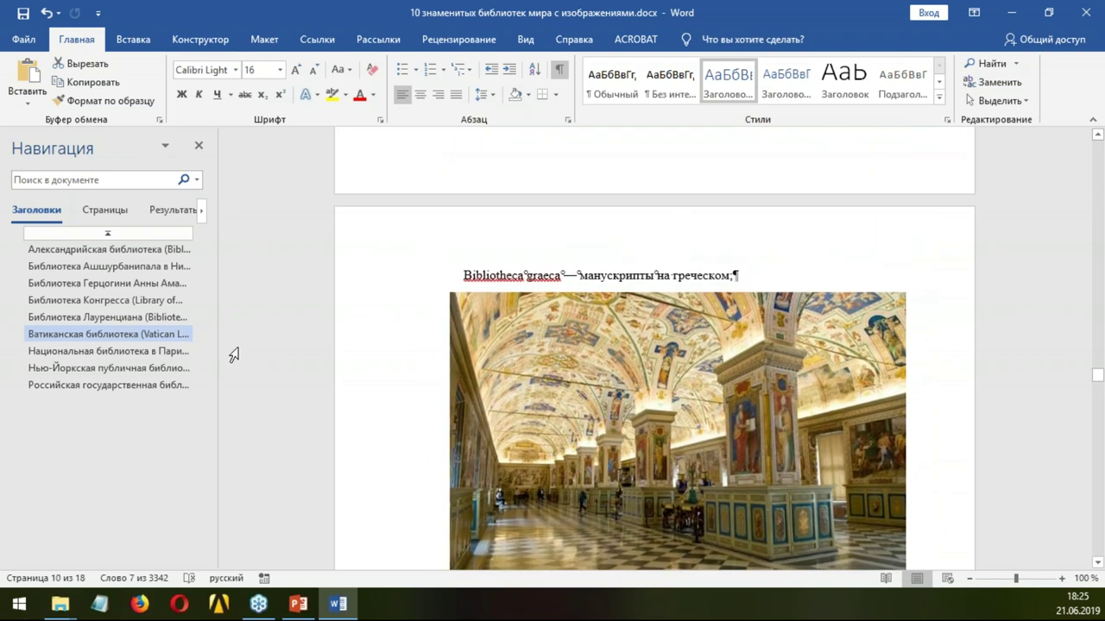
{"action": "left_click", "coordinate": [89, 251]}
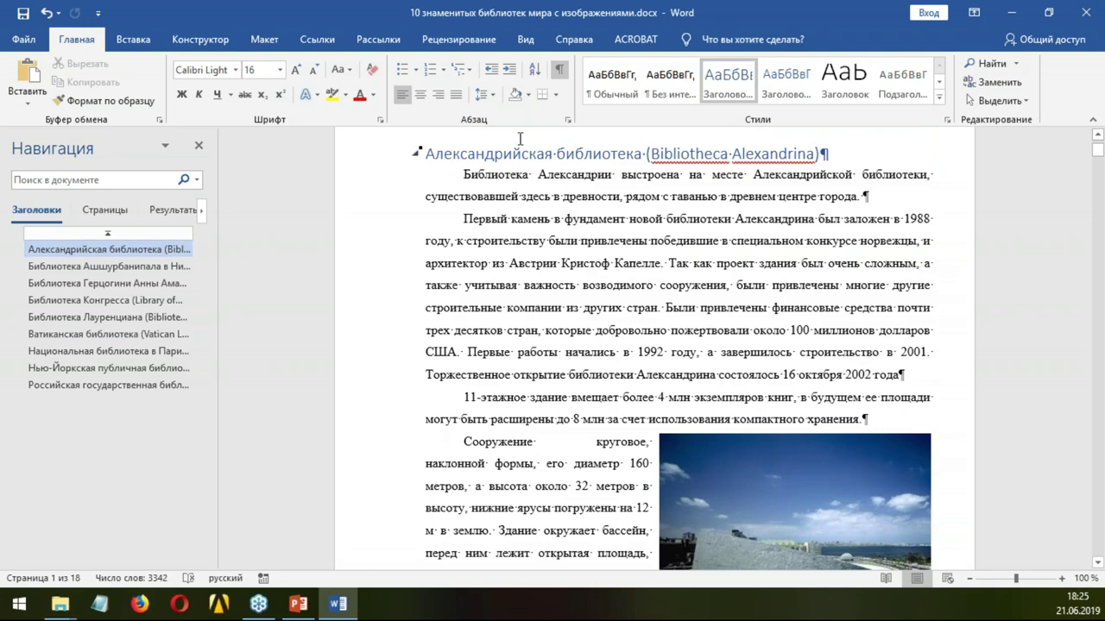
Inspect the heading's 'Page break before' option on Line and Page Breaks, closing without changes.
{"action": "mouse_move", "coordinate": [566, 120]}
{"action": "left_click", "coordinate": [568, 122]}
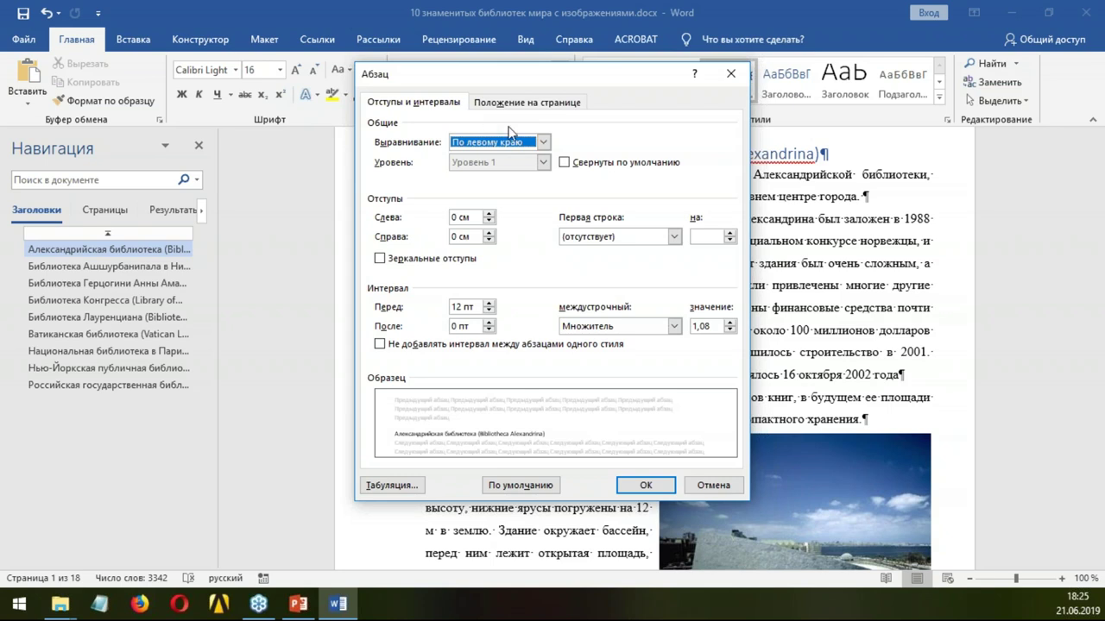
{"action": "left_click_drag", "start_coordinate": [456, 85], "coordinate": [408, 190]}
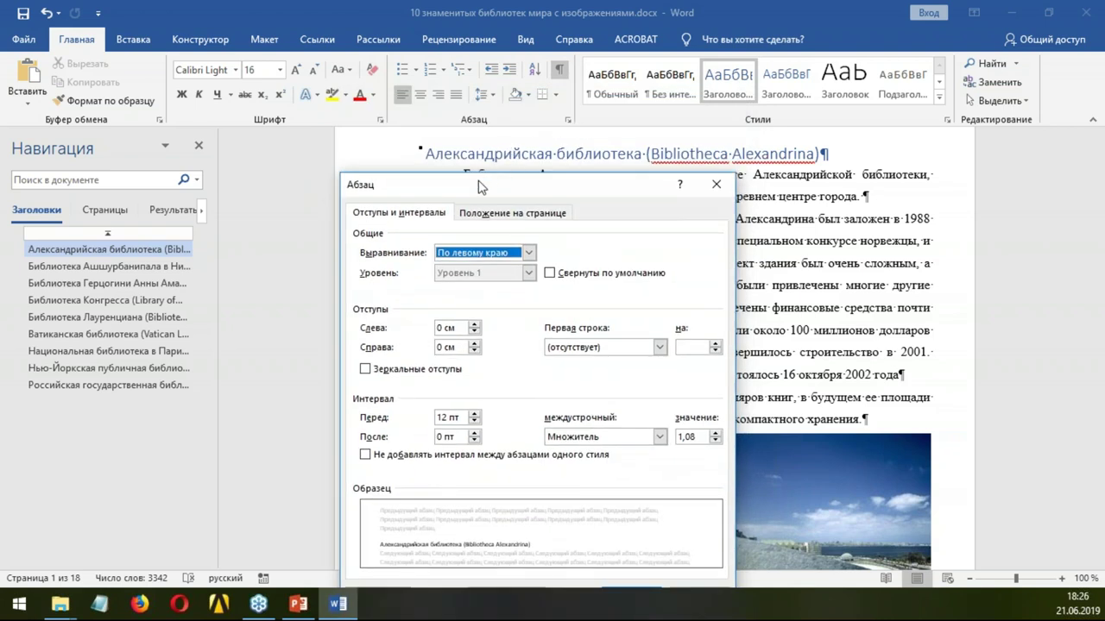
{"action": "left_click_drag", "start_coordinate": [483, 185], "coordinate": [494, 126]}
{"action": "left_click", "coordinate": [497, 155]}
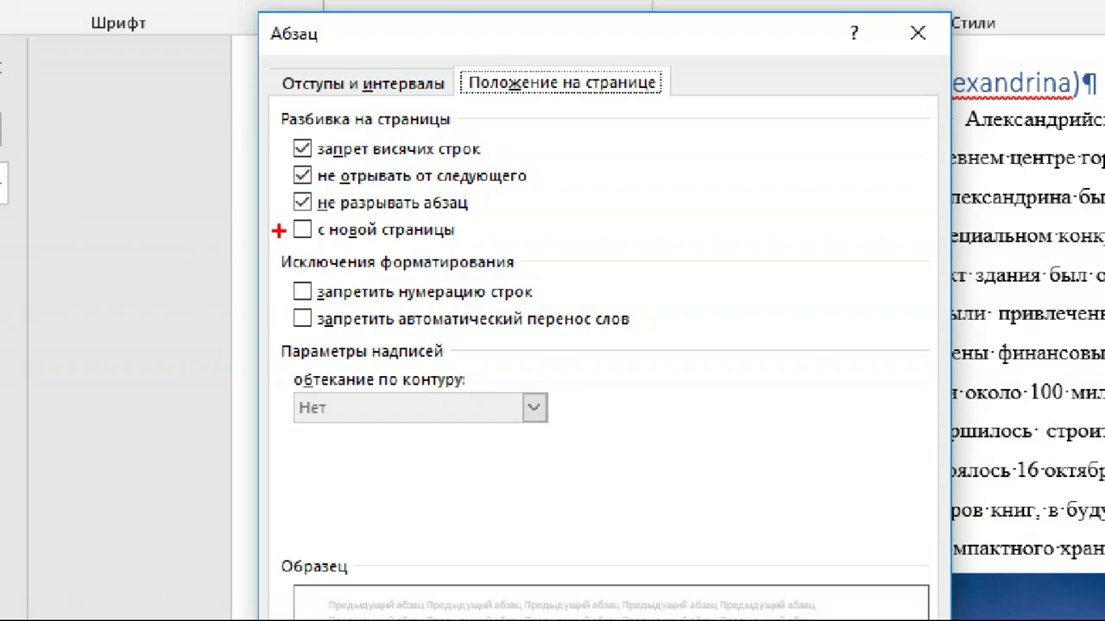
{"action": "left_click_drag", "start_coordinate": [273, 211], "coordinate": [507, 254]}
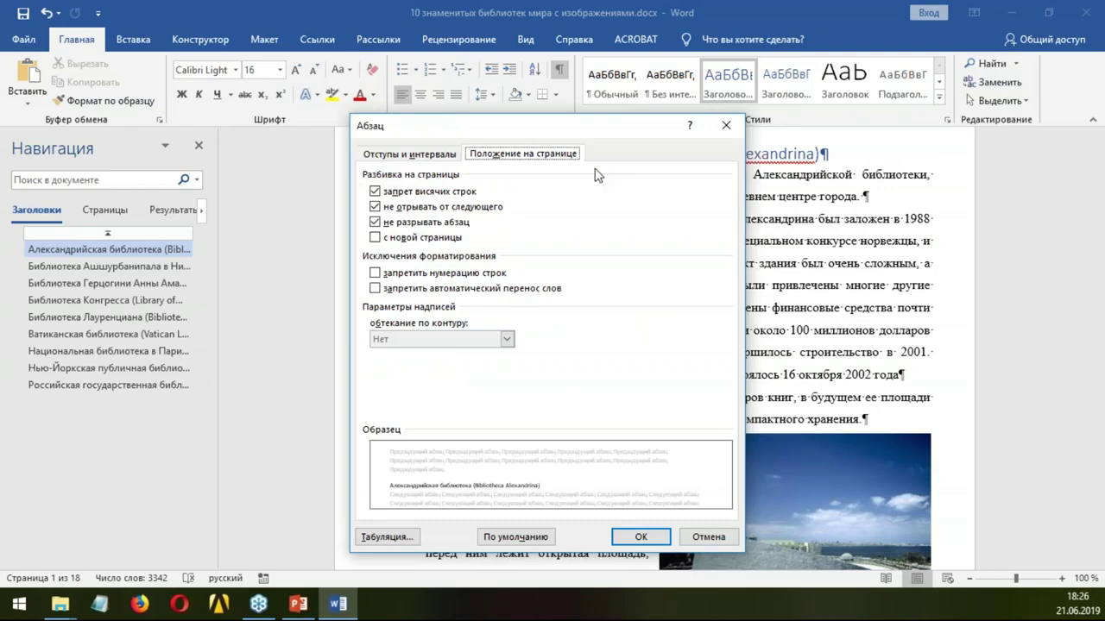
{"action": "left_click", "coordinate": [726, 125]}
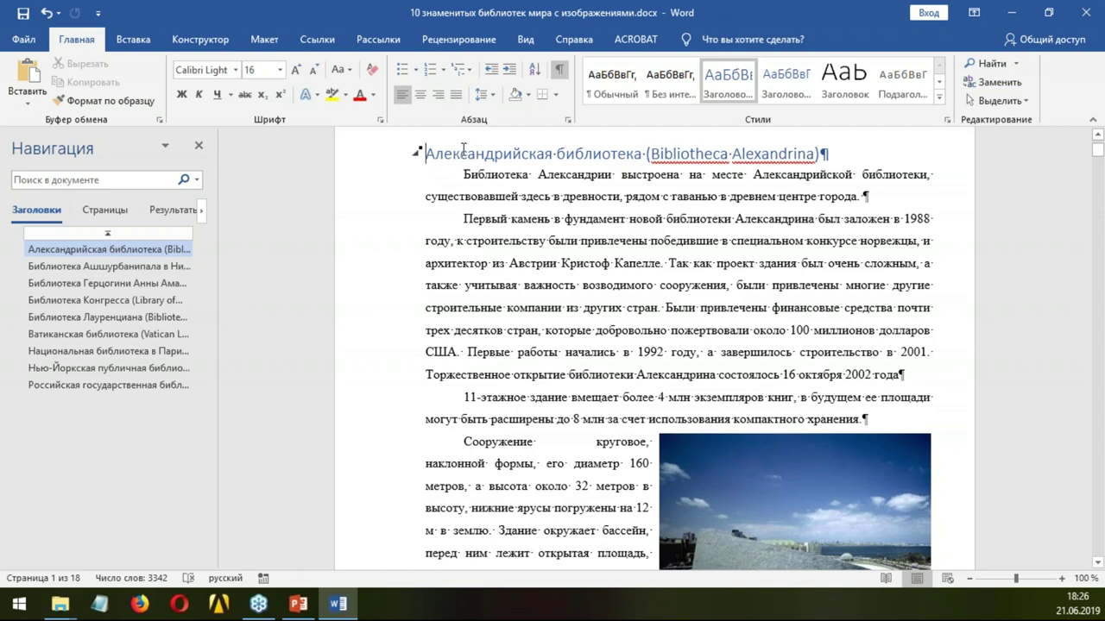
Apply No Spacing, then Заголовок 1, to the Alexandria library title.
{"action": "left_click", "coordinate": [673, 80]}
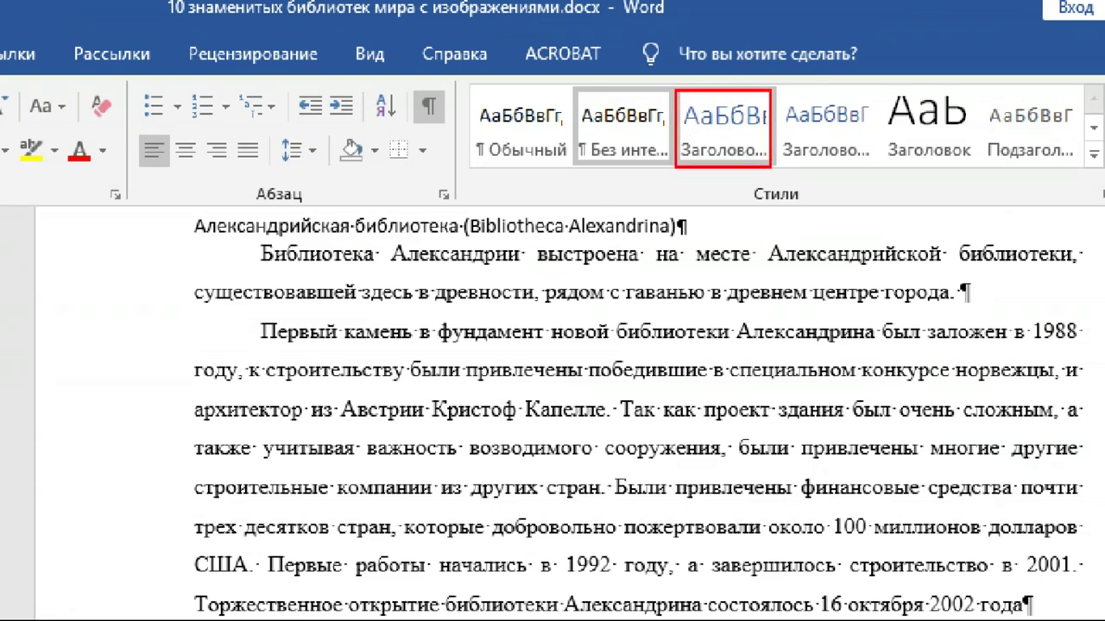
{"action": "left_click", "coordinate": [716, 86]}
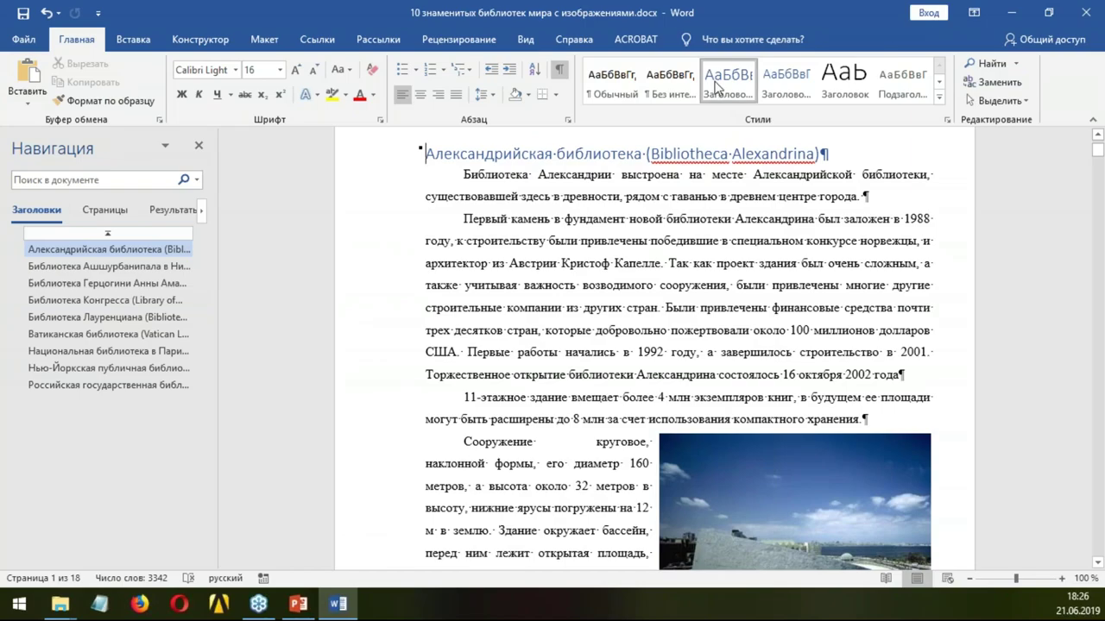
Modify the Заголовок 1 style so its paragraphs start on a new page ('с новой страницы').
{"action": "right_click", "coordinate": [715, 86]}
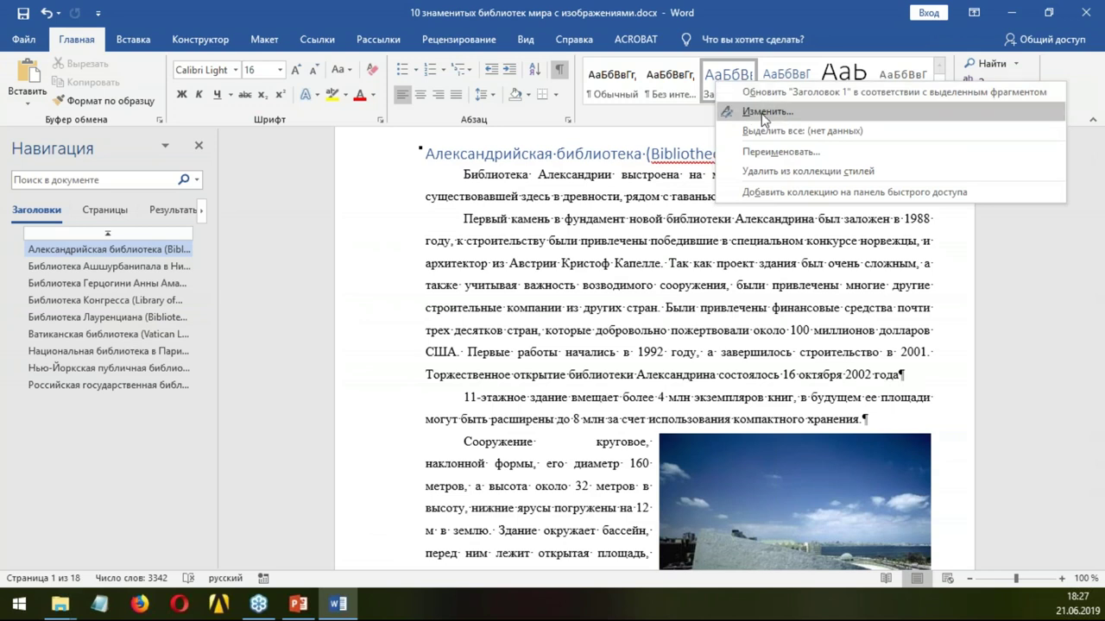
{"action": "left_click", "coordinate": [764, 113]}
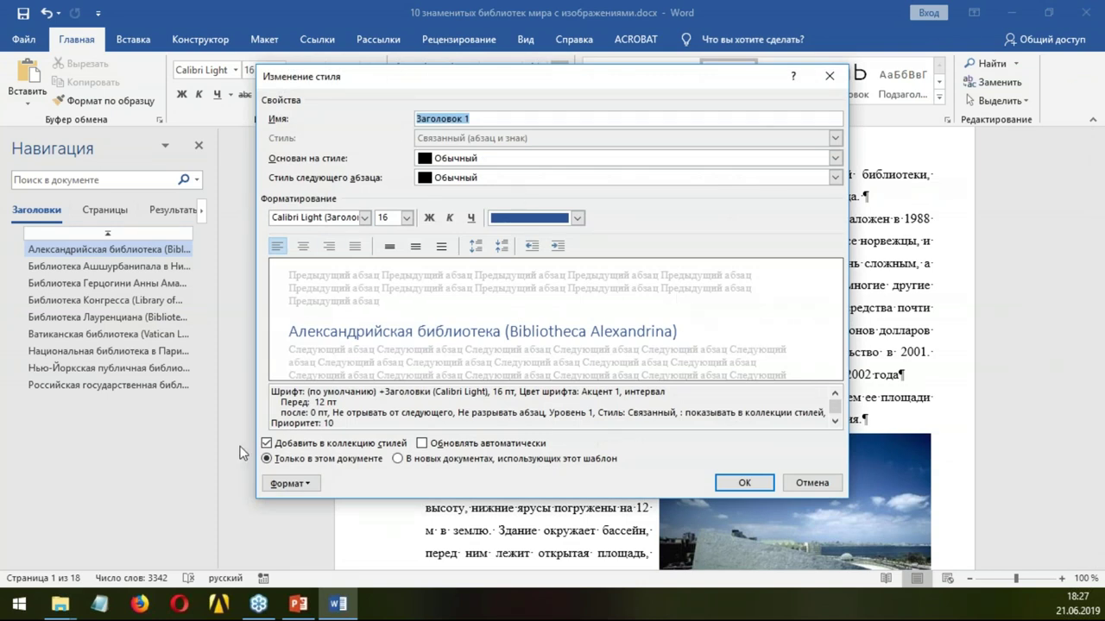
{"action": "left_click", "coordinate": [285, 483]}
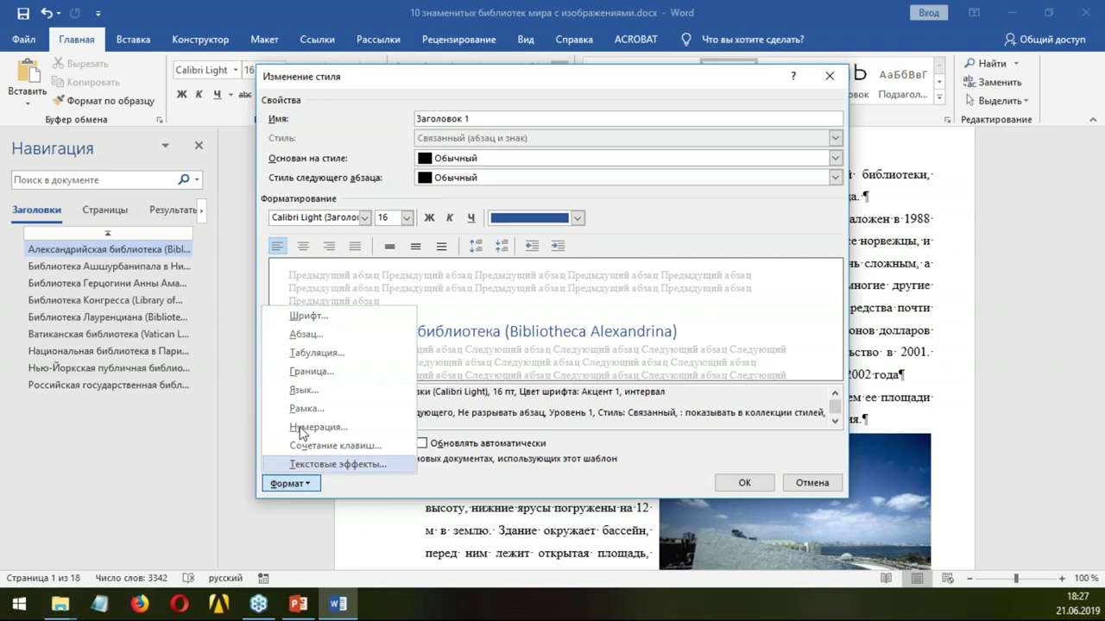
{"action": "left_click", "coordinate": [318, 336]}
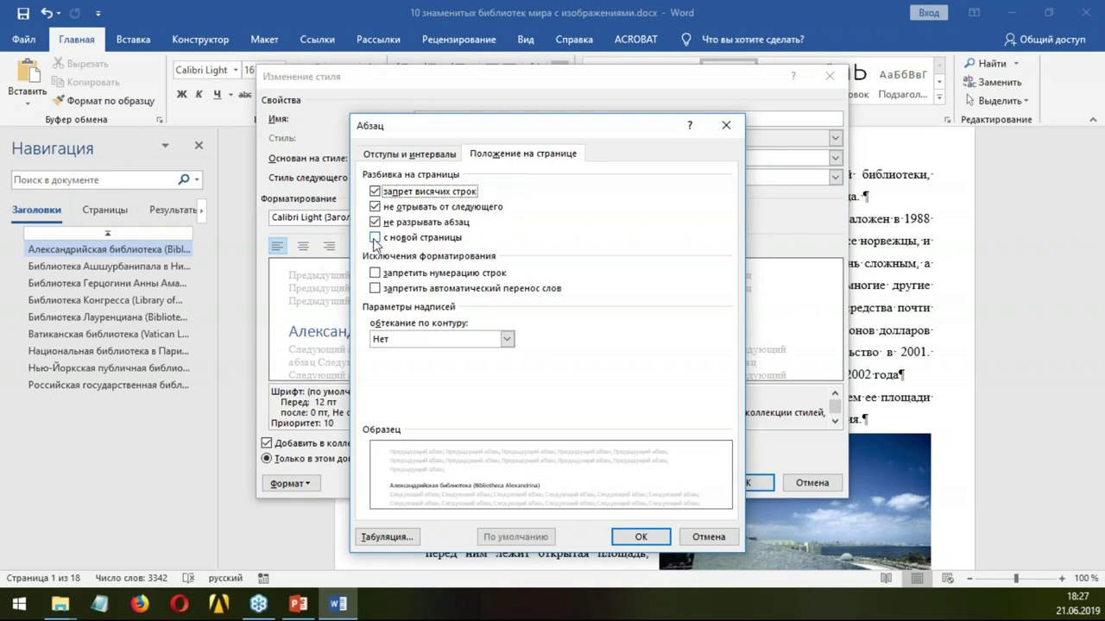
{"action": "left_click", "coordinate": [375, 238]}
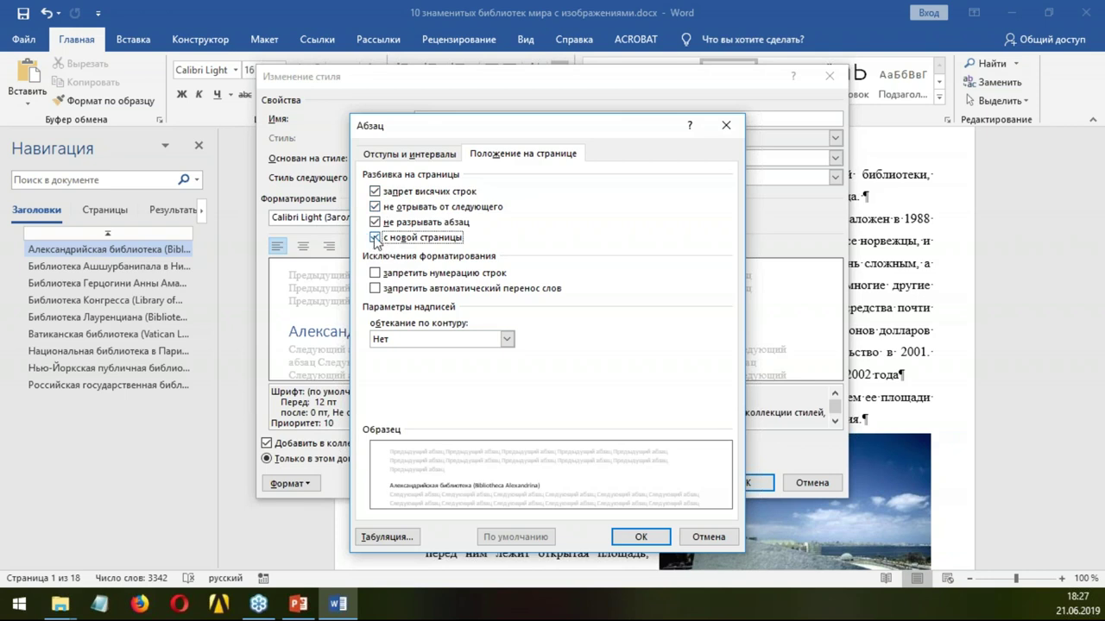
{"action": "left_click", "coordinate": [638, 535]}
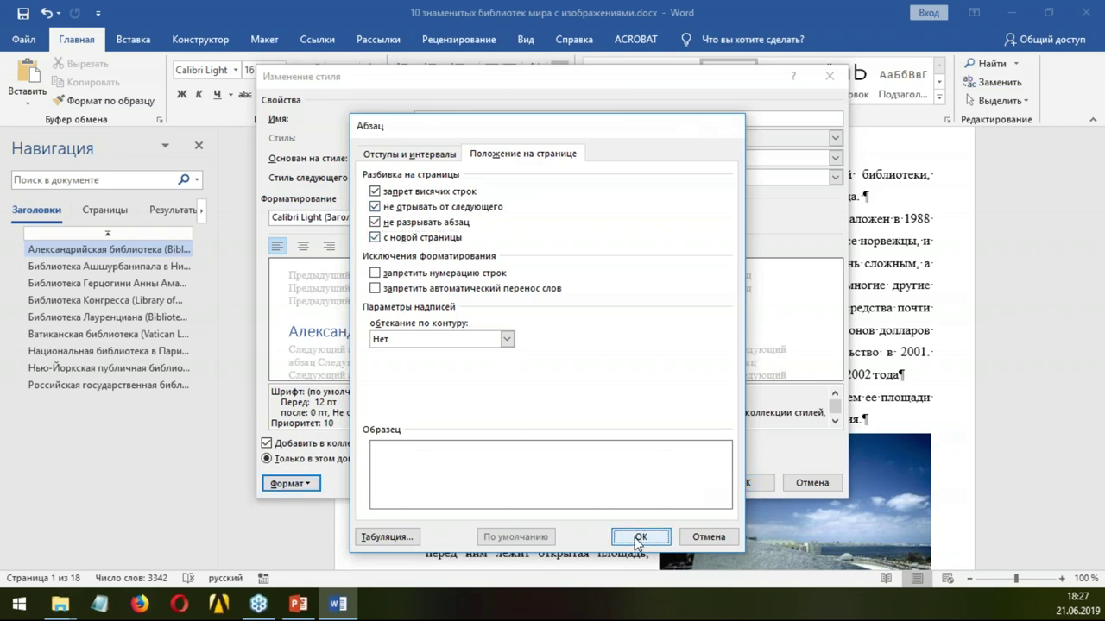
{"action": "left_click", "coordinate": [736, 486]}
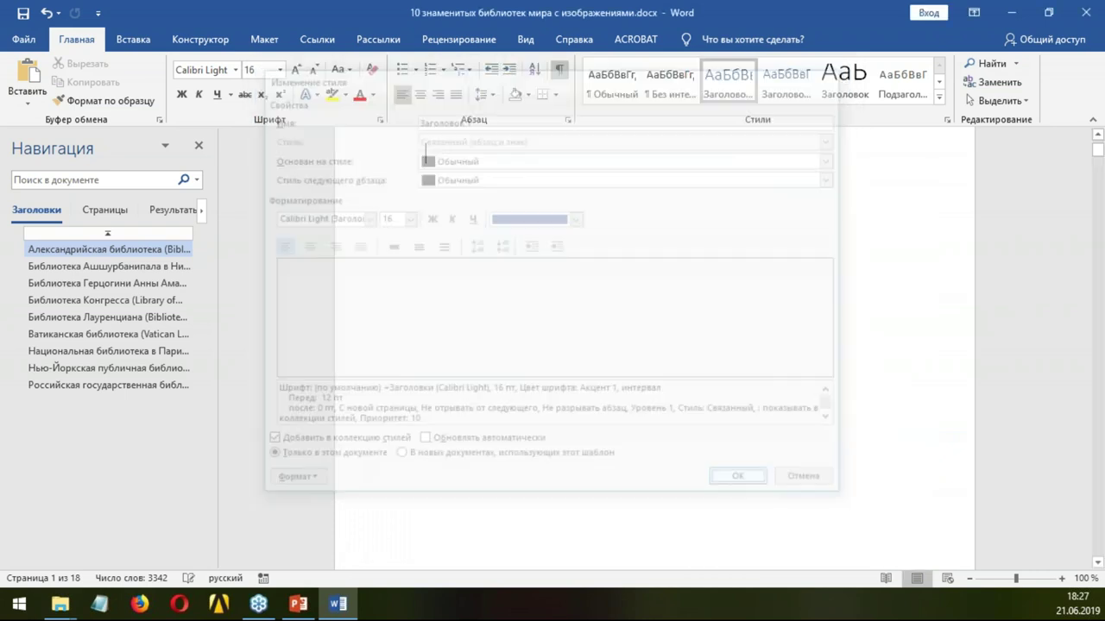
Check each library heading from Nineveh to the Russian State Library starts its own page.
{"action": "left_click", "coordinate": [52, 267]}
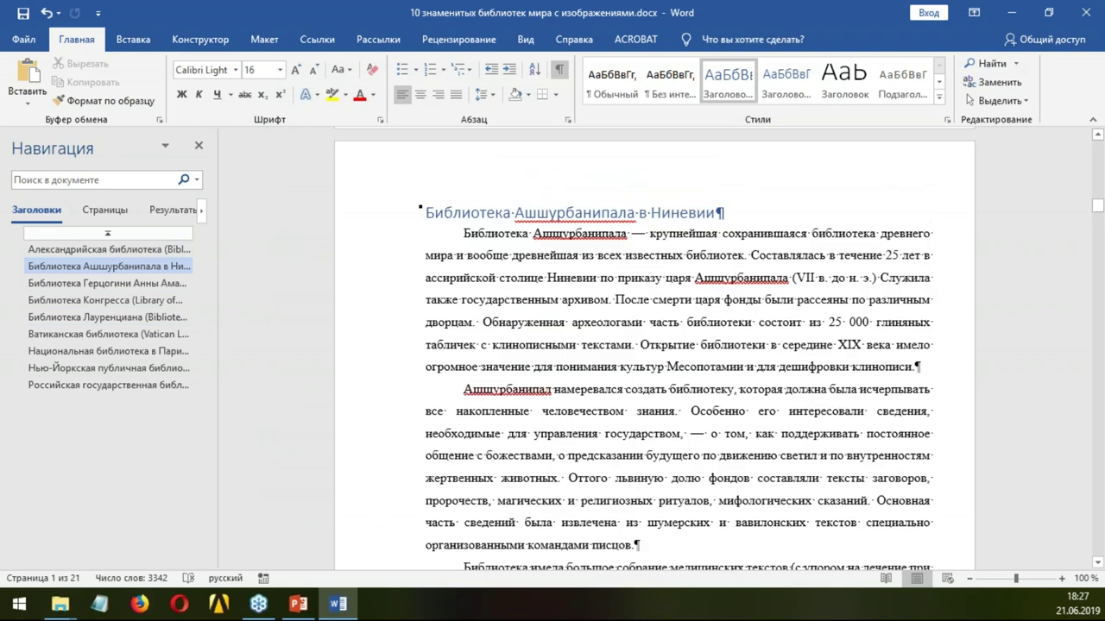
{"action": "left_click", "coordinate": [98, 283]}
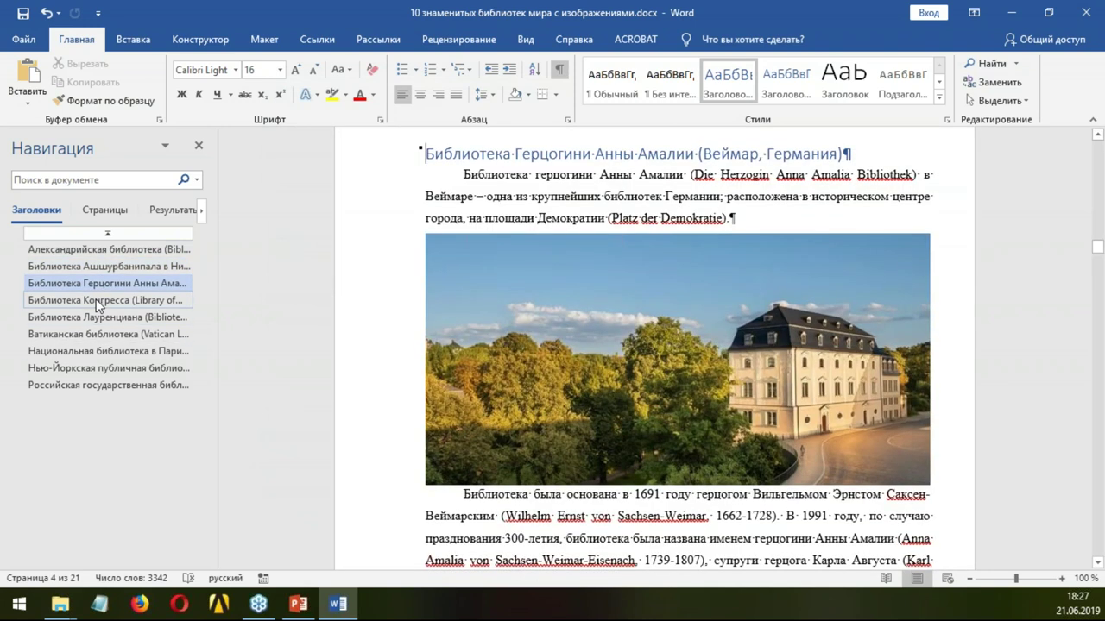
{"action": "left_click", "coordinate": [87, 301]}
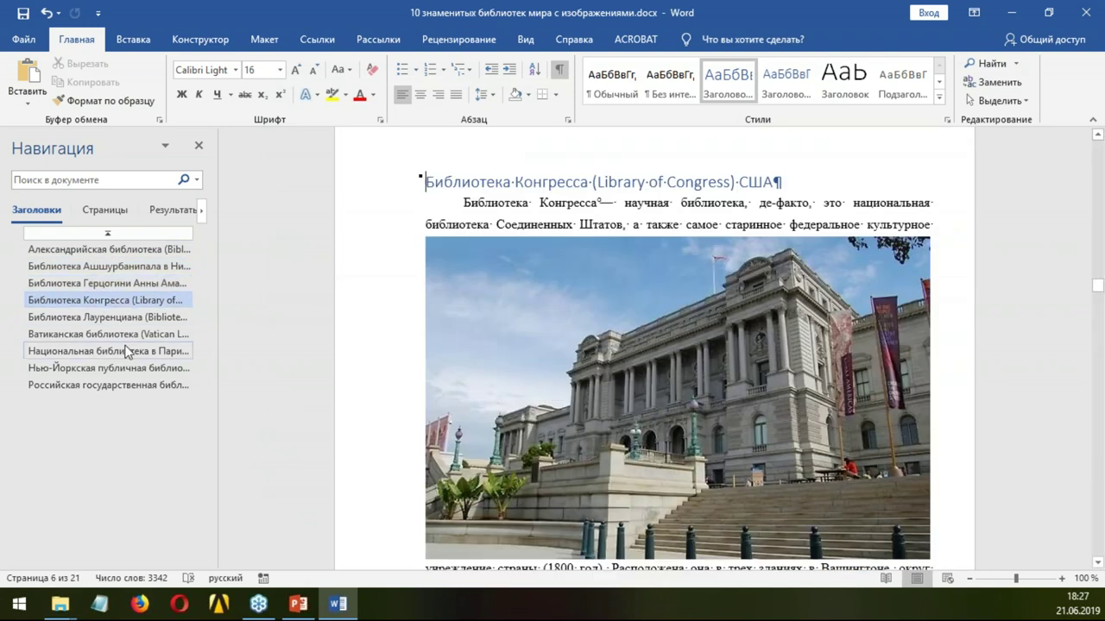
{"action": "left_click", "coordinate": [102, 318]}
{"action": "left_click", "coordinate": [96, 334]}
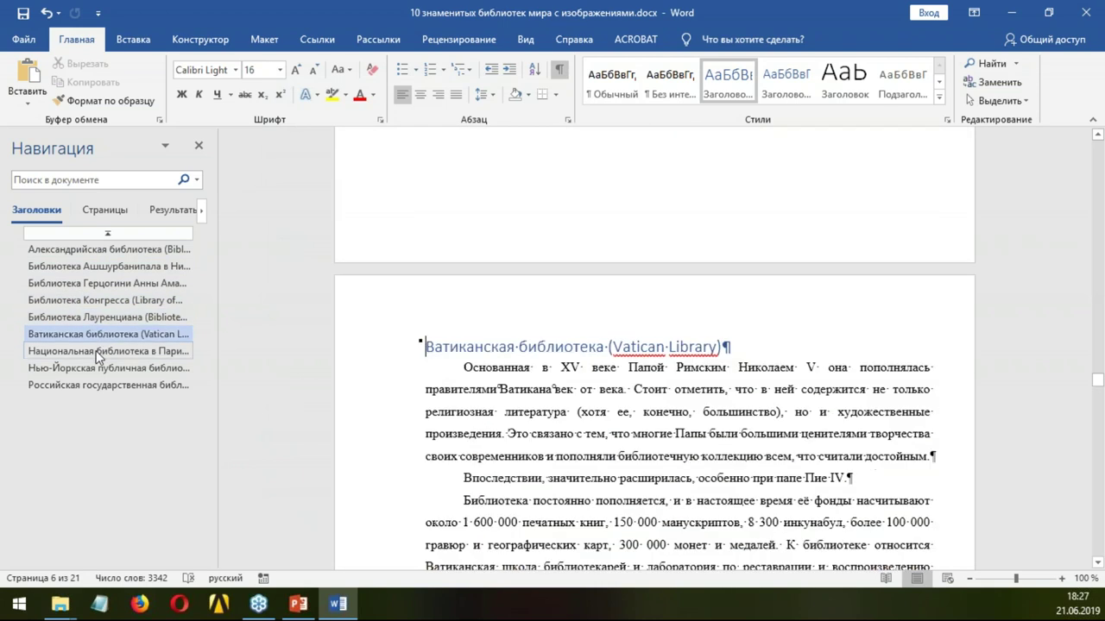
{"action": "left_click", "coordinate": [95, 351]}
{"action": "left_click", "coordinate": [91, 368]}
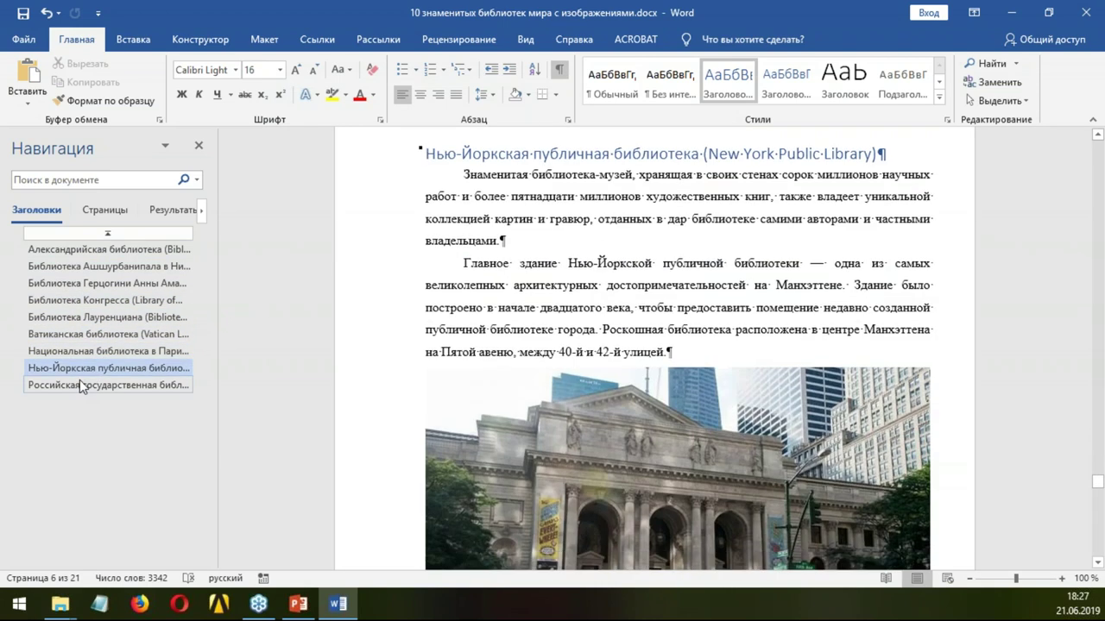
{"action": "left_click", "coordinate": [80, 385]}
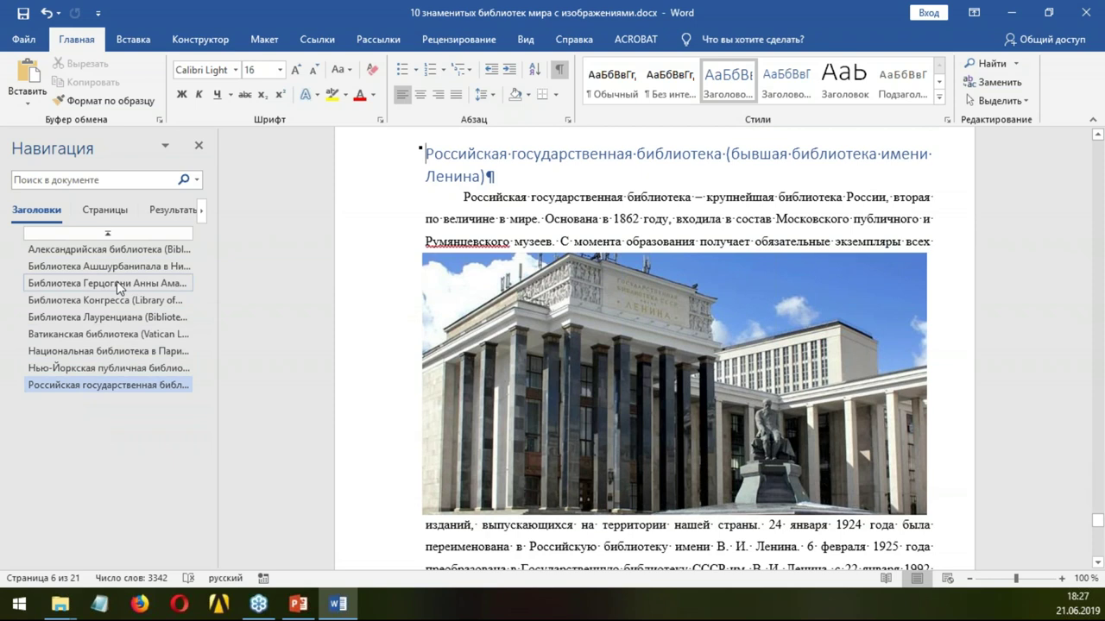
Return to the Alexandria library heading and save the document.
{"action": "left_click", "coordinate": [115, 250]}
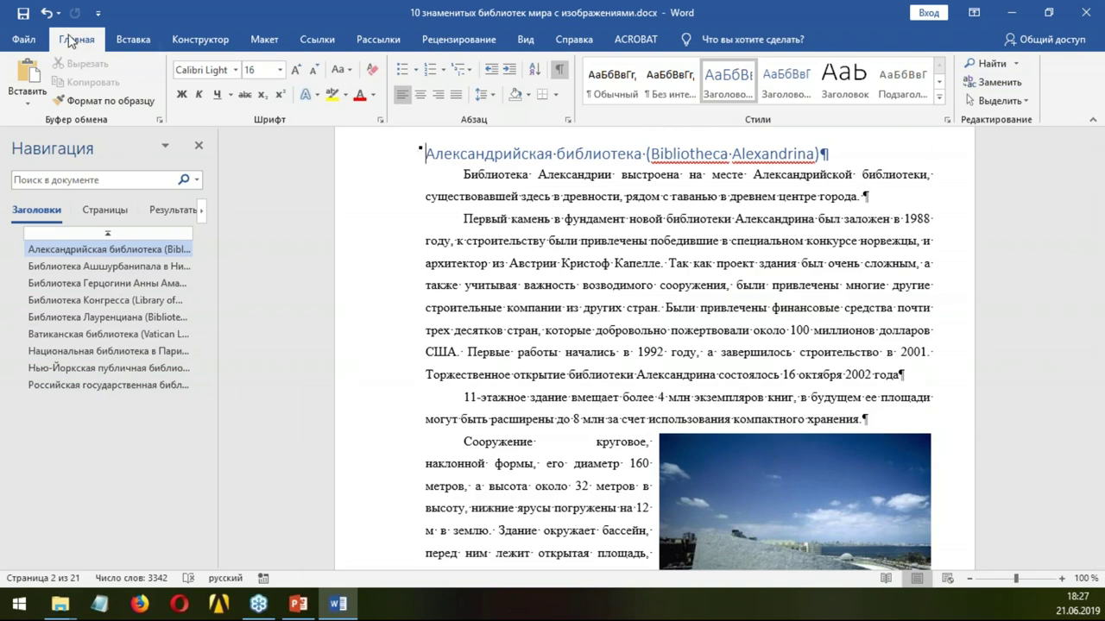
{"action": "left_click", "coordinate": [23, 13]}
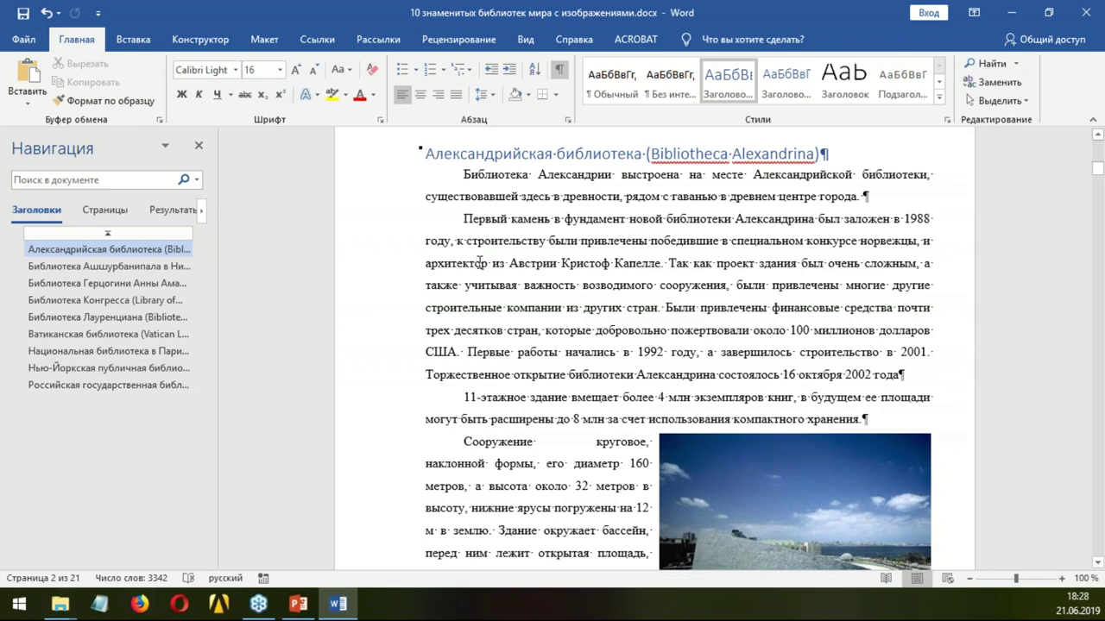
{"action": "scroll", "coordinate": [656, 310], "scroll_direction": "up", "scroll_amount": 3}
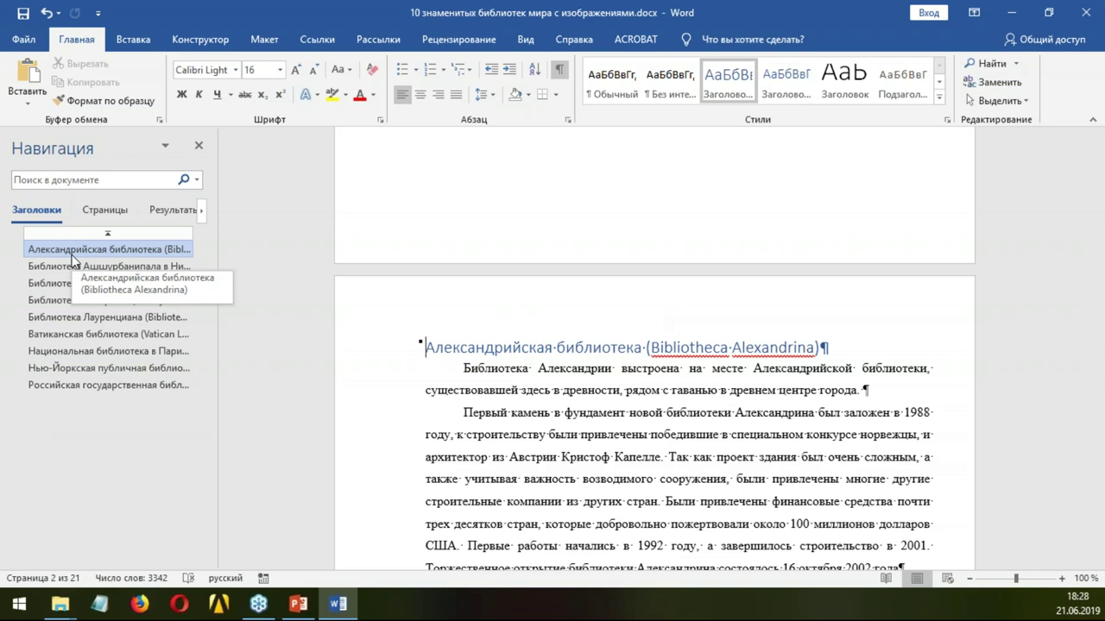
{"action": "scroll", "coordinate": [688, 250], "scroll_direction": "up", "scroll_amount": 10}
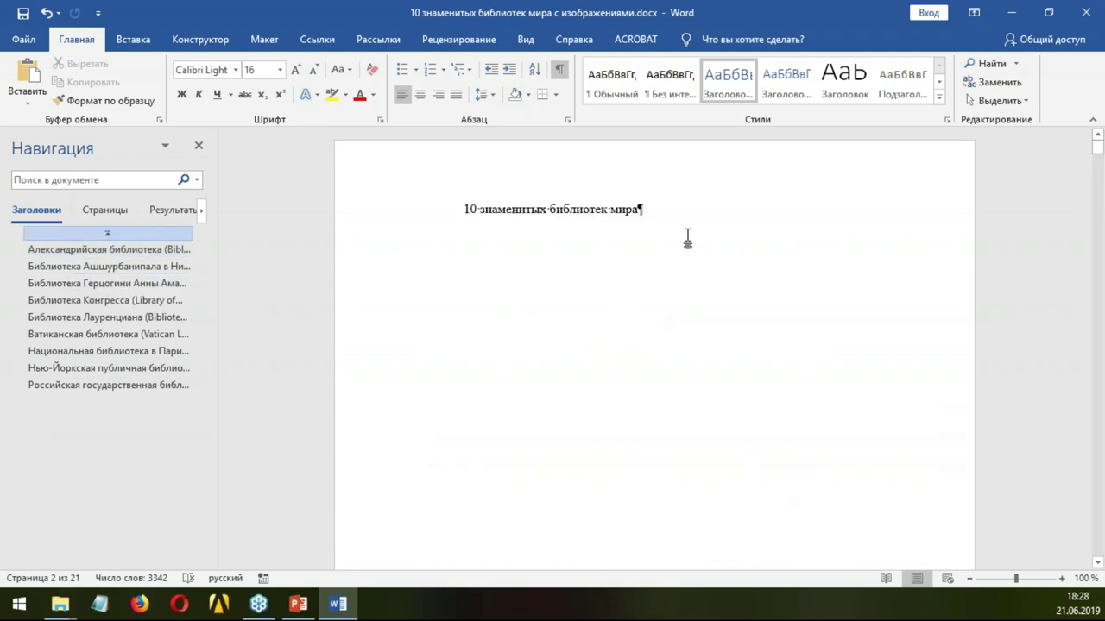
{"action": "scroll", "coordinate": [654, 266], "scroll_direction": "down", "scroll_amount": 5}
{"action": "scroll", "coordinate": [655, 267], "scroll_direction": "down", "scroll_amount": 5}
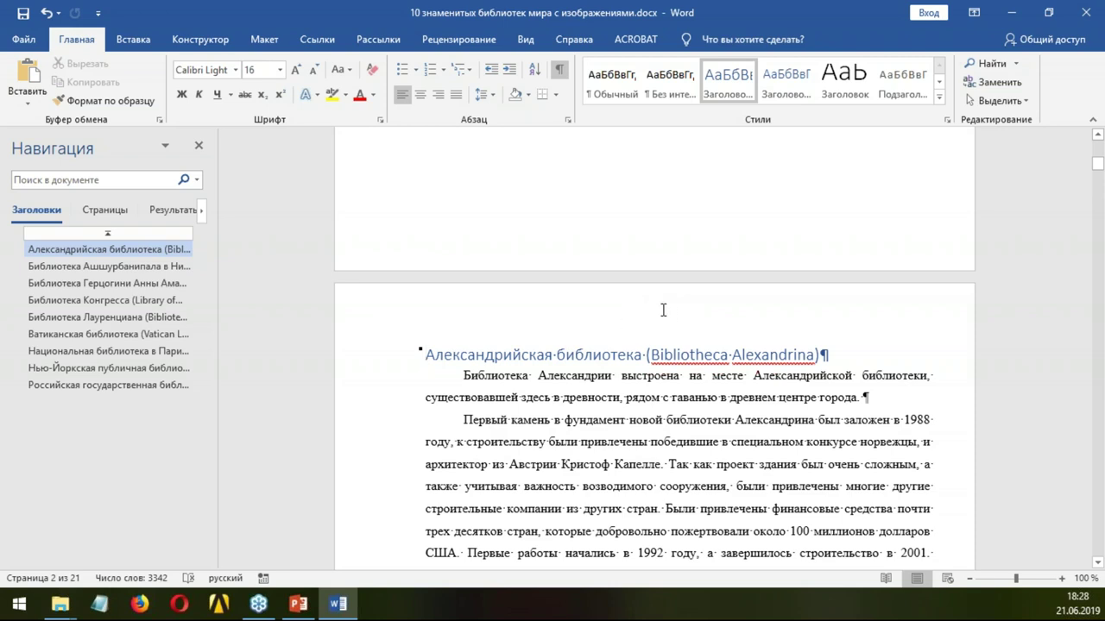
{"action": "double_click", "coordinate": [663, 309]}
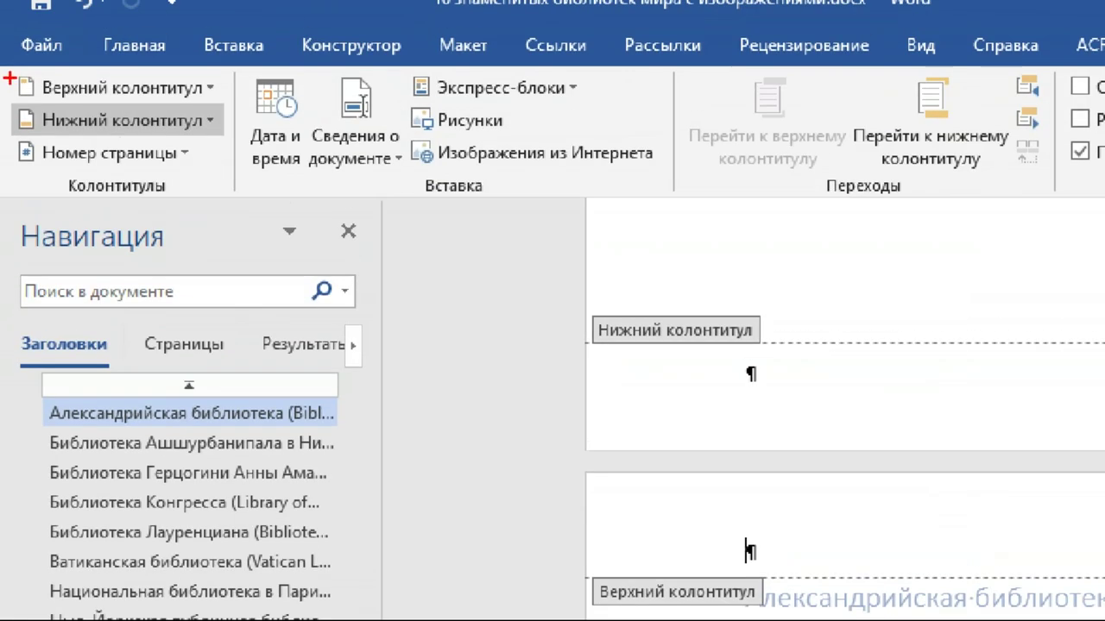
Open the empty header and footer of the page 2 Alexandria heading for editing.
{"action": "left_click_drag", "start_coordinate": [8, 77], "coordinate": [230, 192]}
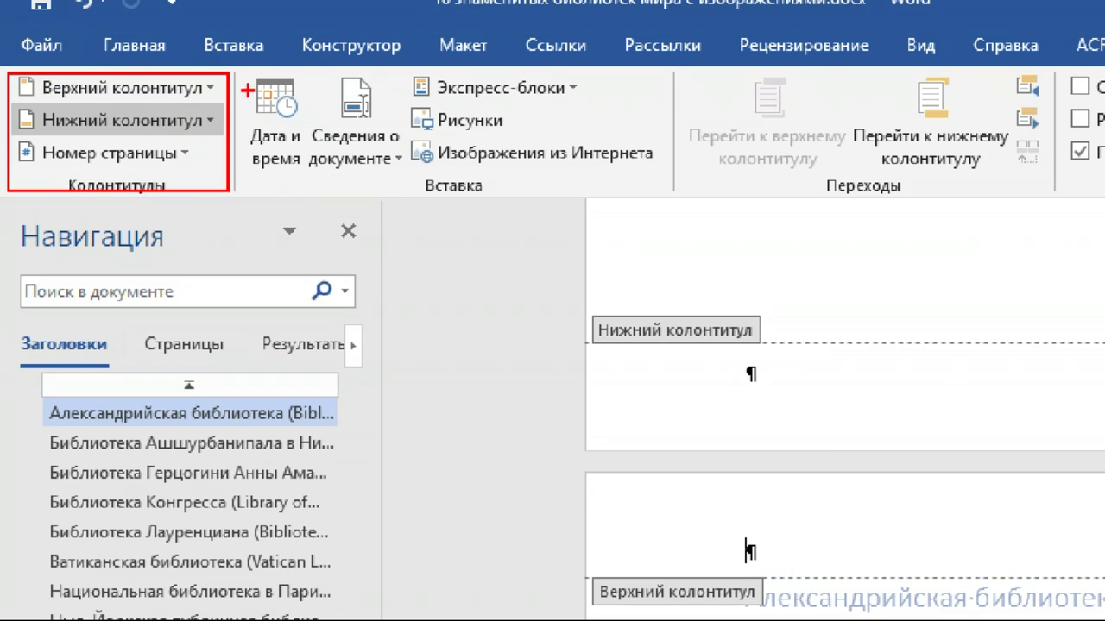
{"action": "key", "text": "b"}
{"action": "mouse_move", "coordinate": [239, 71]}
{"action": "left_mouse_down"}
{"action": "mouse_move", "coordinate": [547, 171]}
{"action": "mouse_move", "coordinate": [651, 173]}
{"action": "mouse_move", "coordinate": [669, 200]}
{"action": "left_mouse_up"}
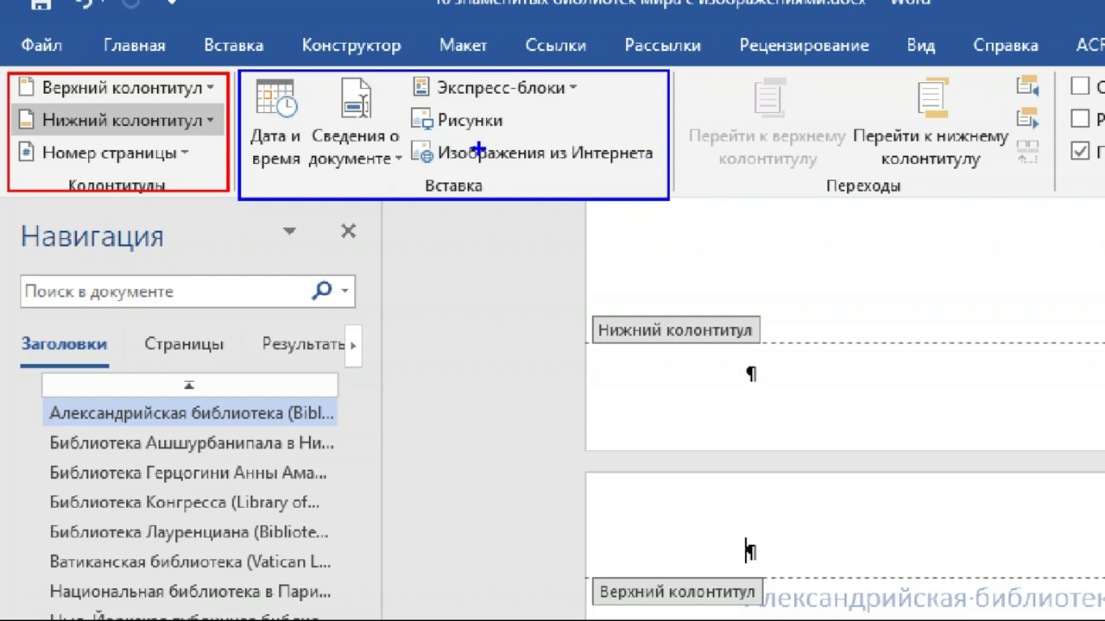
{"action": "mouse_move", "coordinate": [403, 80]}
{"action": "left_mouse_down"}
{"action": "mouse_move", "coordinate": [521, 119]}
{"action": "mouse_move", "coordinate": [474, 116]}
{"action": "left_mouse_up"}
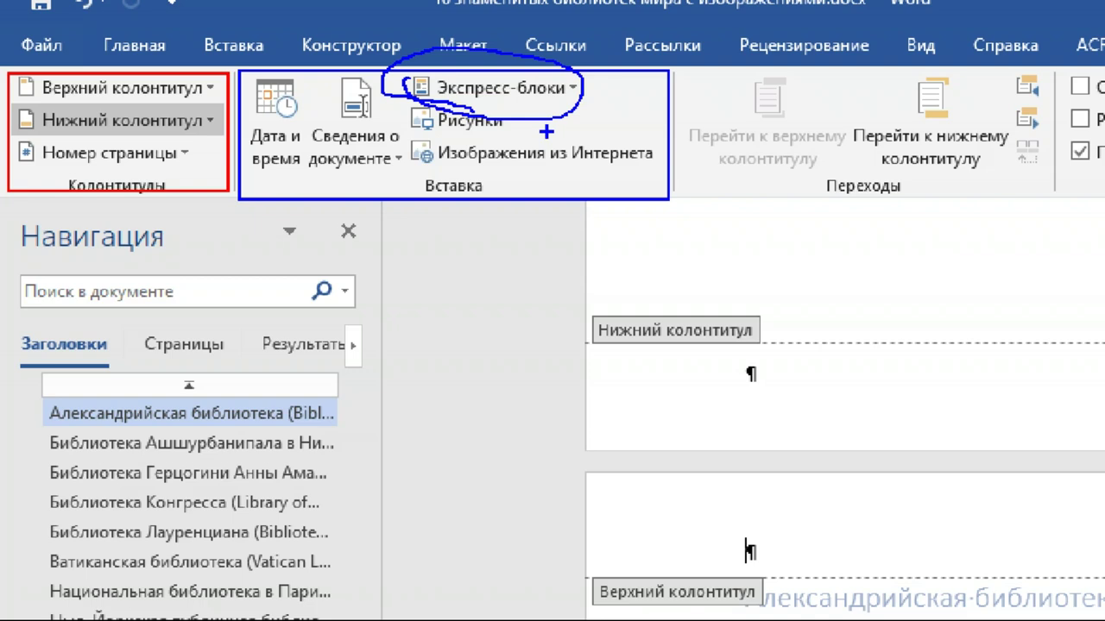
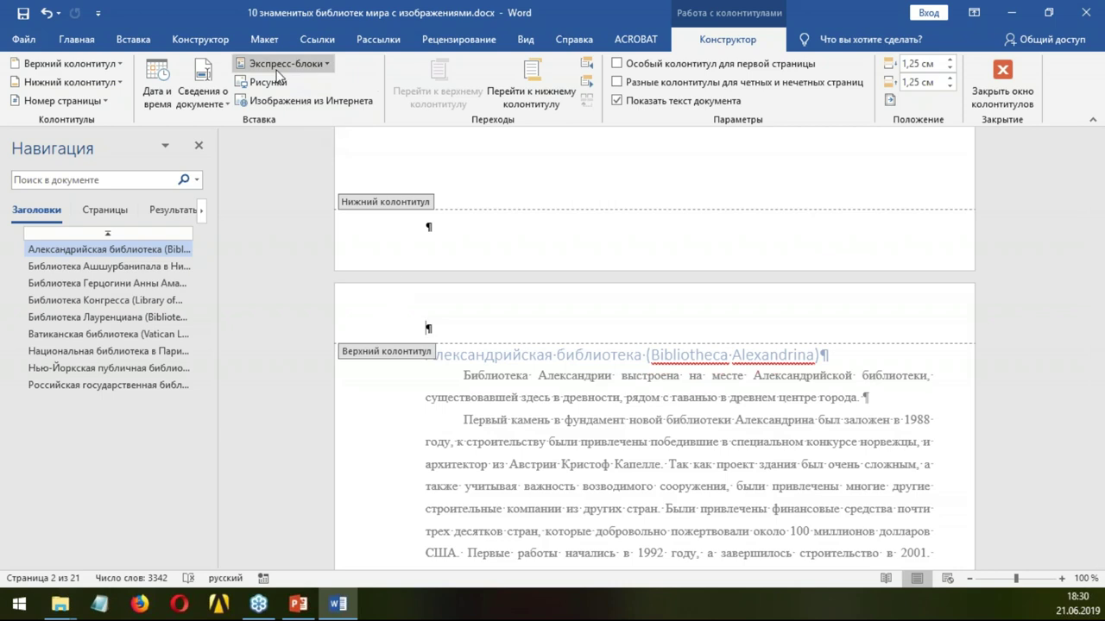
Open the Field dialog from Quick Parts and filter its categories to 'Связи и ссылки'.
{"action": "left_click", "coordinate": [325, 63]}
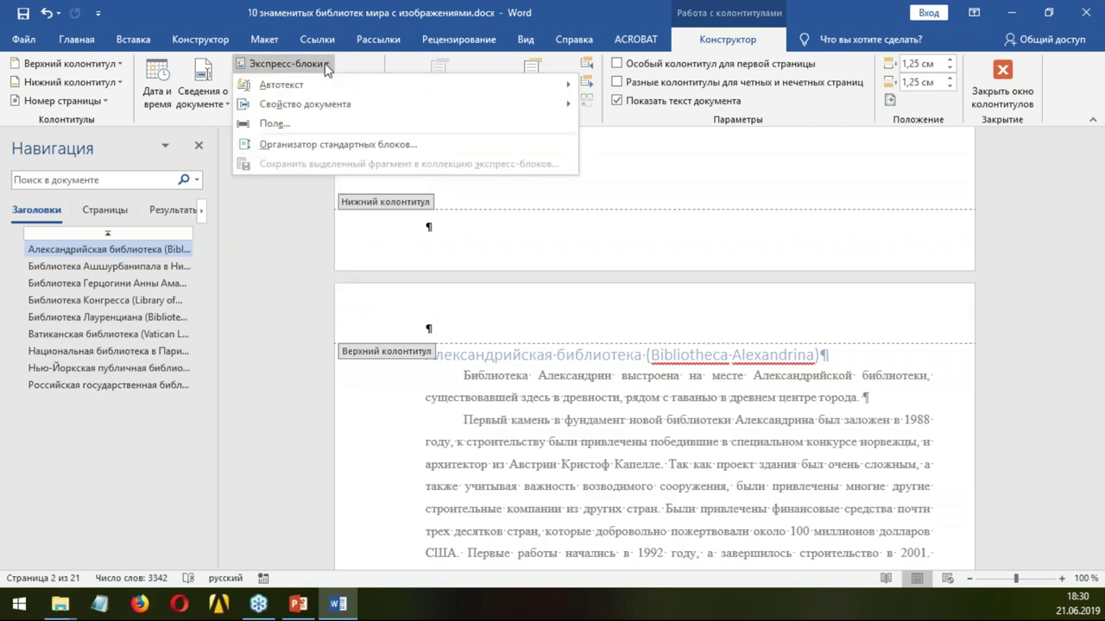
{"action": "left_click", "coordinate": [272, 124]}
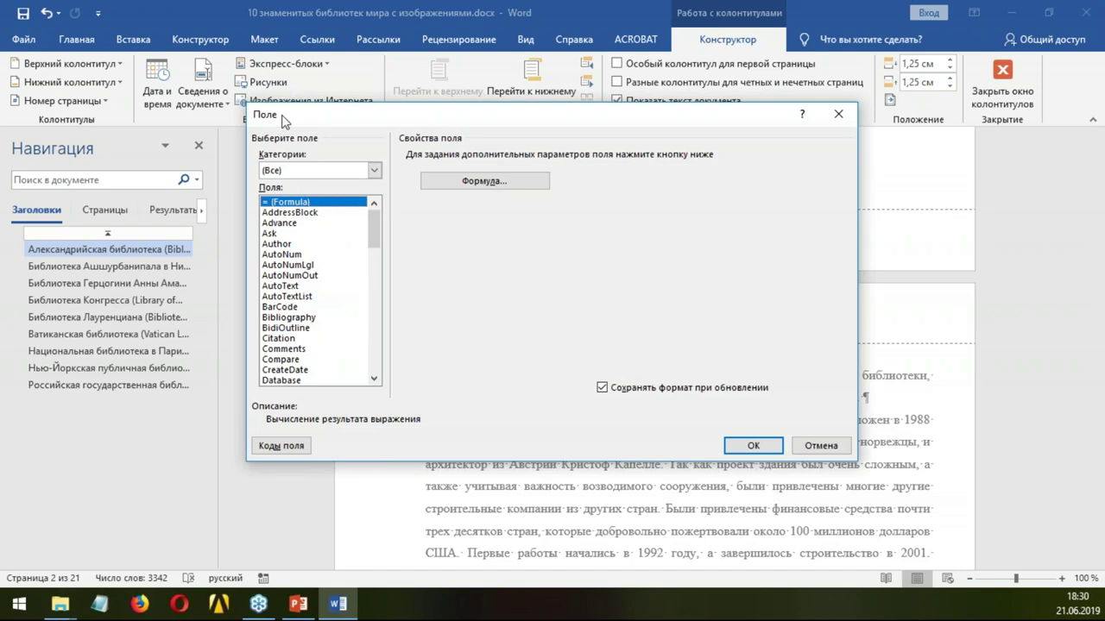
{"action": "mouse_move", "coordinate": [370, 229]}
{"action": "left_mouse_down"}
{"action": "mouse_move", "coordinate": [371, 357]}
{"action": "mouse_move", "coordinate": [371, 220]}
{"action": "left_mouse_up"}
{"action": "left_click", "coordinate": [374, 170]}
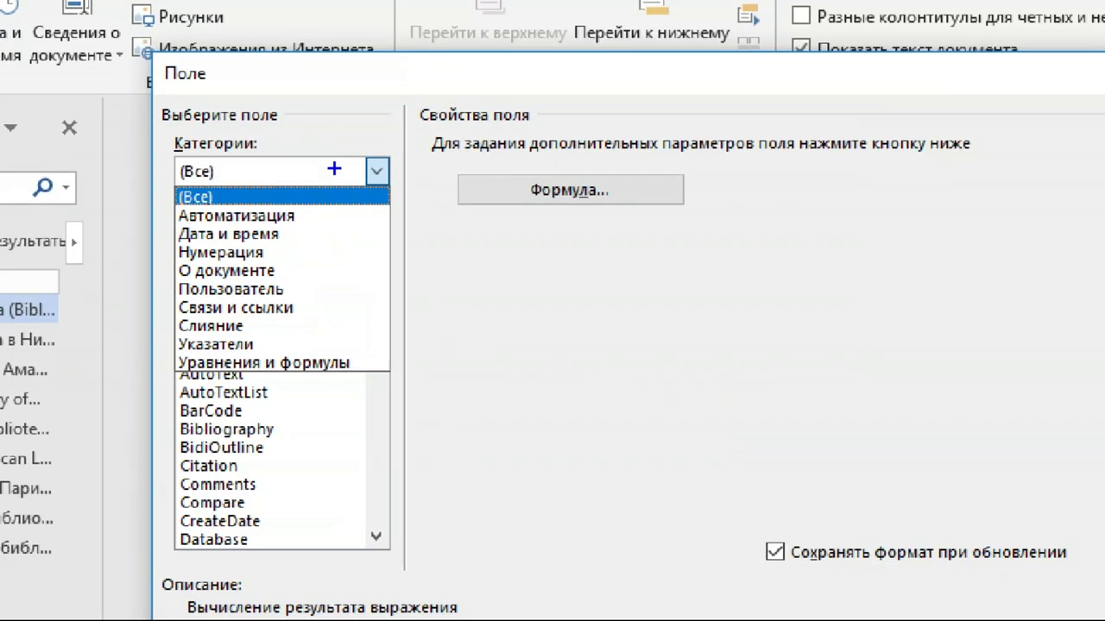
{"action": "left_click_drag", "start_coordinate": [159, 128], "coordinate": [393, 376]}
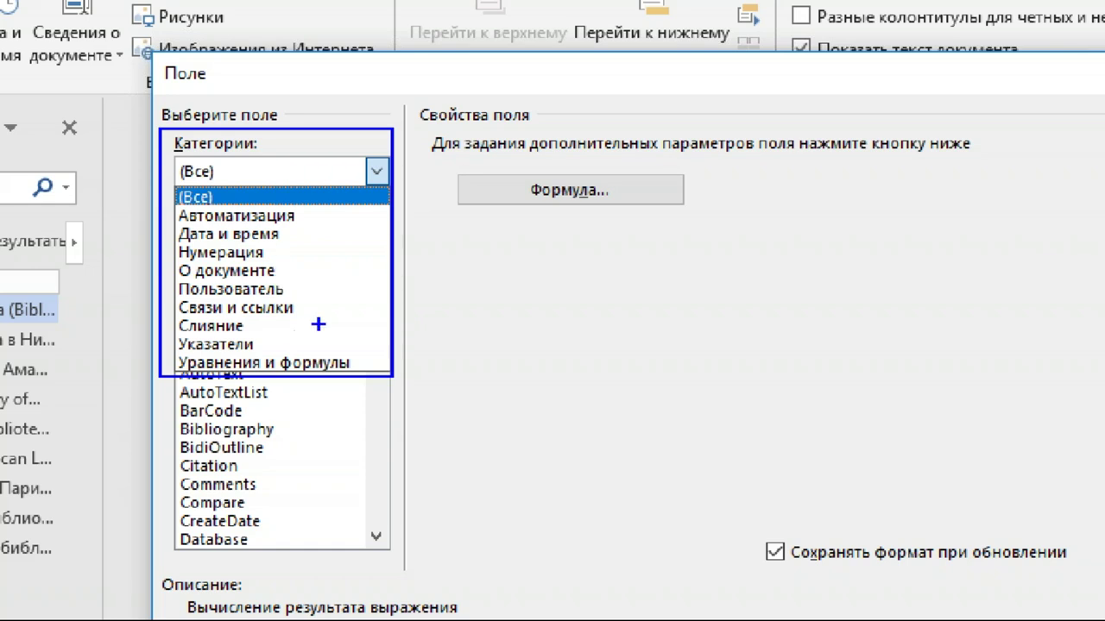
{"action": "left_click_drag", "start_coordinate": [170, 300], "coordinate": [319, 318]}
{"action": "mouse_move", "coordinate": [337, 271]}
{"action": "left_mouse_down"}
{"action": "mouse_move", "coordinate": [289, 307]}
{"action": "mouse_move", "coordinate": [305, 311]}
{"action": "left_mouse_up"}
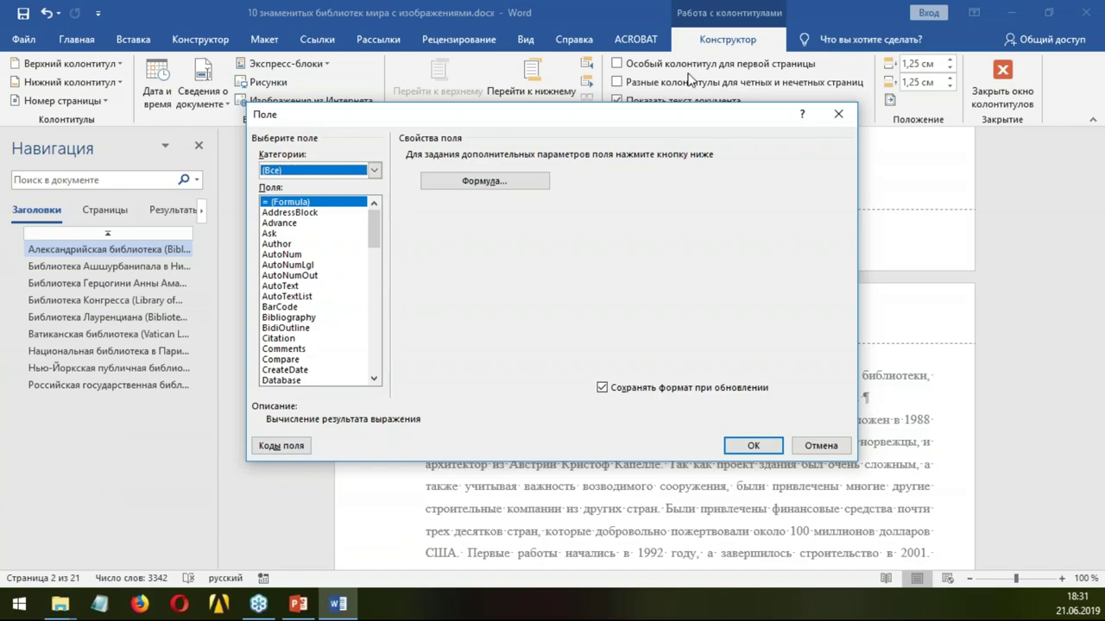
{"action": "left_click", "coordinate": [374, 171]}
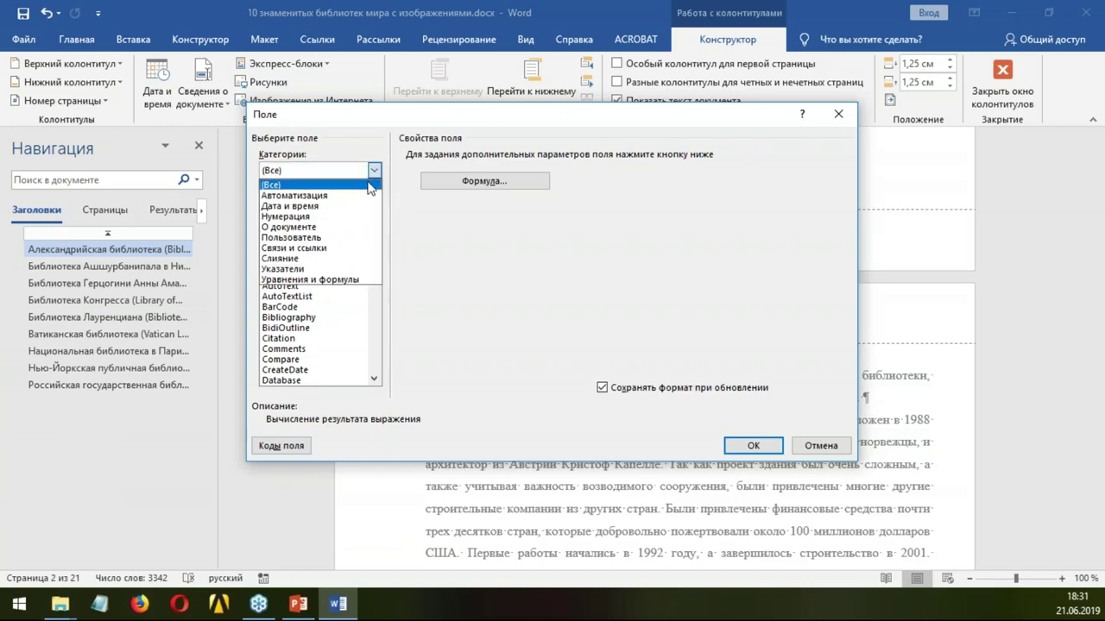
{"action": "left_click", "coordinate": [313, 249]}
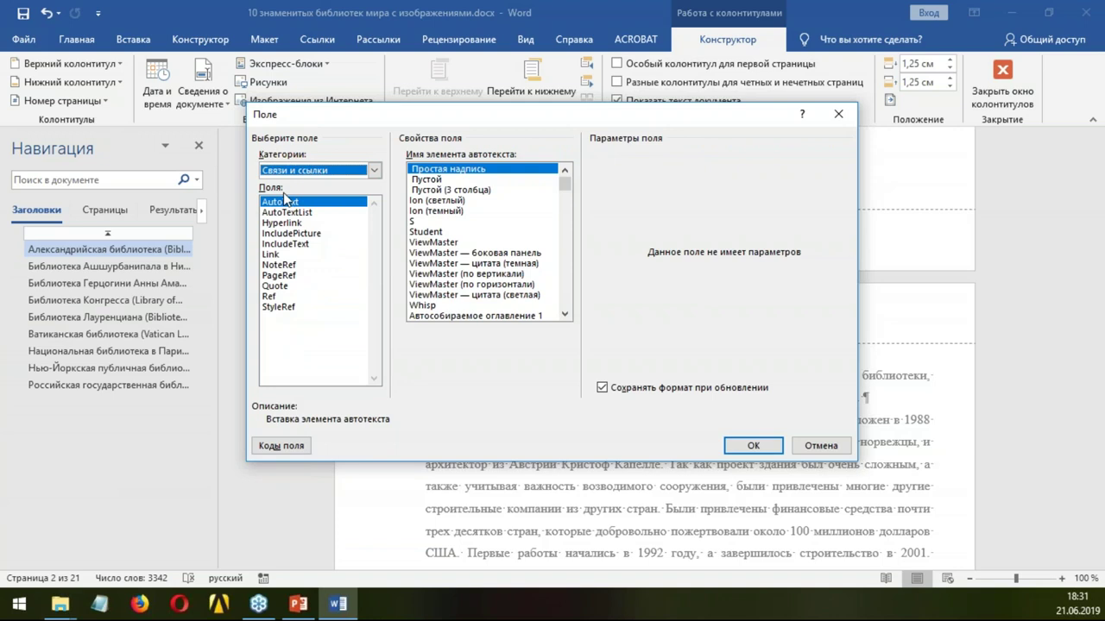
Insert a StyleRef field that references the Заголовок 1 style into the page header.
{"action": "left_click", "coordinate": [276, 308]}
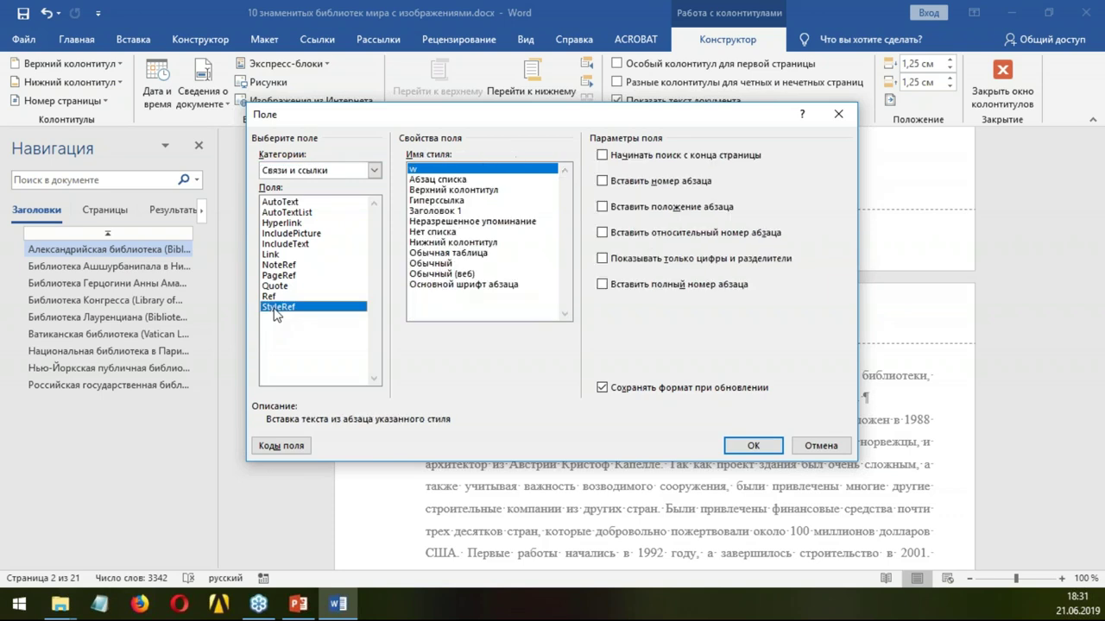
{"action": "left_click", "coordinate": [418, 211]}
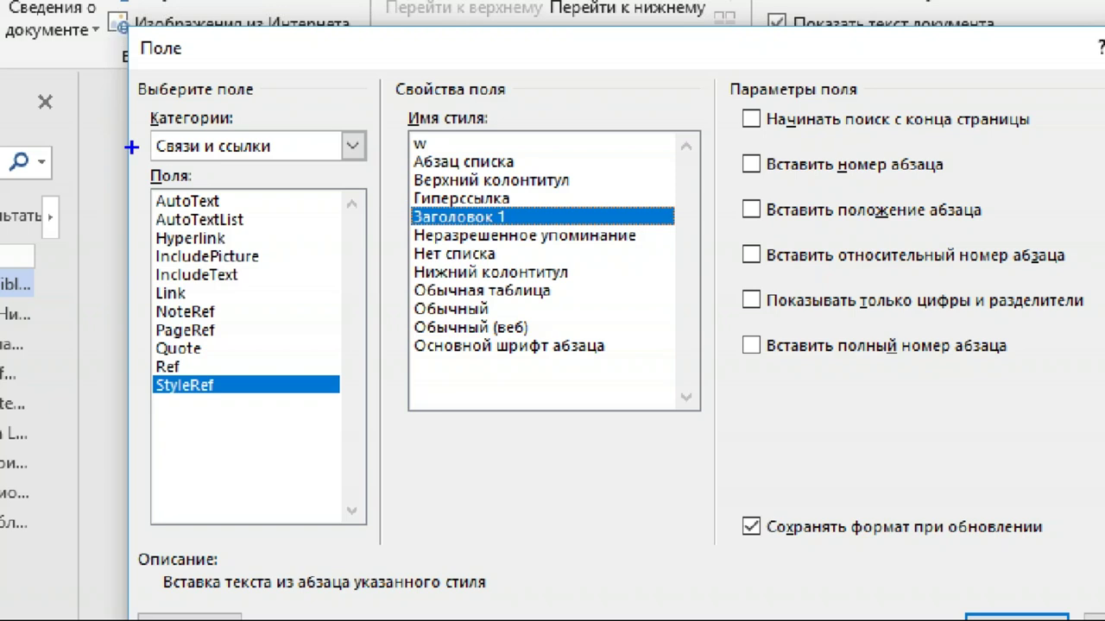
{"action": "left_click_drag", "start_coordinate": [145, 126], "coordinate": [338, 161]}
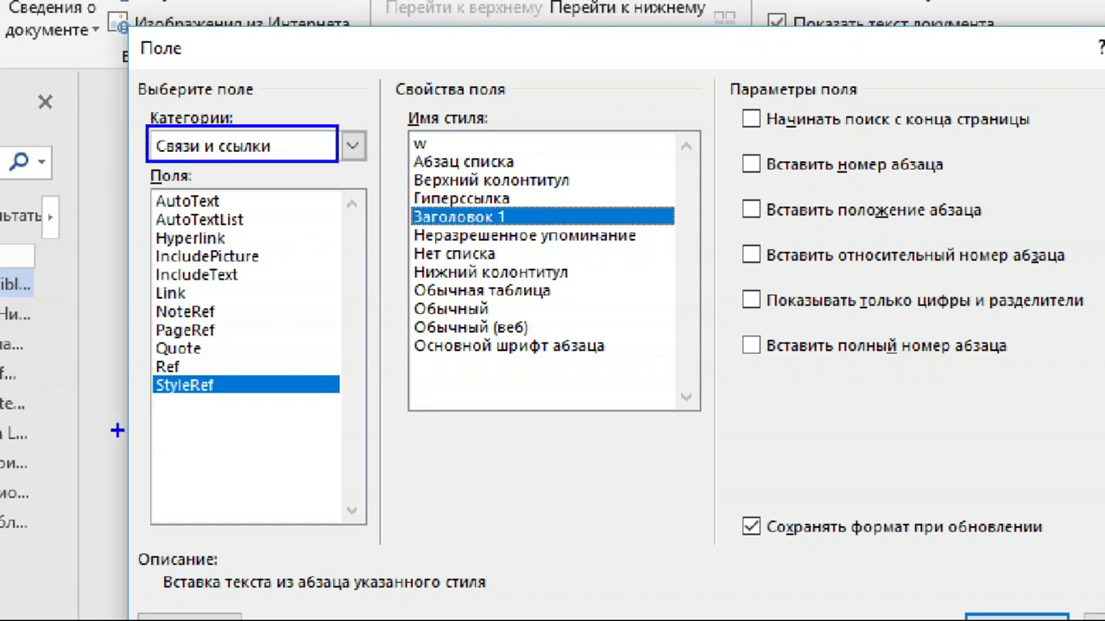
{"action": "left_click_drag", "start_coordinate": [138, 374], "coordinate": [333, 402]}
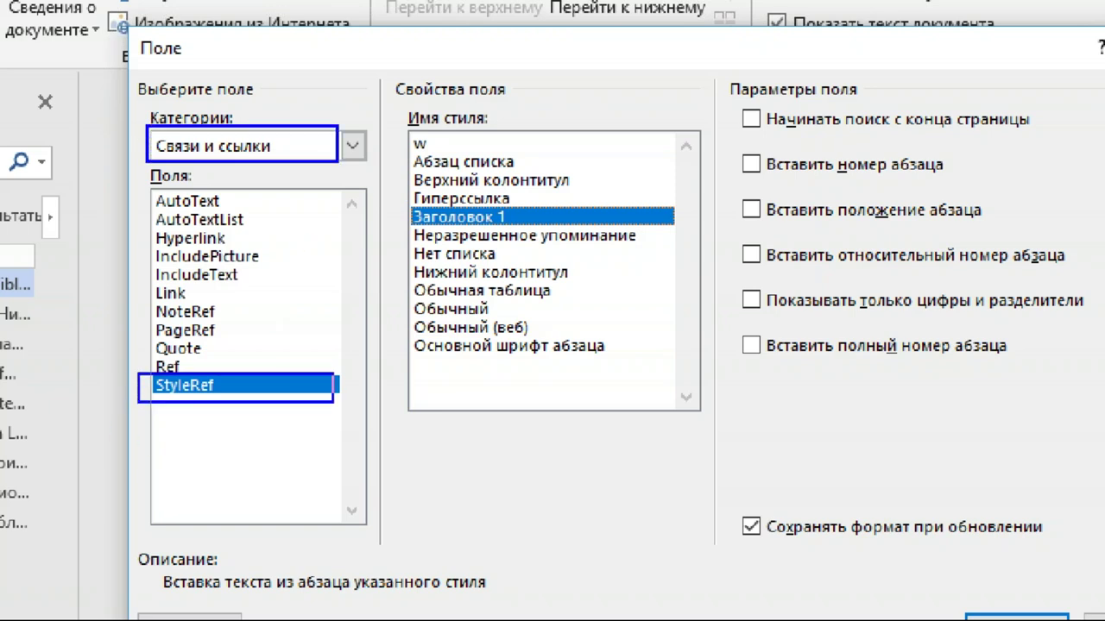
{"action": "left_click_drag", "start_coordinate": [397, 204], "coordinate": [680, 235]}
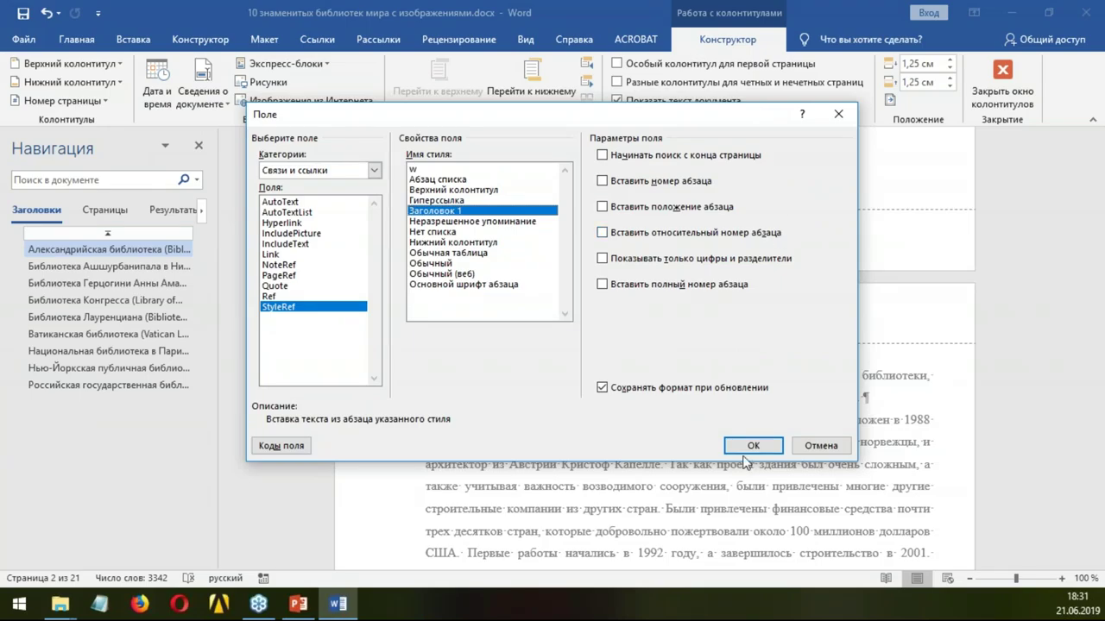
{"action": "left_click", "coordinate": [750, 445]}
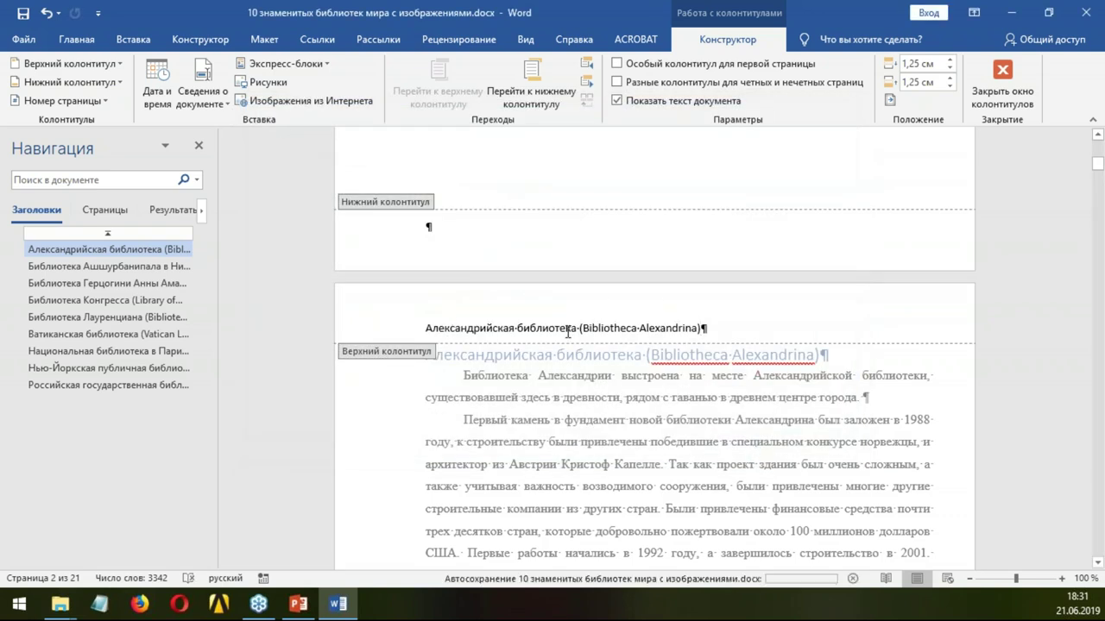
{"action": "scroll", "coordinate": [580, 375], "scroll_direction": "down", "scroll_amount": 5}
{"action": "scroll", "coordinate": [581, 328], "scroll_direction": "down", "scroll_amount": 5}
{"action": "scroll", "coordinate": [582, 315], "scroll_direction": "down", "scroll_amount": 5}
{"action": "scroll", "coordinate": [581, 311], "scroll_direction": "down", "scroll_amount": 1}
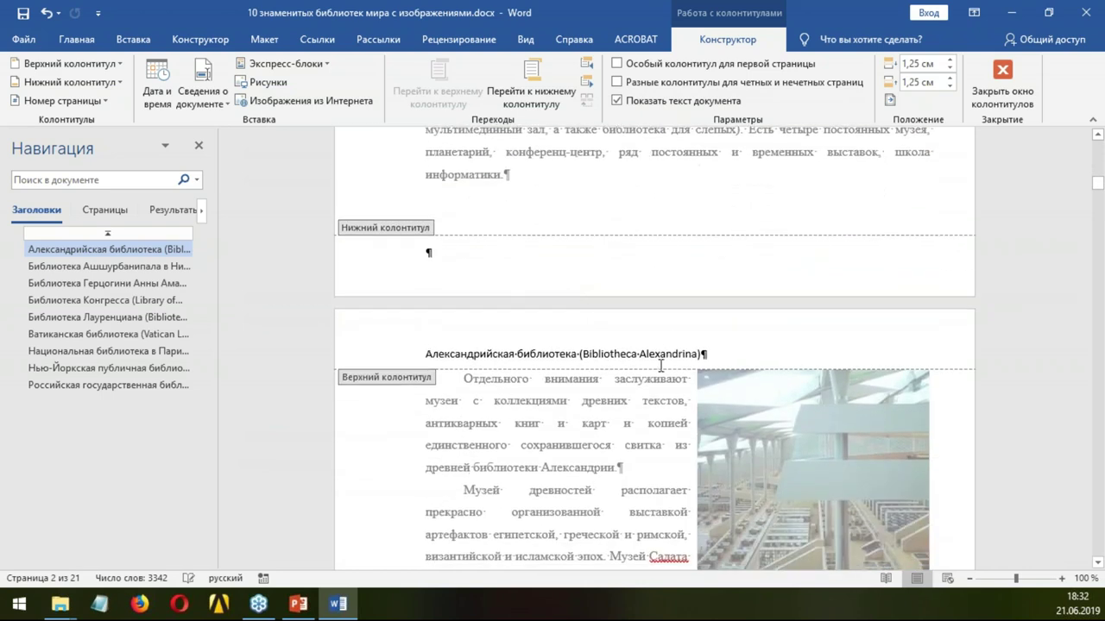
{"action": "scroll", "coordinate": [572, 345], "scroll_direction": "down", "scroll_amount": 3}
{"action": "scroll", "coordinate": [572, 346], "scroll_direction": "down", "scroll_amount": 8}
{"action": "scroll", "coordinate": [572, 343], "scroll_direction": "down", "scroll_amount": 5}
{"action": "scroll", "coordinate": [573, 345], "scroll_direction": "down", "scroll_amount": 3}
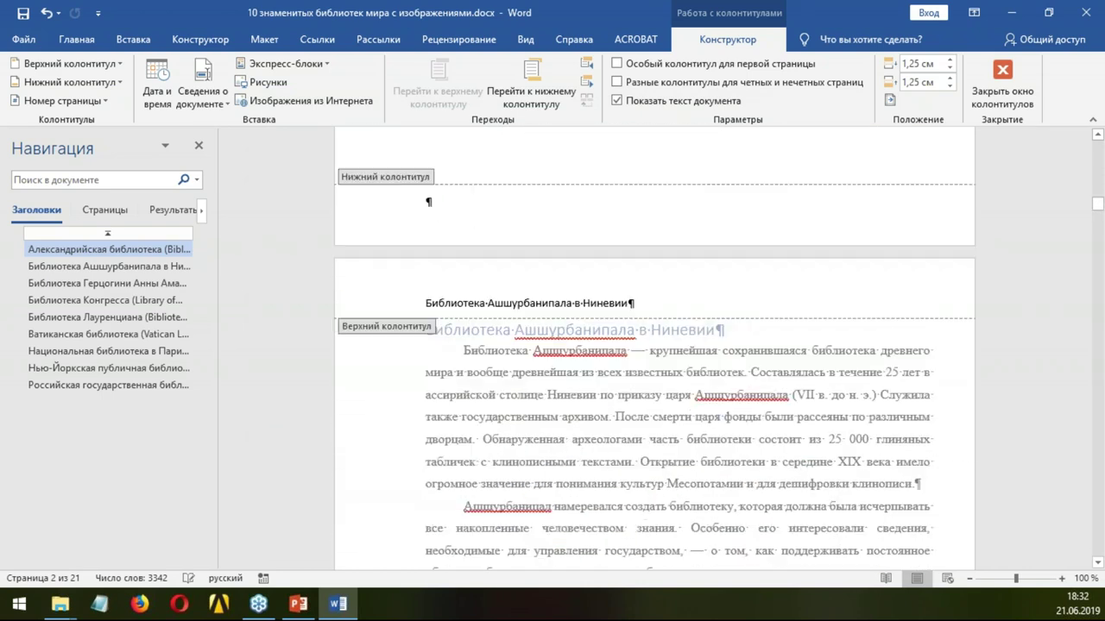
{"action": "scroll", "coordinate": [572, 345], "scroll_direction": "down", "scroll_amount": 1}
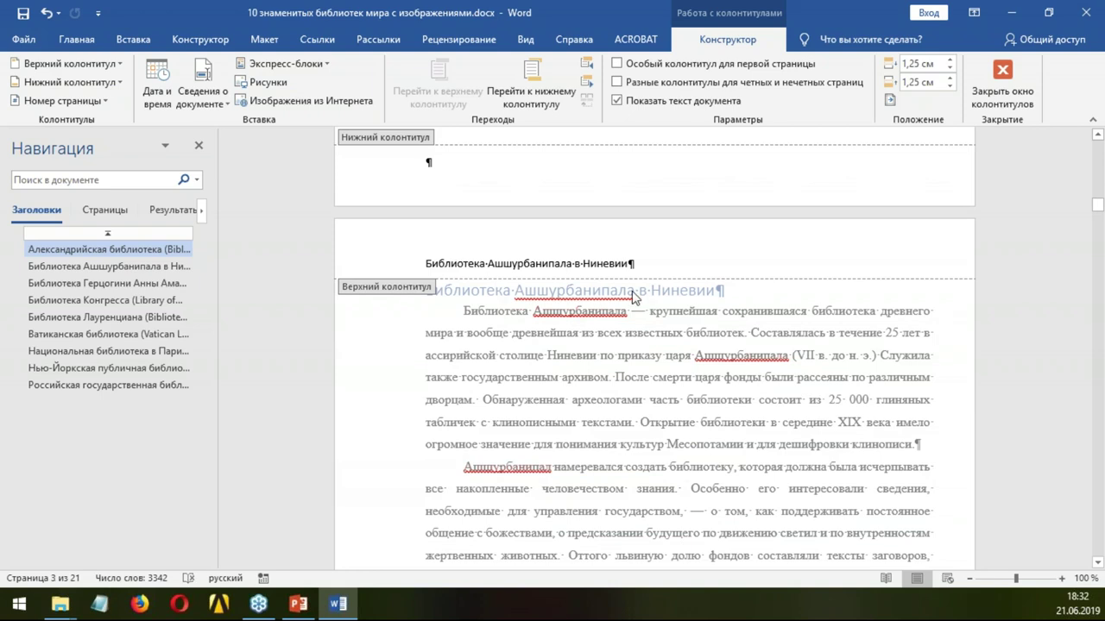
{"action": "scroll", "coordinate": [634, 297], "scroll_direction": "down", "scroll_amount": 8}
{"action": "scroll", "coordinate": [634, 297], "scroll_direction": "down", "scroll_amount": 6}
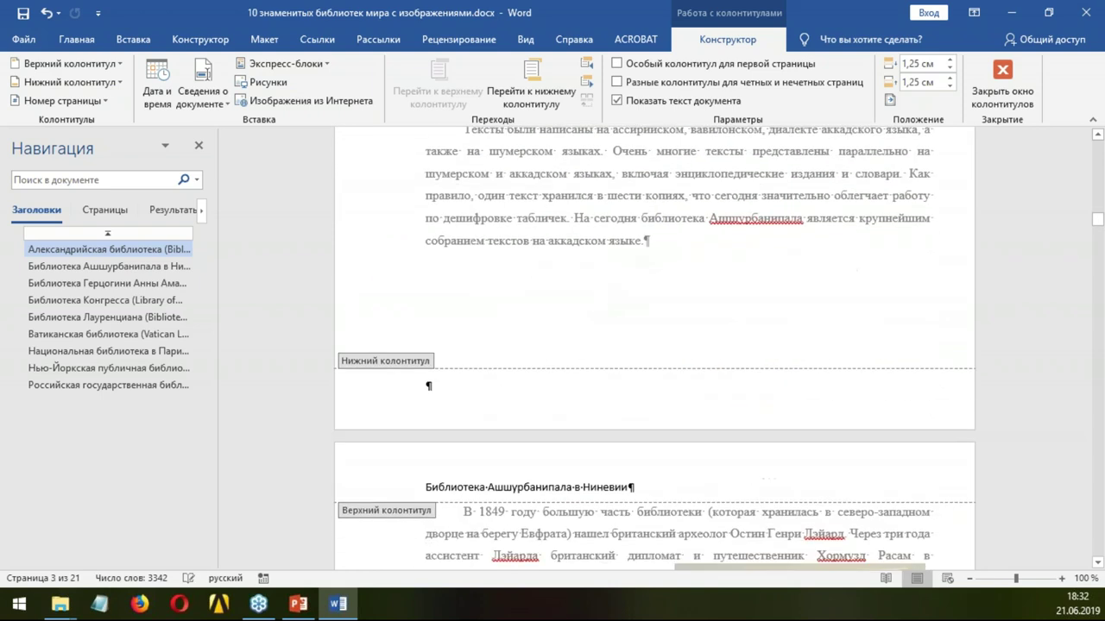
{"action": "scroll", "coordinate": [634, 297], "scroll_direction": "down", "scroll_amount": 2}
{"action": "scroll", "coordinate": [634, 345], "scroll_direction": "down", "scroll_amount": 6}
{"action": "scroll", "coordinate": [635, 345], "scroll_direction": "down", "scroll_amount": 8}
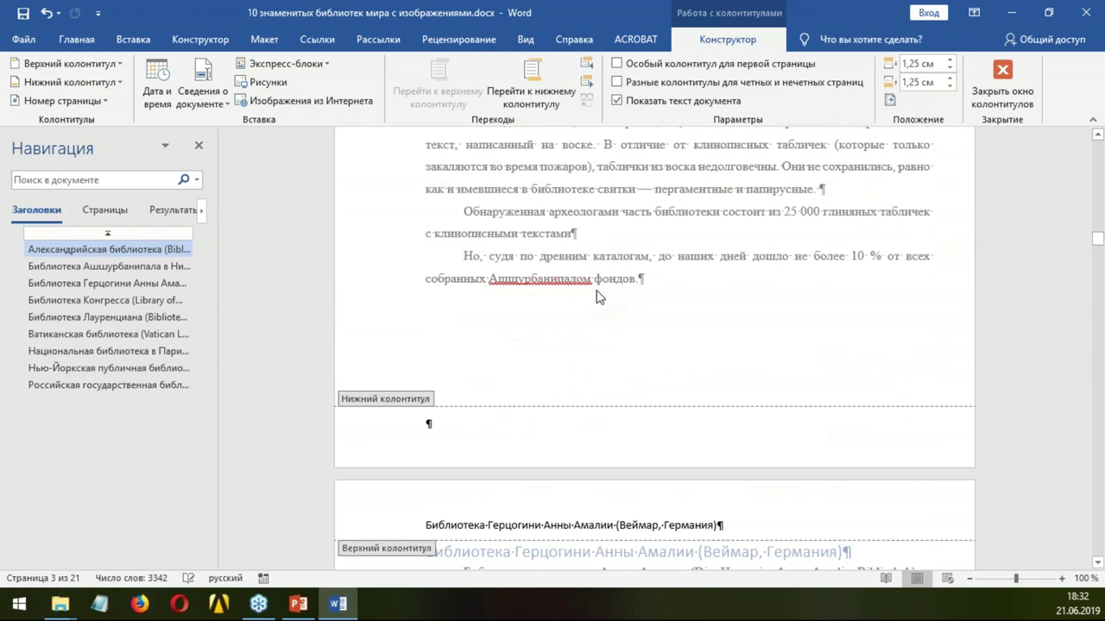
{"action": "scroll", "coordinate": [634, 345], "scroll_direction": "down", "scroll_amount": 6}
{"action": "scroll", "coordinate": [634, 345], "scroll_direction": "down", "scroll_amount": 1}
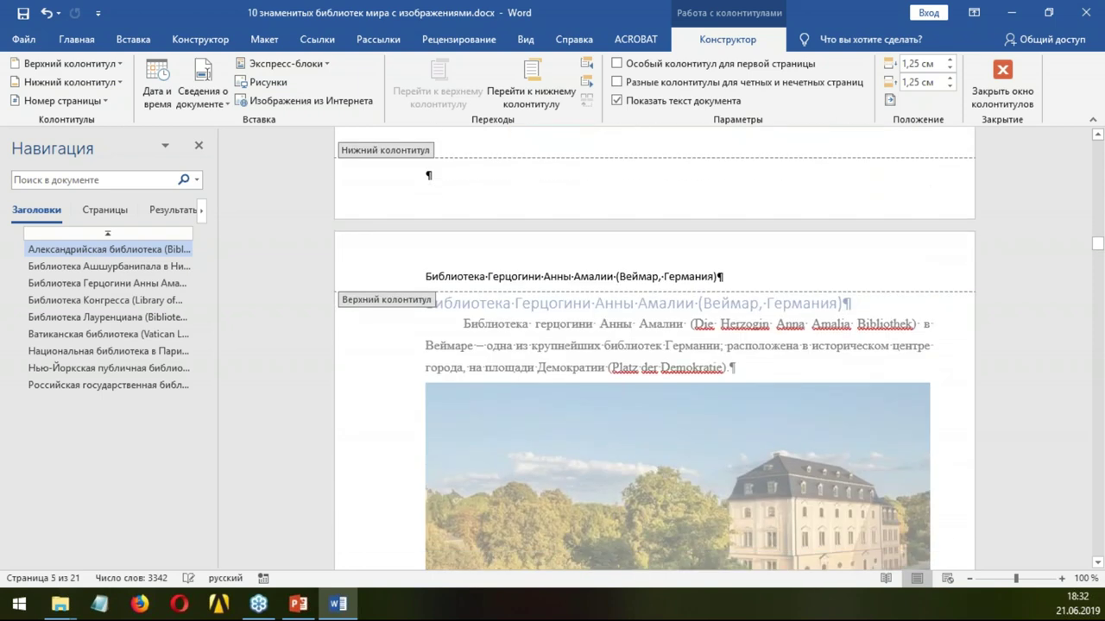
{"action": "scroll", "coordinate": [611, 263], "scroll_direction": "up", "scroll_amount": 5}
{"action": "scroll", "coordinate": [611, 263], "scroll_direction": "up", "scroll_amount": 10}
{"action": "scroll", "coordinate": [656, 345], "scroll_direction": "up", "scroll_amount": 8}
{"action": "scroll", "coordinate": [656, 345], "scroll_direction": "up", "scroll_amount": 5}
{"action": "scroll", "coordinate": [656, 346], "scroll_direction": "up", "scroll_amount": 5}
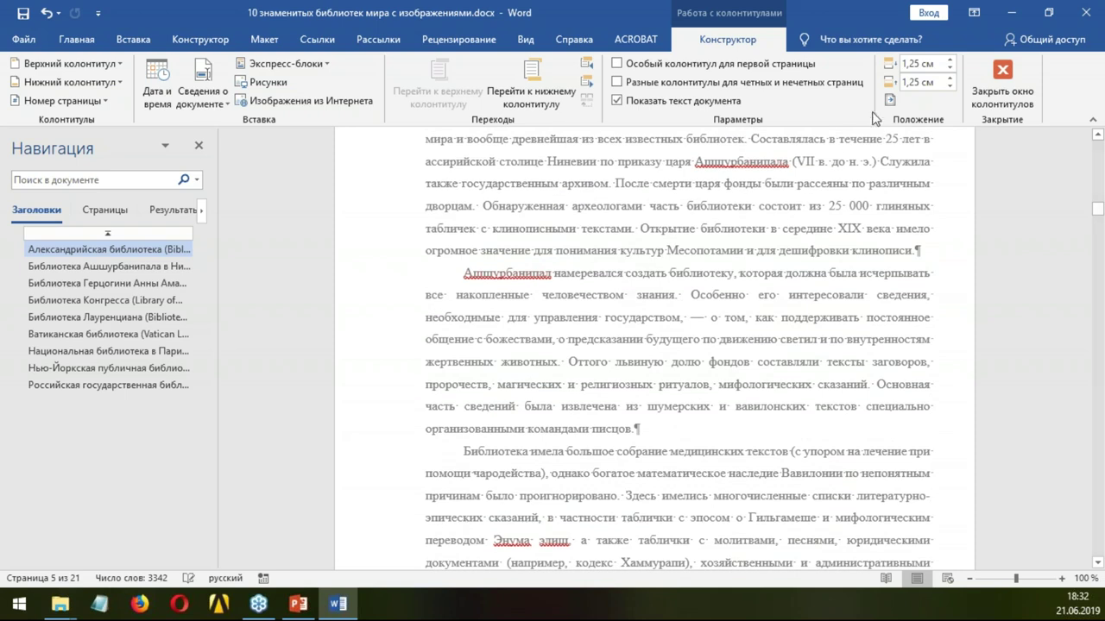
{"action": "scroll", "coordinate": [604, 251], "scroll_direction": "down", "scroll_amount": 1}
{"action": "scroll", "coordinate": [604, 250], "scroll_direction": "down", "scroll_amount": 4}
{"action": "scroll", "coordinate": [596, 254], "scroll_direction": "down", "scroll_amount": 3}
{"action": "scroll", "coordinate": [582, 263], "scroll_direction": "down", "scroll_amount": 3}
{"action": "scroll", "coordinate": [571, 272], "scroll_direction": "down", "scroll_amount": 2}
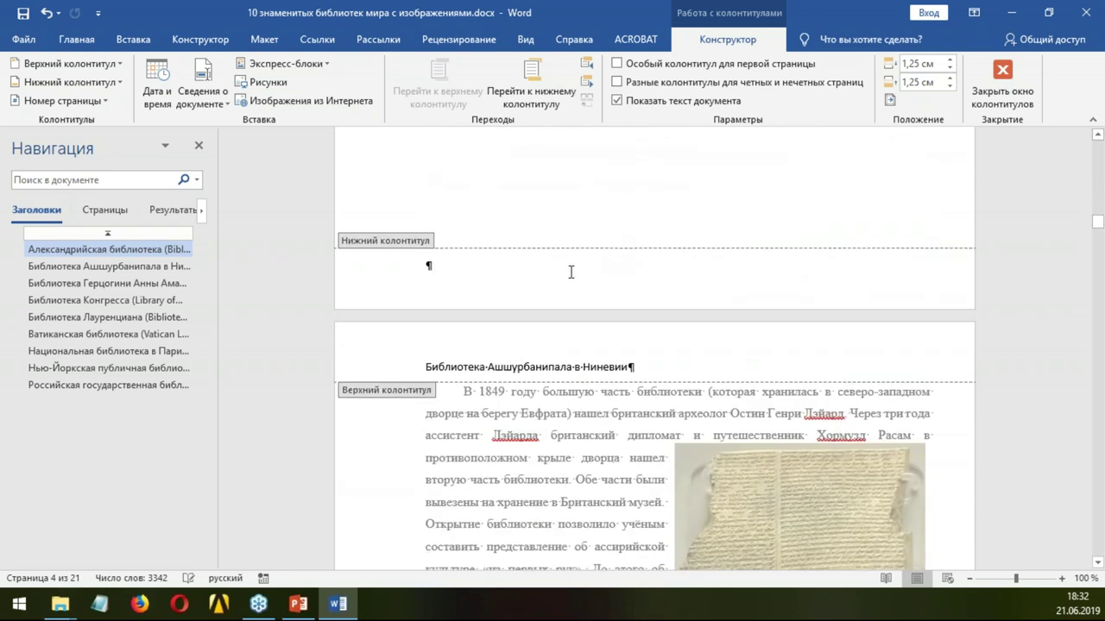
{"action": "left_click", "coordinate": [427, 266]}
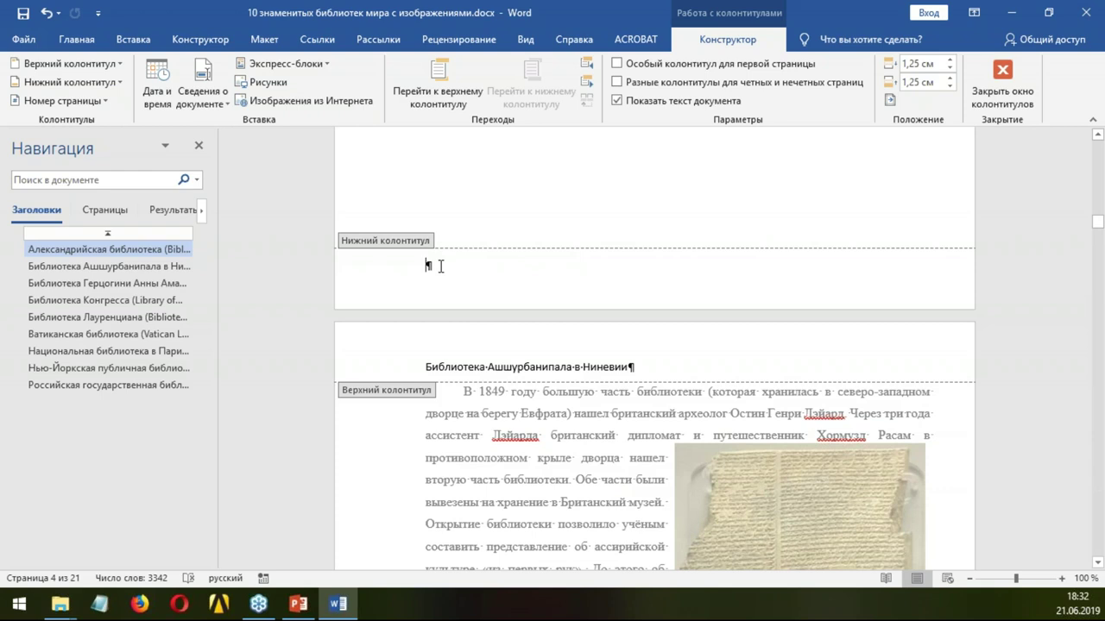
Centre the footer paragraph and type 'Страница' in it.
{"action": "left_click", "coordinate": [91, 41]}
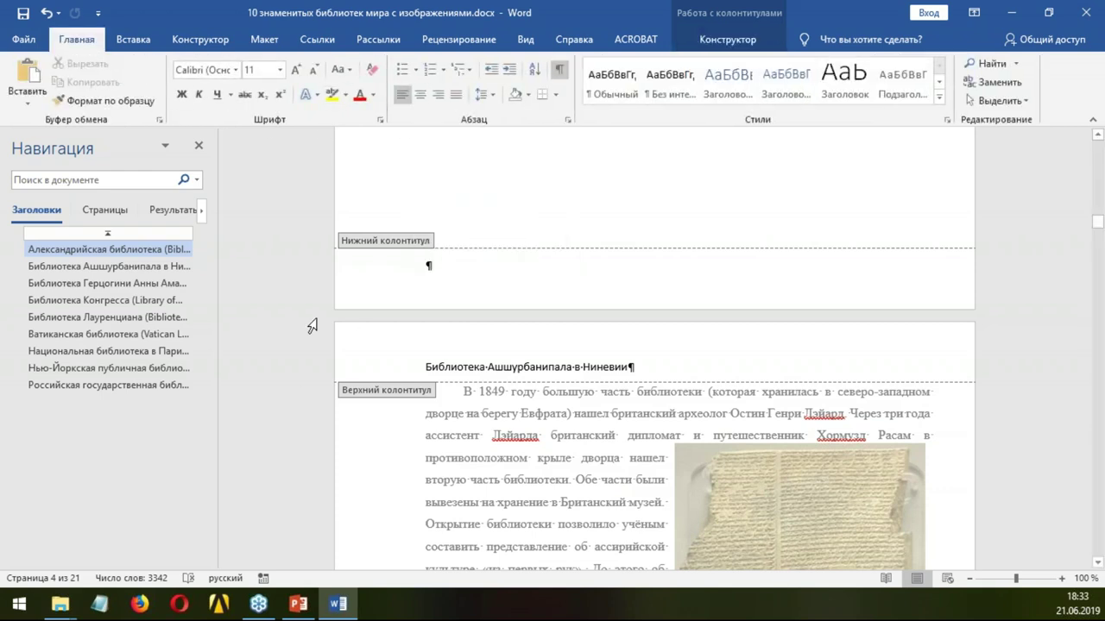
{"action": "key", "text": "ctrl+e"}
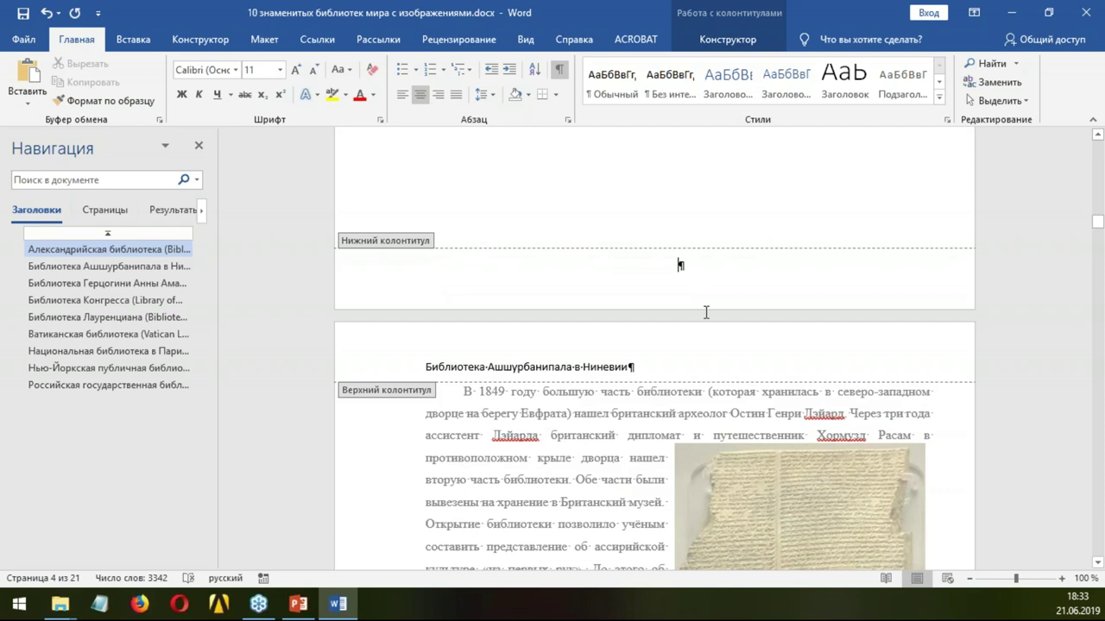
{"action": "type", "text": "Страни"}
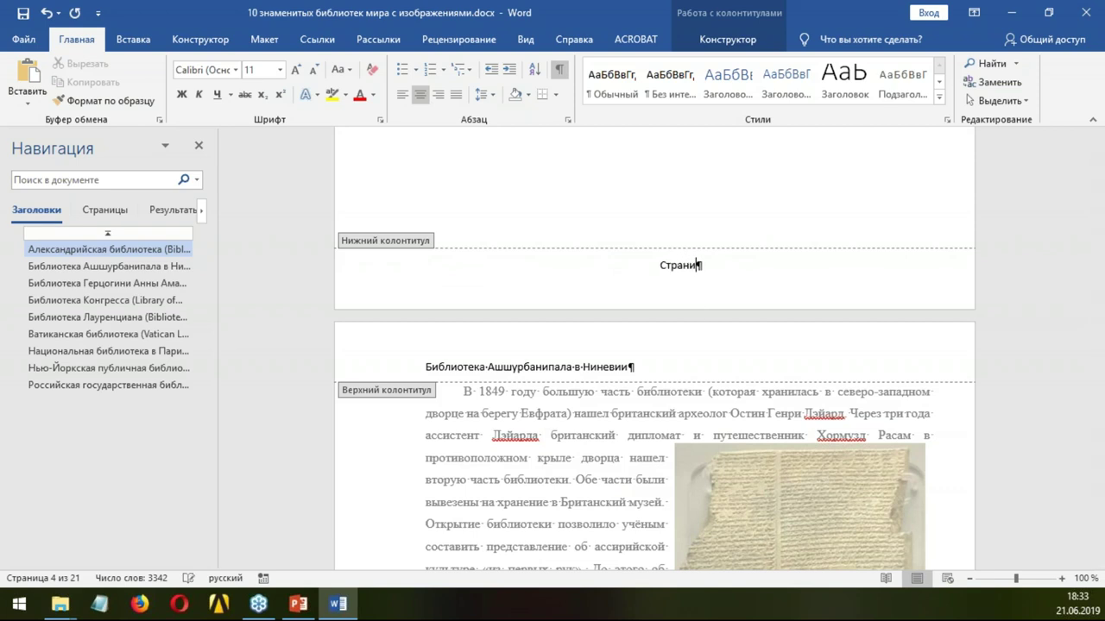
{"action": "type", "text": "ца"}
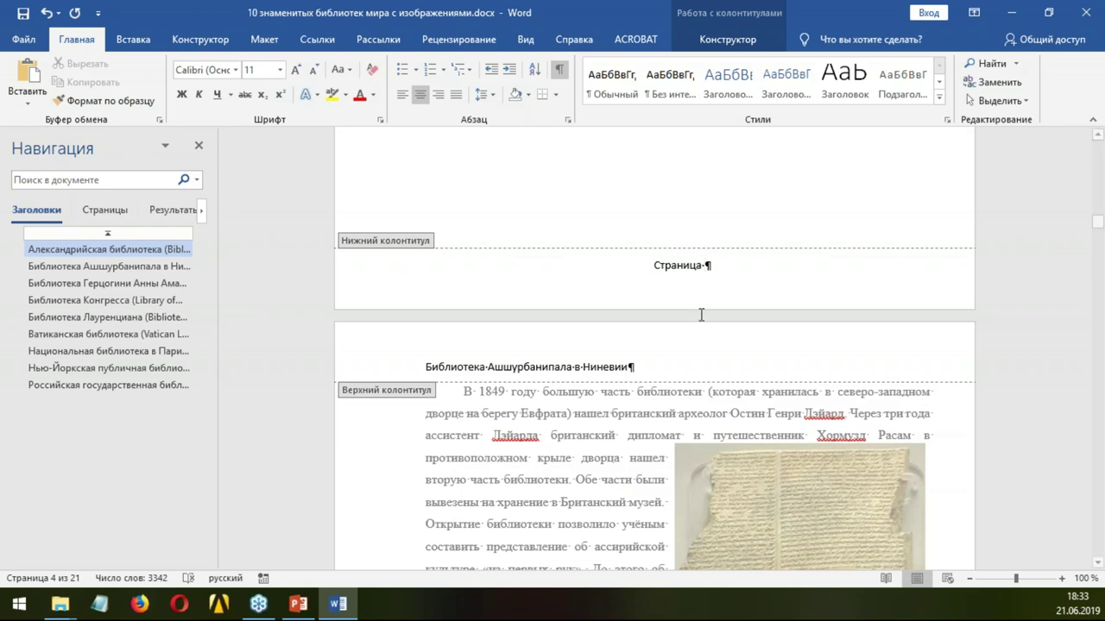
{"action": "left_click", "coordinate": [708, 40]}
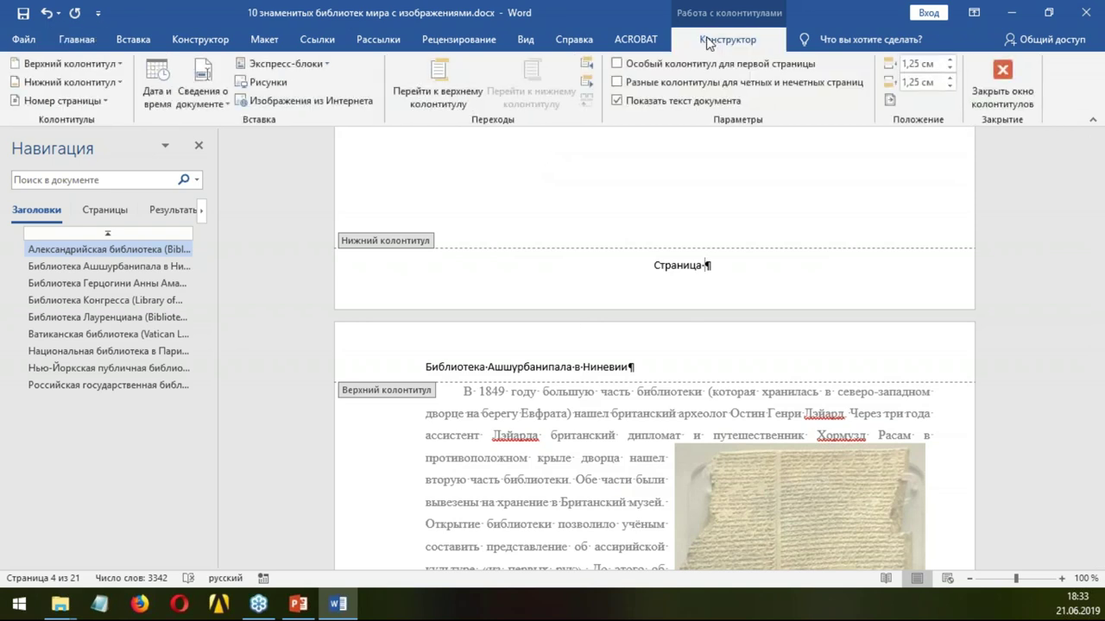
Open the Field dialog's category list, then cancel the dialog without inserting anything.
{"action": "left_click", "coordinate": [296, 64]}
{"action": "left_click", "coordinate": [274, 125]}
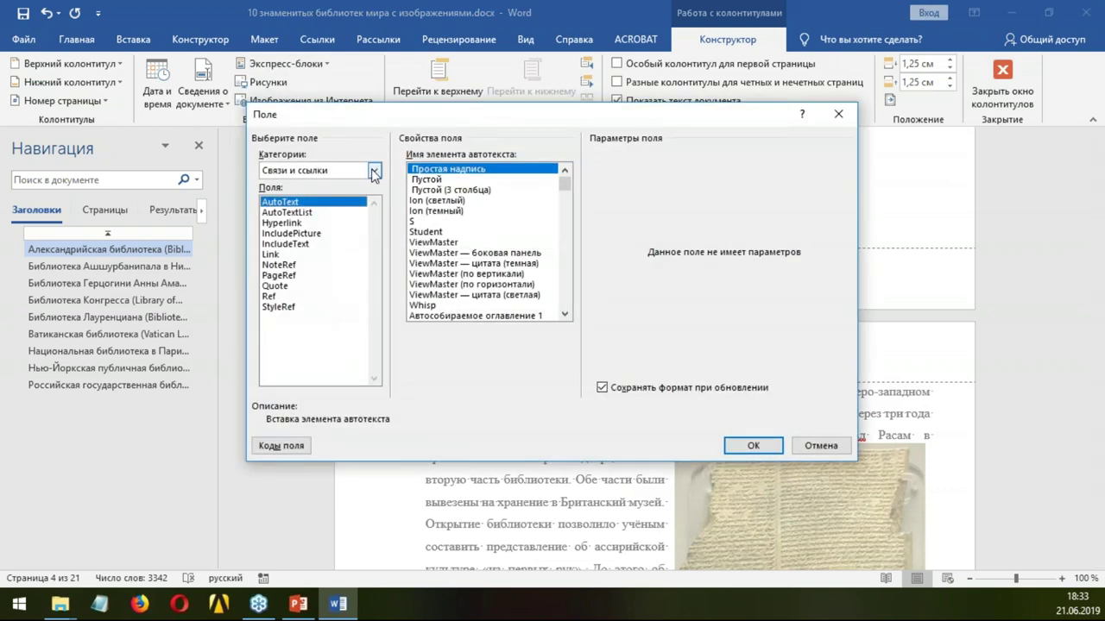
{"action": "left_click", "coordinate": [374, 171]}
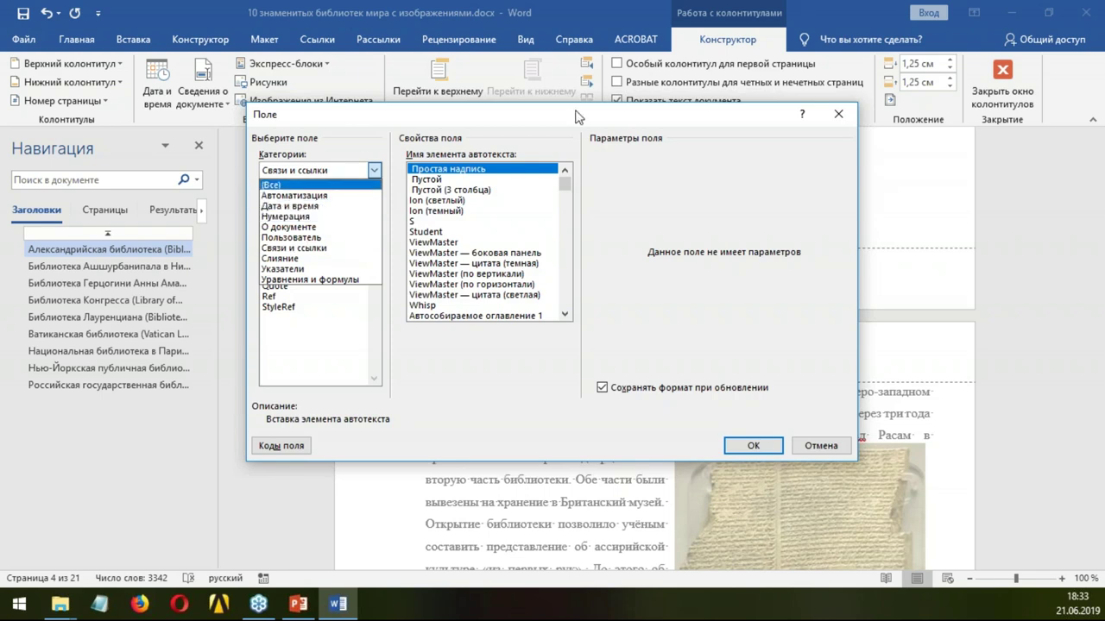
{"action": "left_click", "coordinate": [824, 115]}
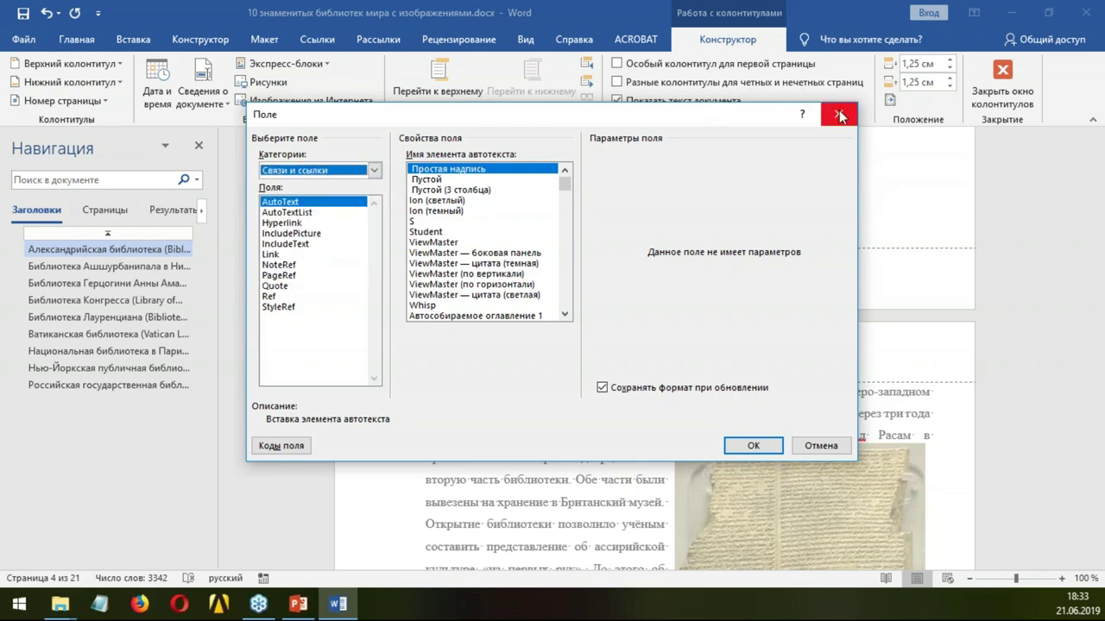
{"action": "left_click", "coordinate": [838, 114]}
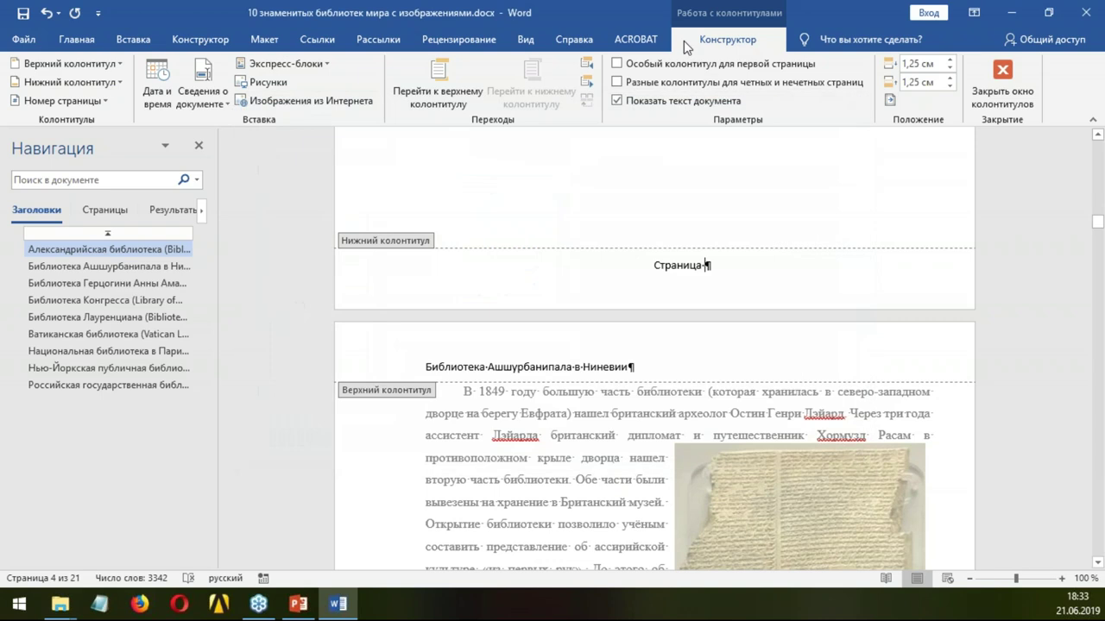
Insert a Page field from the Нумерация category after 'Страница' in the footer.
{"action": "left_click", "coordinate": [284, 66]}
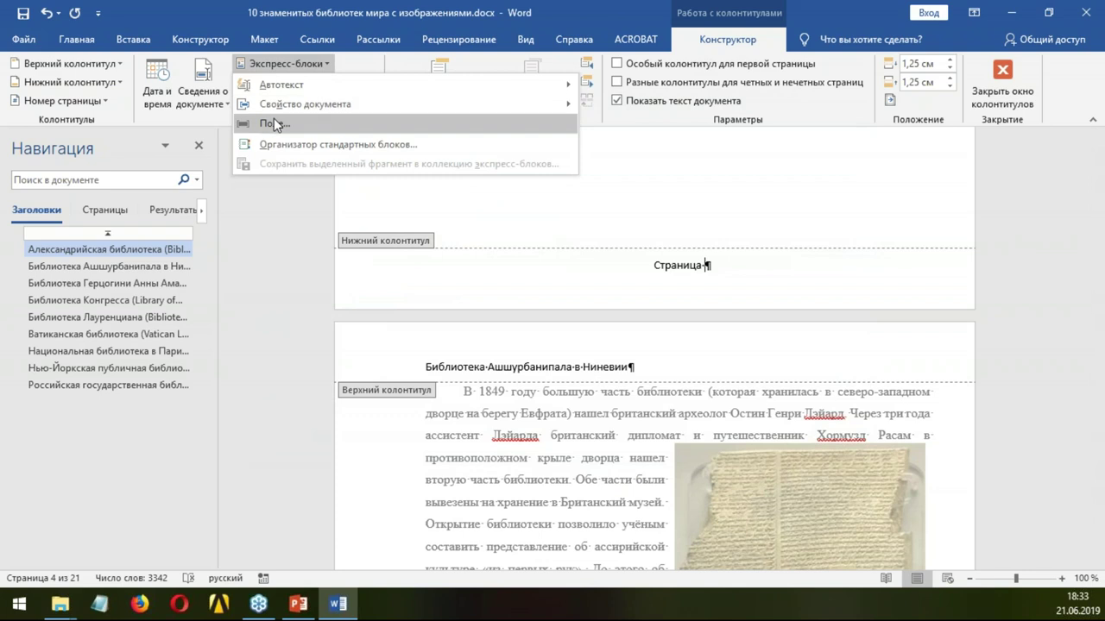
{"action": "left_click", "coordinate": [274, 121]}
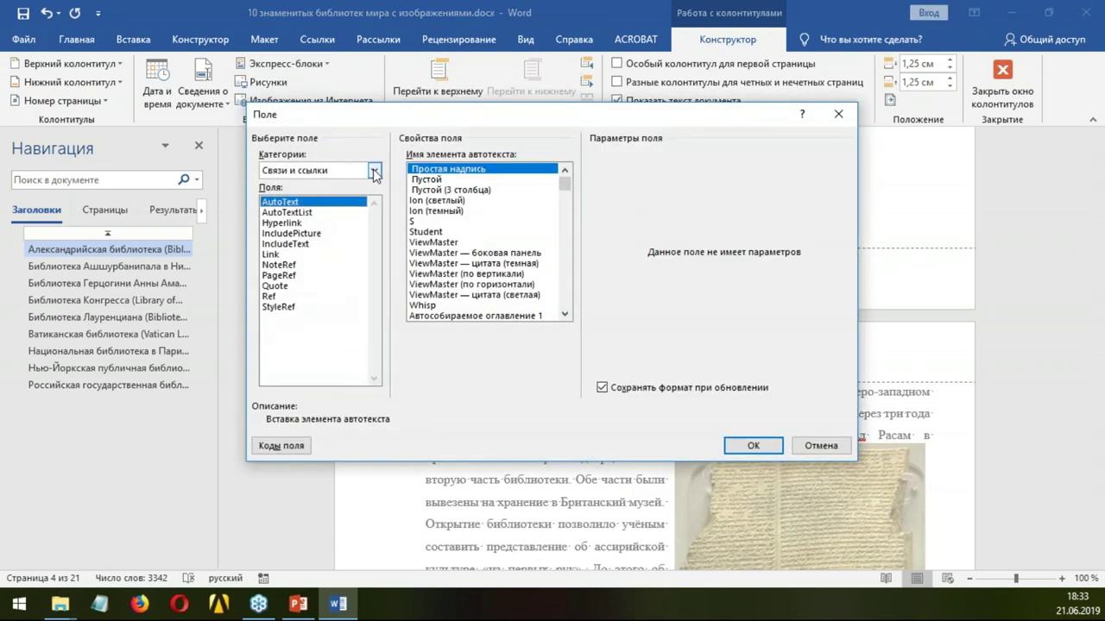
{"action": "left_click", "coordinate": [373, 171]}
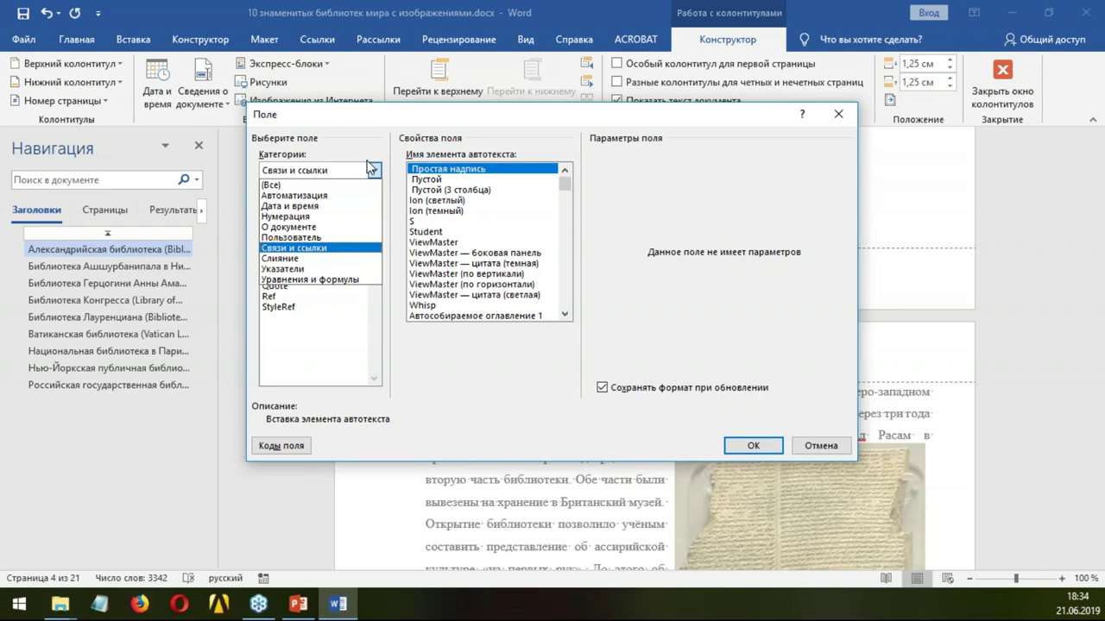
{"action": "left_click", "coordinate": [309, 217]}
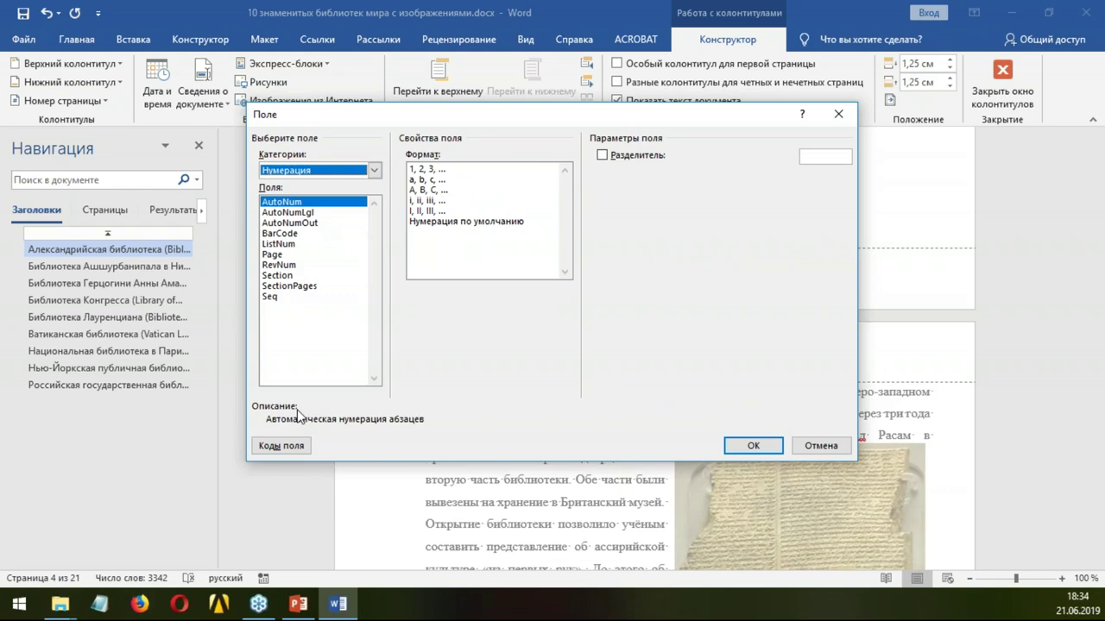
{"action": "left_click", "coordinate": [272, 255]}
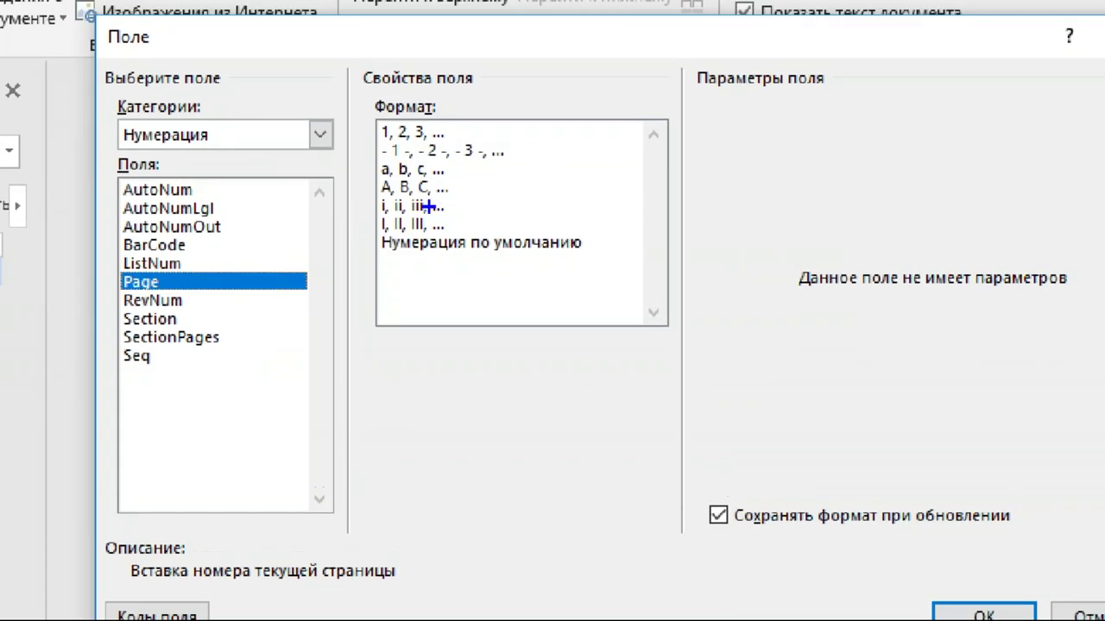
{"action": "left_click", "coordinate": [430, 151]}
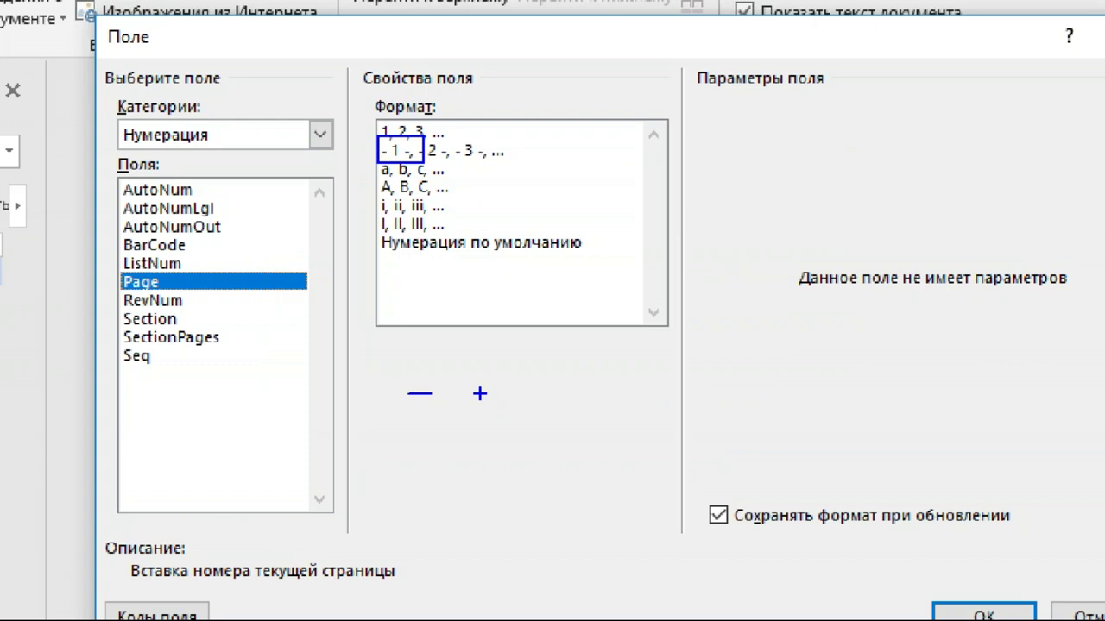
{"action": "left_click_drag", "start_coordinate": [535, 394], "coordinate": [559, 394]}
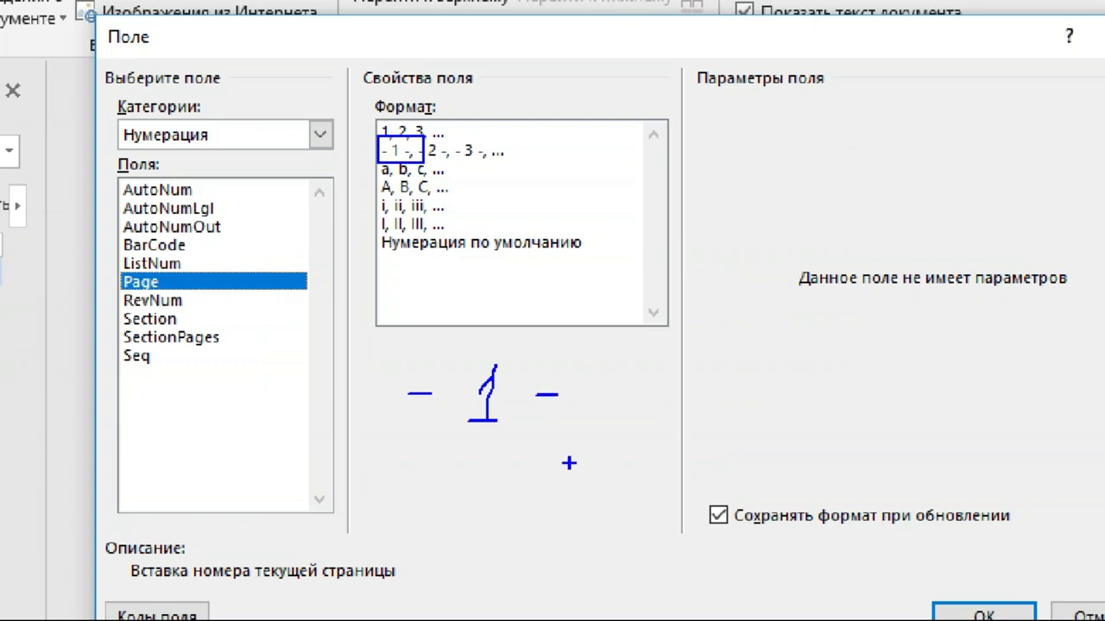
{"action": "left_click_drag", "start_coordinate": [521, 145], "coordinate": [537, 148]}
{"action": "mouse_move", "coordinate": [429, 128]}
{"action": "left_mouse_down"}
{"action": "mouse_move", "coordinate": [436, 143]}
{"action": "mouse_move", "coordinate": [461, 119]}
{"action": "left_mouse_up"}
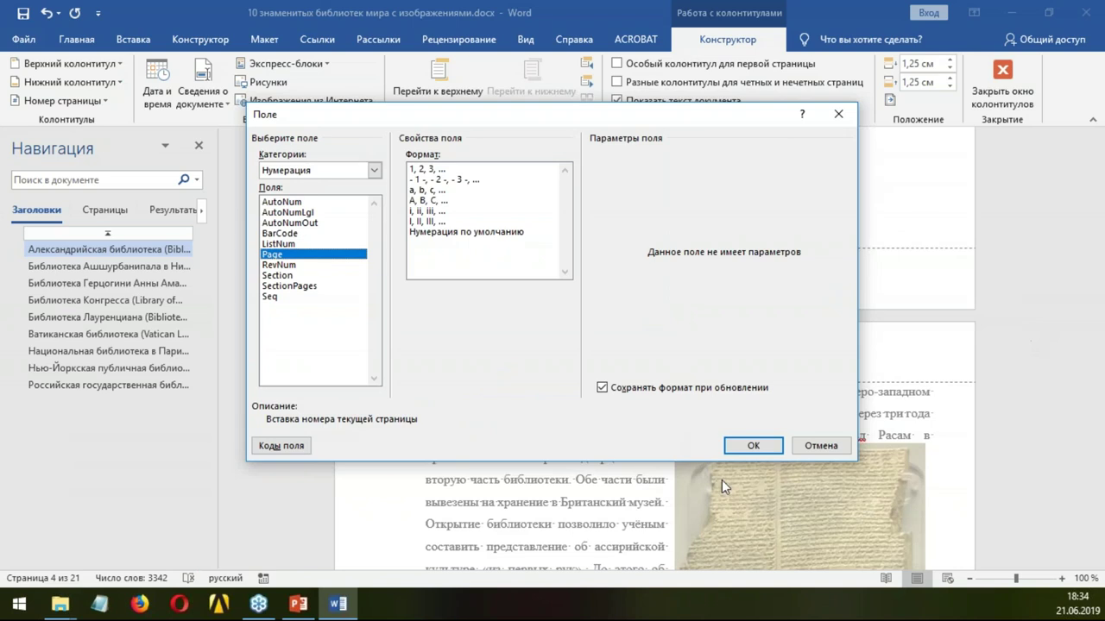
{"action": "left_click", "coordinate": [747, 447]}
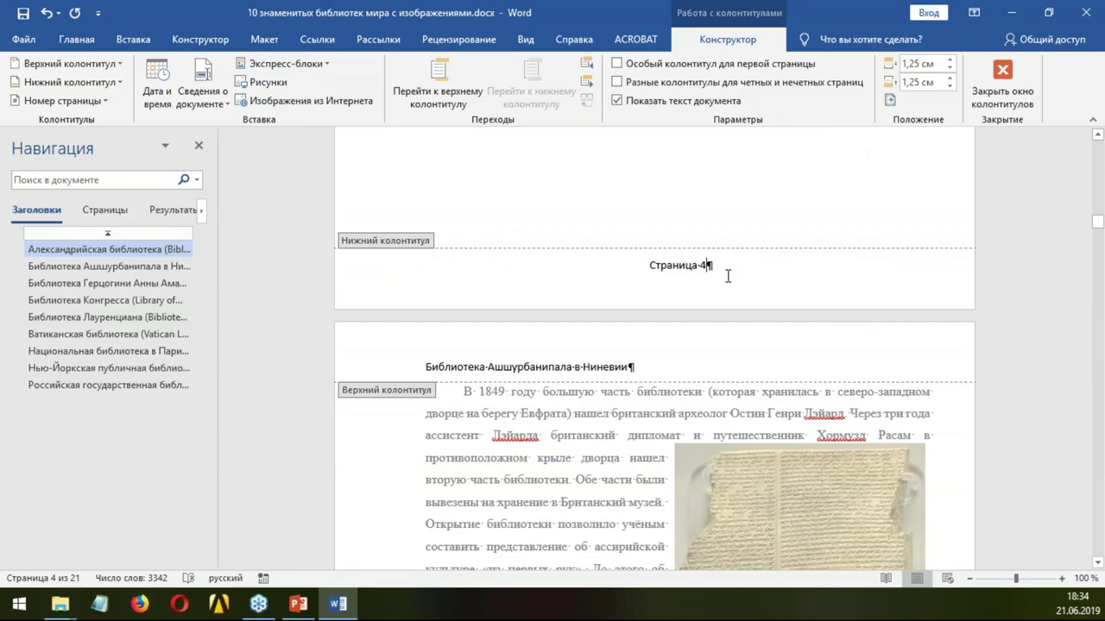
Type ' из' after the page number in the footer.
{"action": "type", "text": "из"}
Add a NumPages field from the О документе category so the footer reads 'Страница 4 из 21'.
{"action": "left_click", "coordinate": [286, 64]}
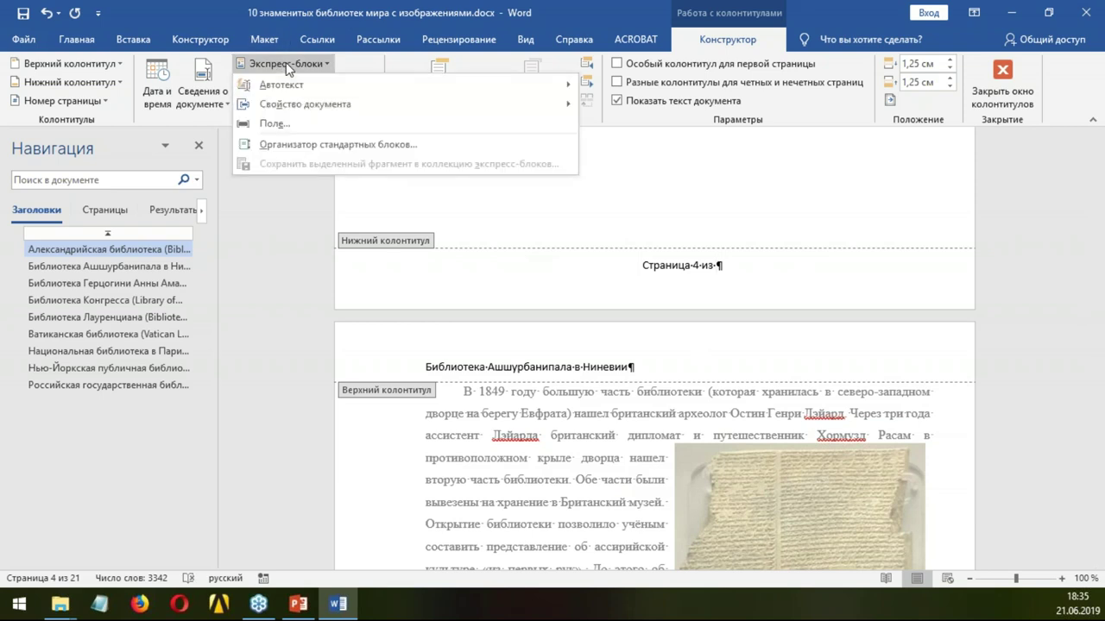
{"action": "left_click", "coordinate": [273, 124]}
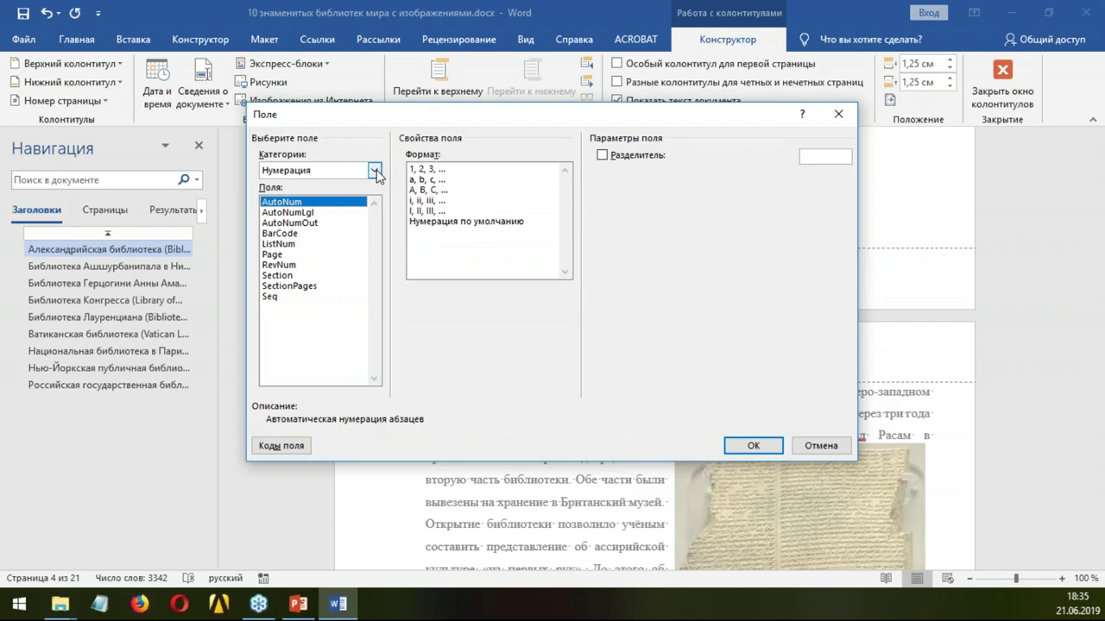
{"action": "left_click", "coordinate": [374, 171]}
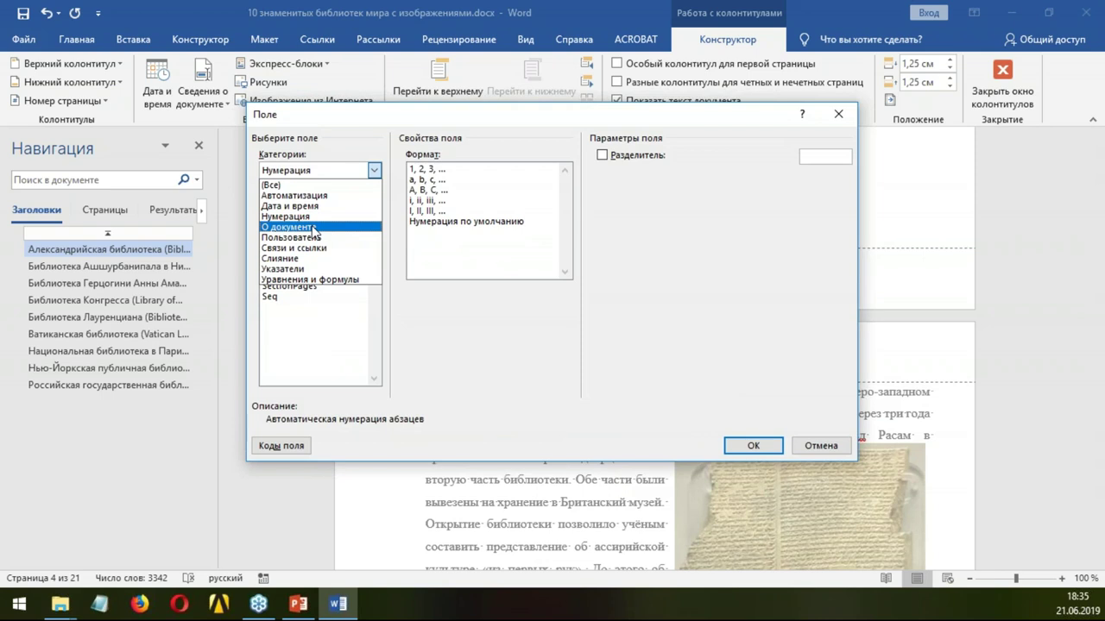
{"action": "left_click", "coordinate": [314, 228]}
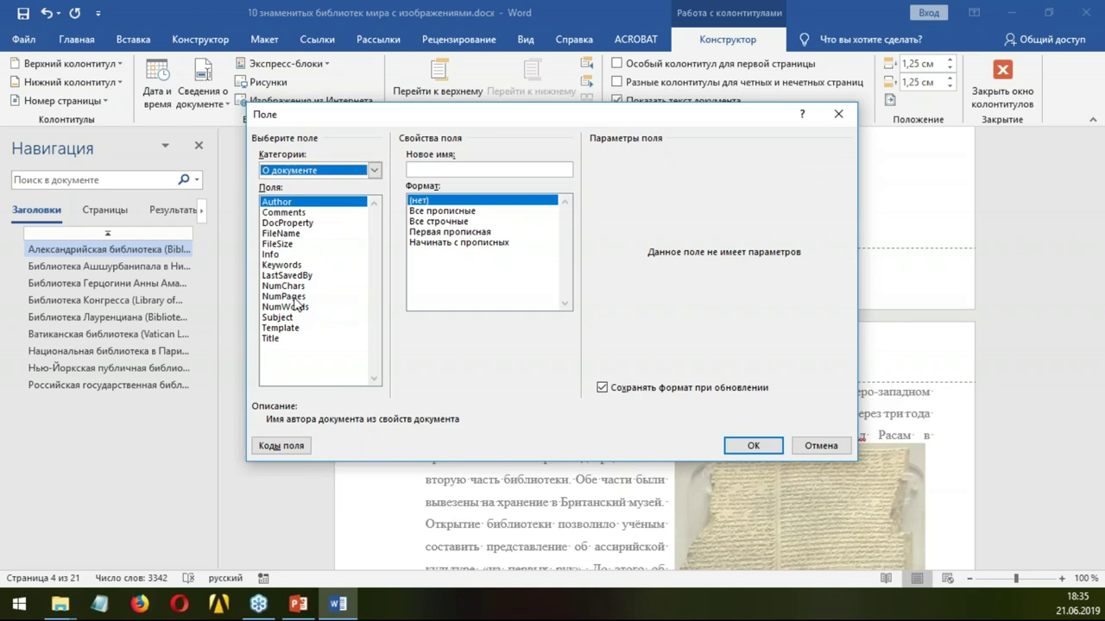
{"action": "left_click", "coordinate": [296, 298]}
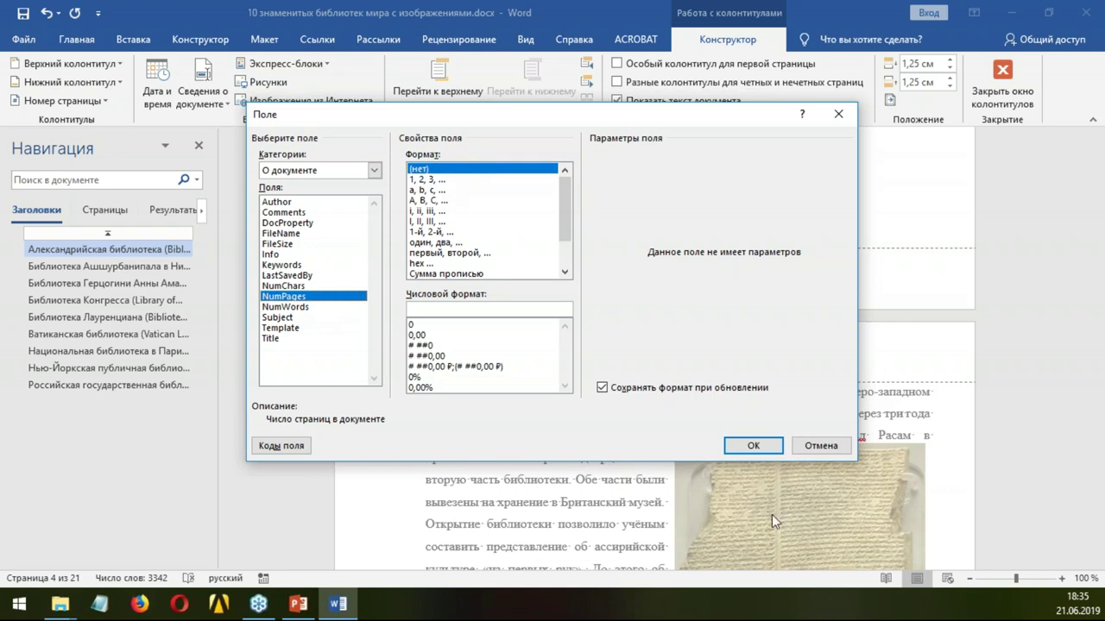
{"action": "left_click", "coordinate": [753, 445]}
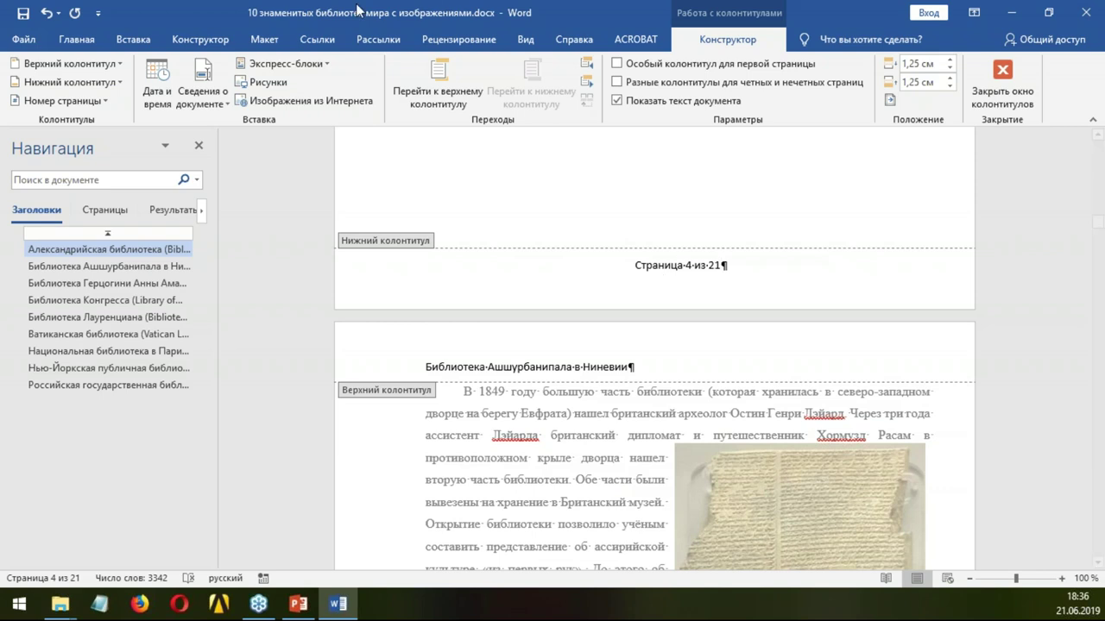
{"action": "left_click", "coordinate": [309, 68]}
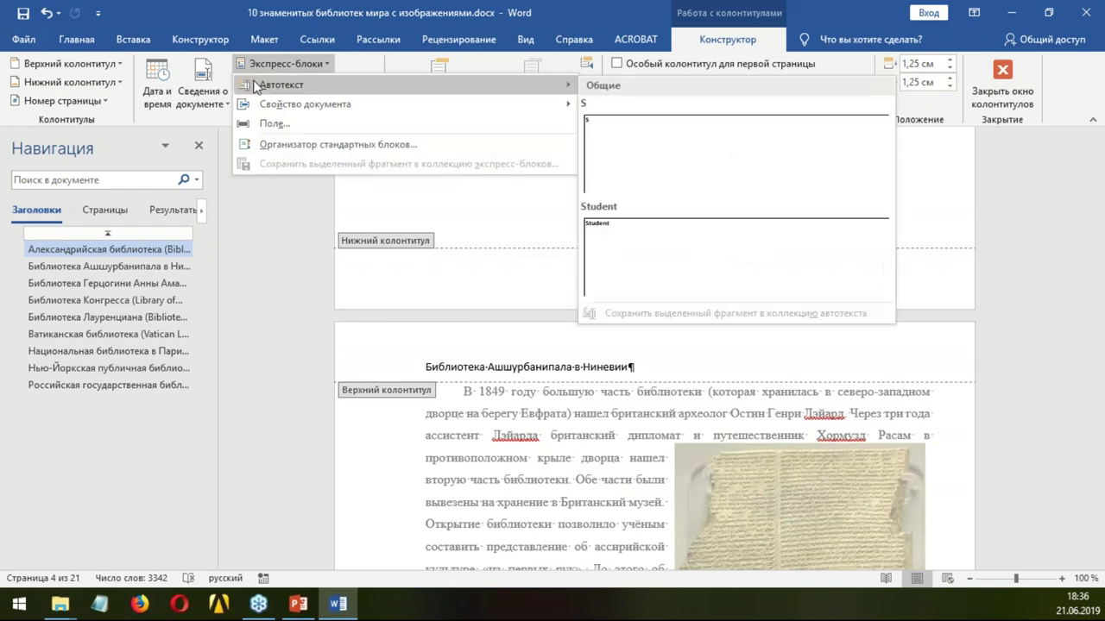
{"action": "left_click", "coordinate": [212, 80]}
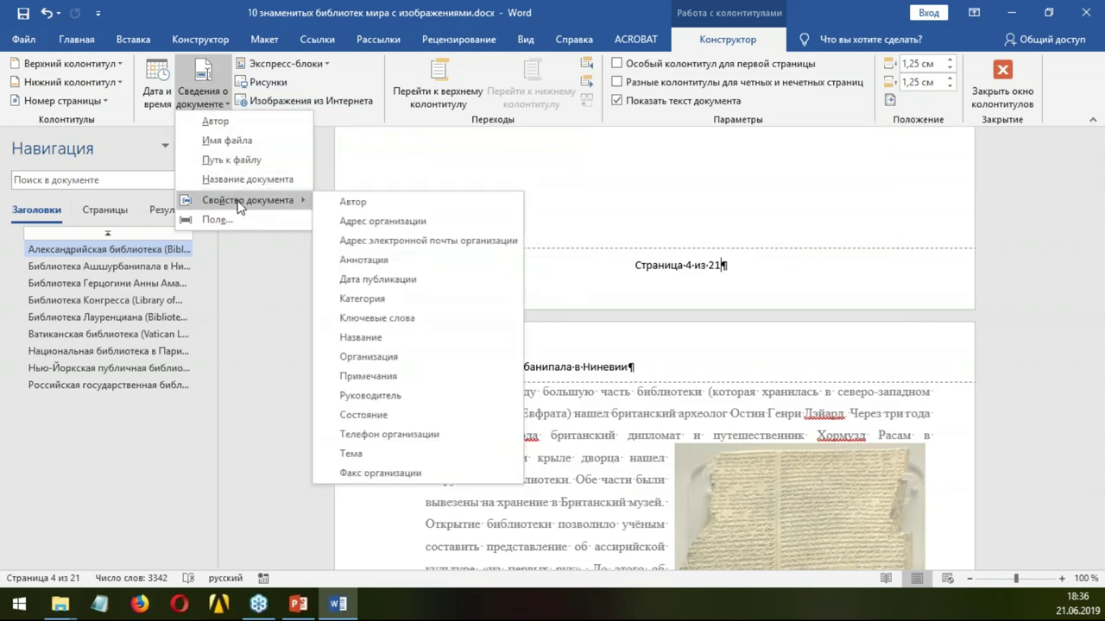
{"action": "mouse_move", "coordinate": [247, 200]}
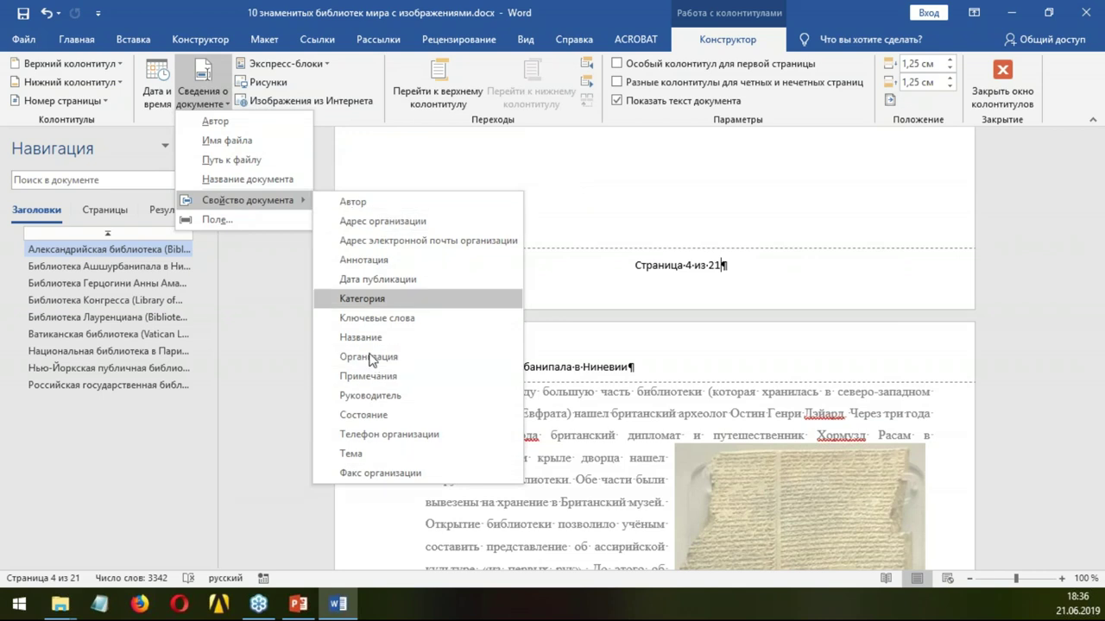
{"action": "left_click", "coordinate": [324, 155]}
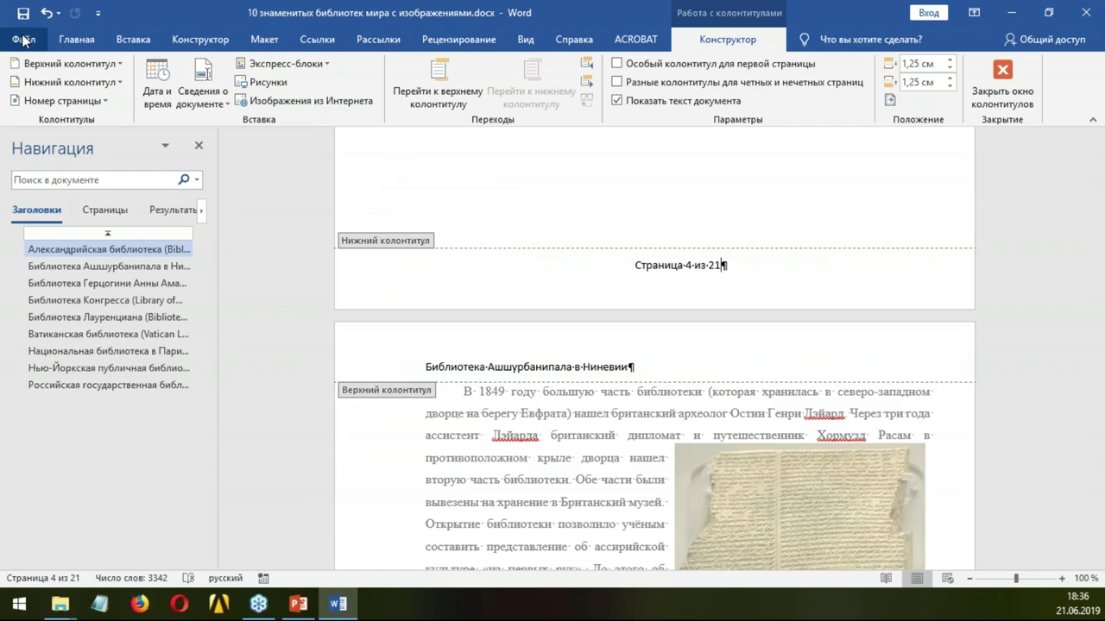
{"action": "left_click", "coordinate": [25, 39]}
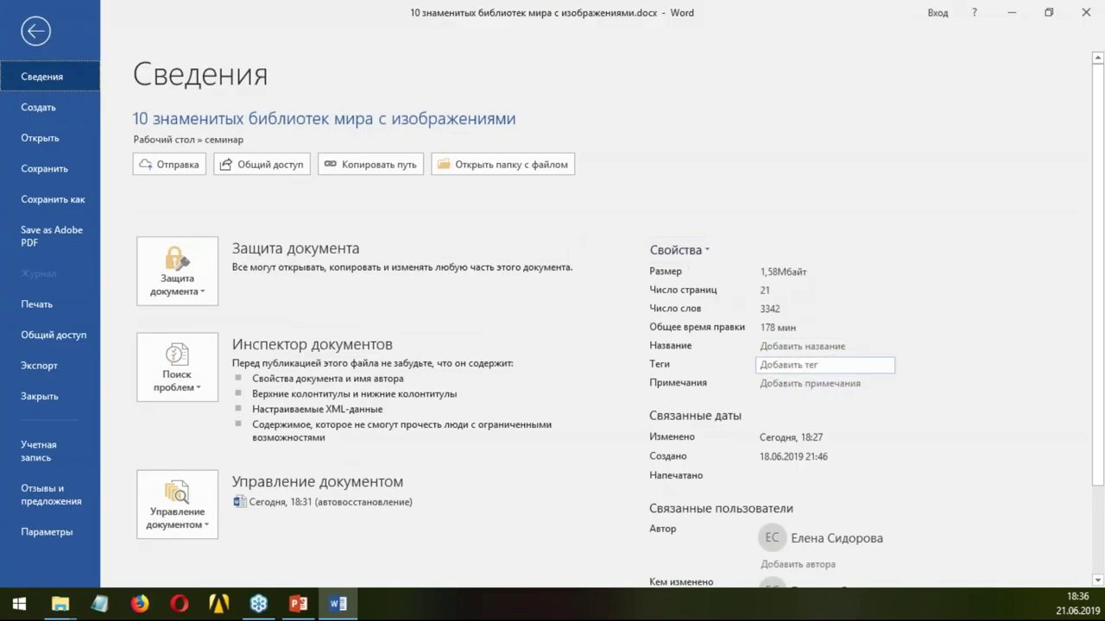
{"action": "scroll", "coordinate": [793, 342], "scroll_direction": "down", "scroll_amount": 3}
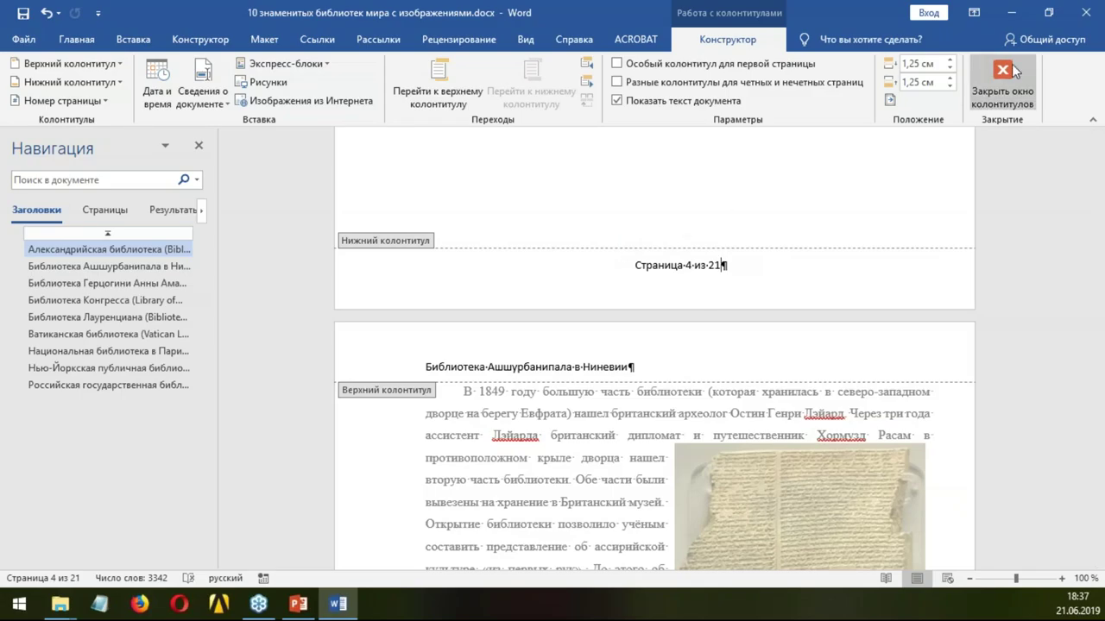
Close header and footer editing, then browse the built-in header gallery and dismiss it unused.
{"action": "left_click", "coordinate": [1002, 72]}
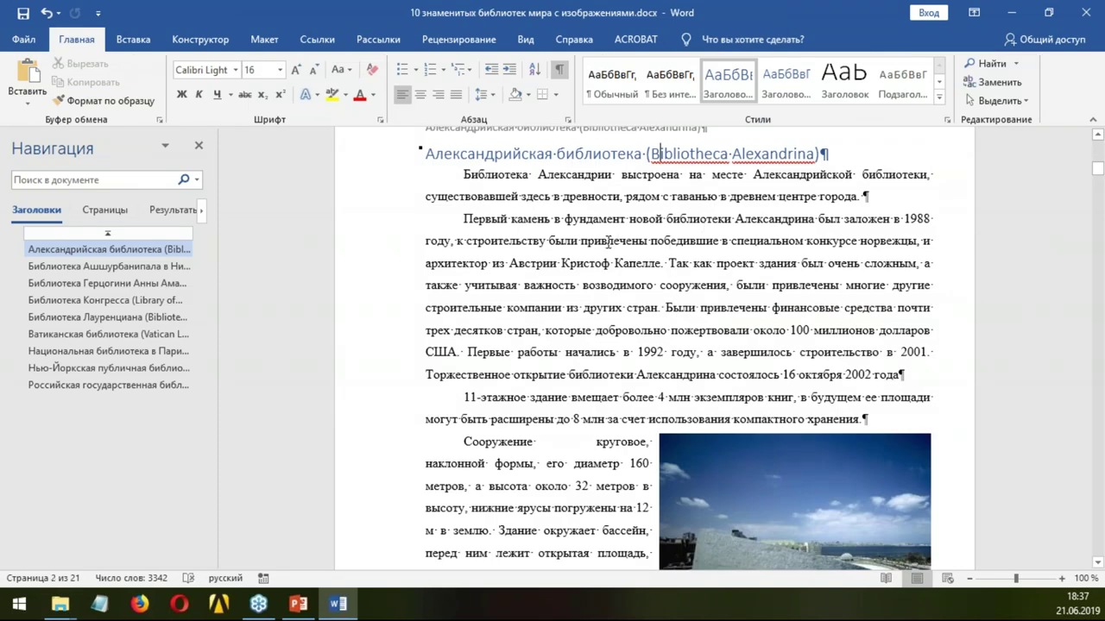
{"action": "scroll", "coordinate": [608, 242], "scroll_direction": "up", "scroll_amount": 3}
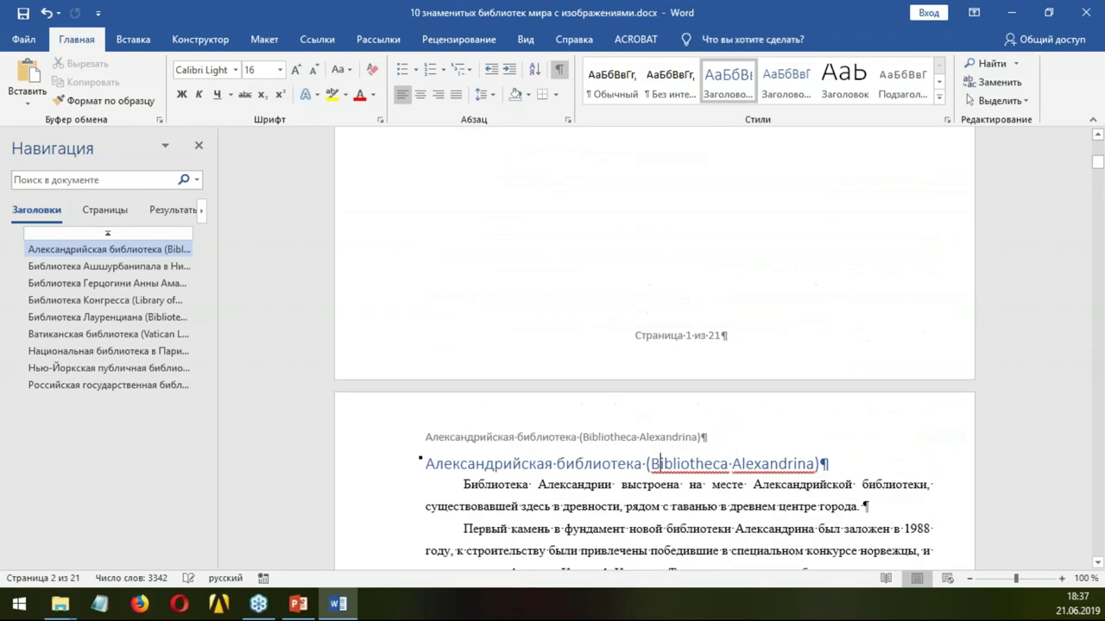
{"action": "left_click", "coordinate": [133, 39]}
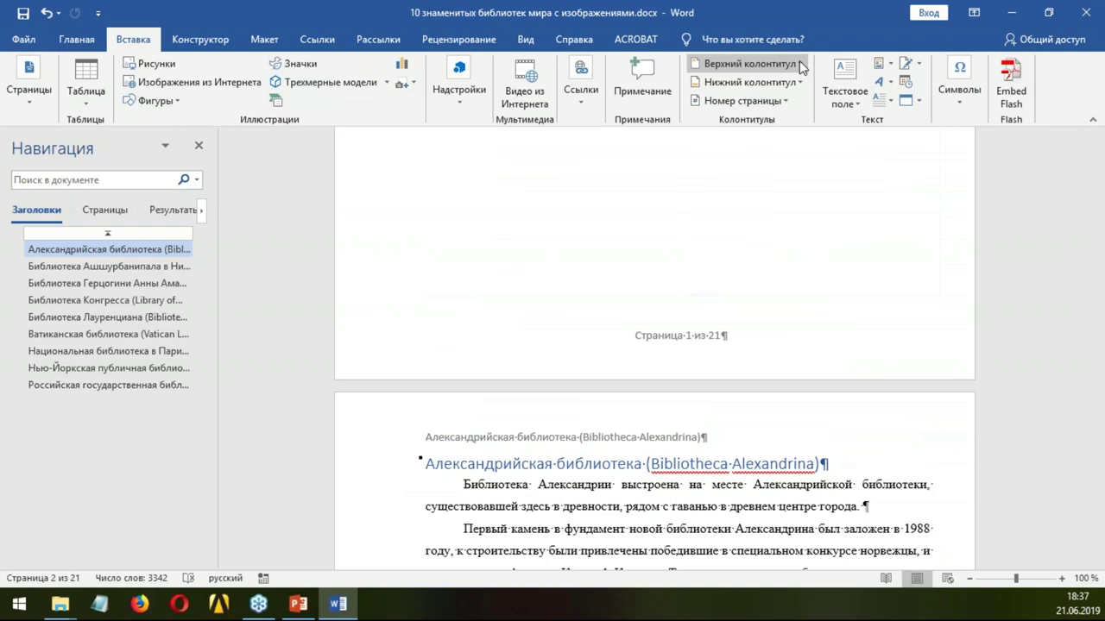
{"action": "left_click", "coordinate": [800, 63]}
{"action": "scroll", "coordinate": [934, 345], "scroll_direction": "down", "scroll_amount": 10}
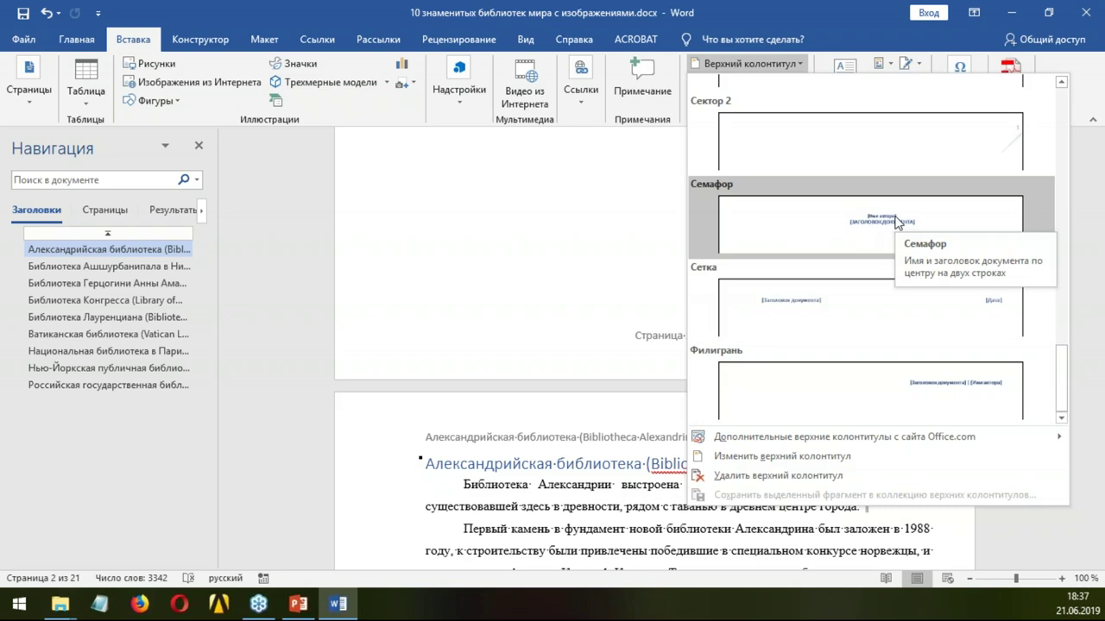
{"action": "scroll", "coordinate": [894, 216], "scroll_direction": "up", "scroll_amount": 10}
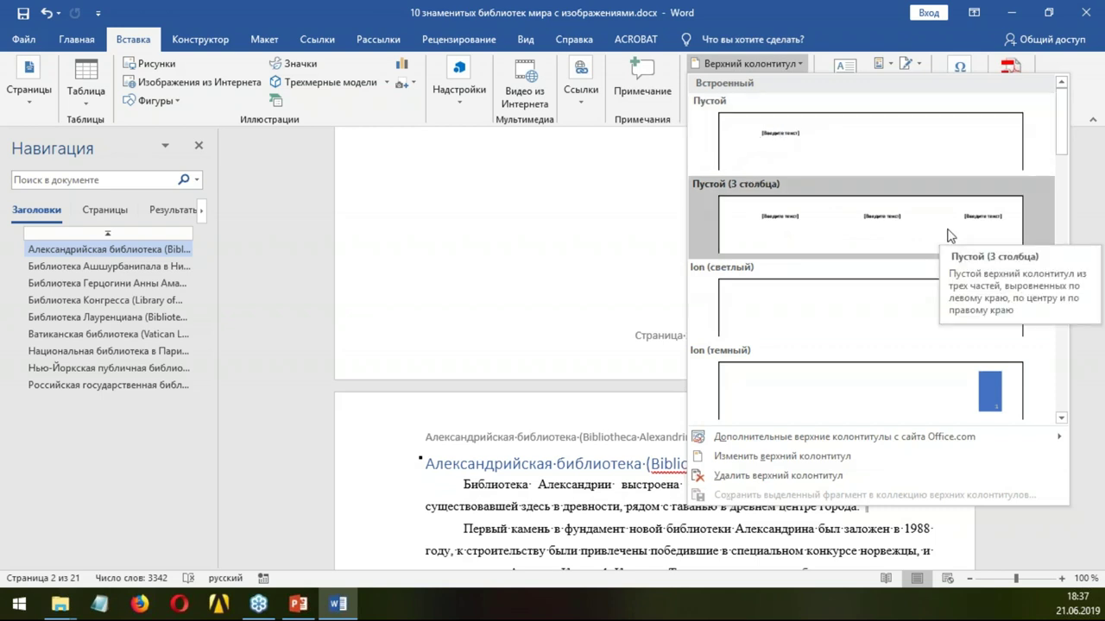
{"action": "key", "text": "Escape"}
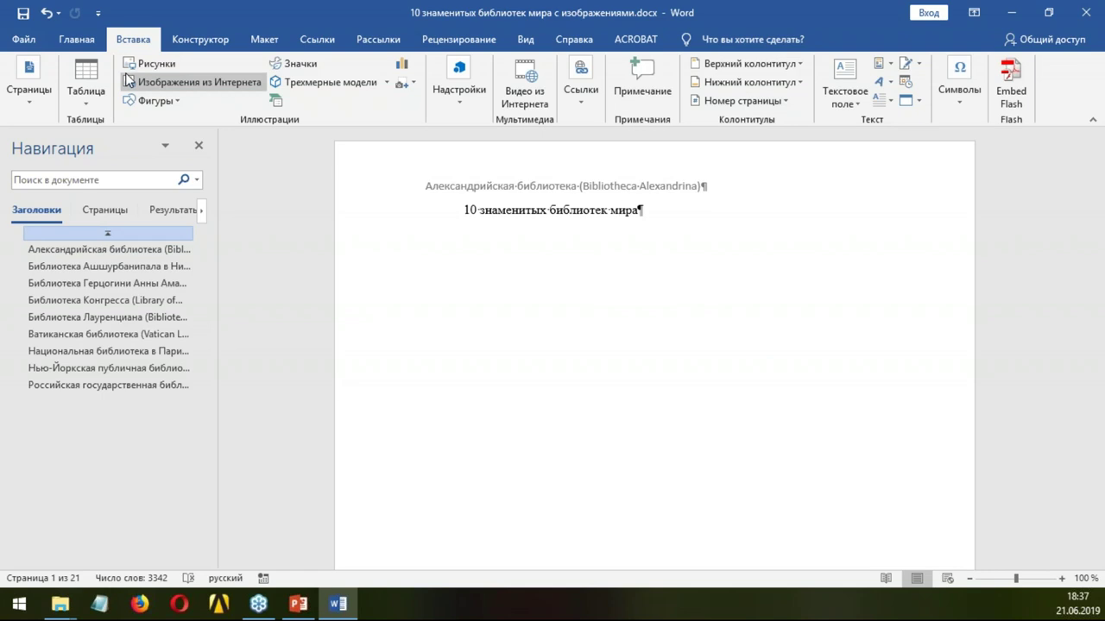
Insert the Ion (светлый) cover page at the start of the document.
{"action": "left_click", "coordinate": [23, 13]}
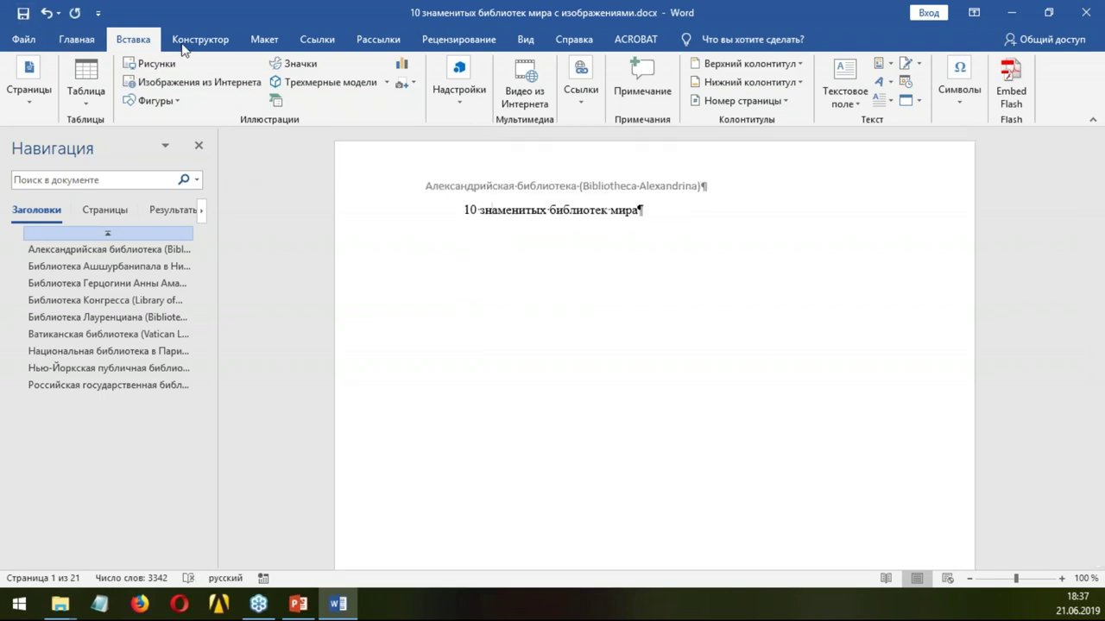
{"action": "left_click", "coordinate": [28, 82]}
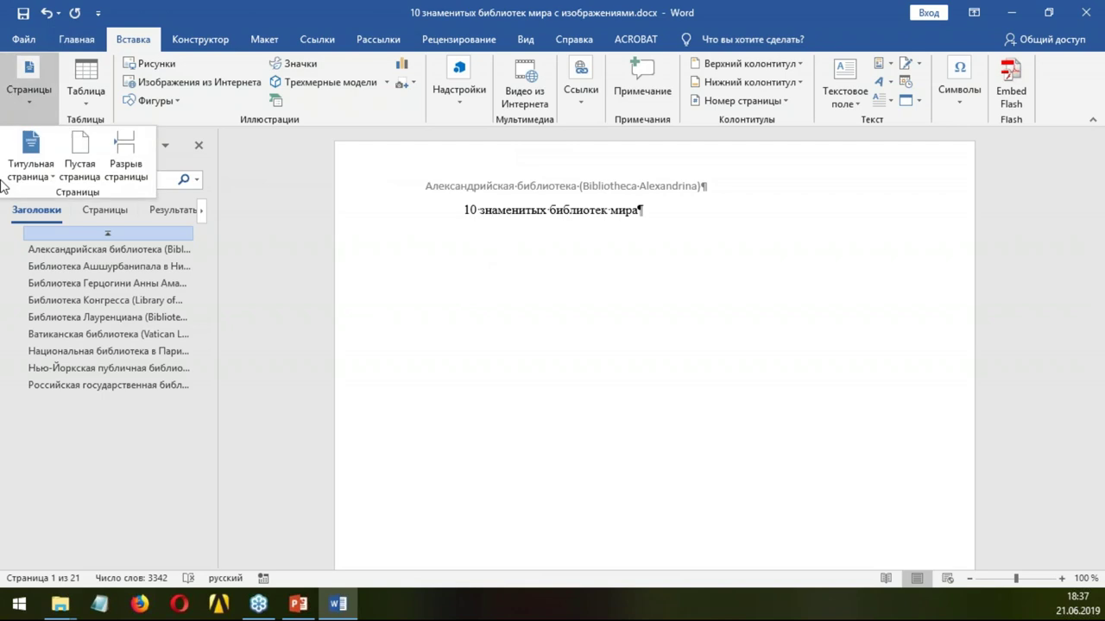
{"action": "left_click", "coordinate": [31, 155]}
{"action": "left_click", "coordinate": [62, 274]}
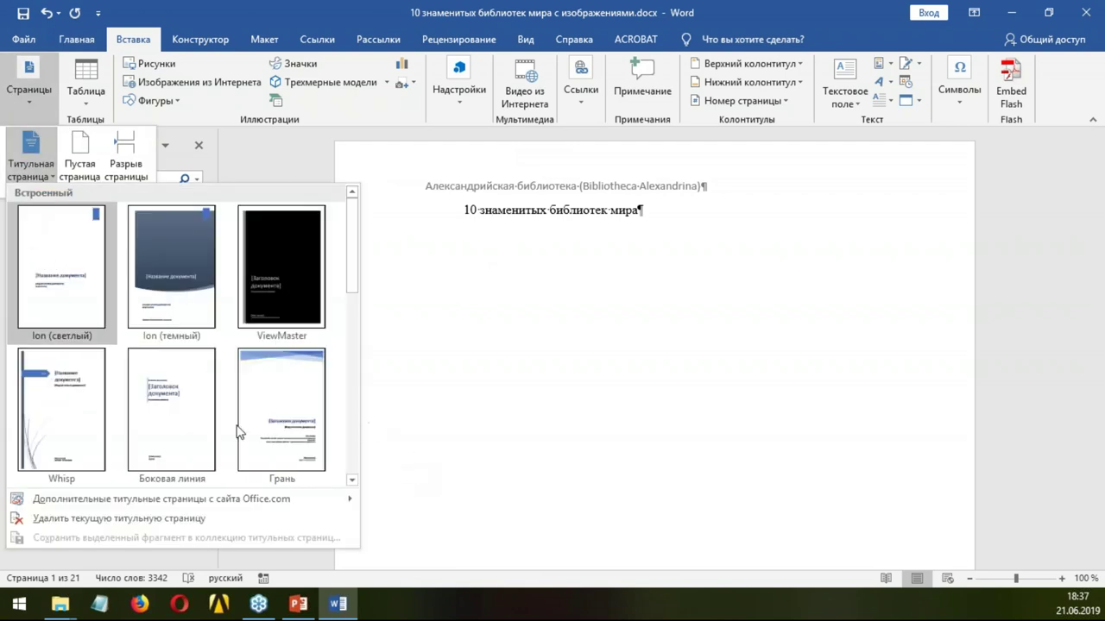
{"action": "scroll", "coordinate": [503, 242], "scroll_direction": "down", "scroll_amount": 1}
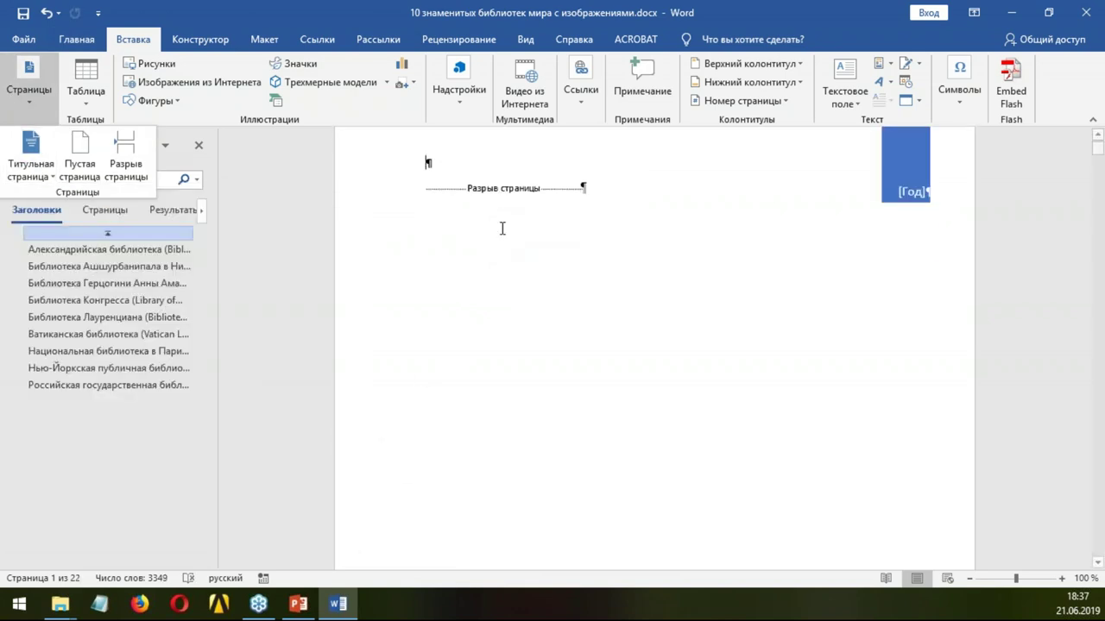
{"action": "scroll", "coordinate": [503, 242], "scroll_direction": "down", "scroll_amount": 8}
{"action": "scroll", "coordinate": [503, 241], "scroll_direction": "down", "scroll_amount": 6}
{"action": "scroll", "coordinate": [521, 209], "scroll_direction": "up", "scroll_amount": 5}
{"action": "scroll", "coordinate": [520, 209], "scroll_direction": "down", "scroll_amount": 4}
{"action": "scroll", "coordinate": [520, 210], "scroll_direction": "up", "scroll_amount": 2}
Reopen the footer for editing and select its page number.
{"action": "left_click", "coordinate": [699, 311]}
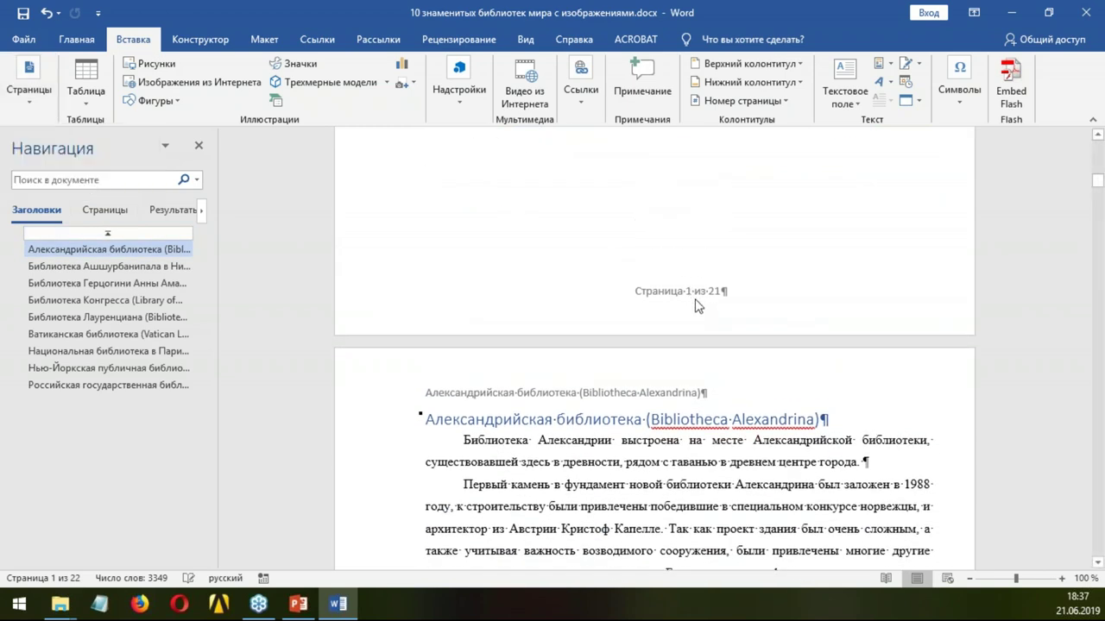
{"action": "double_click", "coordinate": [690, 291]}
{"action": "double_click", "coordinate": [690, 290]}
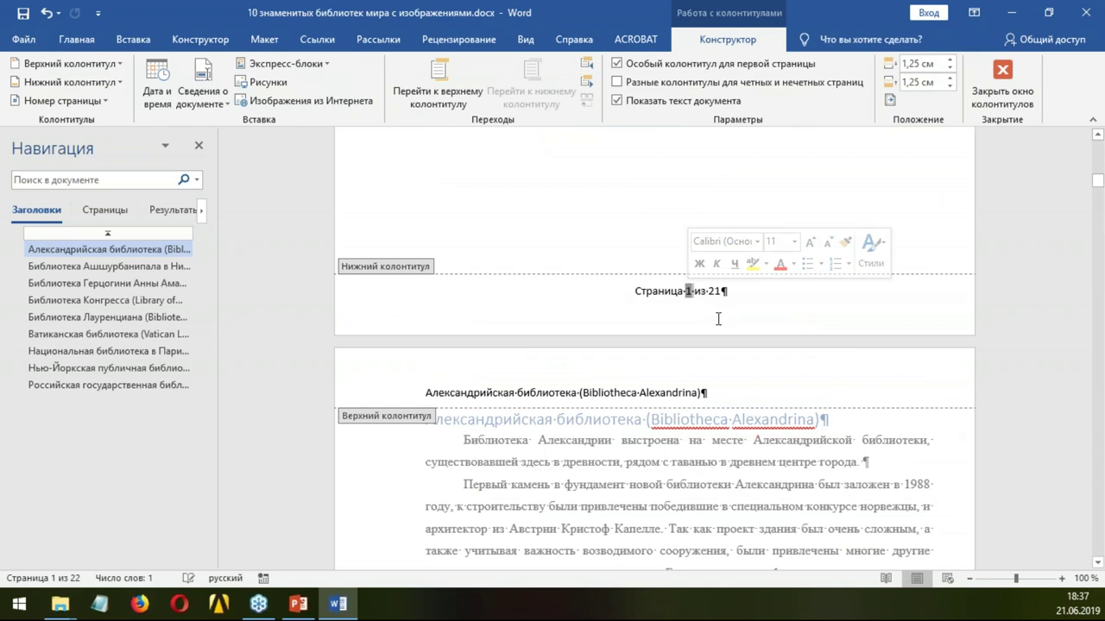
{"action": "left_click", "coordinate": [713, 291]}
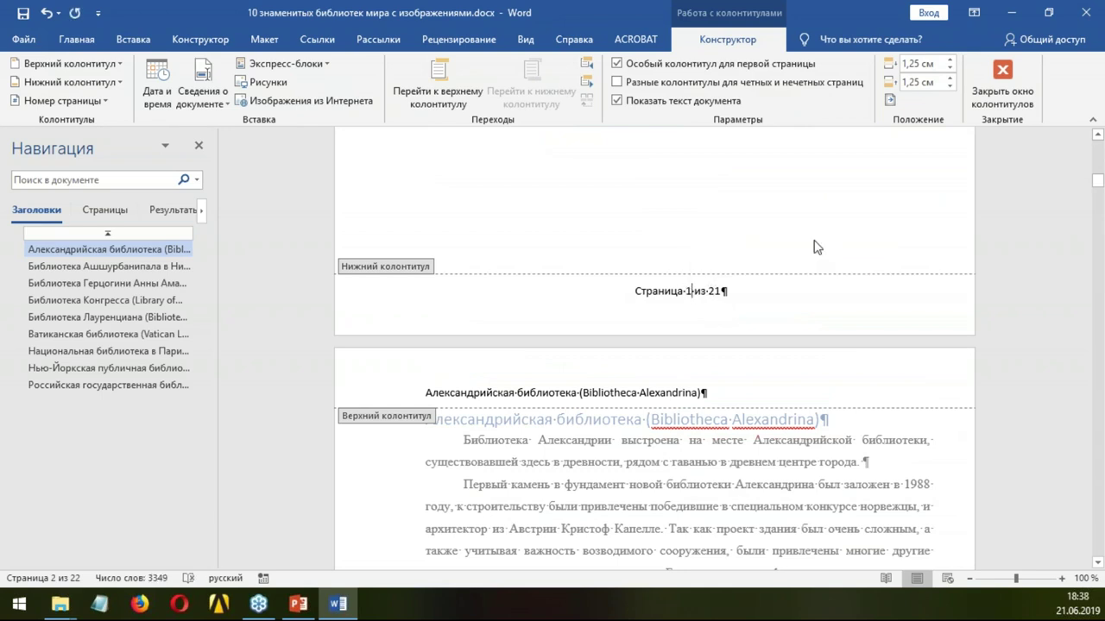
{"action": "double_click", "coordinate": [672, 235]}
{"action": "scroll", "coordinate": [484, 246], "scroll_direction": "up", "scroll_amount": 1}
{"action": "scroll", "coordinate": [442, 266], "scroll_direction": "up", "scroll_amount": 3}
{"action": "scroll", "coordinate": [445, 250], "scroll_direction": "up", "scroll_amount": 5}
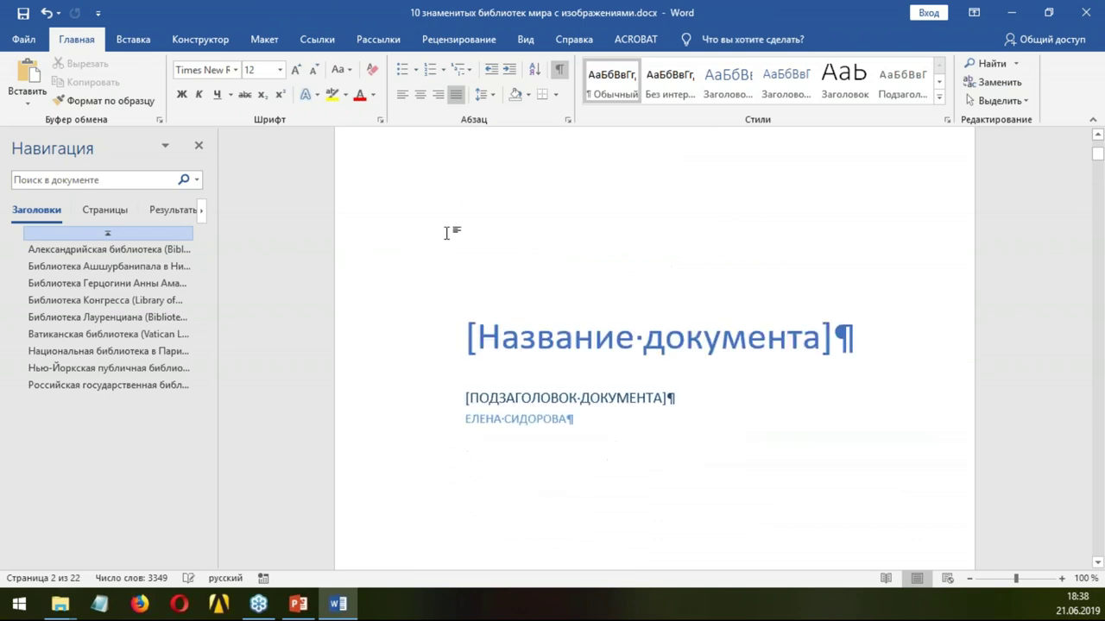
{"action": "scroll", "coordinate": [446, 238], "scroll_direction": "up", "scroll_amount": 5}
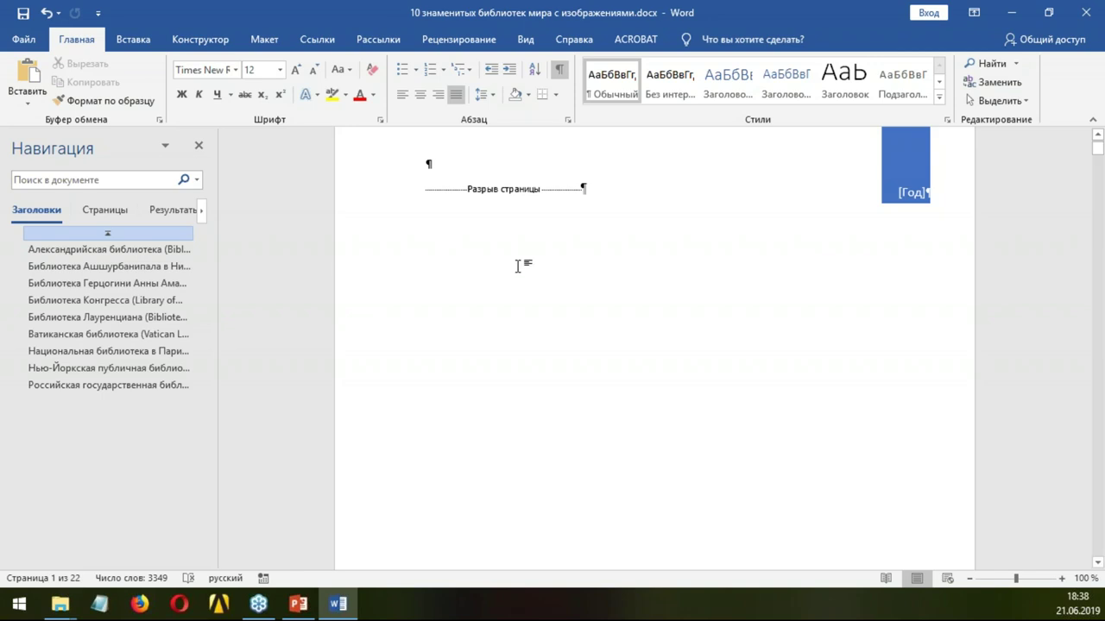
{"action": "scroll", "coordinate": [560, 326], "scroll_direction": "down", "scroll_amount": 3}
{"action": "double_click", "coordinate": [688, 250]}
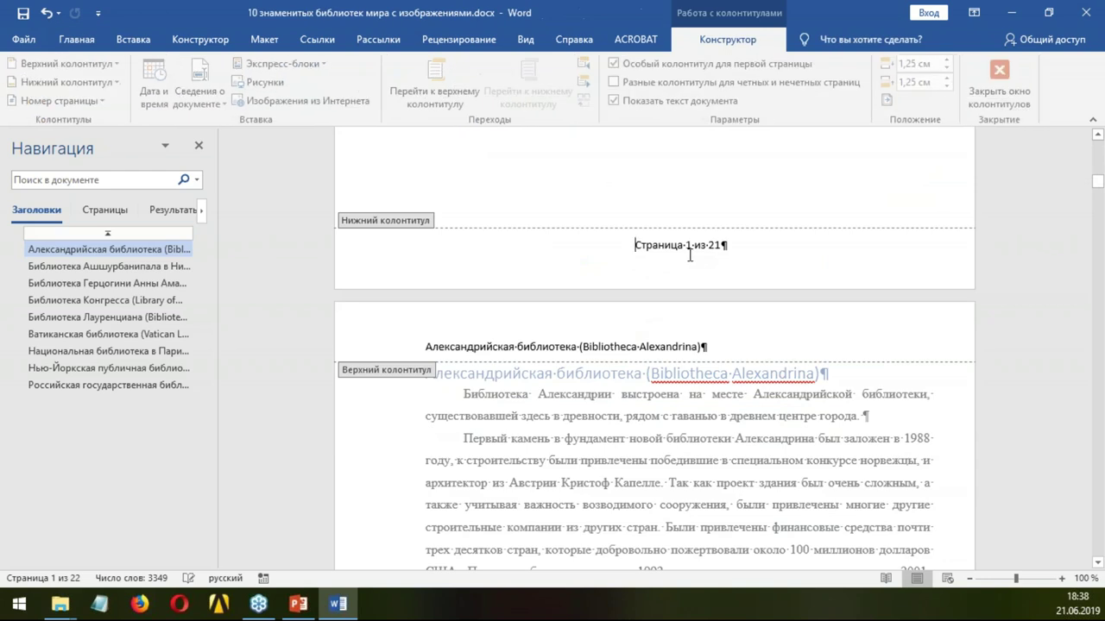
Leave the page-number field unchanged, close footer editing and scroll up to the Ion cover page.
{"action": "right_click", "coordinate": [688, 248]}
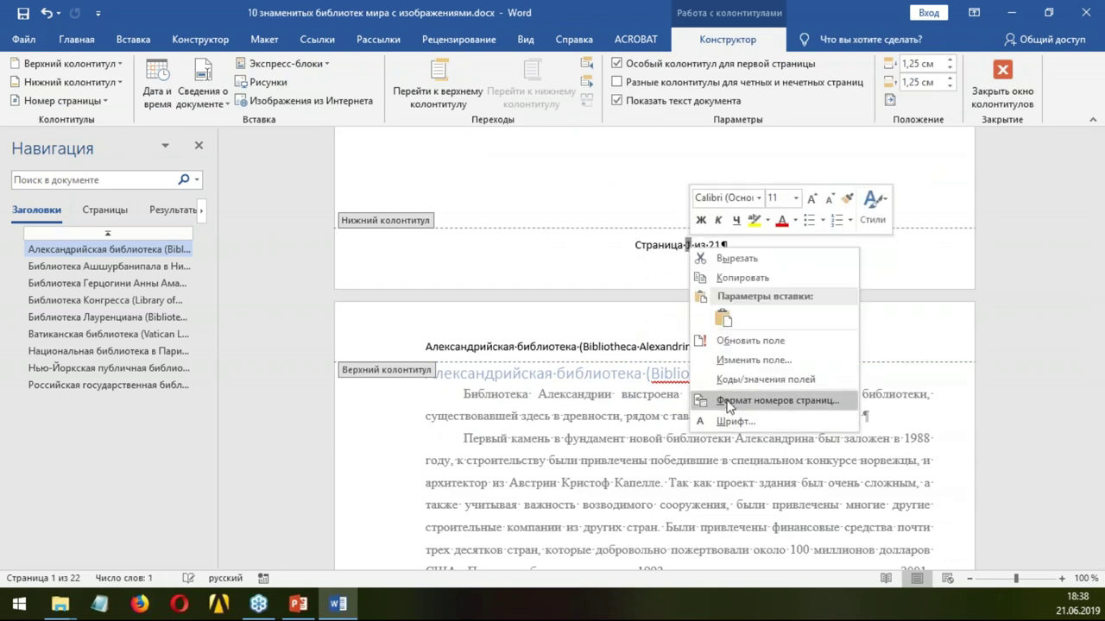
{"action": "left_click", "coordinate": [658, 258]}
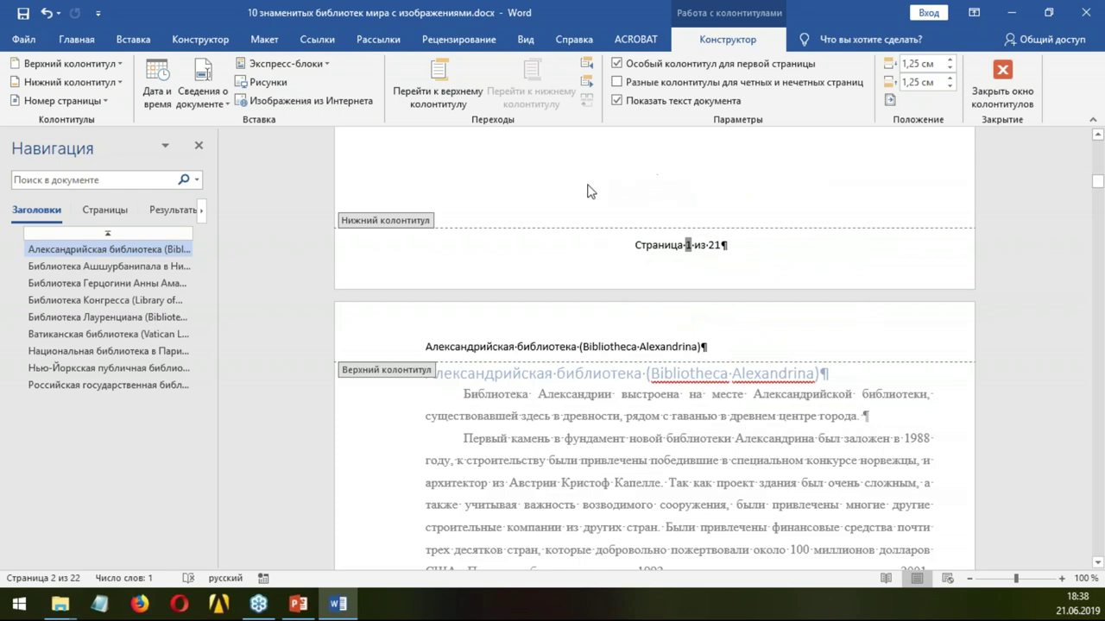
{"action": "left_click", "coordinate": [1001, 77]}
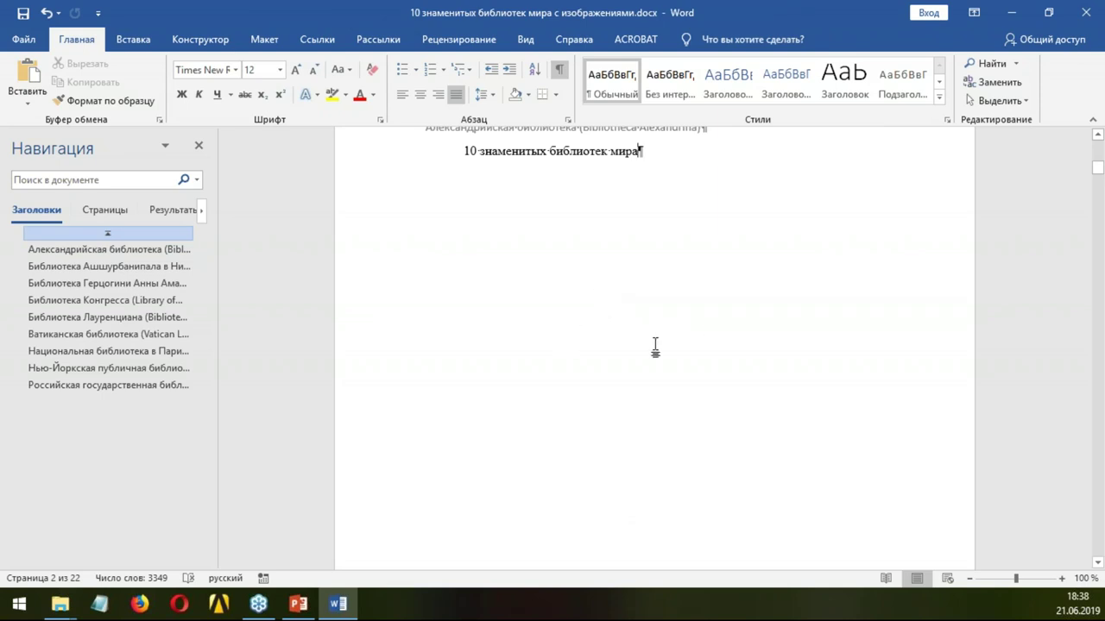
{"action": "scroll", "coordinate": [655, 346], "scroll_direction": "up", "scroll_amount": 5}
{"action": "scroll", "coordinate": [655, 346], "scroll_direction": "up", "scroll_amount": 10}
{"action": "scroll", "coordinate": [655, 346], "scroll_direction": "up", "scroll_amount": 5}
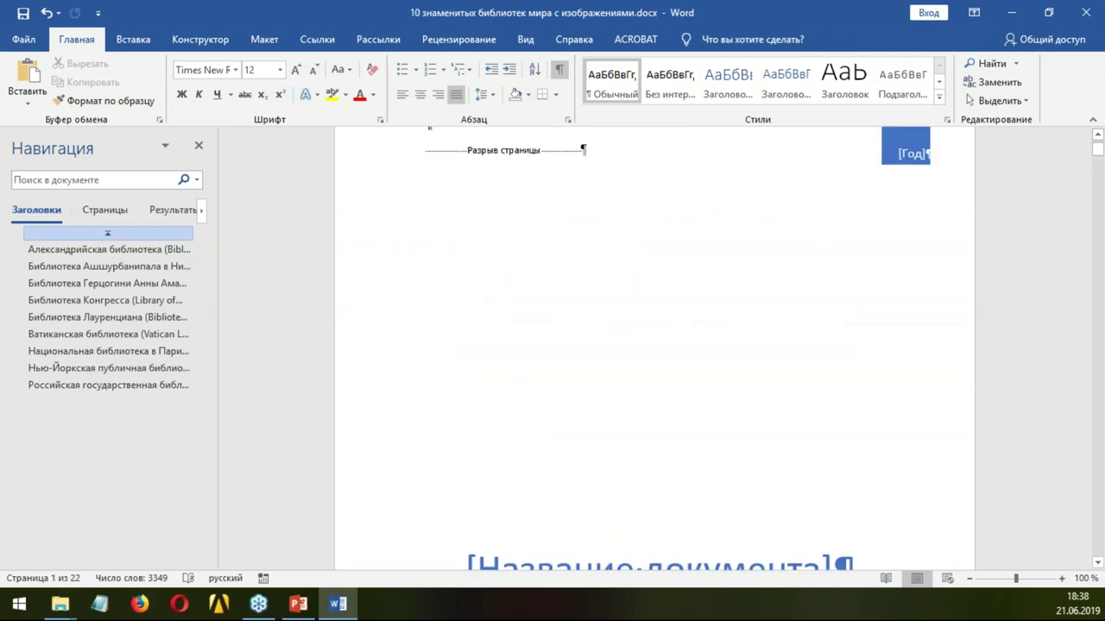
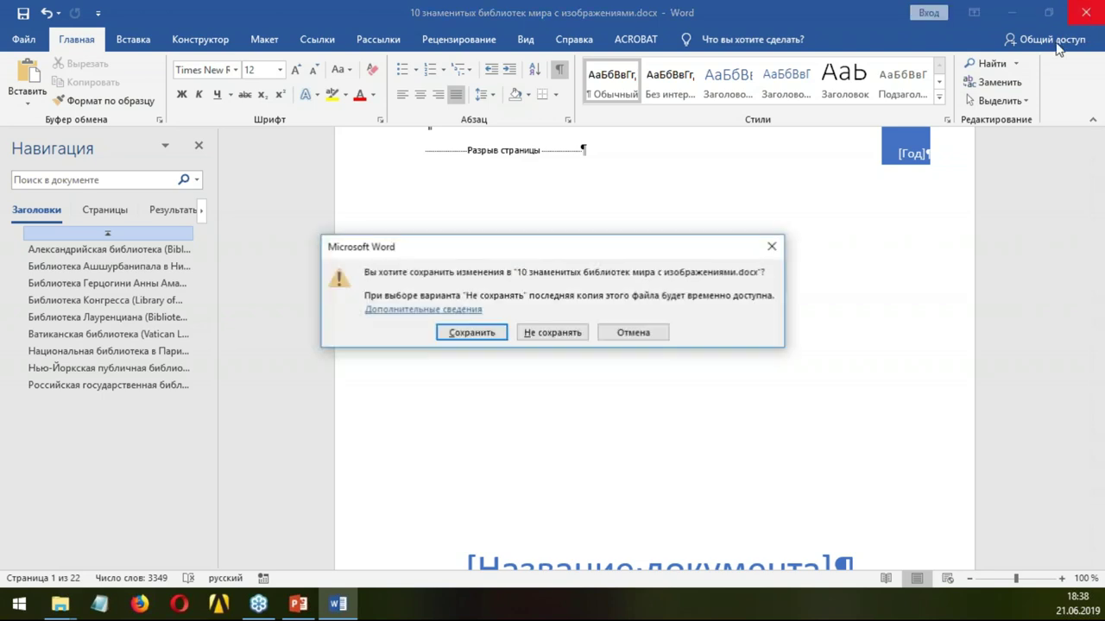
Close the library Word document and save its changes.
{"action": "left_click", "coordinate": [464, 336]}
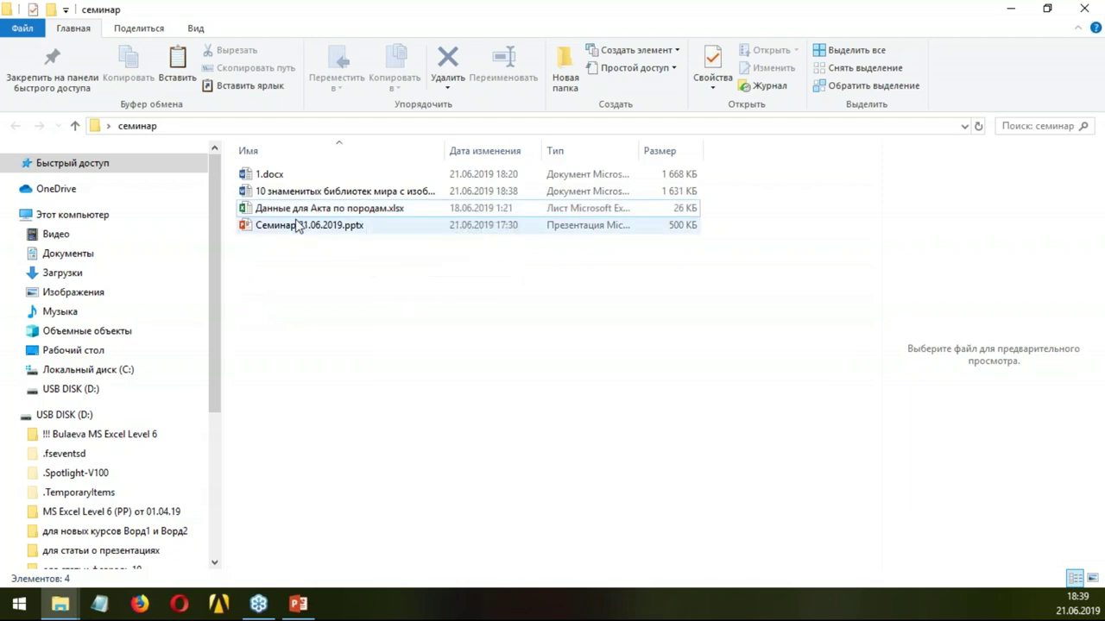
Open the workbook Данные для Акта по породам.xlsx from the семинар folder.
{"action": "double_click", "coordinate": [293, 208]}
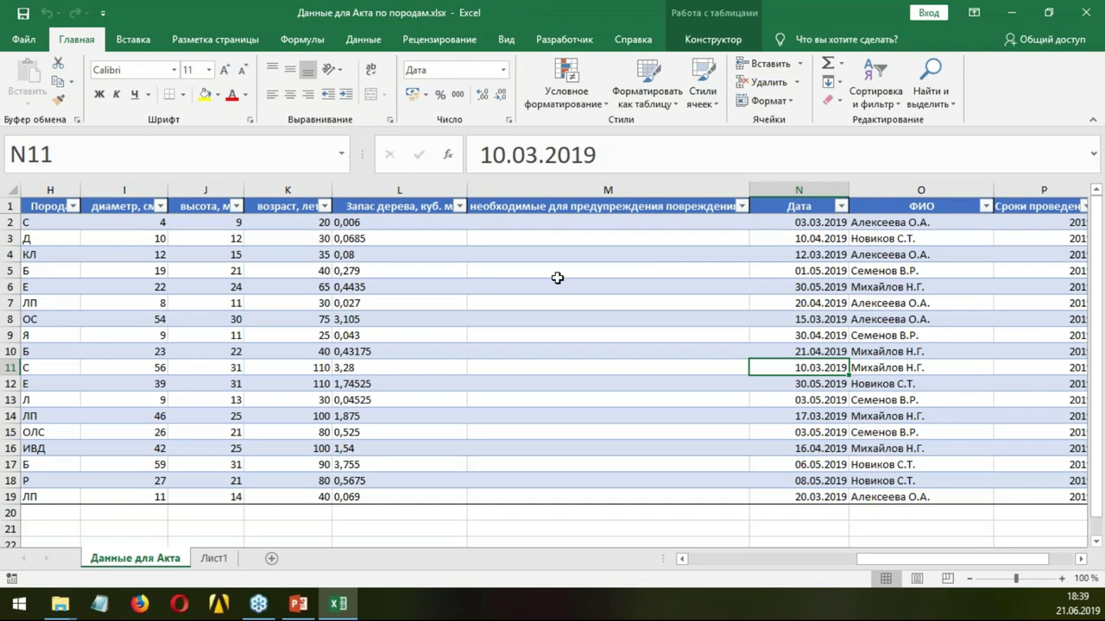
Zoom out the tree data table and choose Page Layout view on the Вид tab.
{"action": "scroll", "coordinate": [557, 277], "scroll_direction": "down", "scroll_amount": 1}
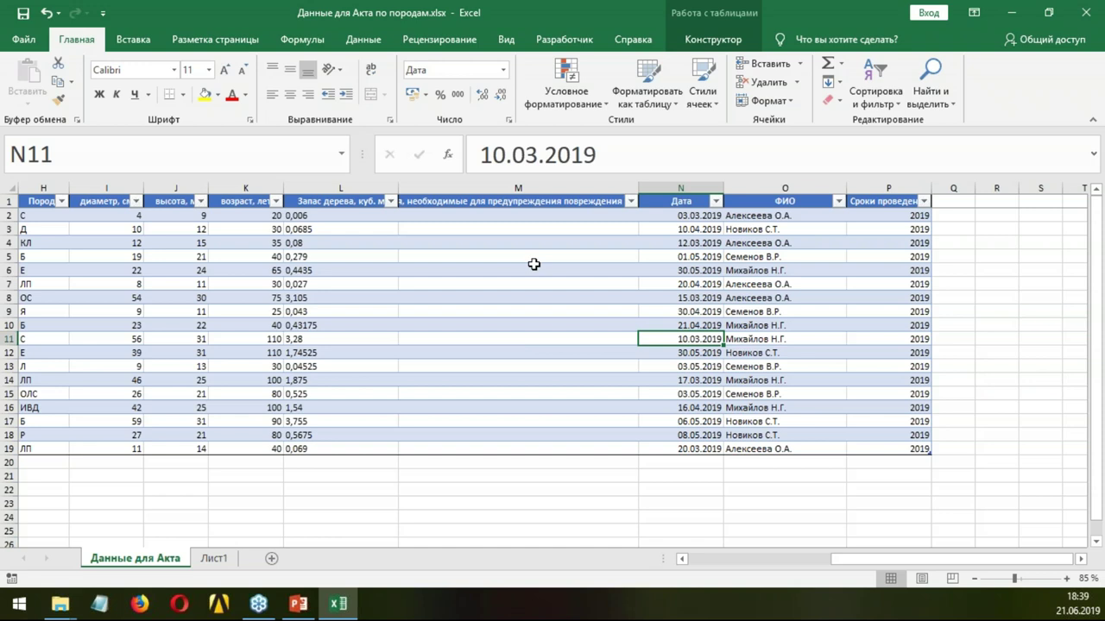
{"action": "left_click", "coordinate": [506, 40]}
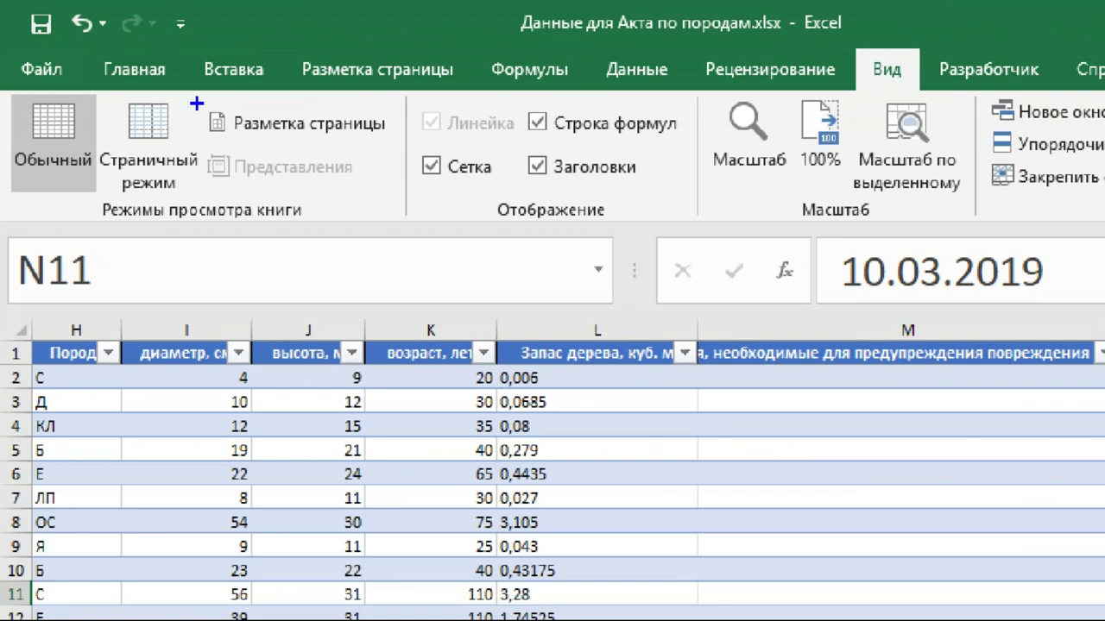
{"action": "left_click_drag", "start_coordinate": [192, 101], "coordinate": [395, 148]}
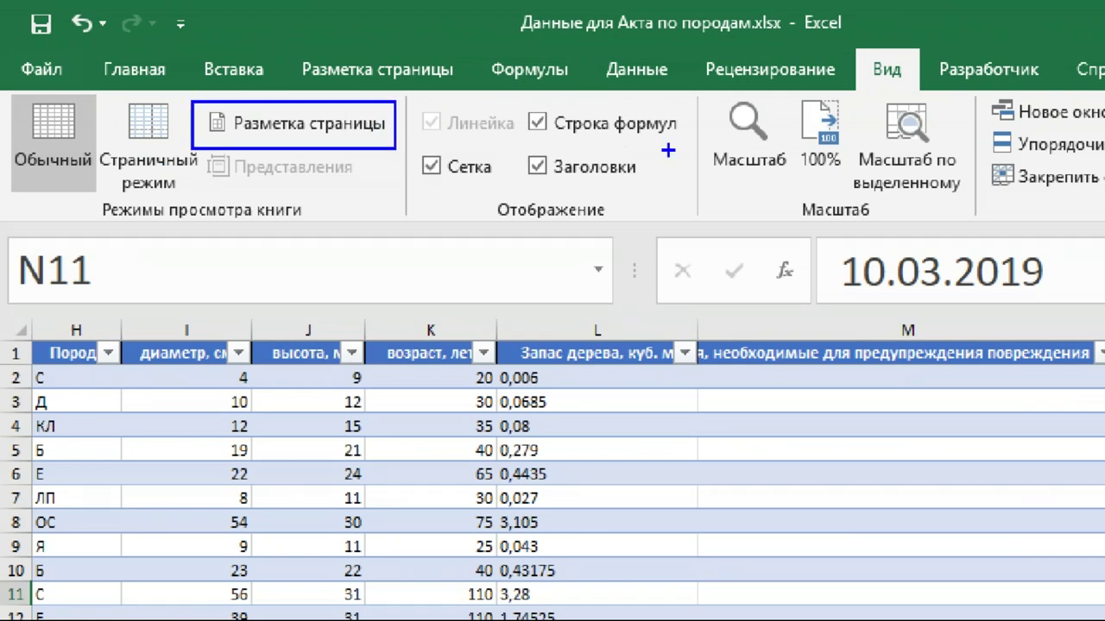
{"action": "left_click_drag", "start_coordinate": [869, 51], "coordinate": [920, 88]}
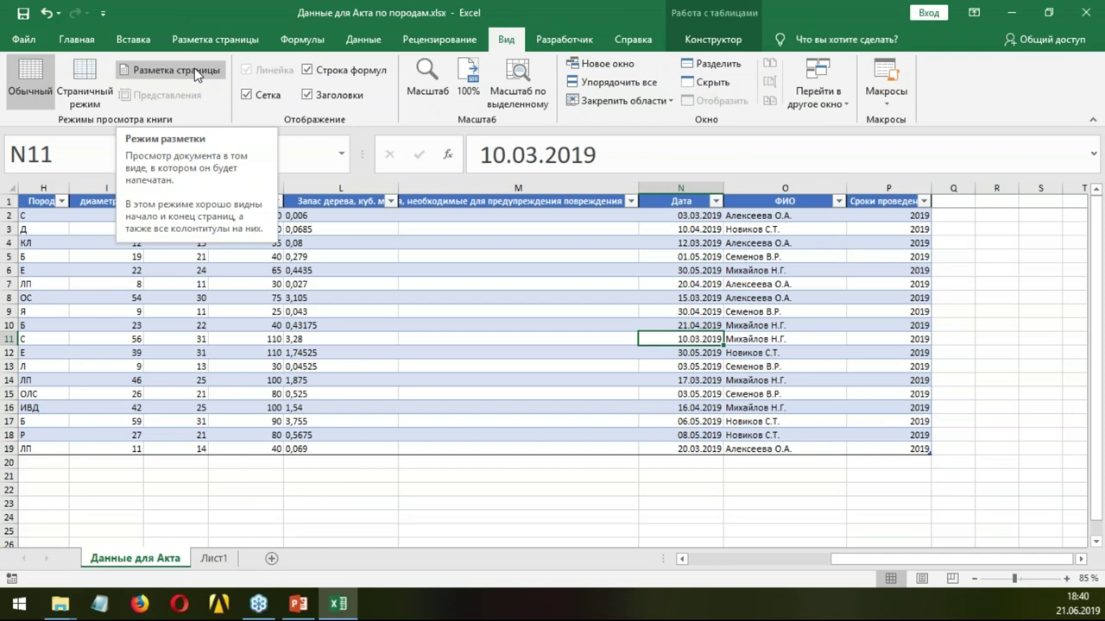
{"action": "left_click", "coordinate": [195, 72]}
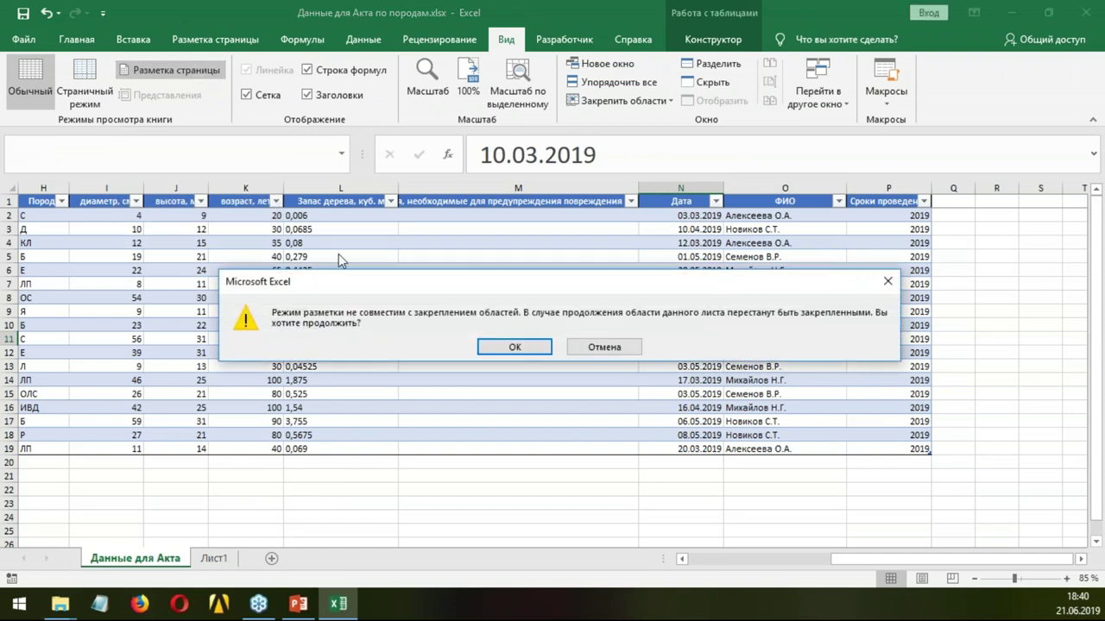
Confirm unfreezing the panes and scroll through the pages in Page Layout view.
{"action": "left_click", "coordinate": [512, 347]}
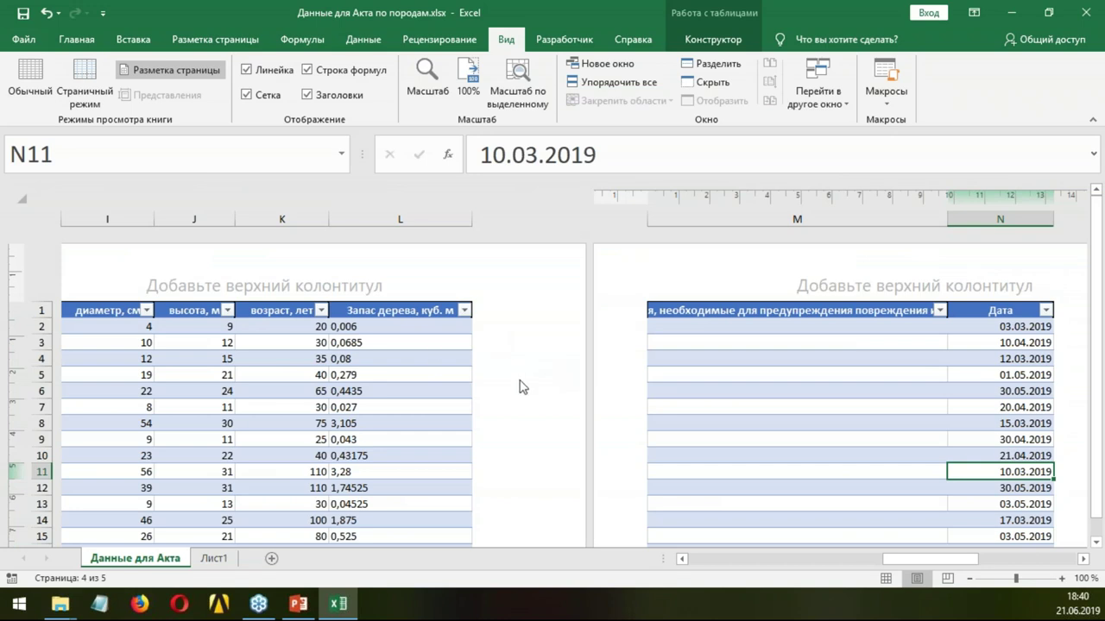
{"action": "scroll", "coordinate": [407, 345], "scroll_direction": "down", "scroll_amount": 1}
{"action": "scroll", "coordinate": [406, 345], "scroll_direction": "down", "scroll_amount": 1}
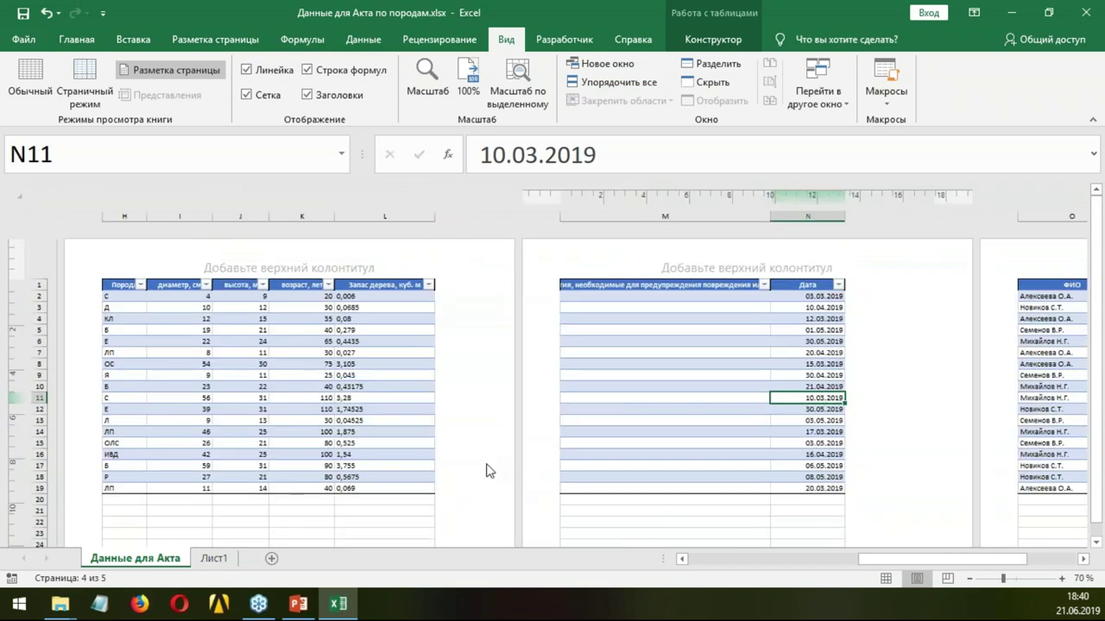
{"action": "mouse_move", "coordinate": [878, 556]}
{"action": "left_mouse_down"}
{"action": "mouse_move", "coordinate": [620, 533]}
{"action": "mouse_move", "coordinate": [964, 549]}
{"action": "mouse_move", "coordinate": [699, 536]}
{"action": "left_mouse_up"}
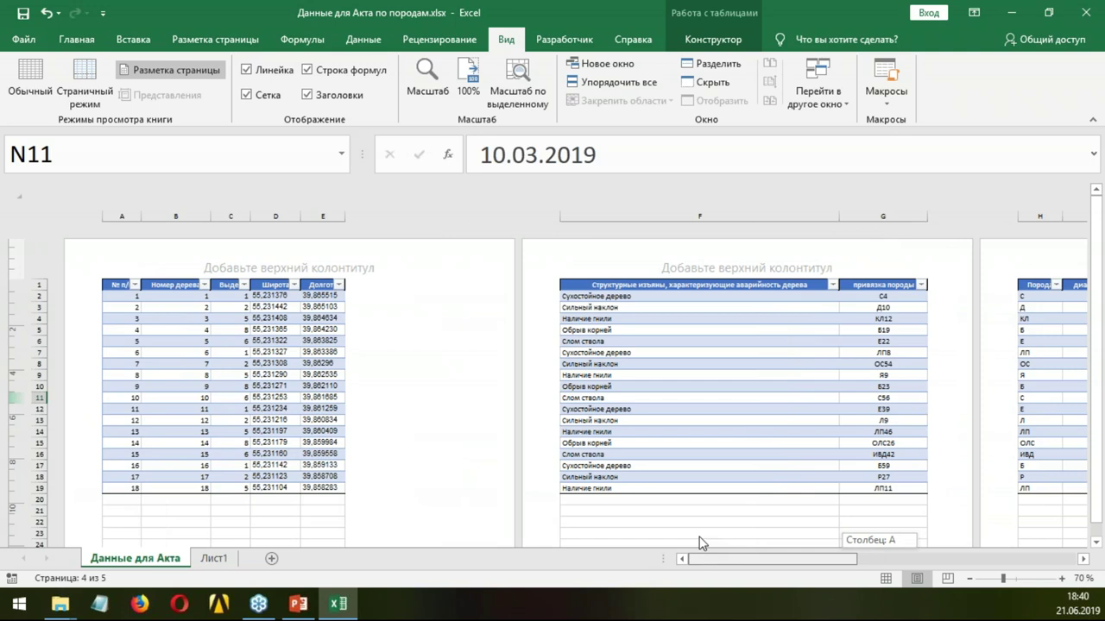
{"action": "left_click_drag", "start_coordinate": [700, 541], "coordinate": [698, 534]}
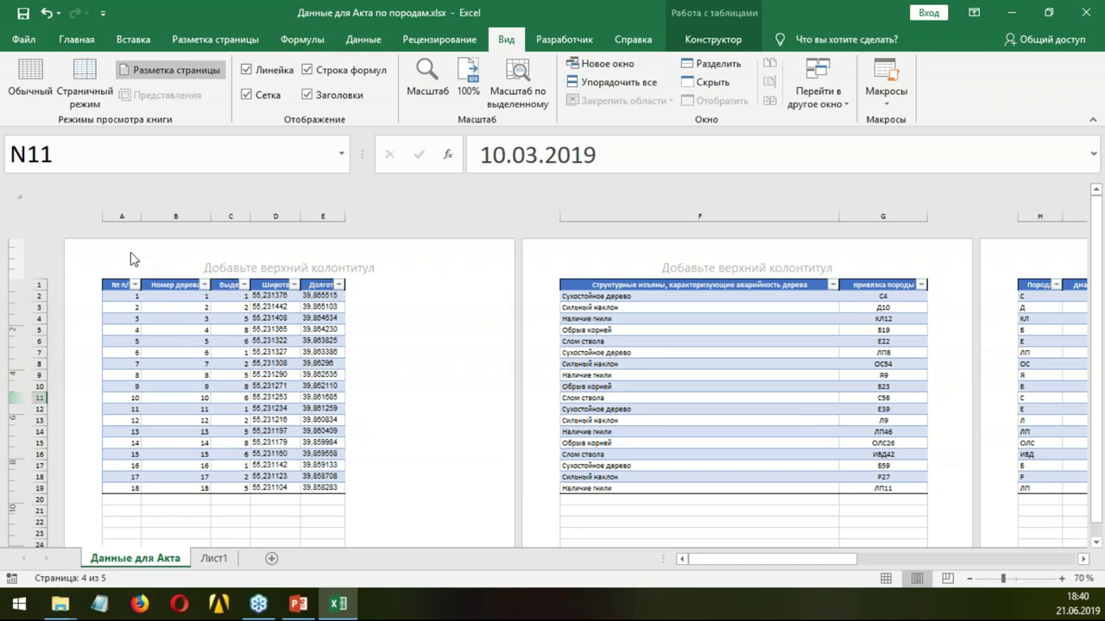
{"action": "scroll", "coordinate": [263, 390], "scroll_direction": "down", "scroll_amount": 3}
{"action": "scroll", "coordinate": [264, 371], "scroll_direction": "down", "scroll_amount": 6}
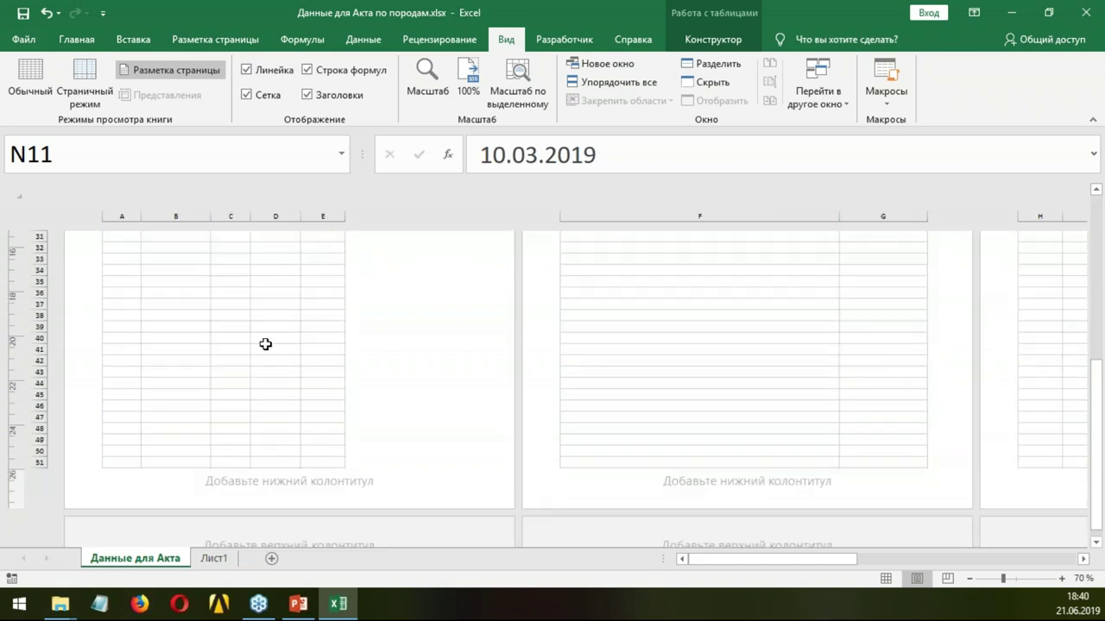
{"action": "scroll", "coordinate": [207, 371], "scroll_direction": "down", "scroll_amount": 6}
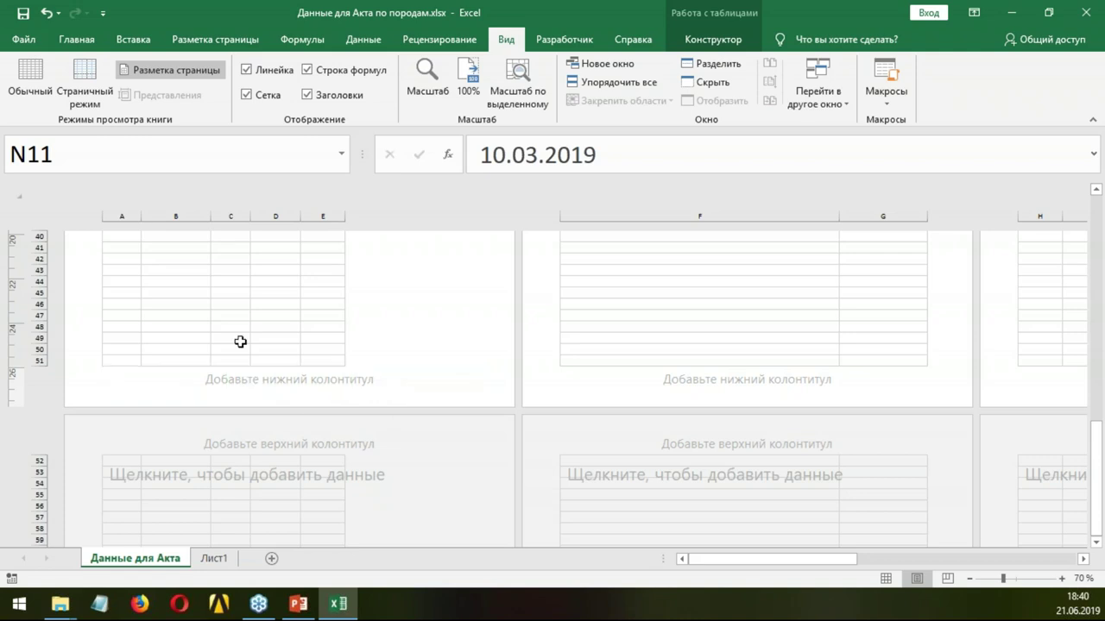
{"action": "scroll", "coordinate": [241, 319], "scroll_direction": "up", "scroll_amount": 10}
{"action": "scroll", "coordinate": [244, 319], "scroll_direction": "up", "scroll_amount": 3}
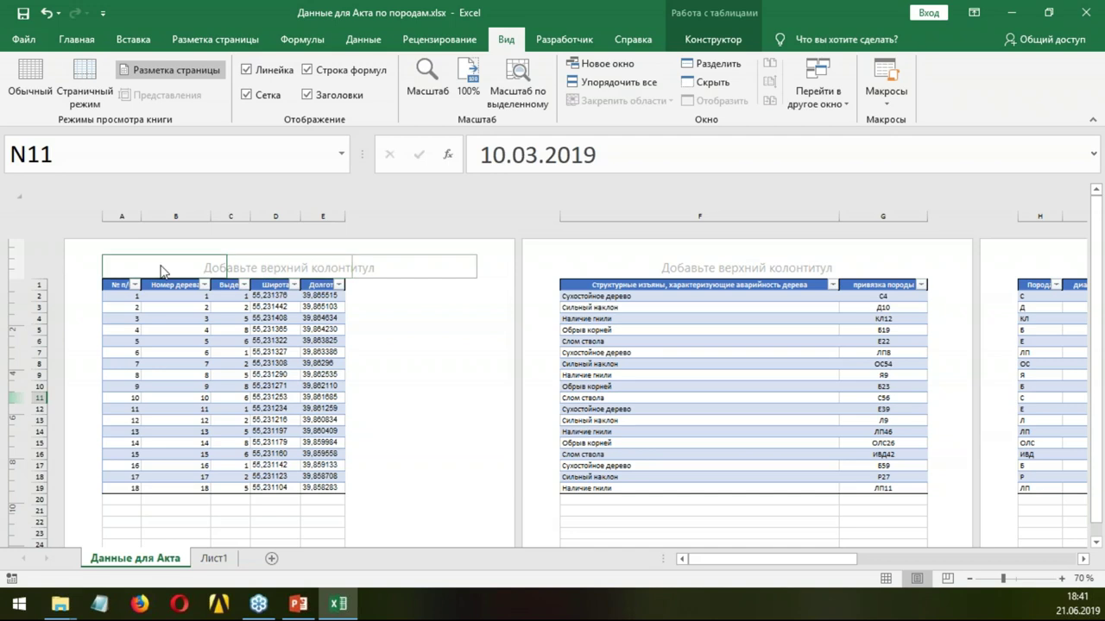
Enter the author's full name in the left header section, correcting the typos.
{"action": "left_click", "coordinate": [133, 271]}
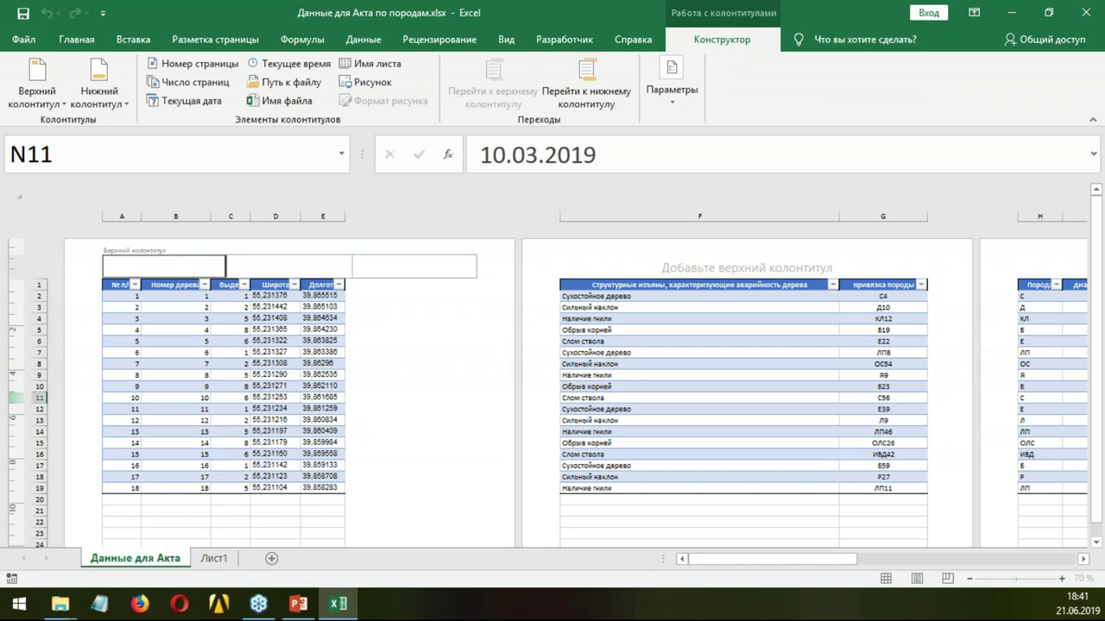
{"action": "left_click", "coordinate": [136, 261]}
{"action": "key", "text": "BackSpace"}
{"action": "type", "text": "а"}
{"action": "left_click", "coordinate": [154, 346]}
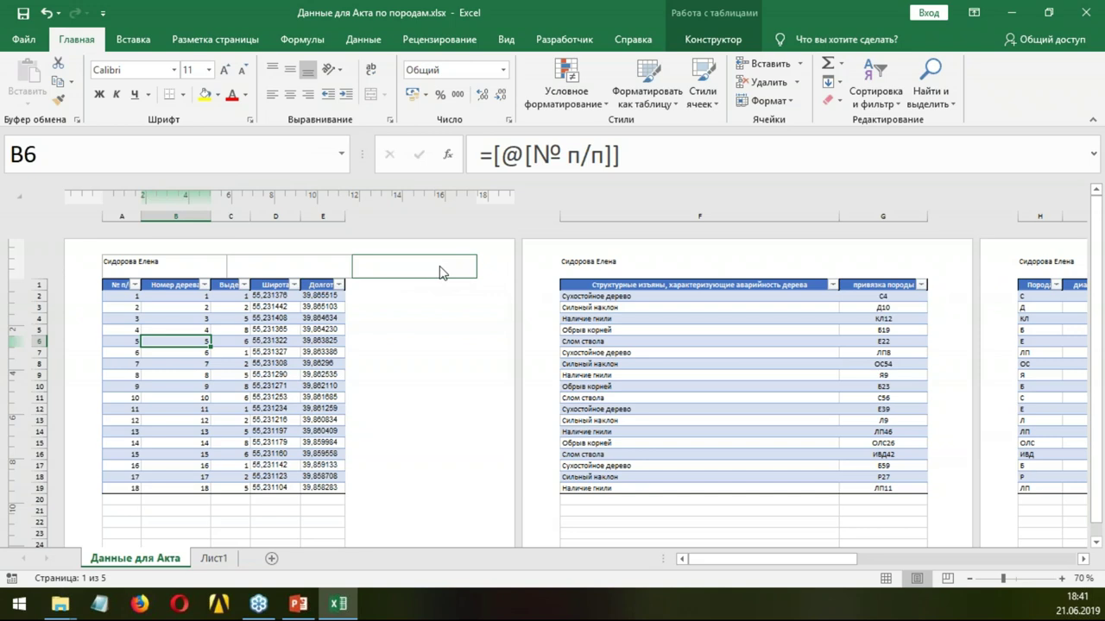
Insert the current date, 21.06.2019, into the right header section.
{"action": "left_click", "coordinate": [440, 273]}
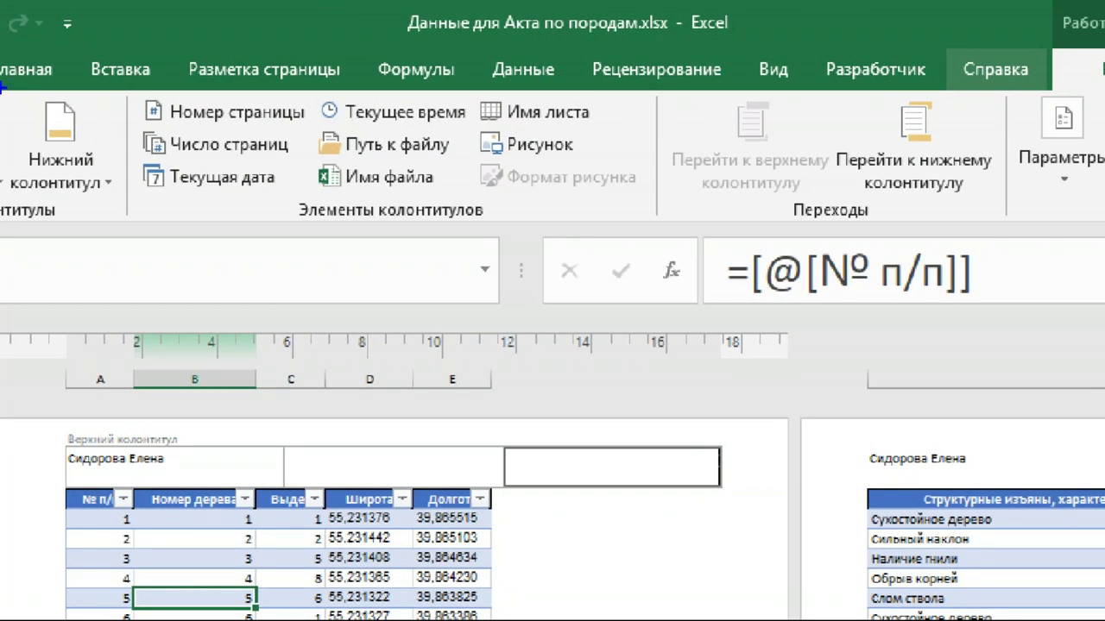
{"action": "mouse_move", "coordinate": [129, 92]}
{"action": "left_mouse_down"}
{"action": "mouse_move", "coordinate": [670, 236]}
{"action": "mouse_move", "coordinate": [658, 224]}
{"action": "left_mouse_up"}
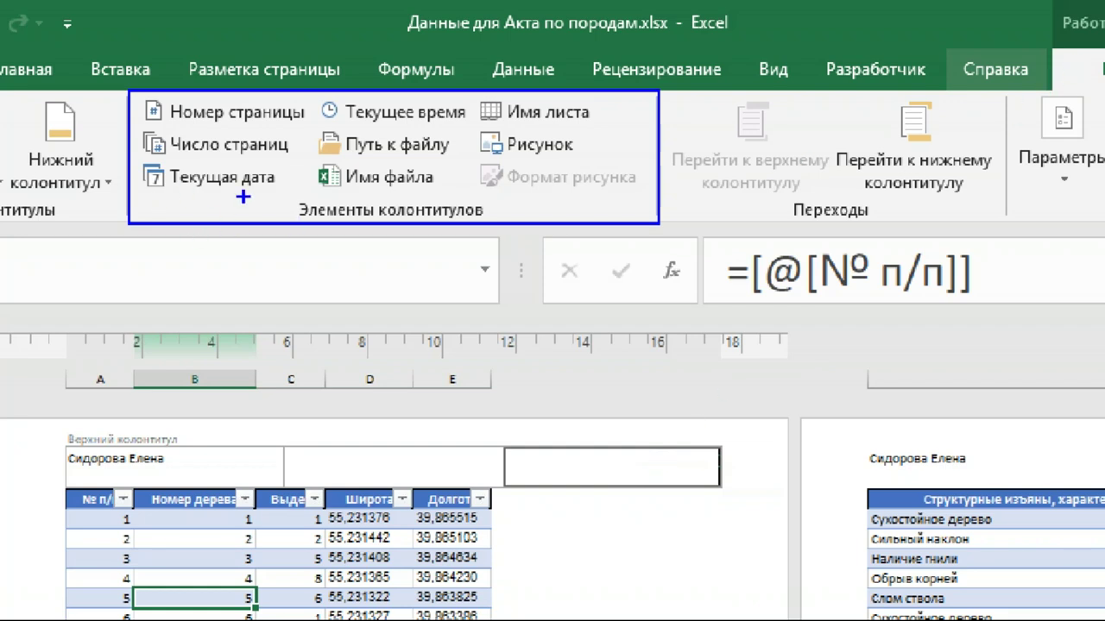
{"action": "left_click_drag", "start_coordinate": [136, 162], "coordinate": [285, 193]}
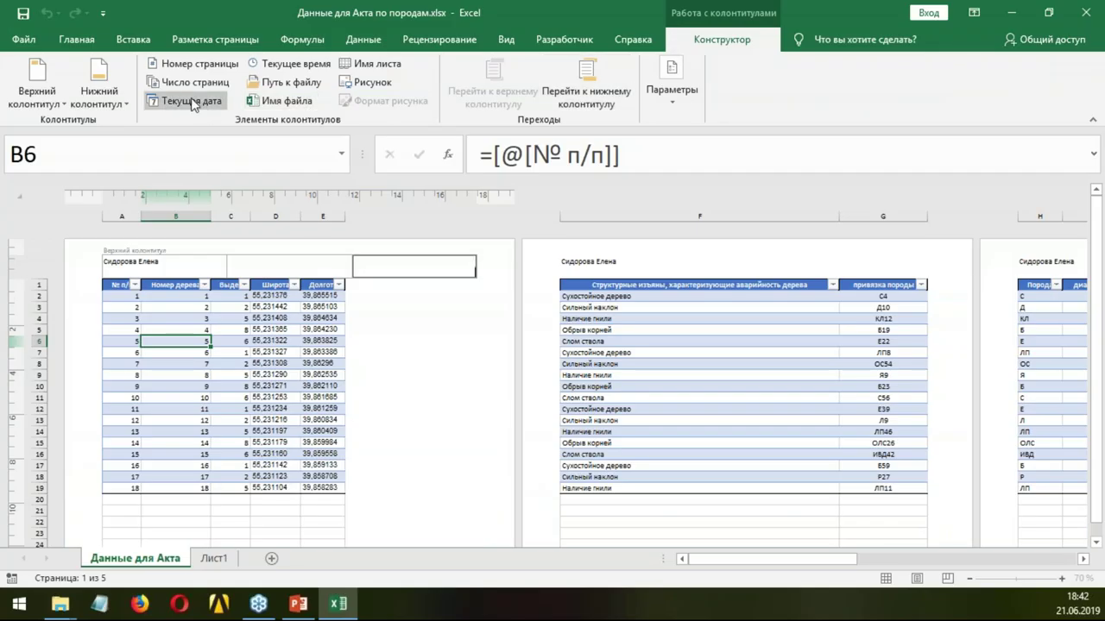
{"action": "left_click", "coordinate": [190, 102]}
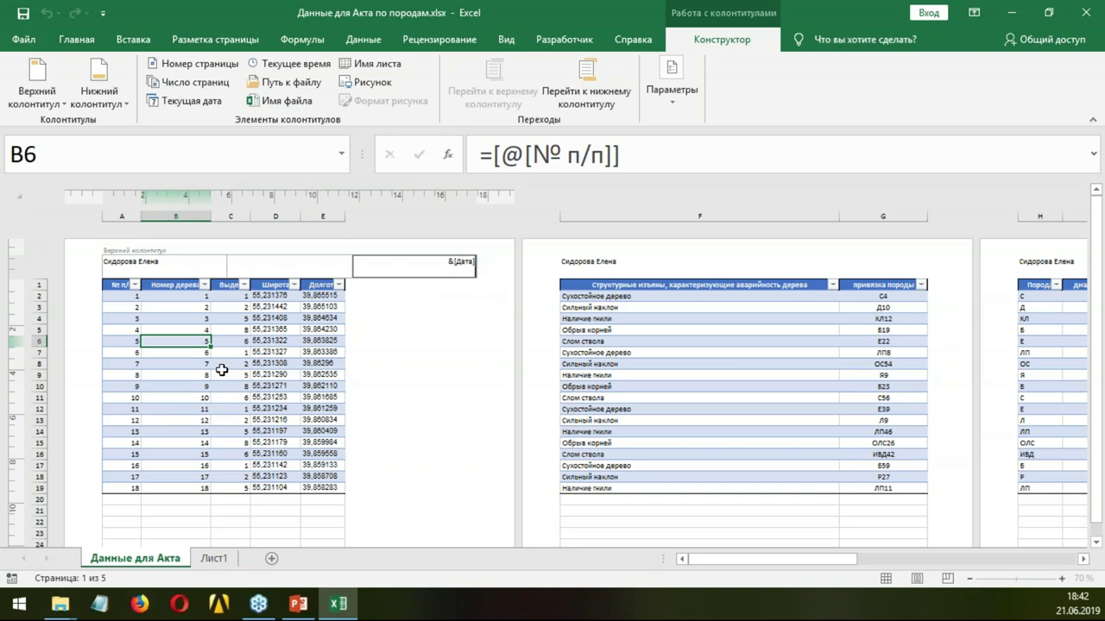
{"action": "left_click", "coordinate": [222, 369]}
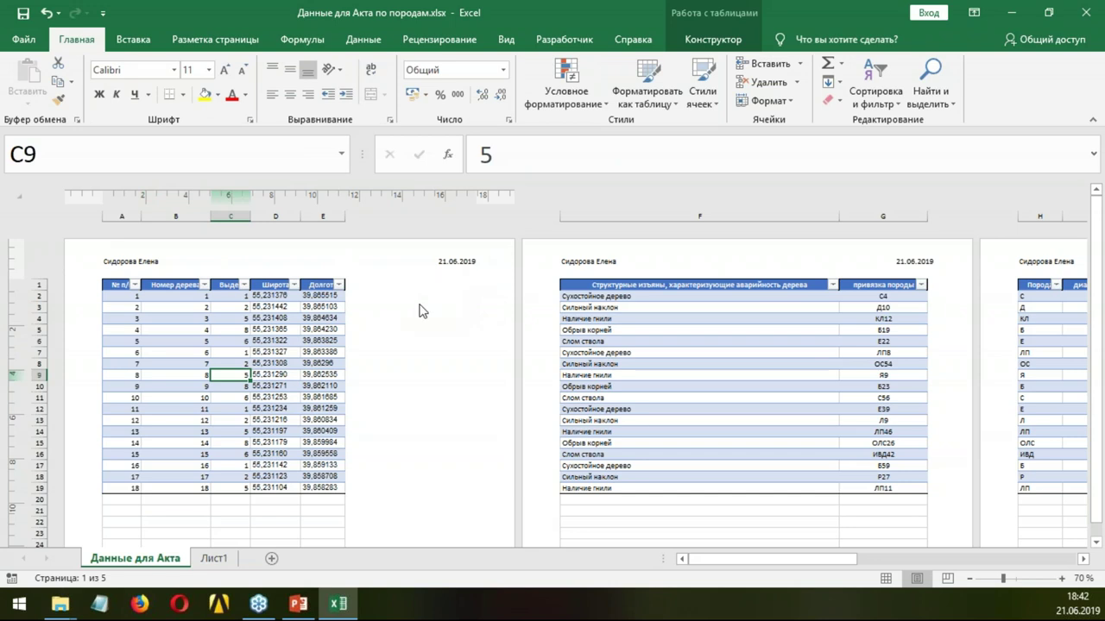
Scroll to the bottom of the page and start editing the centre footer section.
{"action": "scroll", "coordinate": [288, 315], "scroll_direction": "down", "scroll_amount": 3}
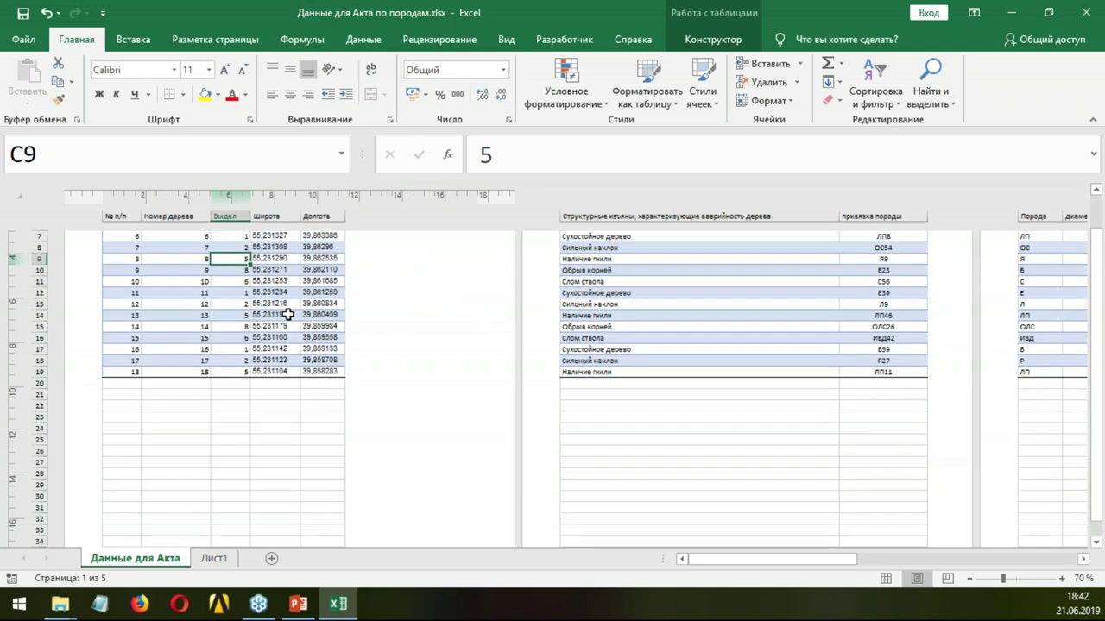
{"action": "scroll", "coordinate": [287, 316], "scroll_direction": "up", "scroll_amount": 3}
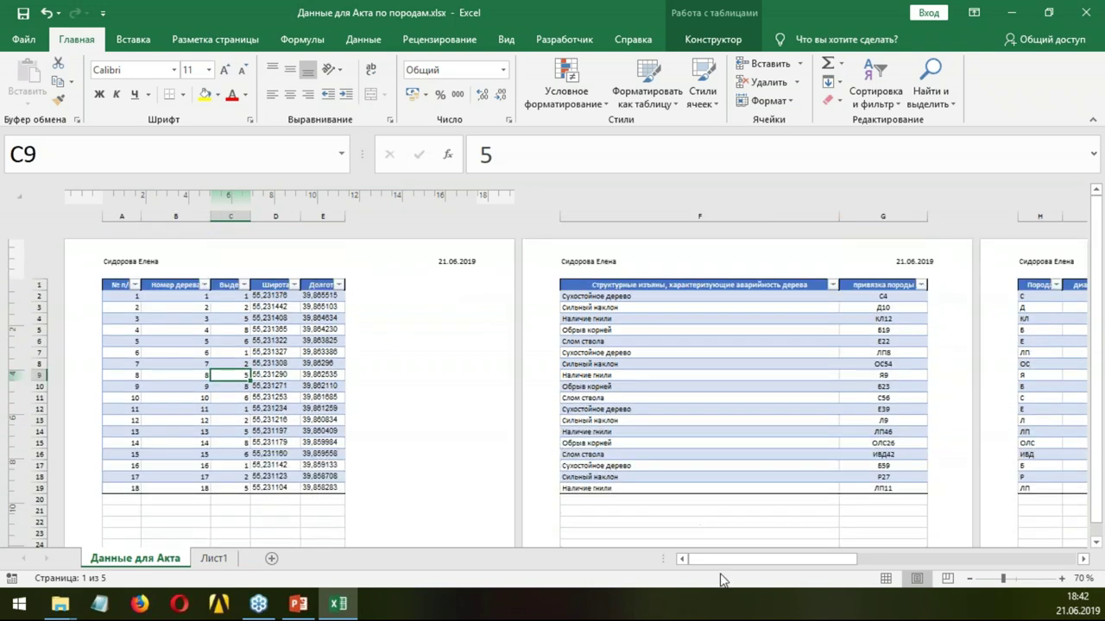
{"action": "left_click_drag", "start_coordinate": [715, 560], "coordinate": [991, 559]}
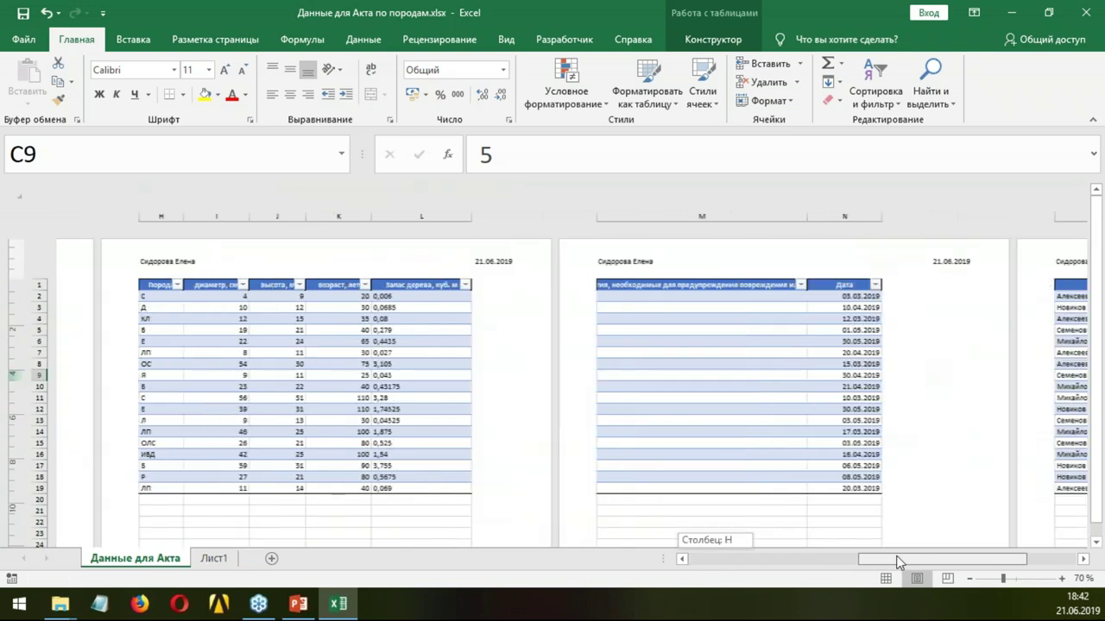
{"action": "scroll", "coordinate": [397, 394], "scroll_direction": "down", "scroll_amount": 5}
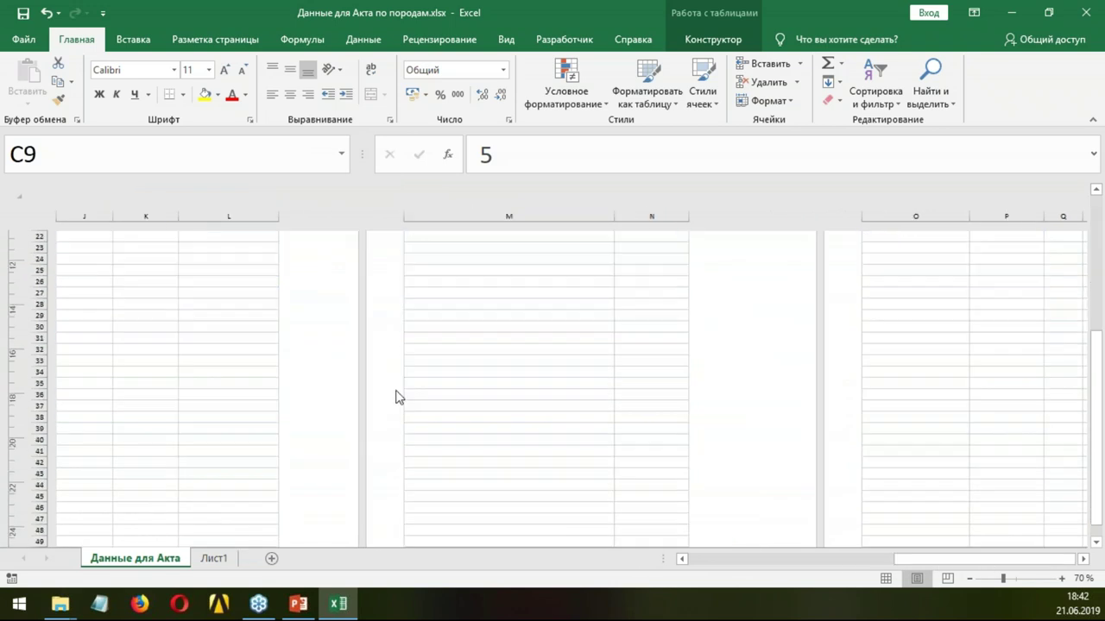
{"action": "scroll", "coordinate": [402, 388], "scroll_direction": "down", "scroll_amount": 5}
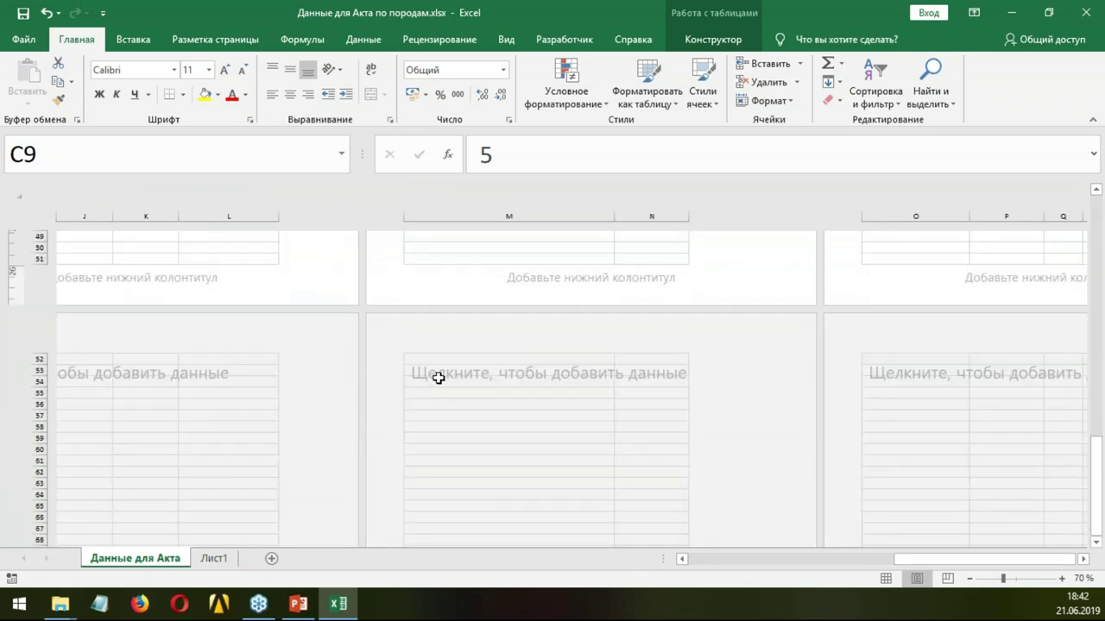
{"action": "scroll", "coordinate": [496, 354], "scroll_direction": "up", "scroll_amount": 7}
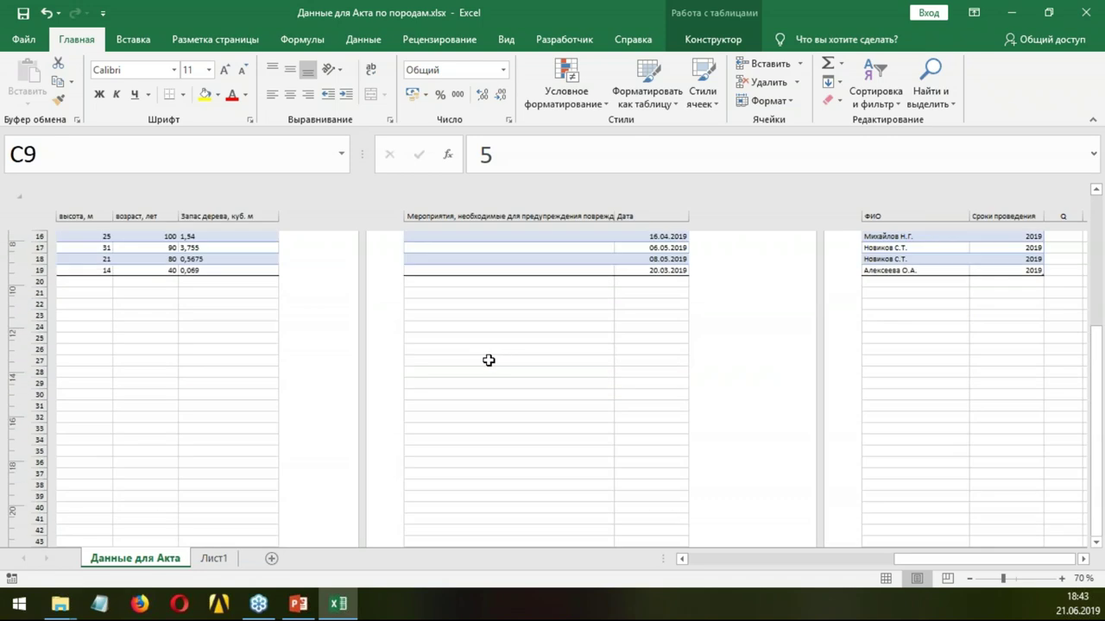
{"action": "scroll", "coordinate": [488, 354], "scroll_direction": "up", "scroll_amount": 3}
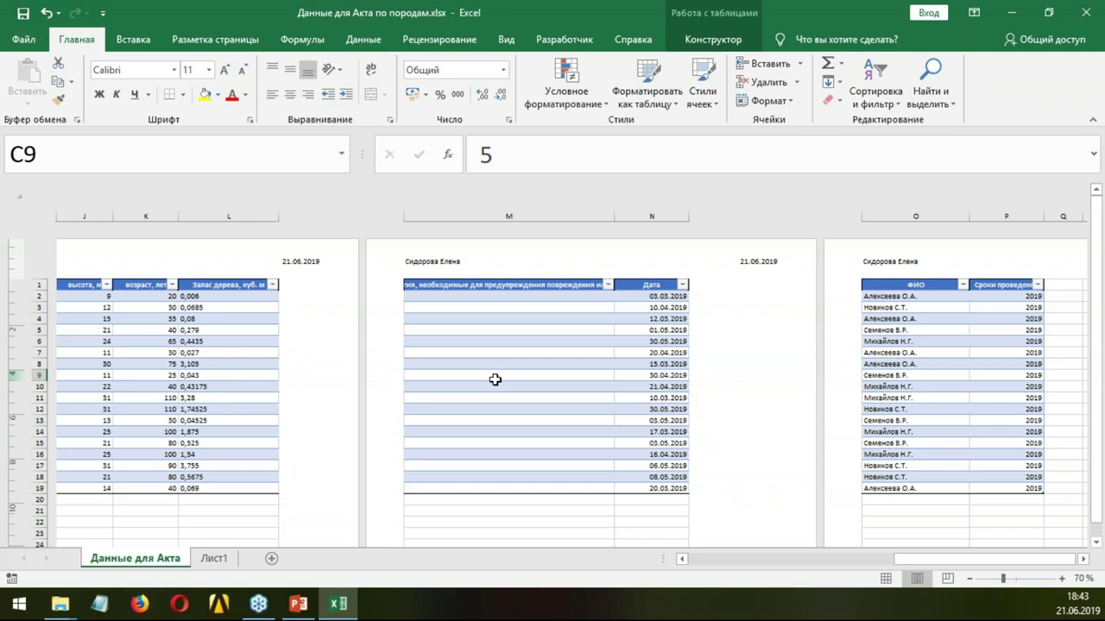
{"action": "scroll", "coordinate": [160, 369], "scroll_direction": "down", "scroll_amount": 5}
{"action": "scroll", "coordinate": [161, 369], "scroll_direction": "down", "scroll_amount": 5}
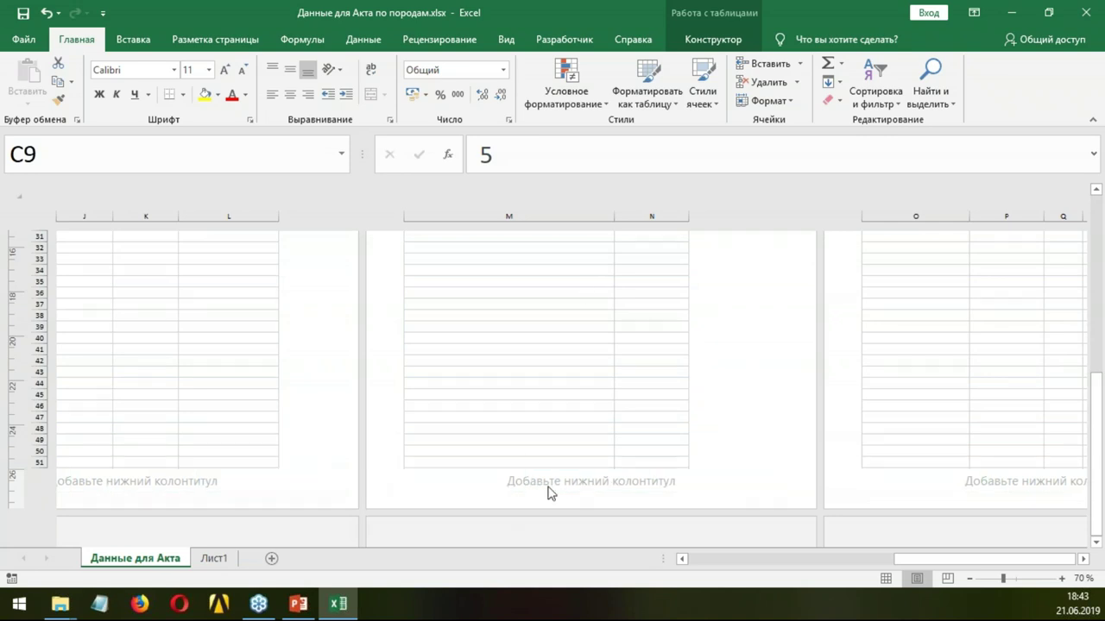
{"action": "left_click", "coordinate": [584, 482]}
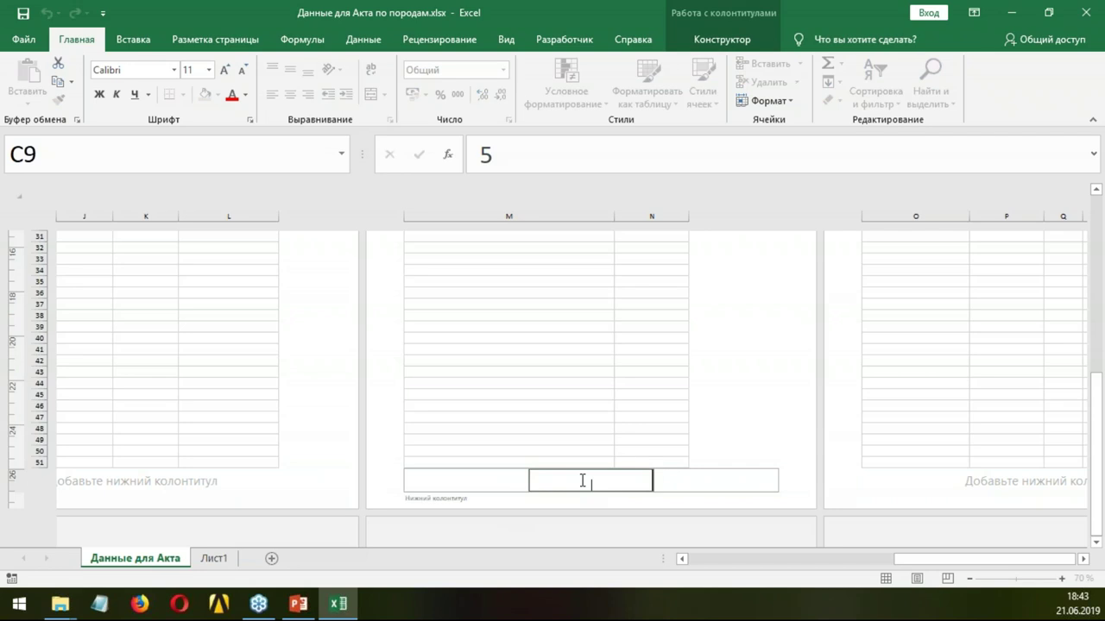
Insert the page number into the centre footer and review the numbered pages.
{"action": "left_click", "coordinate": [706, 43]}
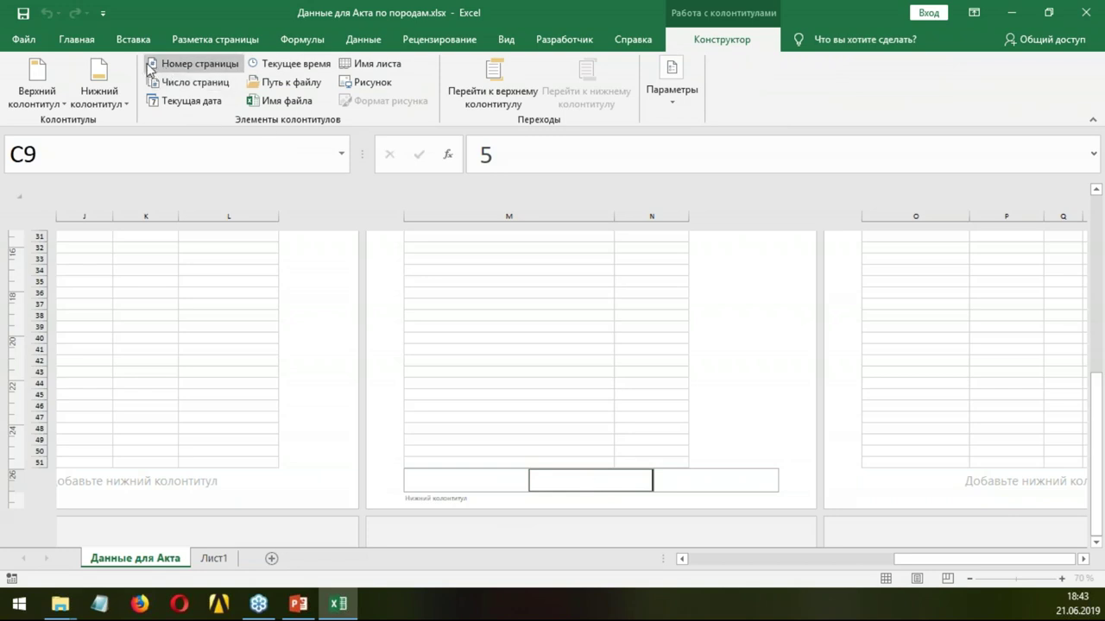
{"action": "left_click", "coordinate": [200, 69]}
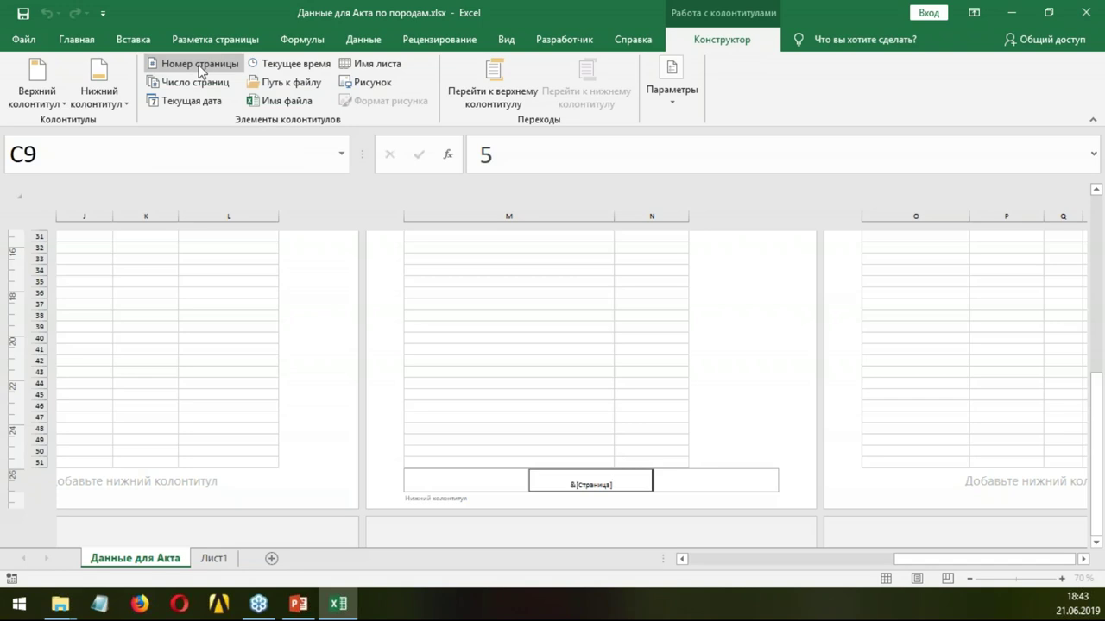
{"action": "left_click", "coordinate": [523, 328]}
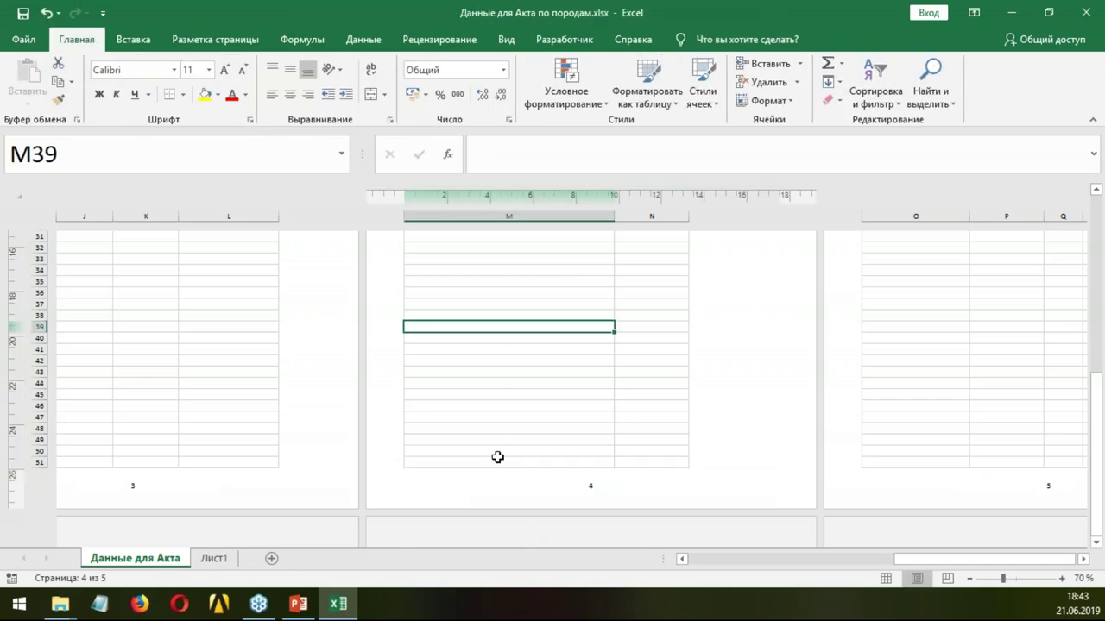
{"action": "left_click_drag", "start_coordinate": [924, 560], "coordinate": [649, 580]}
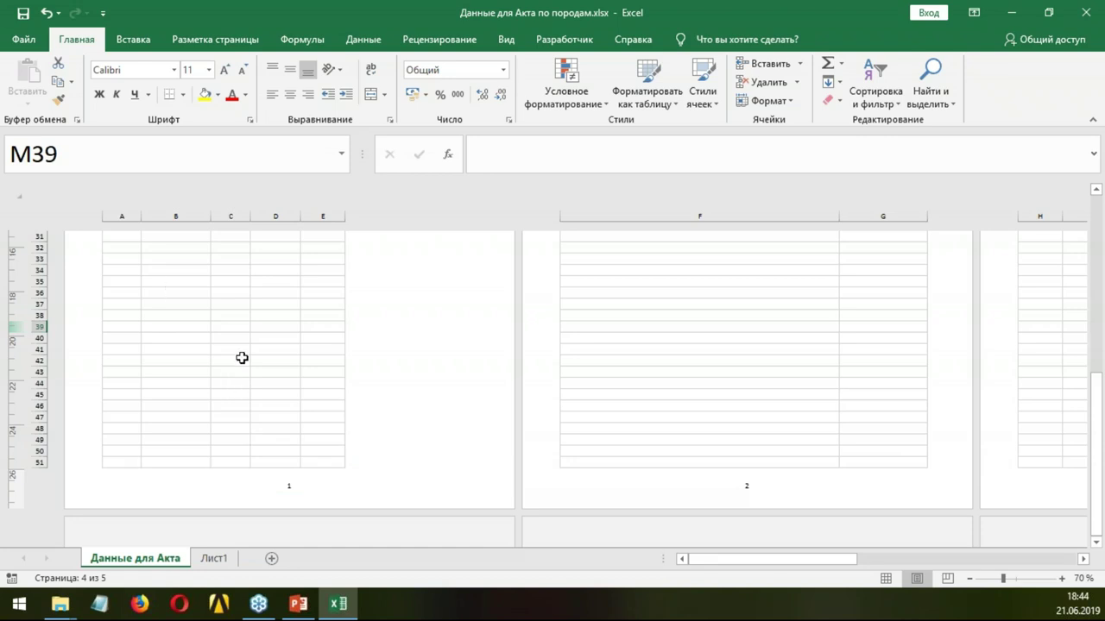
{"action": "scroll", "coordinate": [242, 326], "scroll_direction": "up", "scroll_amount": 8}
{"action": "scroll", "coordinate": [244, 326], "scroll_direction": "up", "scroll_amount": 1}
{"action": "scroll", "coordinate": [244, 326], "scroll_direction": "down", "scroll_amount": 4}
{"action": "scroll", "coordinate": [239, 327], "scroll_direction": "down", "scroll_amount": 7}
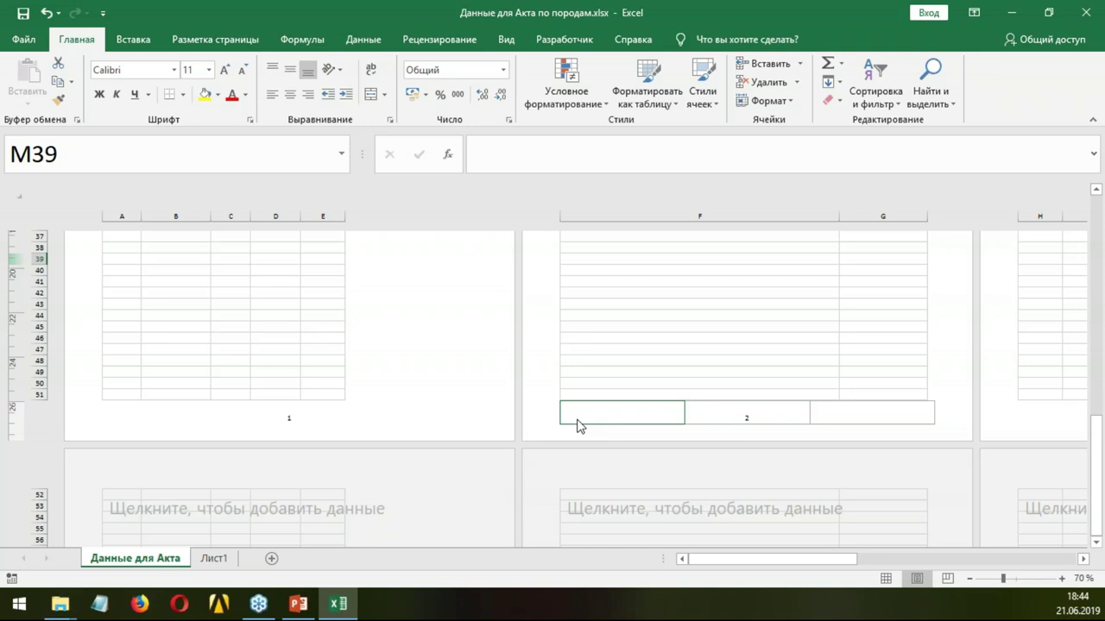
{"action": "scroll", "coordinate": [222, 325], "scroll_direction": "up", "scroll_amount": 9}
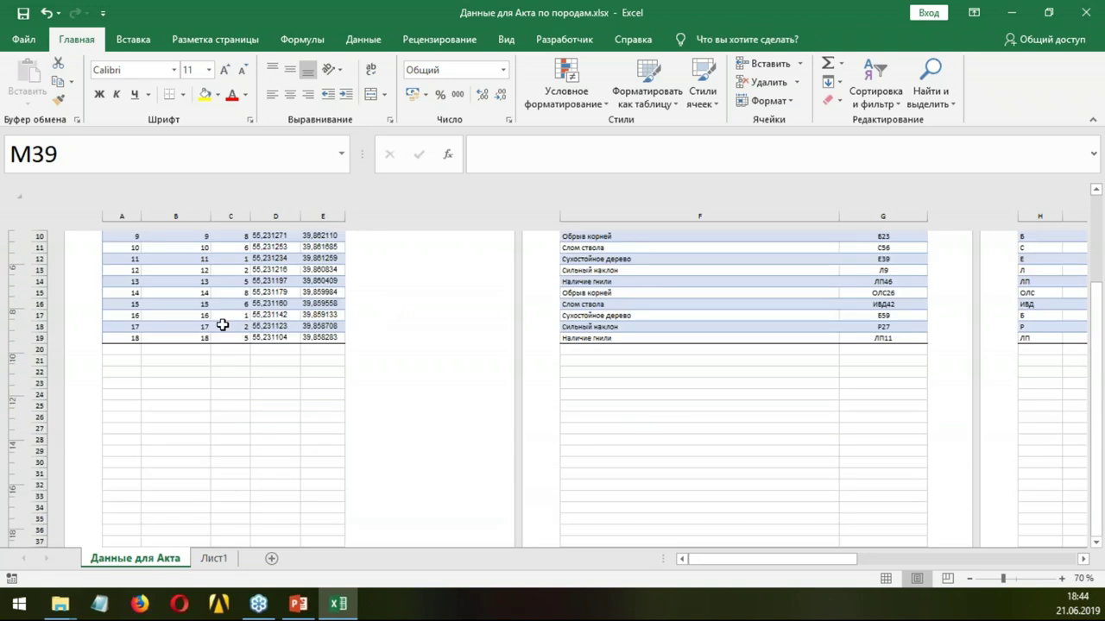
{"action": "scroll", "coordinate": [222, 324], "scroll_direction": "up", "scroll_amount": 3}
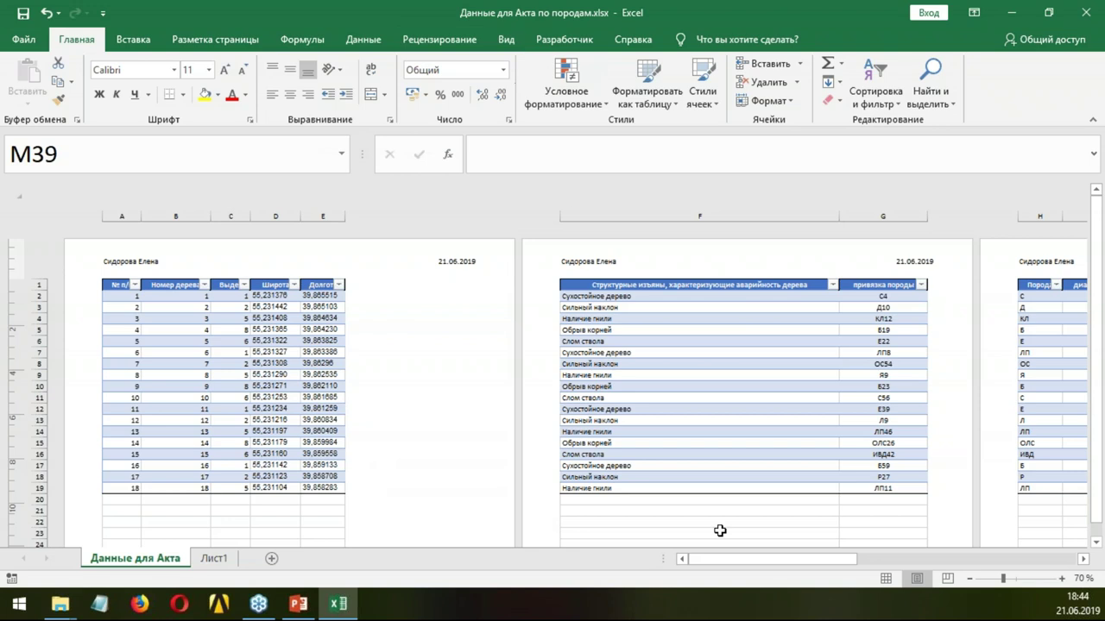
Switch the sheet back to Normal view.
{"action": "left_click", "coordinate": [501, 40]}
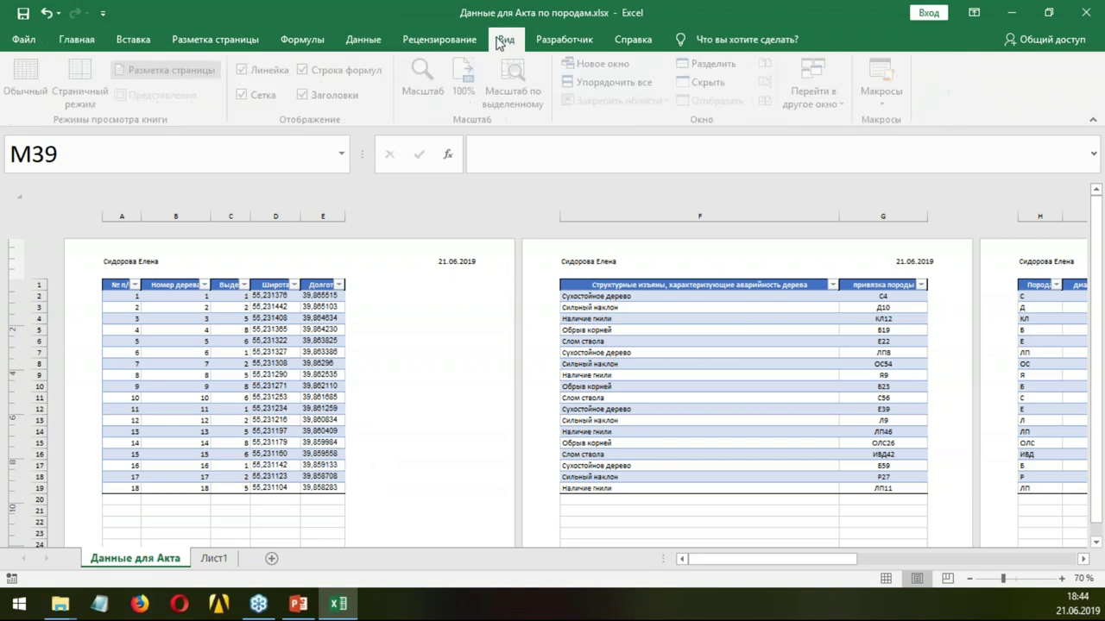
{"action": "left_click", "coordinate": [31, 76]}
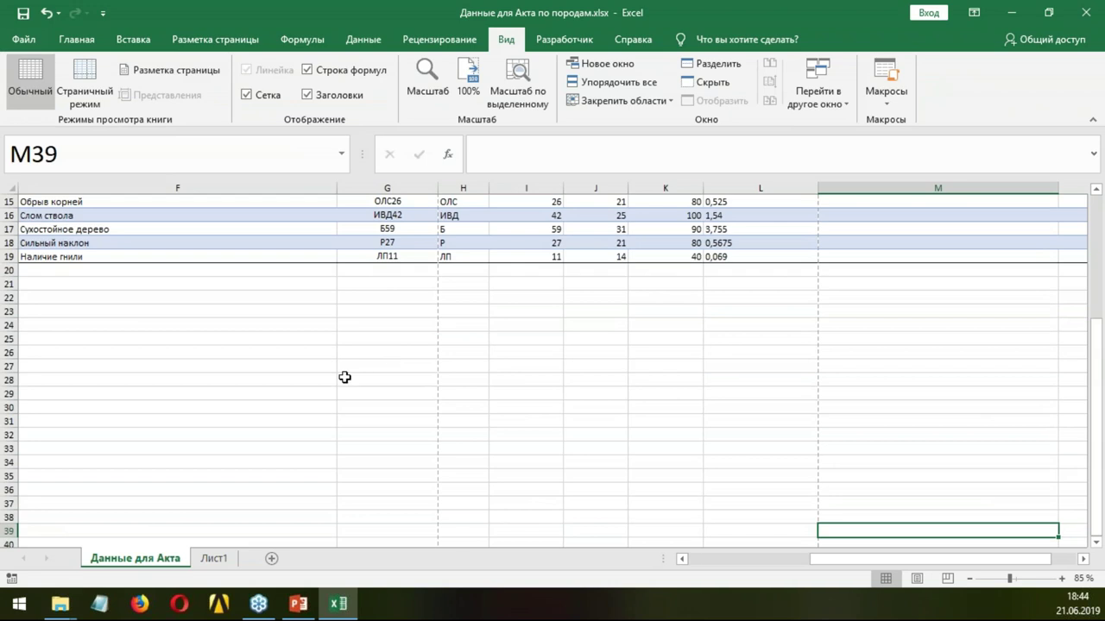
{"action": "scroll", "coordinate": [278, 388], "scroll_direction": "up", "scroll_amount": 5}
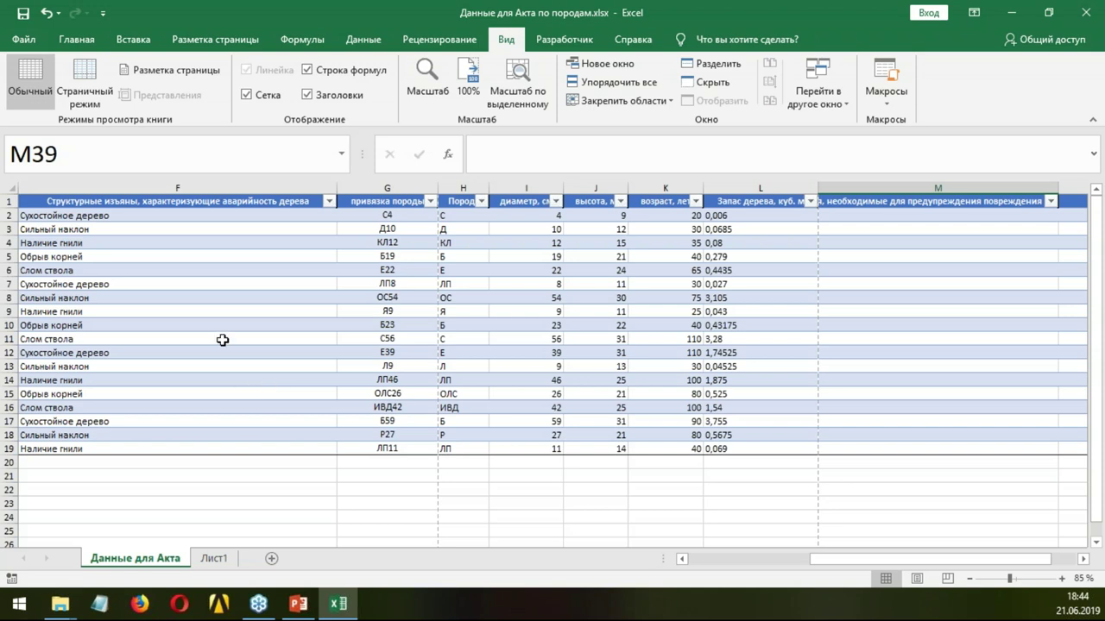
Check the headers and page numbers across the print preview pages, then return to the sheet.
{"action": "left_click", "coordinate": [26, 40]}
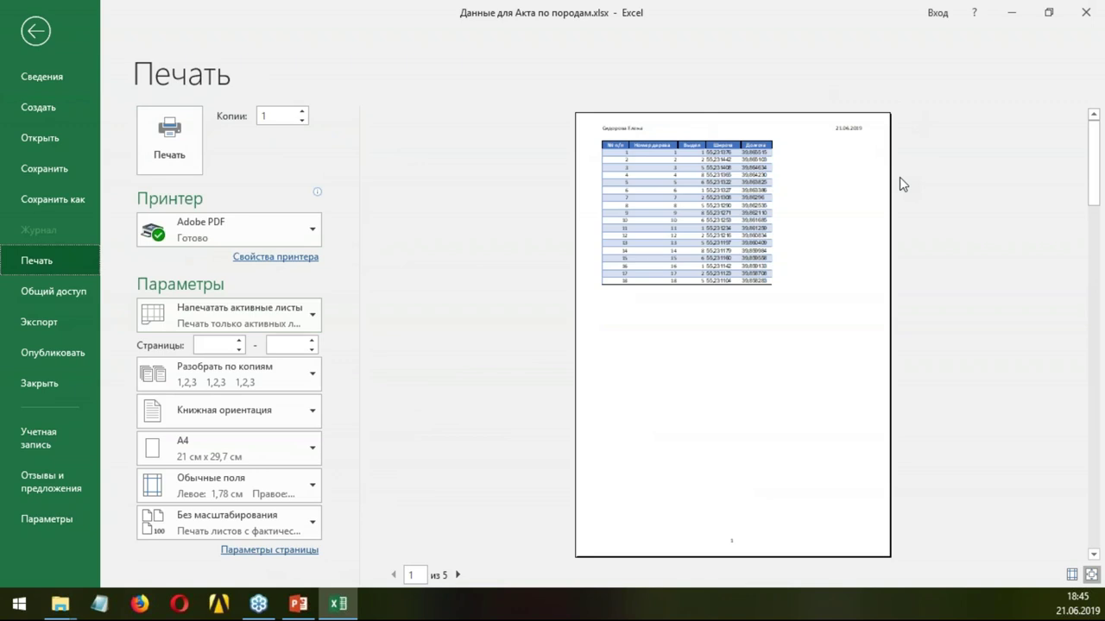
{"action": "left_click", "coordinate": [458, 575]}
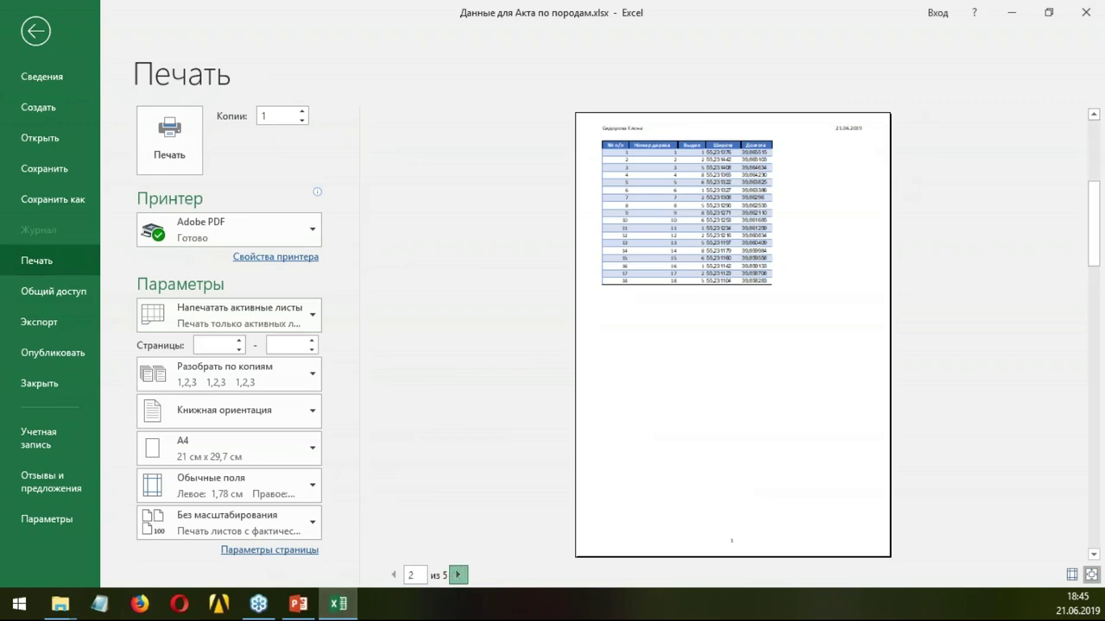
{"action": "left_click", "coordinate": [458, 575]}
{"action": "left_click", "coordinate": [458, 574]}
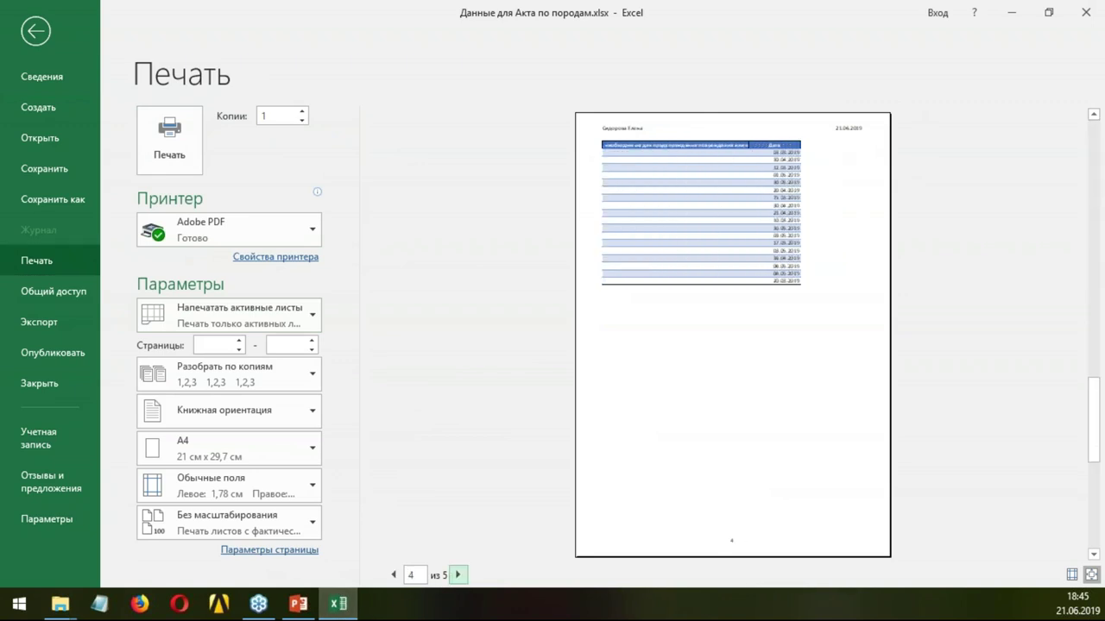
{"action": "left_click", "coordinate": [393, 575]}
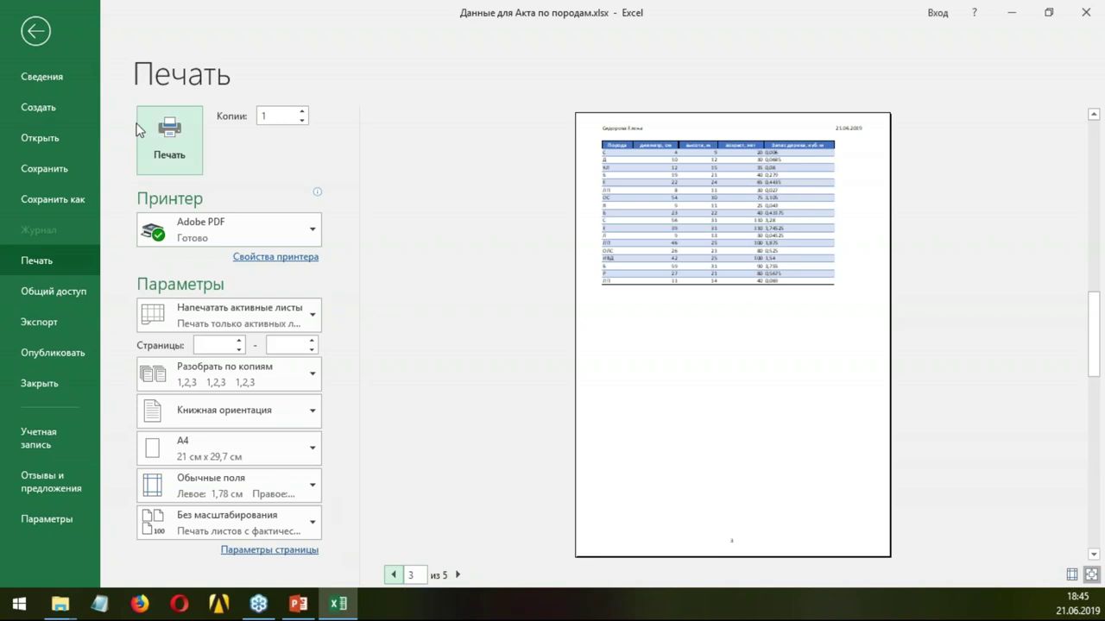
{"action": "left_click", "coordinate": [36, 32]}
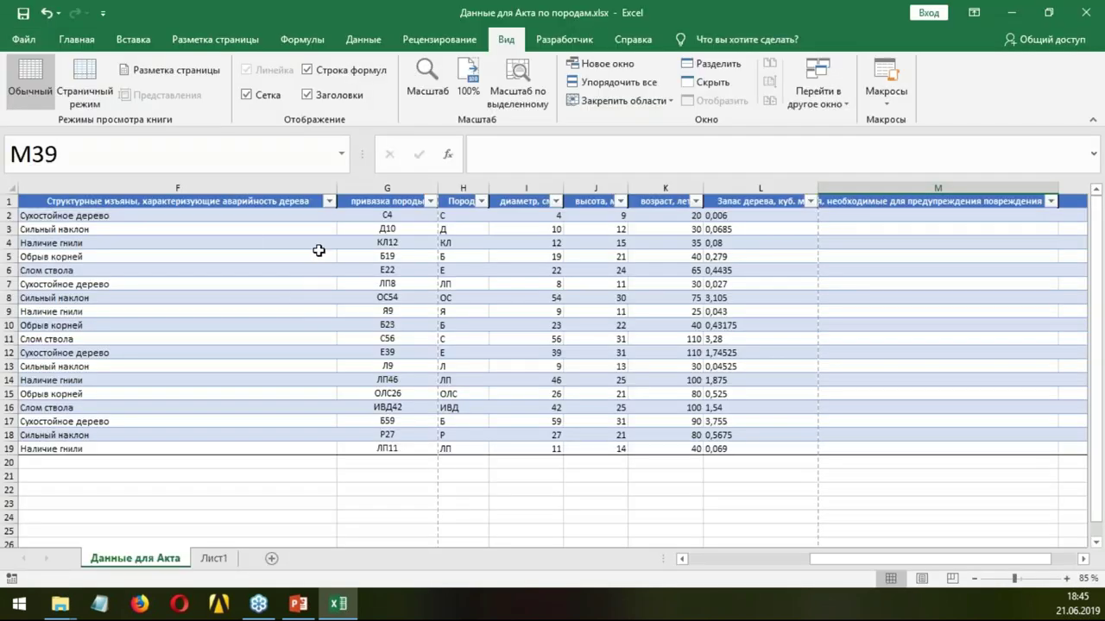
Return to Page Layout view and delete the date from the right header section.
{"action": "left_click", "coordinate": [170, 68]}
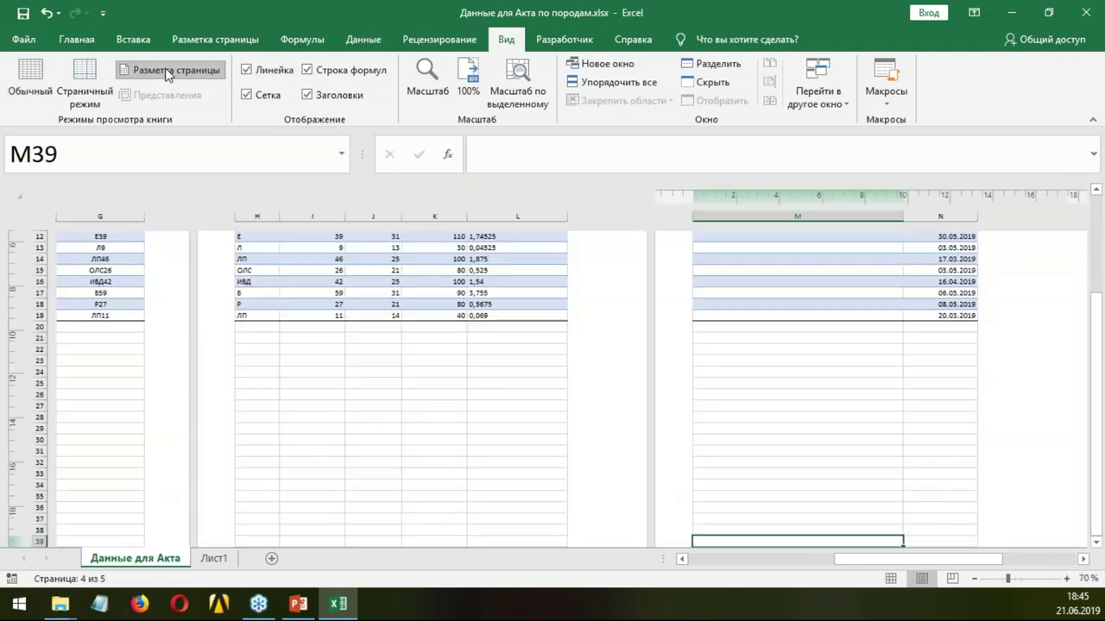
{"action": "scroll", "coordinate": [235, 246], "scroll_direction": "up", "scroll_amount": 5}
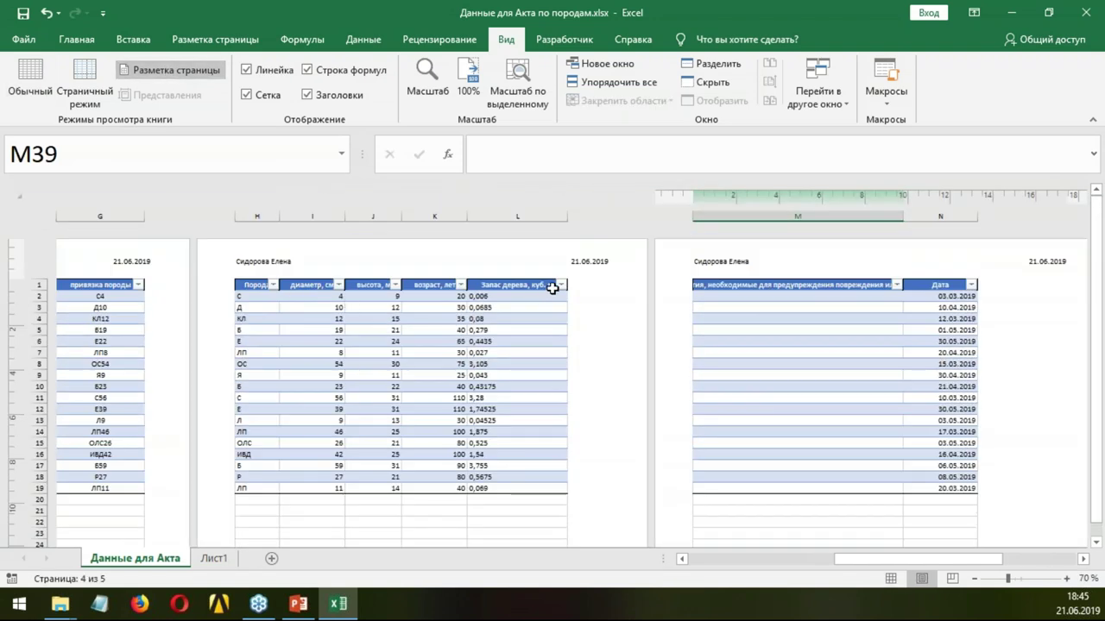
{"action": "left_click", "coordinate": [570, 263]}
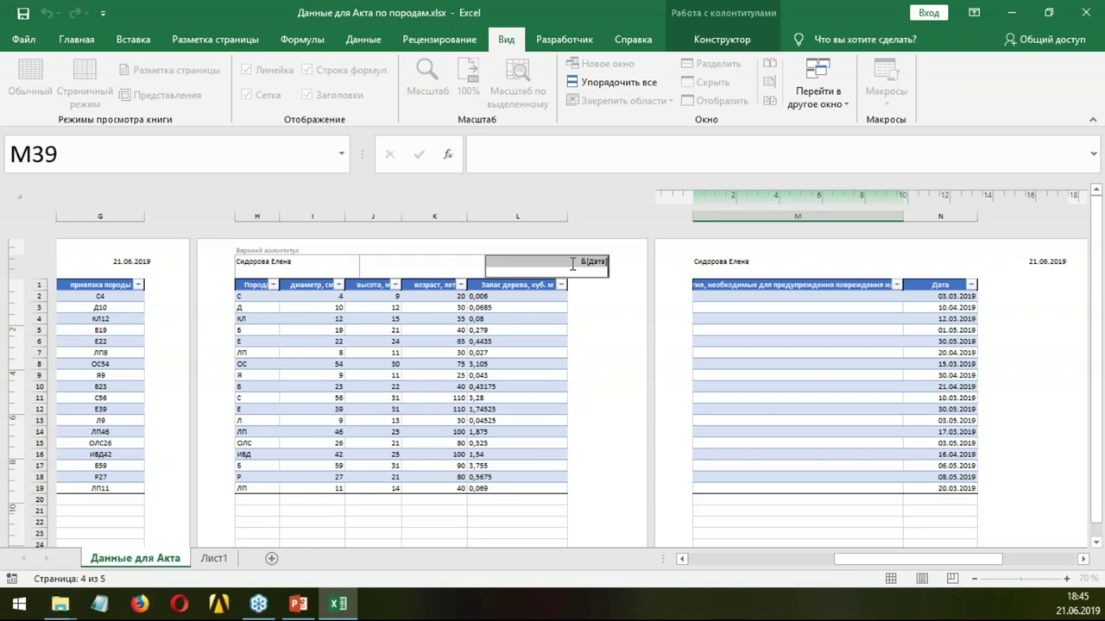
{"action": "key", "text": "Delete"}
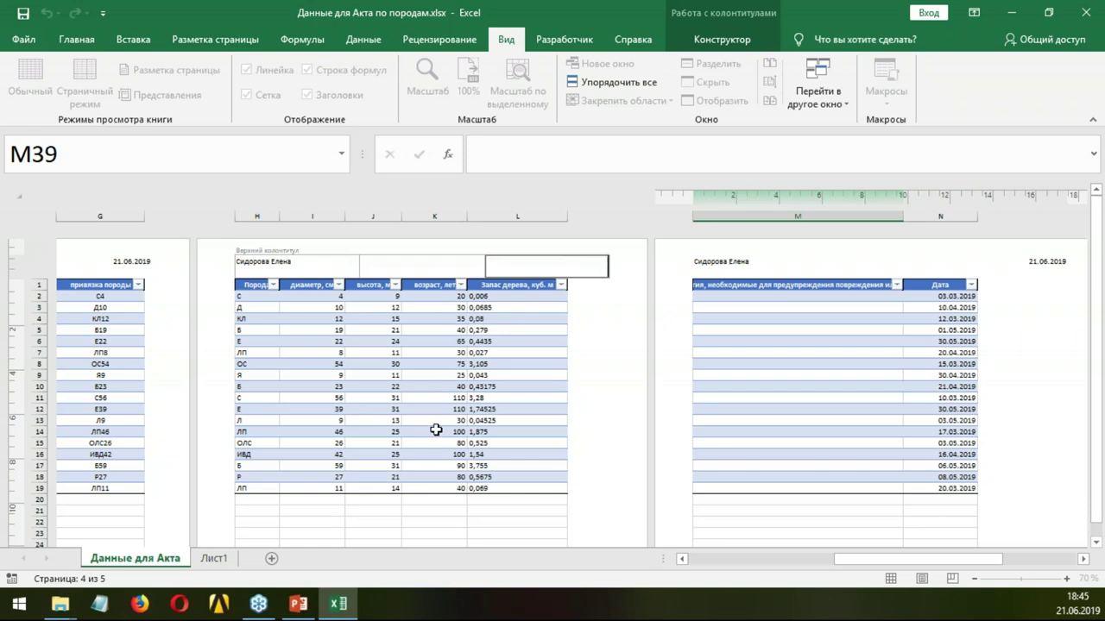
{"action": "left_click", "coordinate": [413, 372]}
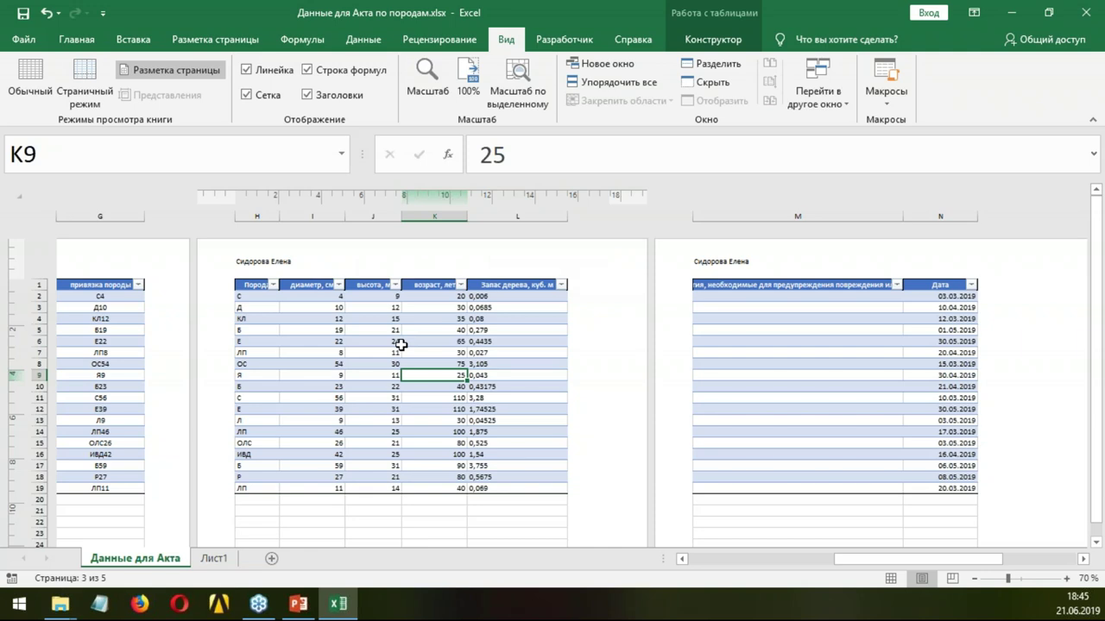
Close the data workbook, saving its changes, and open Семинар 21.06.2019.pptx from the seminar folder.
{"action": "left_click", "coordinate": [1089, 19]}
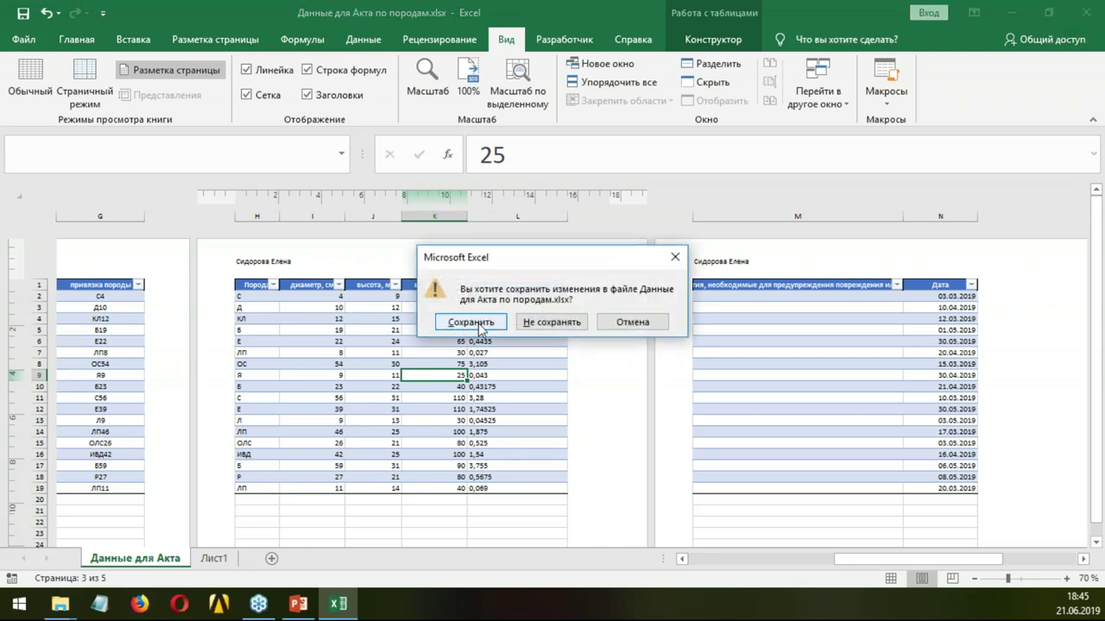
{"action": "left_click", "coordinate": [471, 322]}
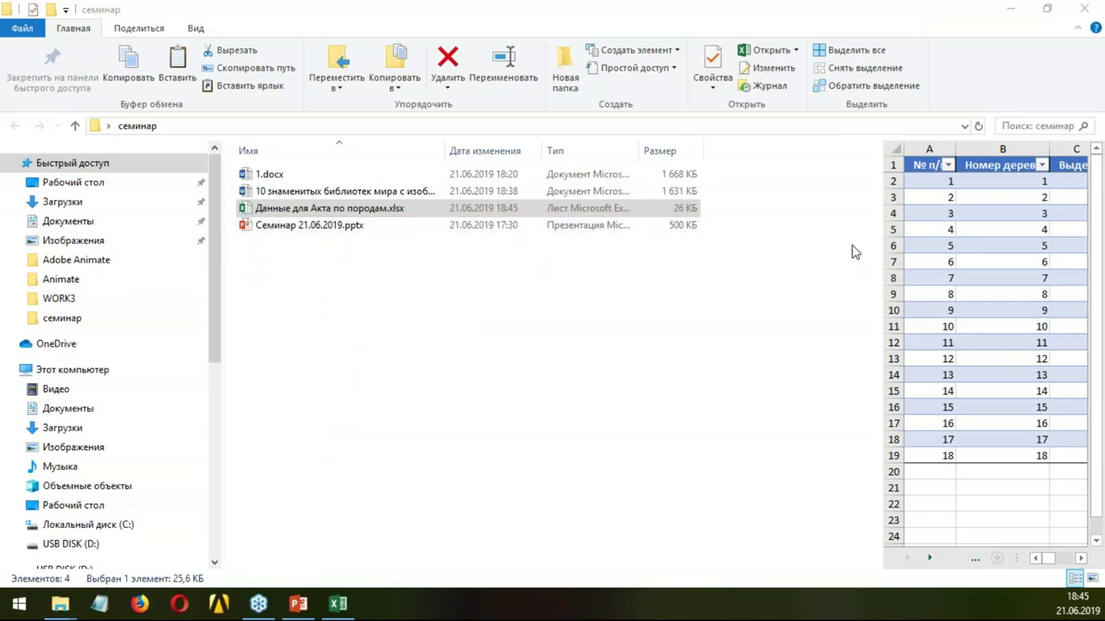
{"action": "double_click", "coordinate": [245, 226]}
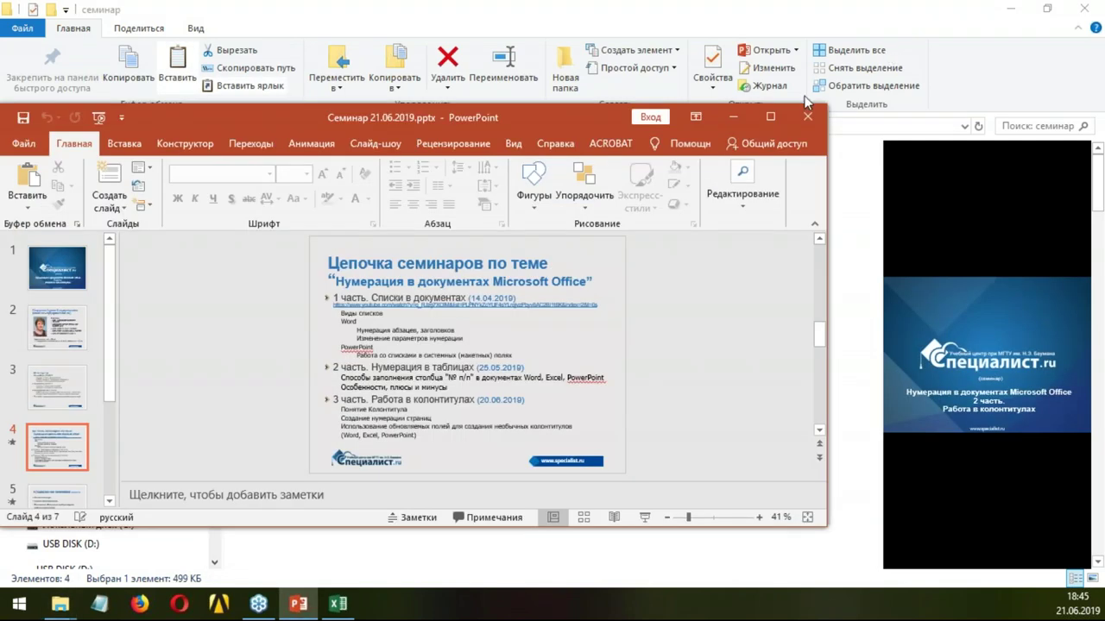
Maximize the Семинар presentation on slide 4 and switch to Slide Master view from the View tab.
{"action": "left_click", "coordinate": [770, 116]}
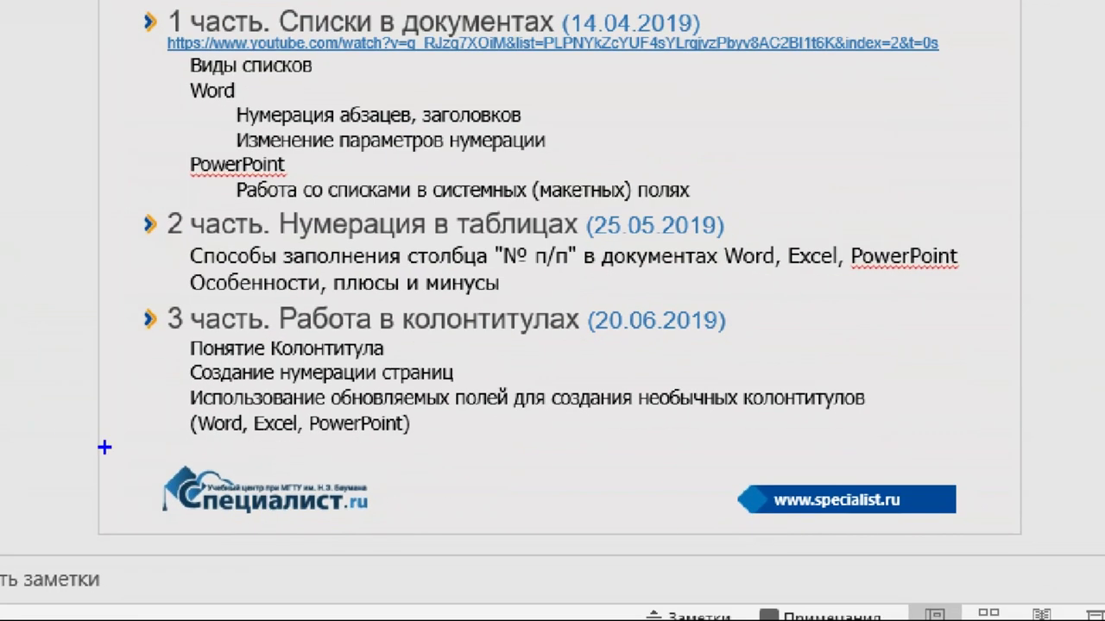
{"action": "left_click_drag", "start_coordinate": [105, 449], "coordinate": [1020, 532]}
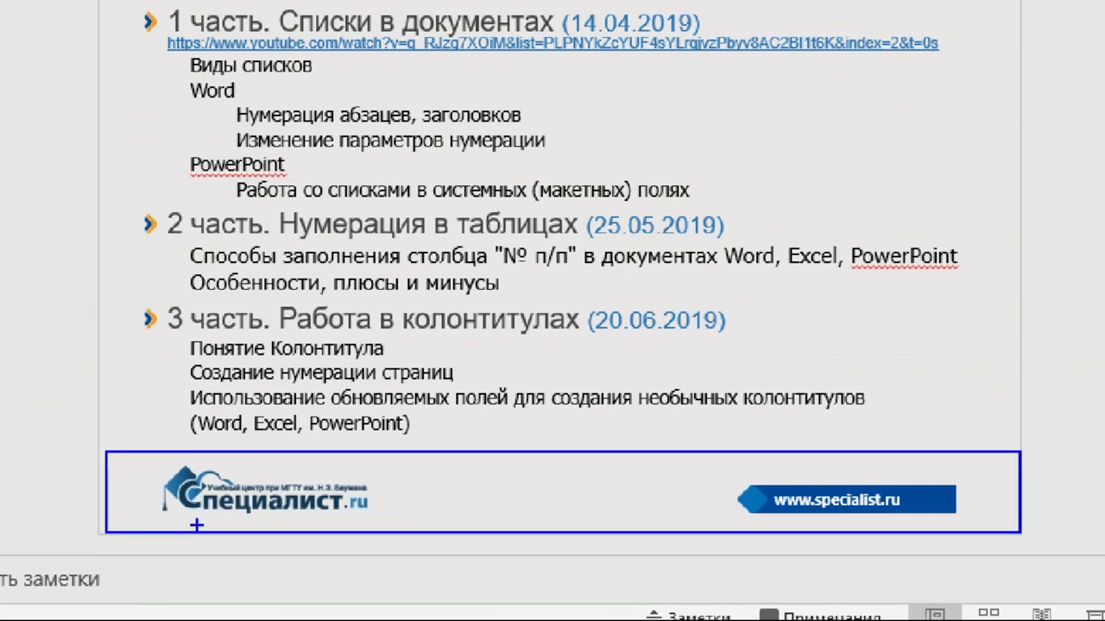
{"action": "mouse_move", "coordinate": [974, 462]}
{"action": "left_mouse_down"}
{"action": "mouse_move", "coordinate": [993, 473]}
{"action": "mouse_move", "coordinate": [967, 480]}
{"action": "left_mouse_up"}
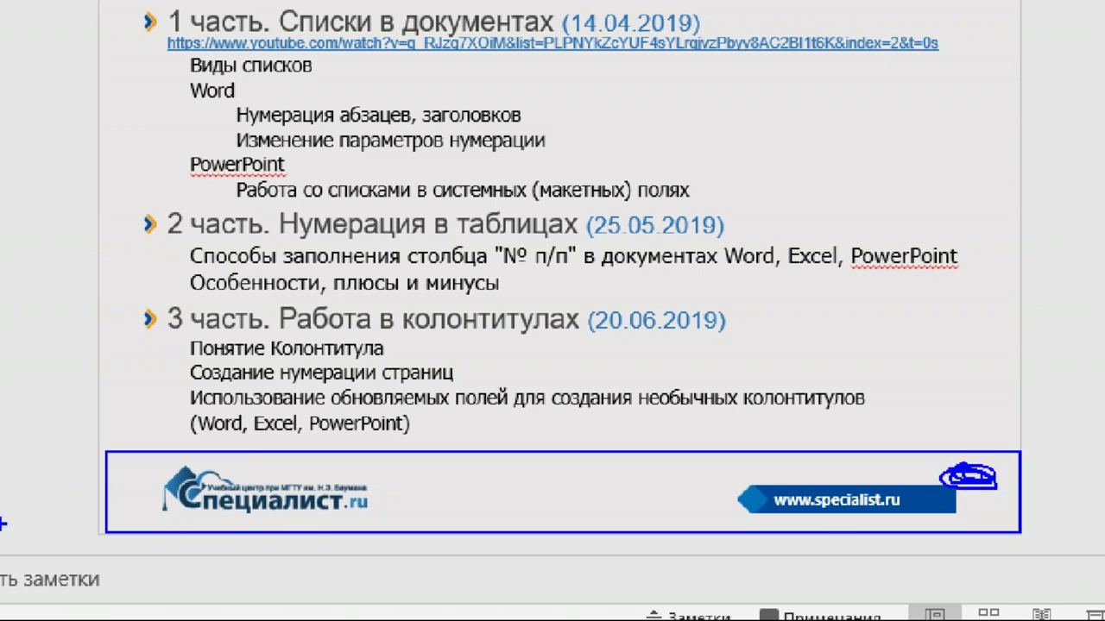
{"action": "left_click_drag", "start_coordinate": [130, 473], "coordinate": [158, 461]}
{"action": "left_click_drag", "start_coordinate": [460, 493], "coordinate": [595, 496]}
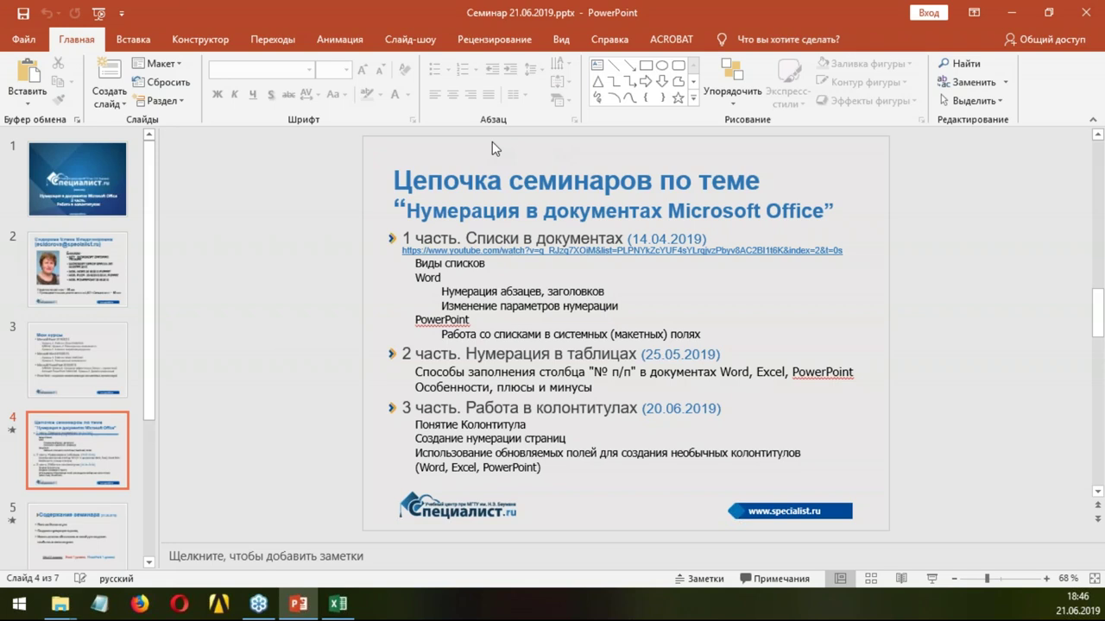
{"action": "left_click", "coordinate": [563, 40]}
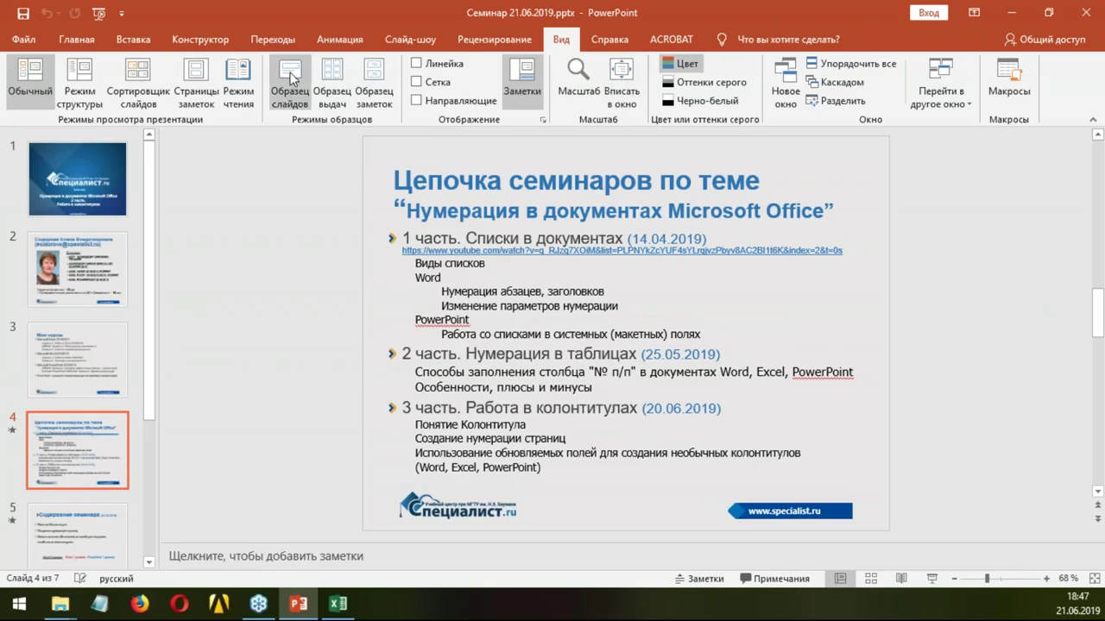
{"action": "left_click", "coordinate": [291, 78]}
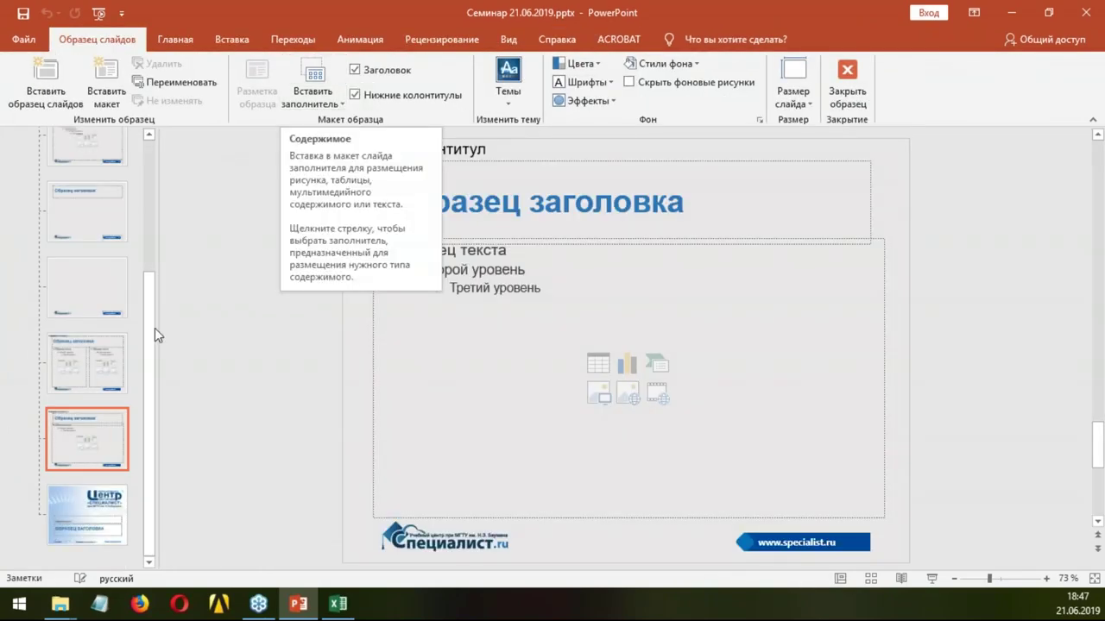
Select the top-level slide master in the layout thumbnail list.
{"action": "left_click_drag", "start_coordinate": [148, 398], "coordinate": [172, 186]}
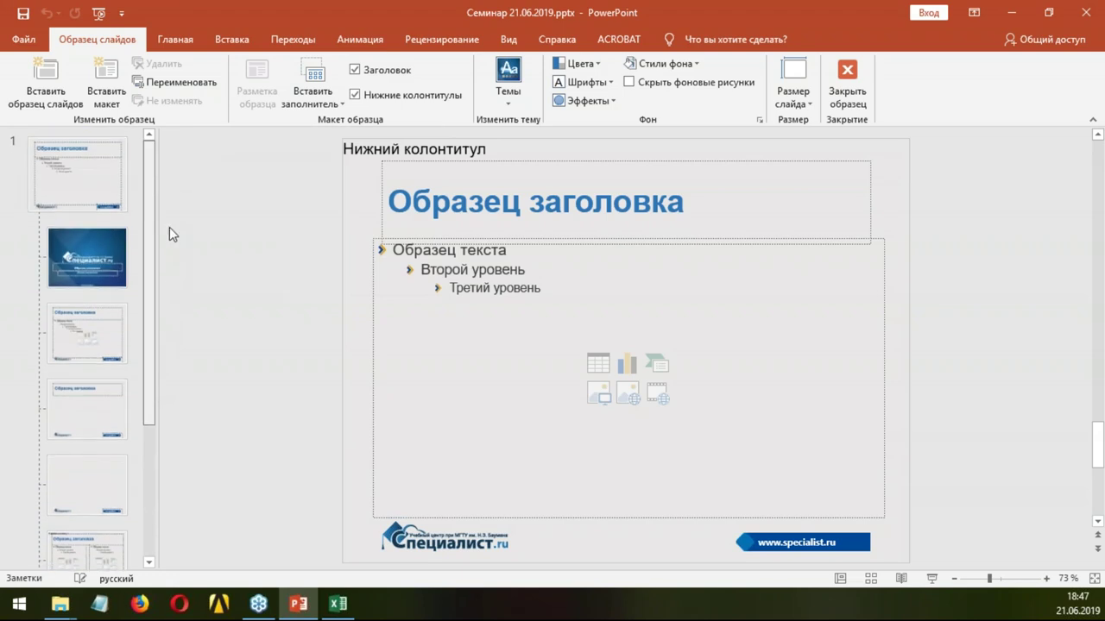
{"action": "left_click", "coordinate": [80, 177]}
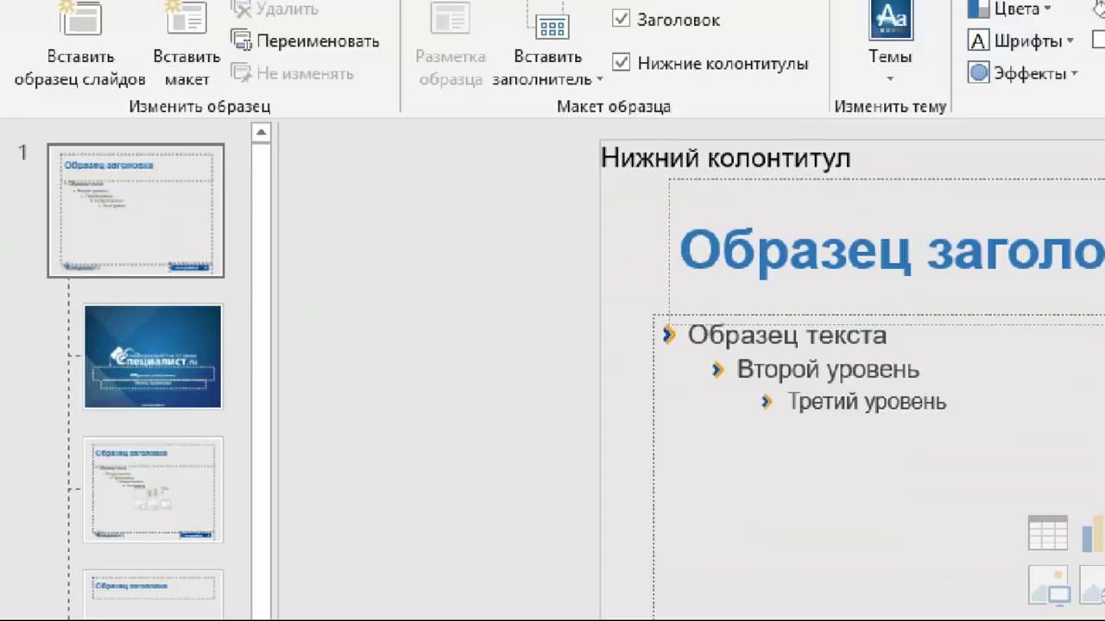
{"action": "left_click_drag", "start_coordinate": [1, 131], "coordinate": [249, 285]}
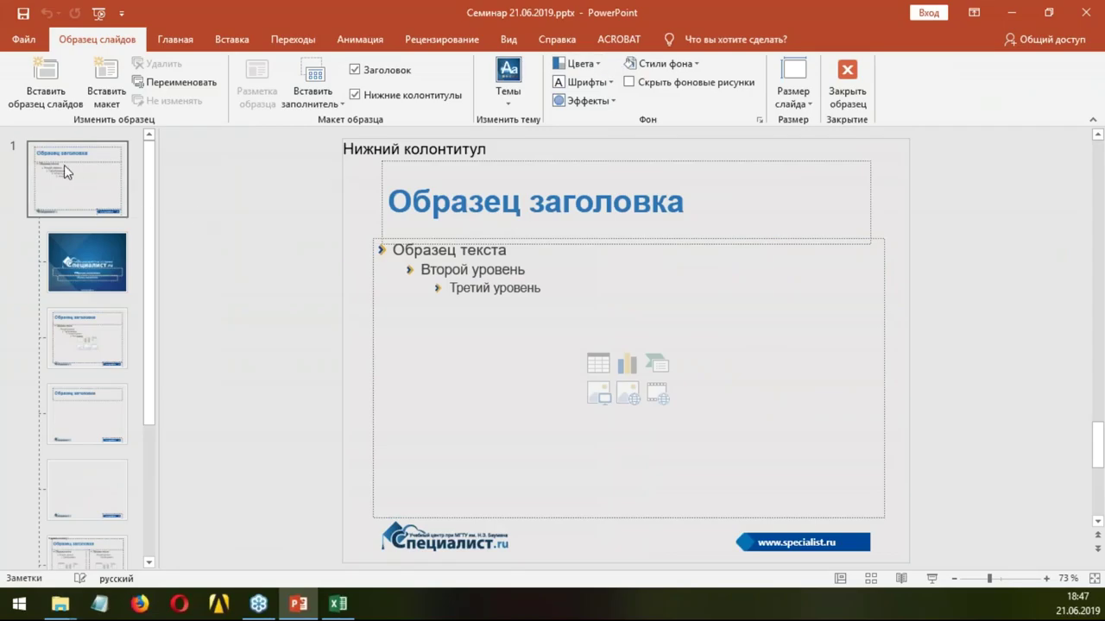
{"action": "left_click", "coordinate": [64, 166]}
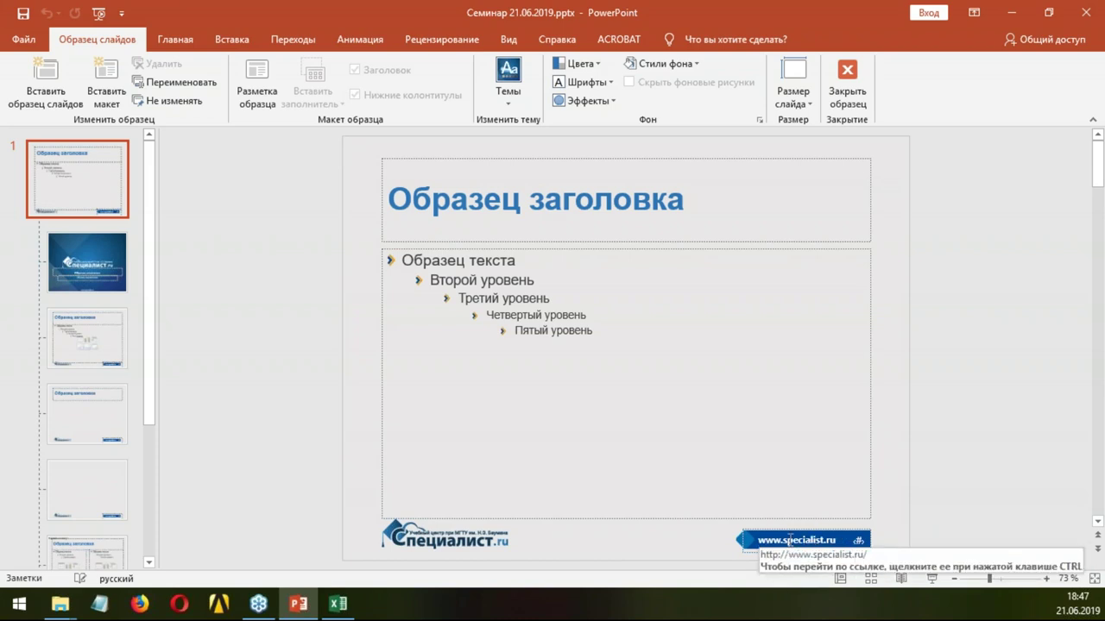
{"action": "mouse_move", "coordinate": [850, 539]}
{"action": "left_mouse_down"}
{"action": "mouse_move", "coordinate": [727, 330]}
{"action": "mouse_move", "coordinate": [713, 424]}
{"action": "mouse_move", "coordinate": [728, 348]}
{"action": "mouse_move", "coordinate": [723, 381]}
{"action": "left_mouse_up"}
{"action": "key", "text": "Delete"}
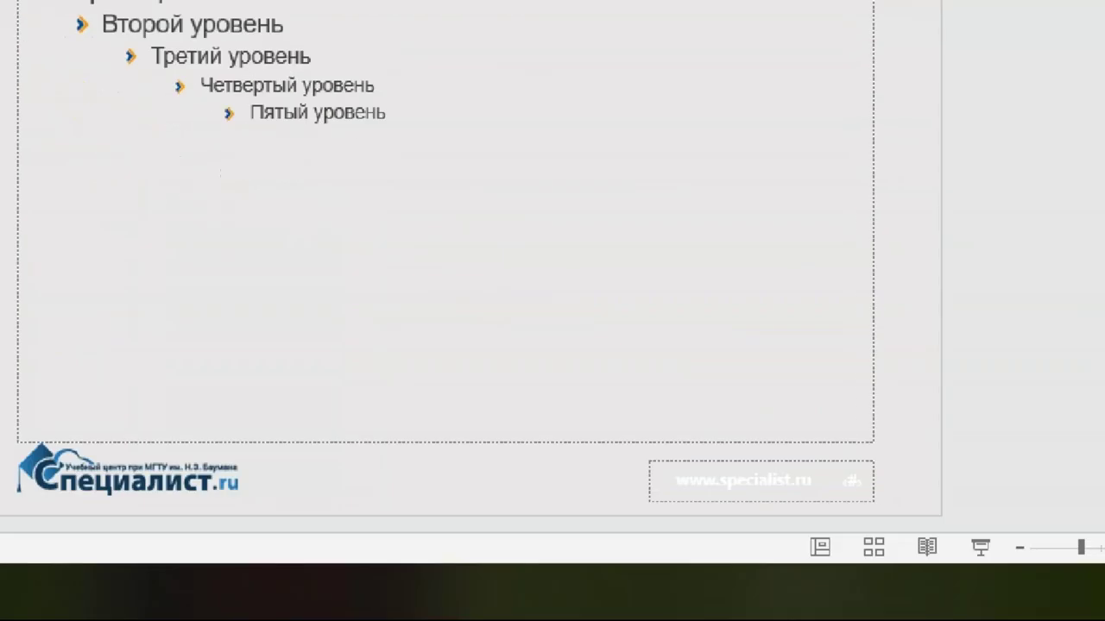
{"action": "left_click_drag", "start_coordinate": [632, 441], "coordinate": [889, 512]}
{"action": "left_click_drag", "start_coordinate": [842, 311], "coordinate": [821, 361]}
{"action": "mouse_move", "coordinate": [881, 304]}
{"action": "left_mouse_down"}
{"action": "mouse_move", "coordinate": [826, 374]}
{"action": "mouse_move", "coordinate": [884, 340]}
{"action": "mouse_move", "coordinate": [925, 338]}
{"action": "mouse_move", "coordinate": [885, 363]}
{"action": "left_mouse_up"}
{"action": "left_click_drag", "start_coordinate": [824, 328], "coordinate": [883, 325]}
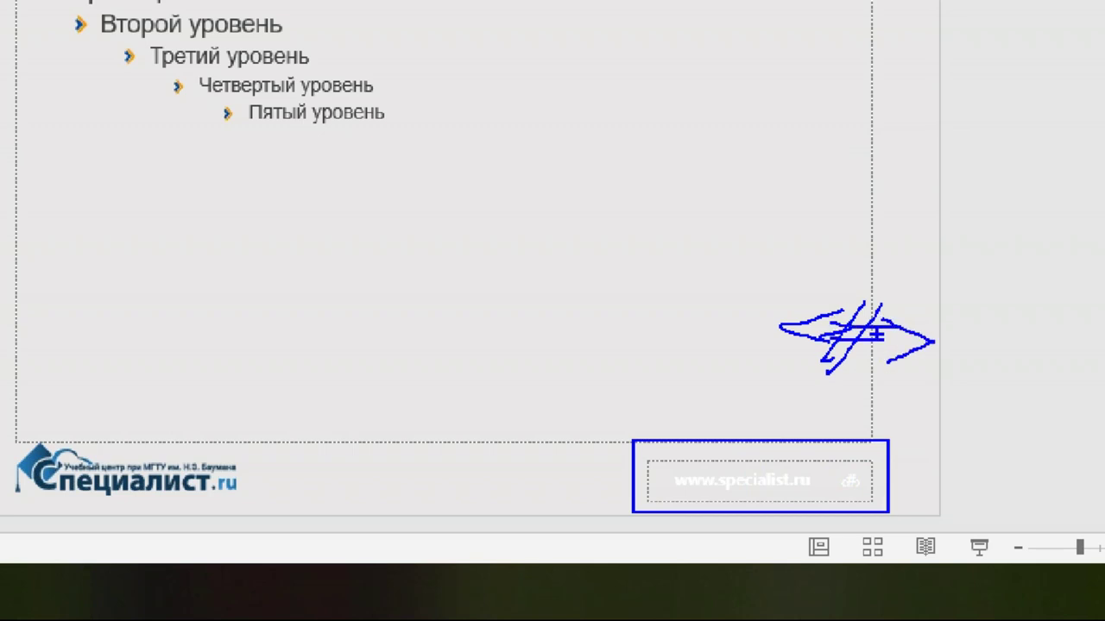
{"action": "left_click_drag", "start_coordinate": [855, 466], "coordinate": [806, 480]}
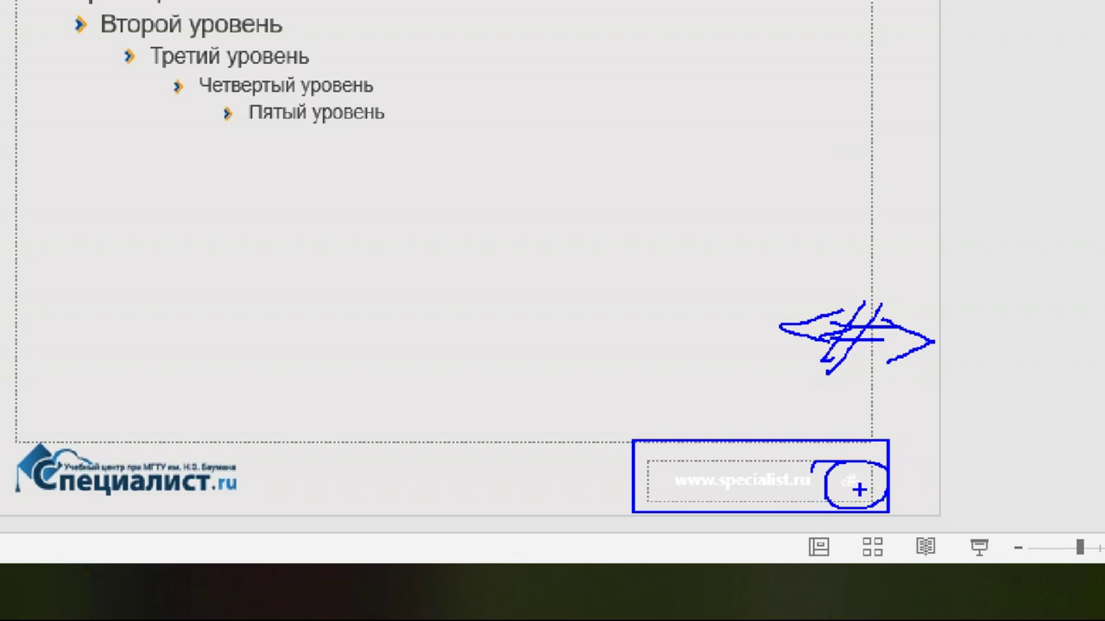
{"action": "key", "text": "Escape"}
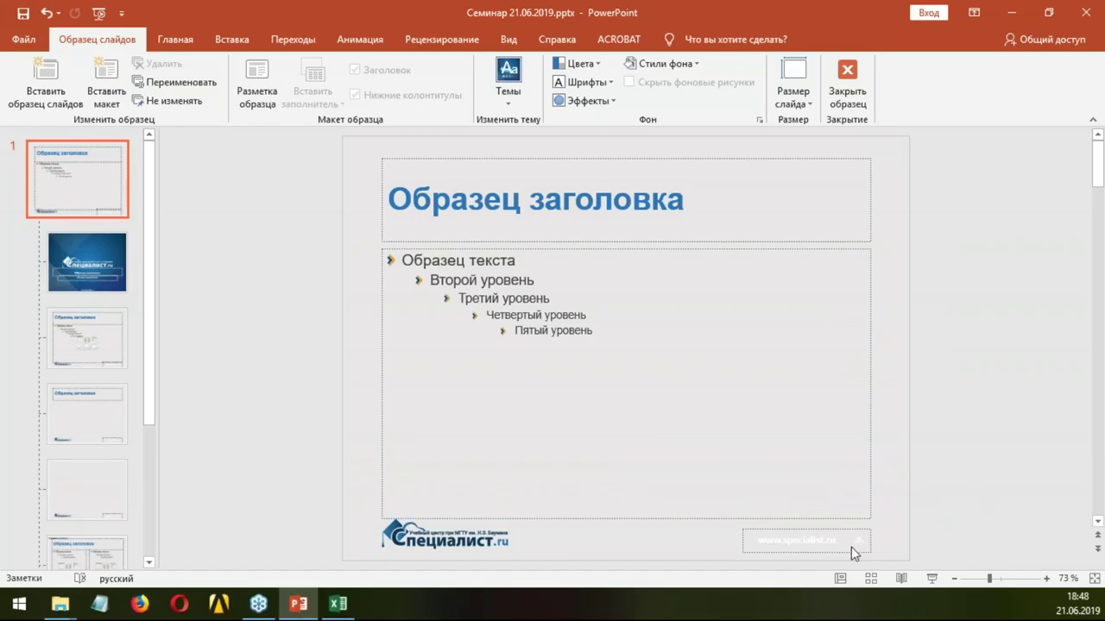
{"action": "left_click", "coordinate": [861, 542]}
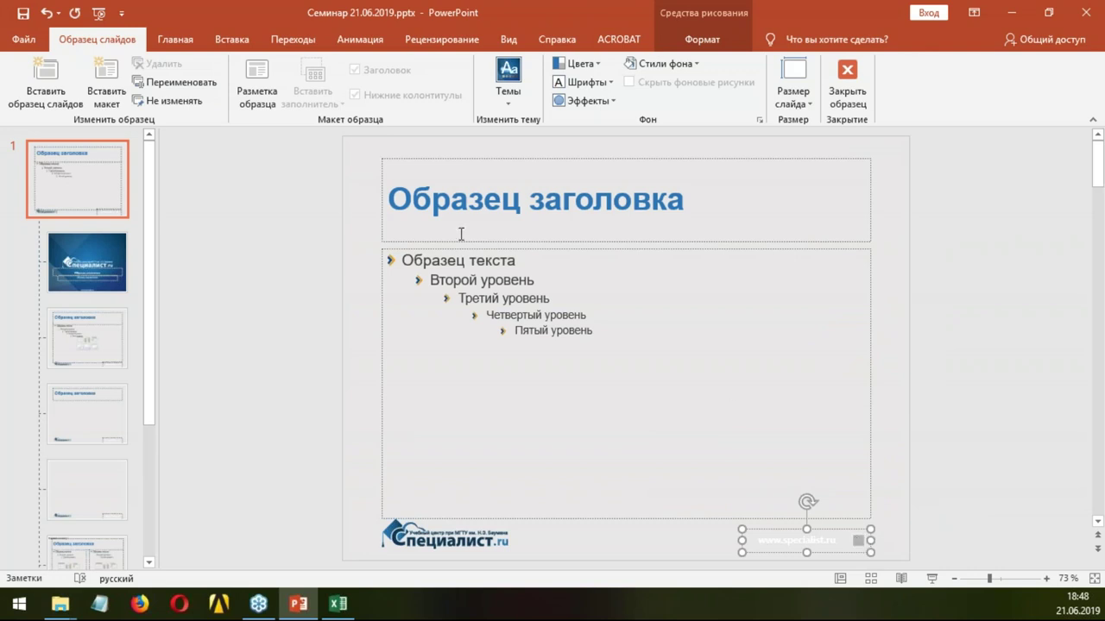
Color the master's slide-number footer the recent dark blue and enlarge it to 32 pt.
{"action": "left_click", "coordinate": [175, 40]}
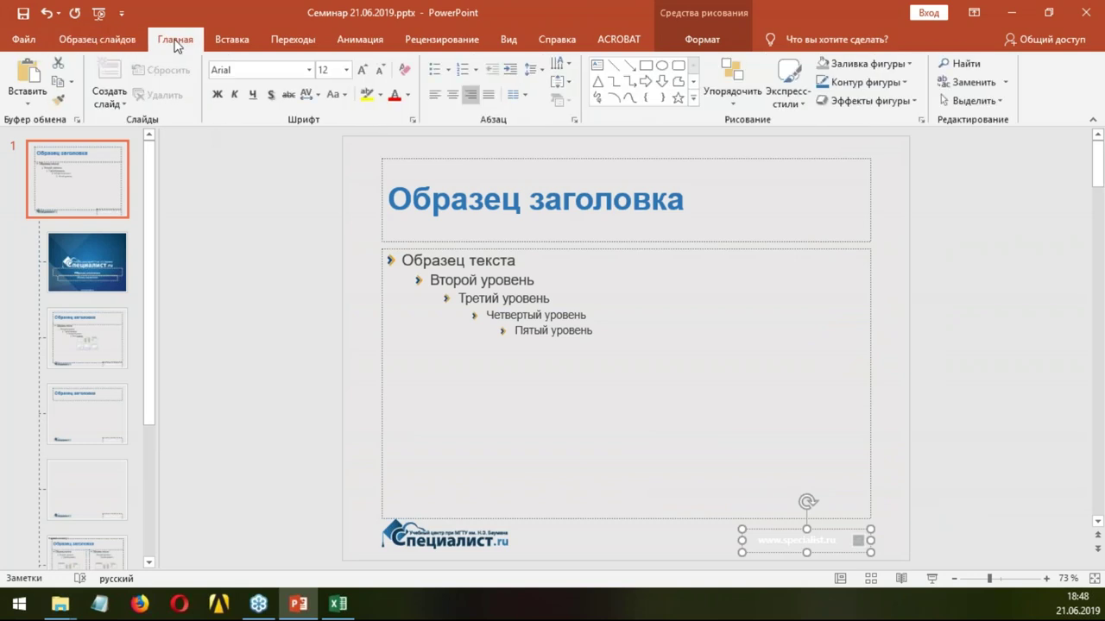
{"action": "left_click", "coordinate": [407, 95]}
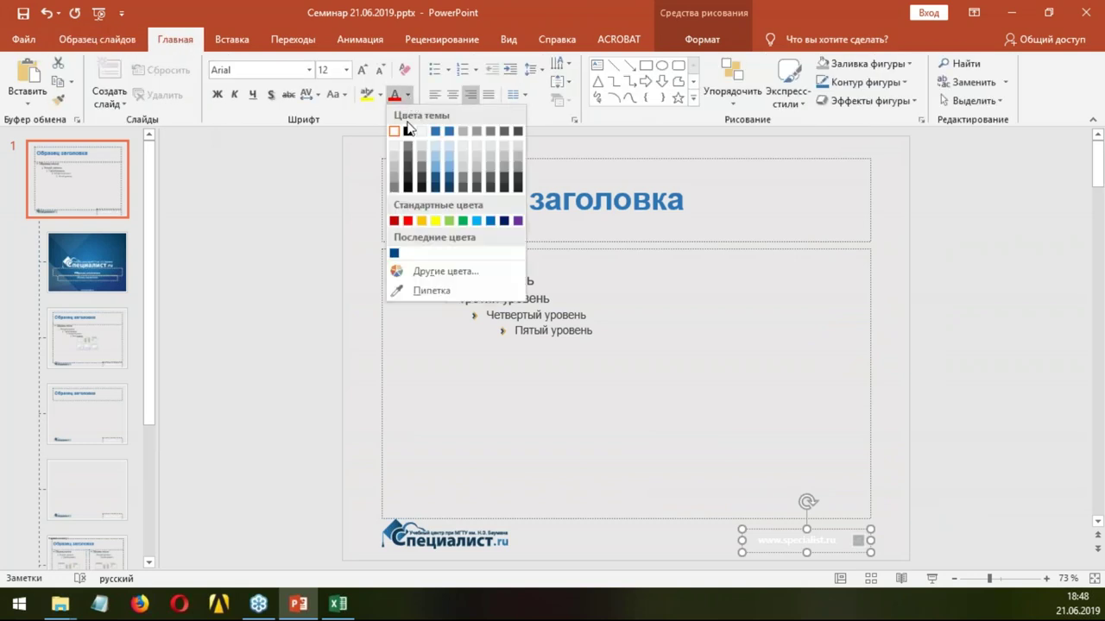
{"action": "left_click", "coordinate": [395, 253]}
{"action": "left_click", "coordinate": [362, 69]}
{"action": "left_click", "coordinate": [363, 70]}
{"action": "left_click", "coordinate": [363, 69]}
{"action": "left_click", "coordinate": [362, 69]}
{"action": "left_click", "coordinate": [363, 69]}
{"action": "left_click", "coordinate": [363, 69]}
{"action": "left_click", "coordinate": [363, 69]}
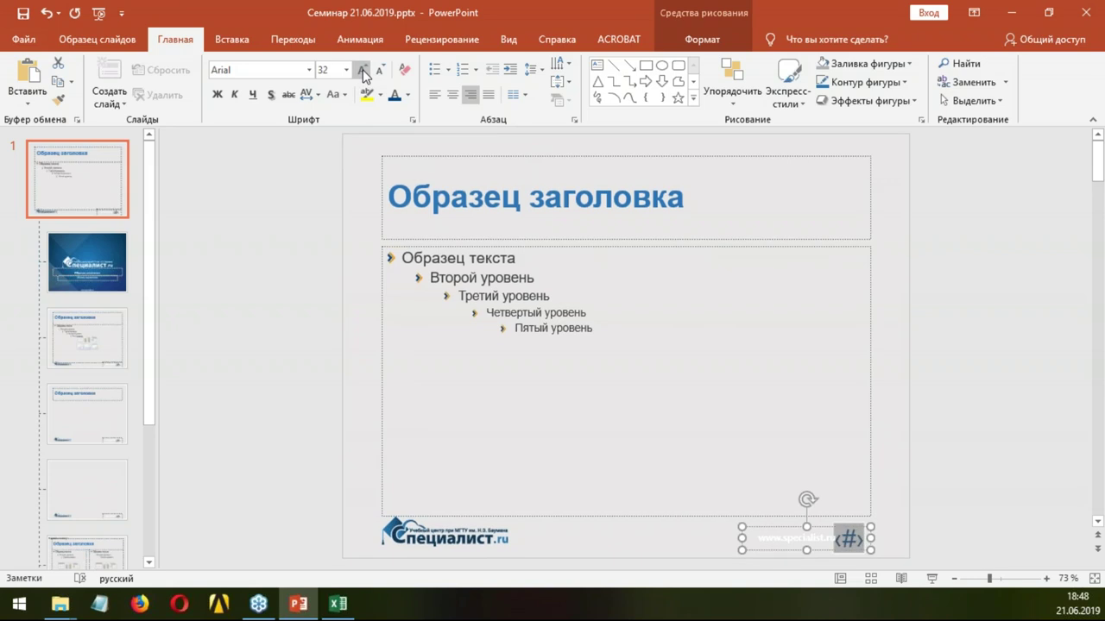
{"action": "left_click", "coordinate": [708, 534]}
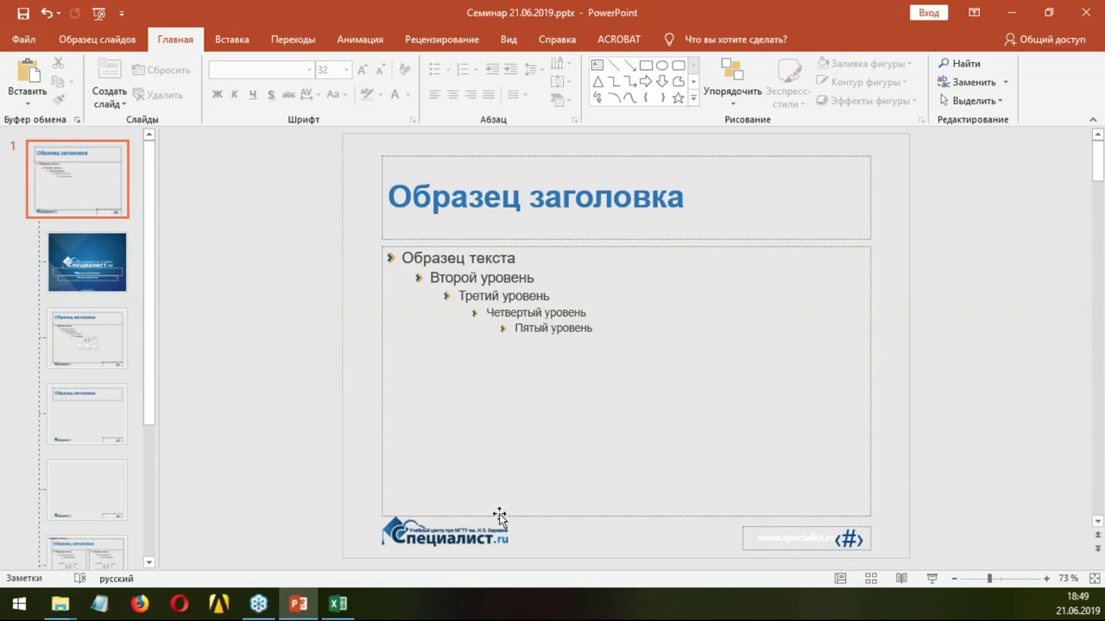
{"action": "left_click", "coordinate": [461, 537]}
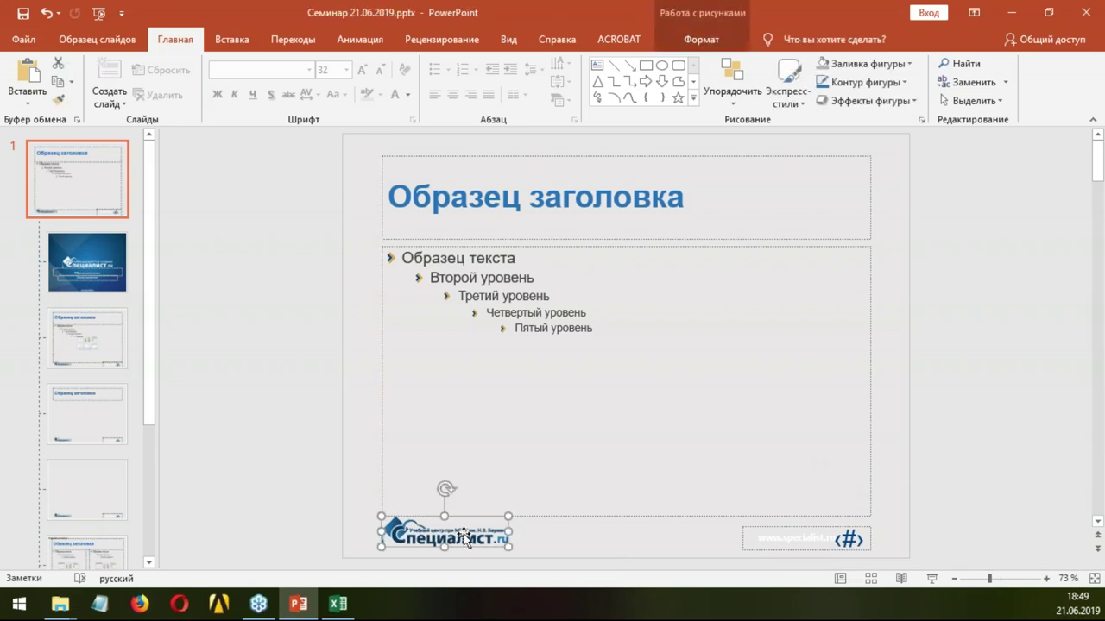
{"action": "key", "text": "Delete"}
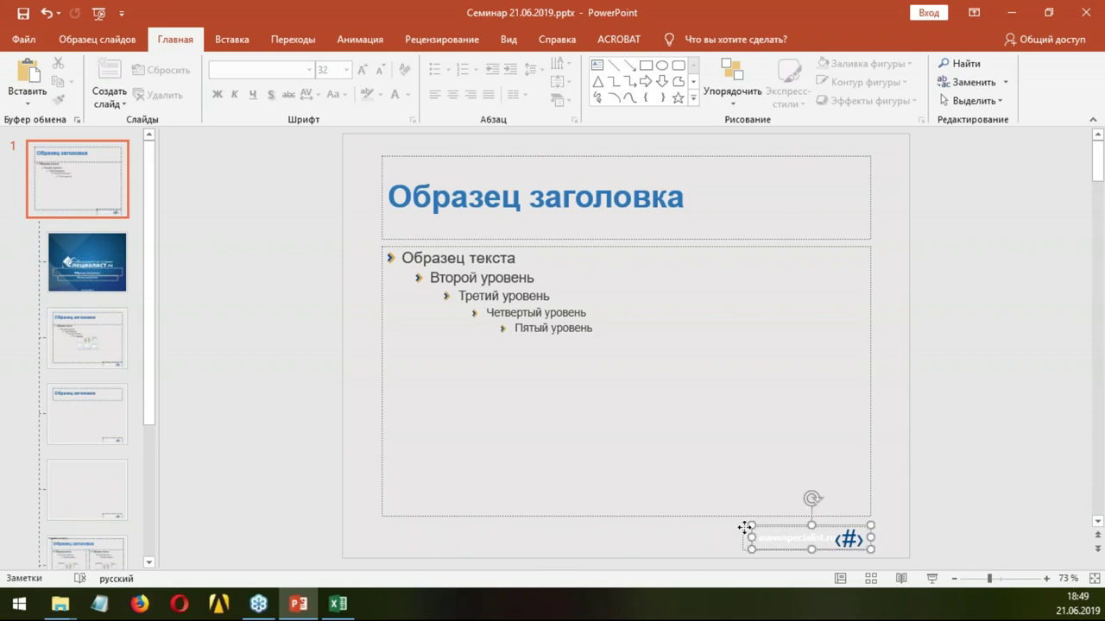
{"action": "left_click_drag", "start_coordinate": [771, 536], "coordinate": [609, 542]}
{"action": "key", "text": "Delete"}
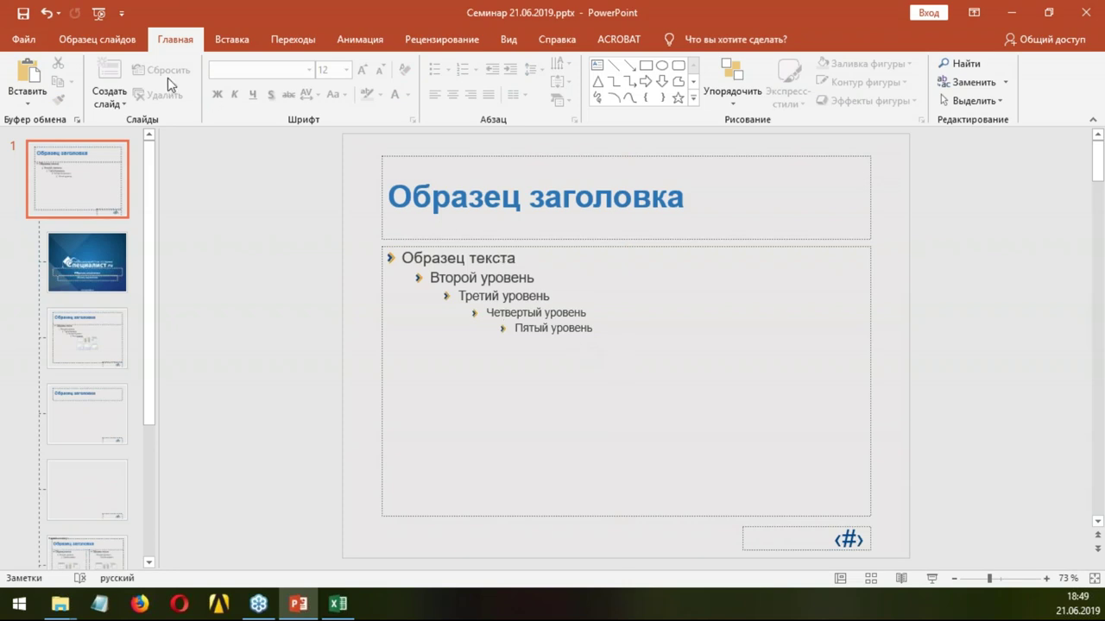
Close Master View to return to normal slide editing on slide 4.
{"action": "left_click", "coordinate": [90, 43]}
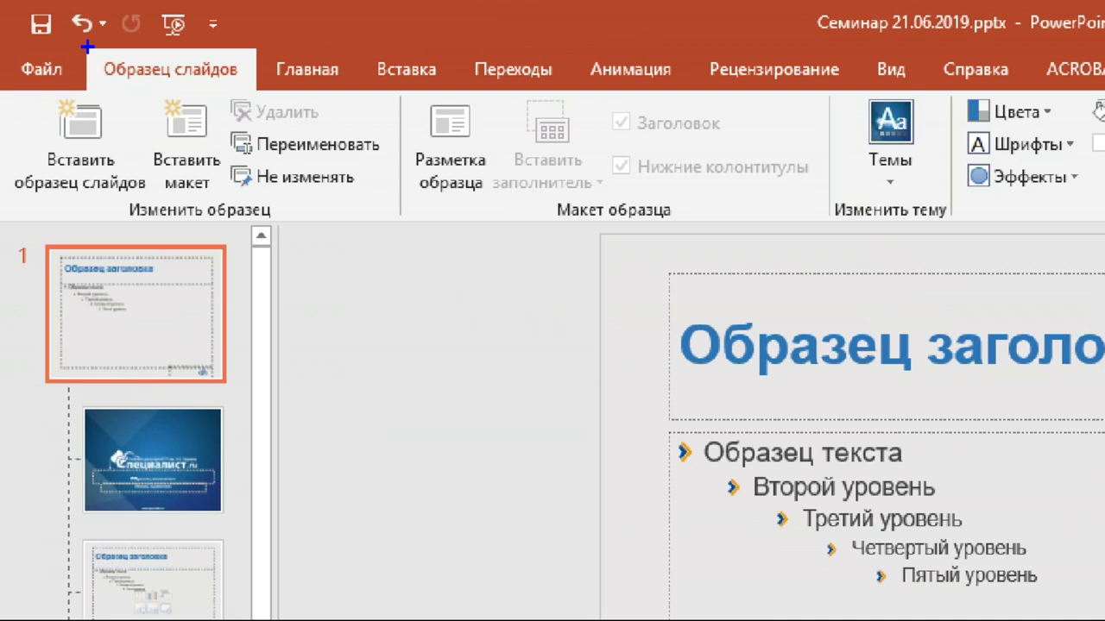
{"action": "left_click_drag", "start_coordinate": [90, 49], "coordinate": [248, 90]}
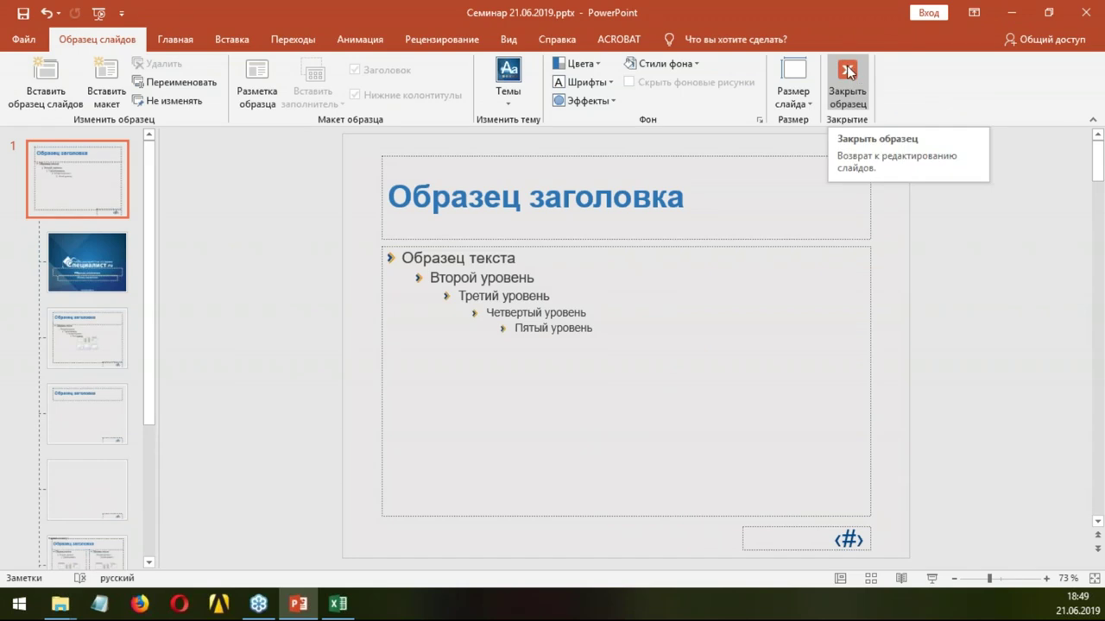
{"action": "left_click", "coordinate": [849, 69]}
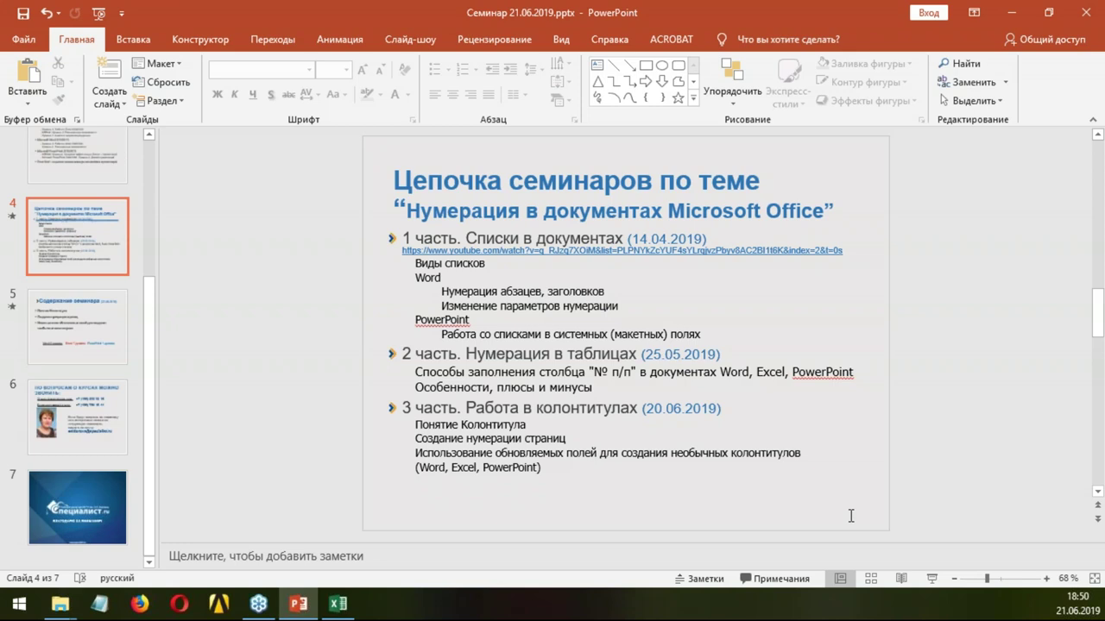
Scroll the slide thumbnails up to the title slide.
{"action": "left_click_drag", "start_coordinate": [1098, 312], "coordinate": [1098, 146]}
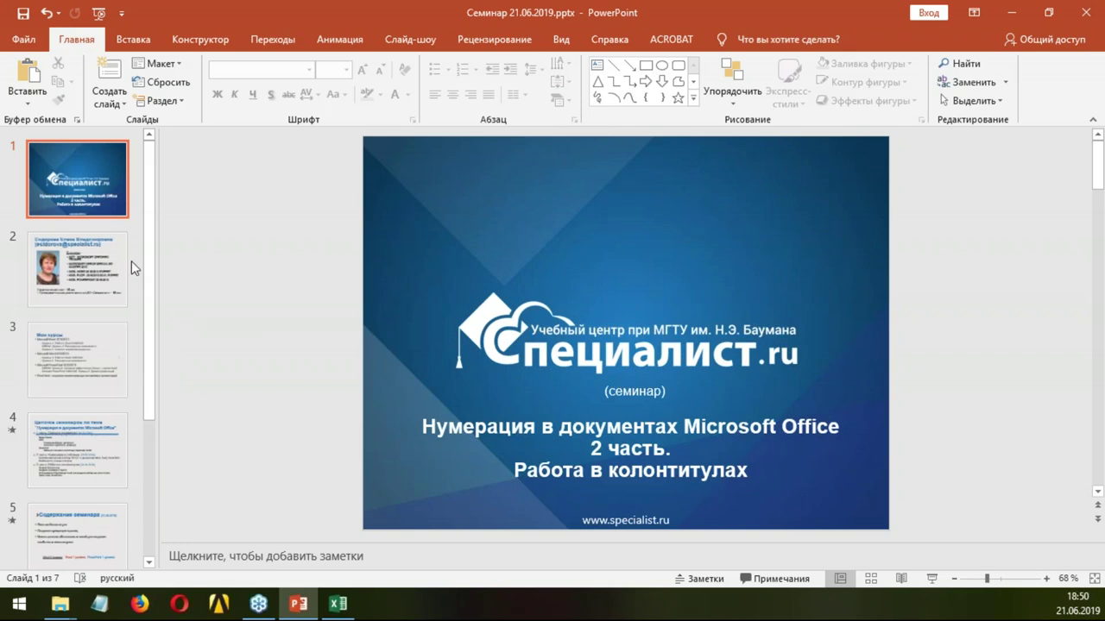
{"action": "left_click", "coordinate": [141, 42]}
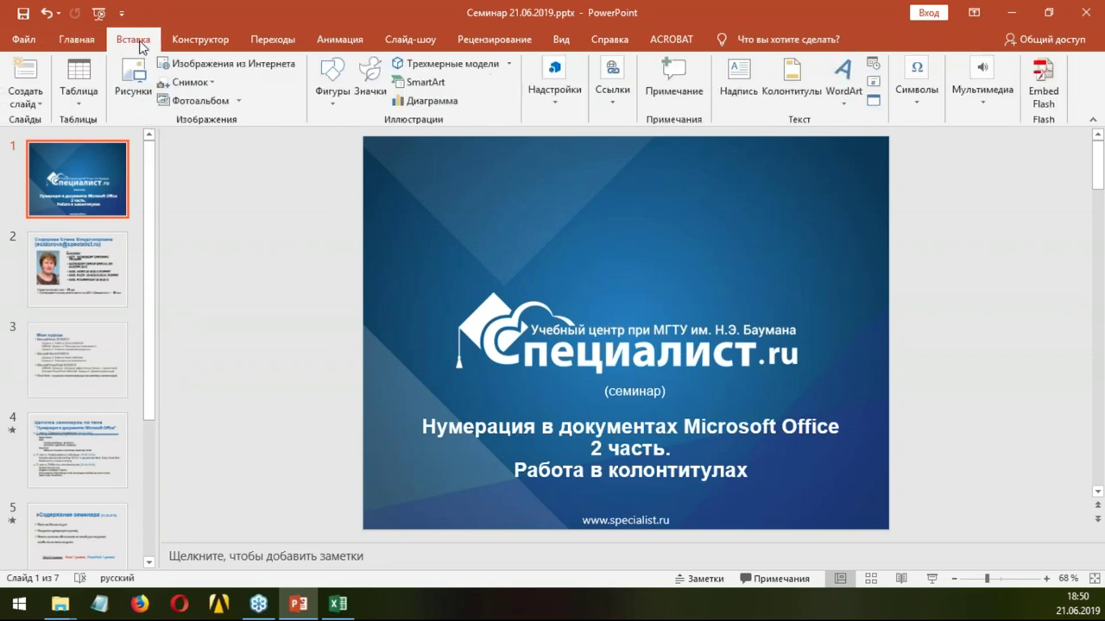
{"action": "left_click", "coordinate": [800, 88]}
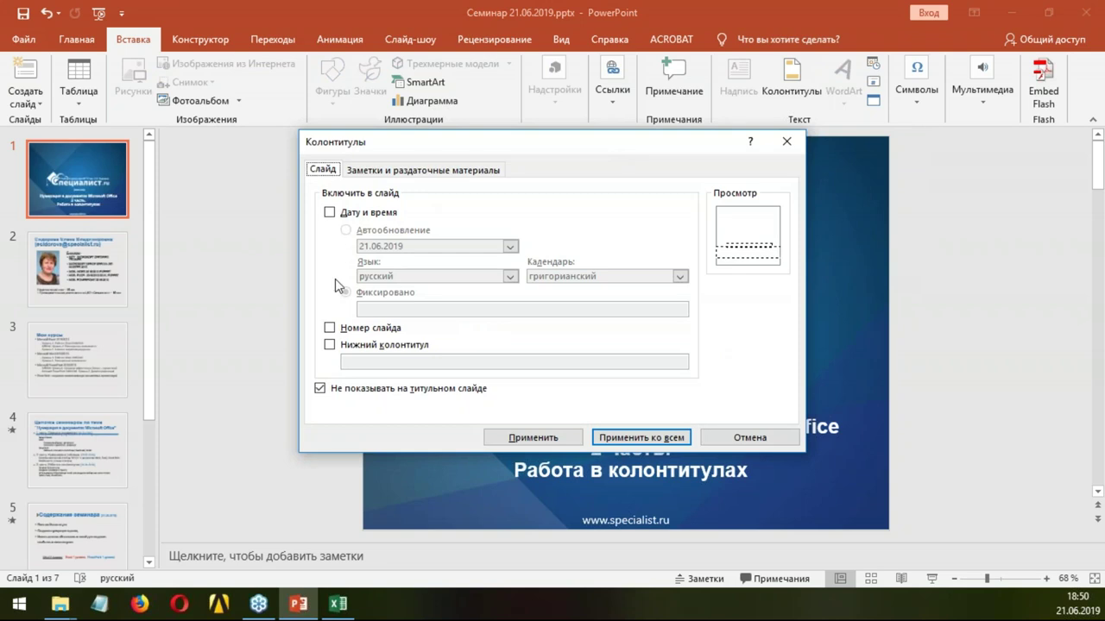
{"action": "left_click", "coordinate": [330, 212]}
{"action": "left_click", "coordinate": [346, 231]}
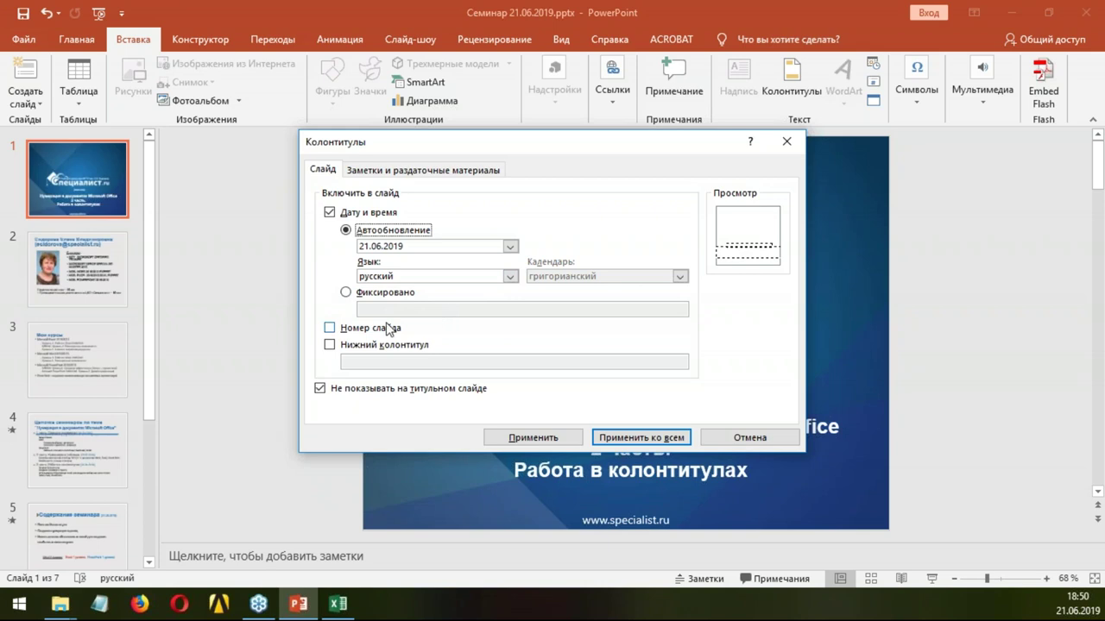
{"action": "left_click", "coordinate": [330, 329]}
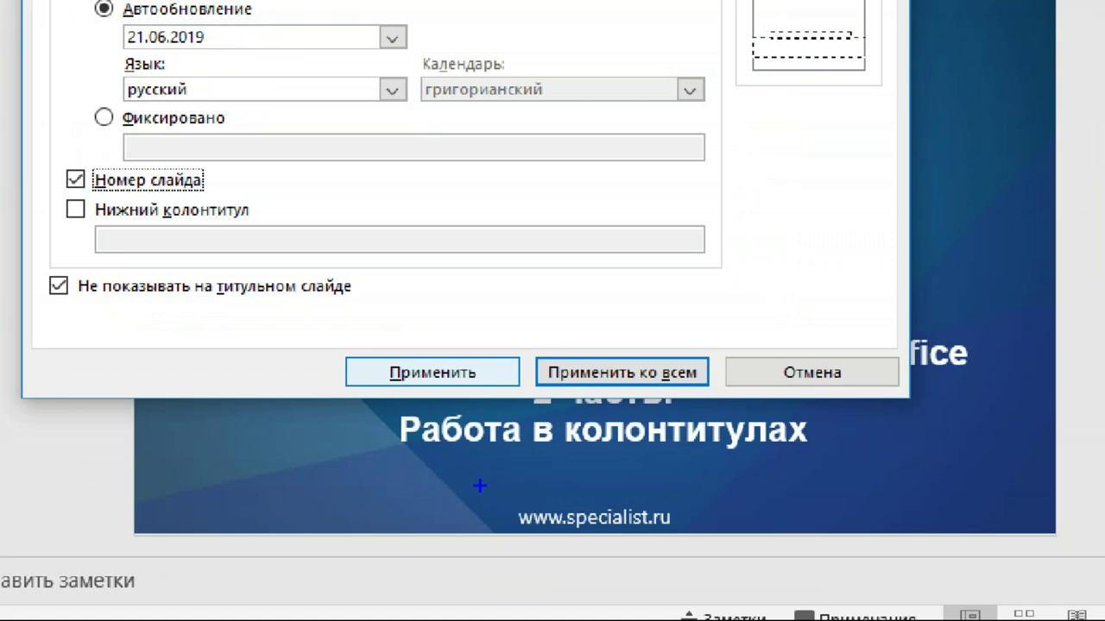
{"action": "left_click_drag", "start_coordinate": [483, 498], "coordinate": [706, 531]}
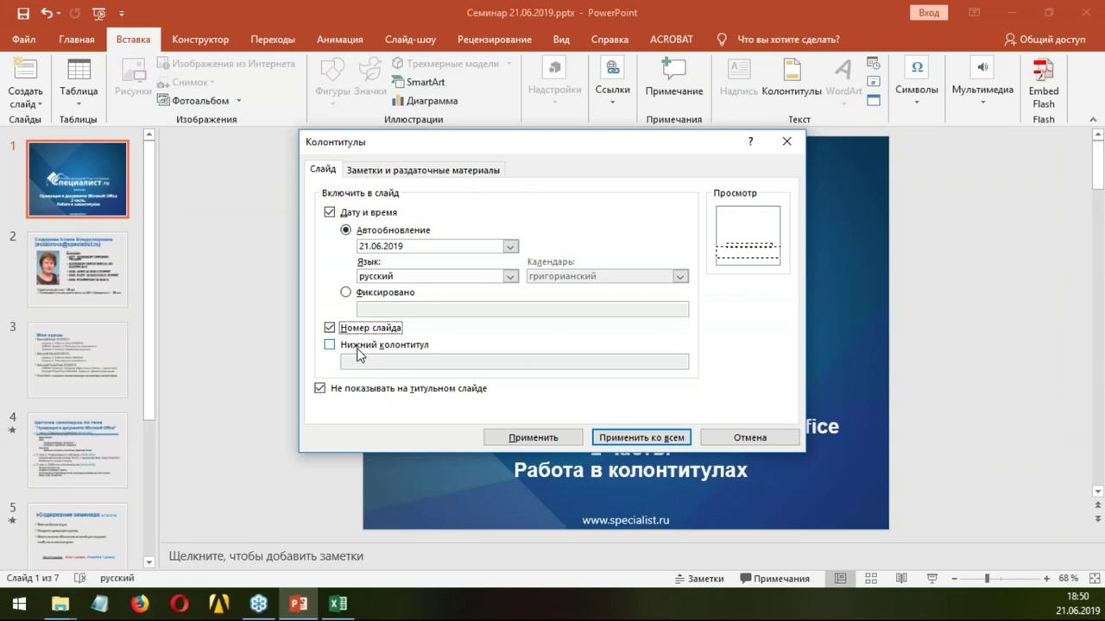
{"action": "left_click", "coordinate": [329, 344]}
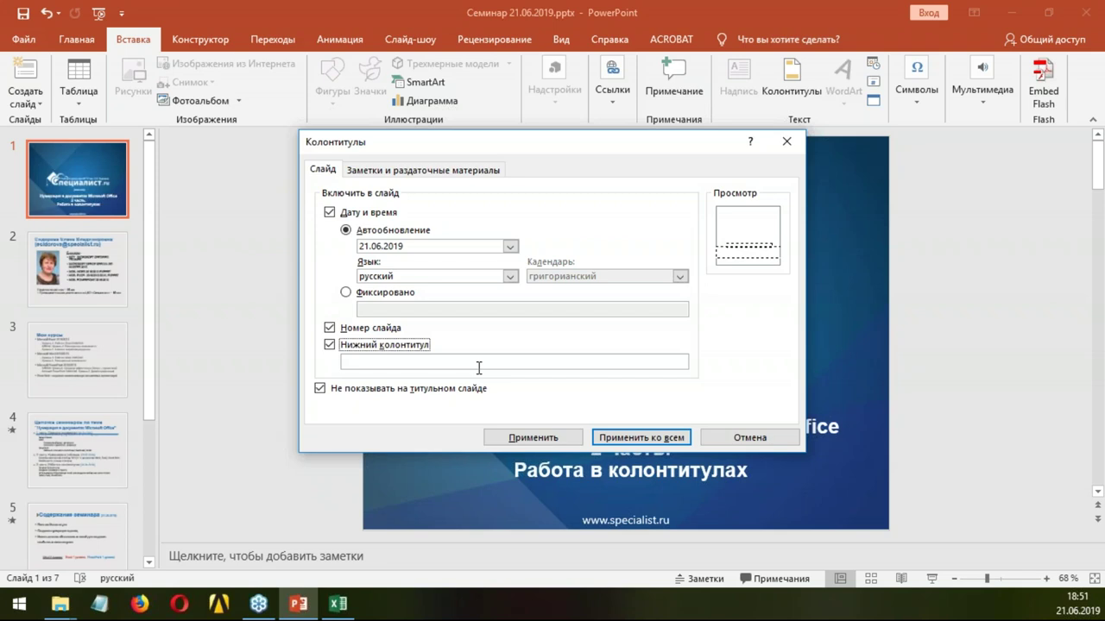
{"action": "key", "text": "alt+d"}
{"action": "key", "text": "Return"}
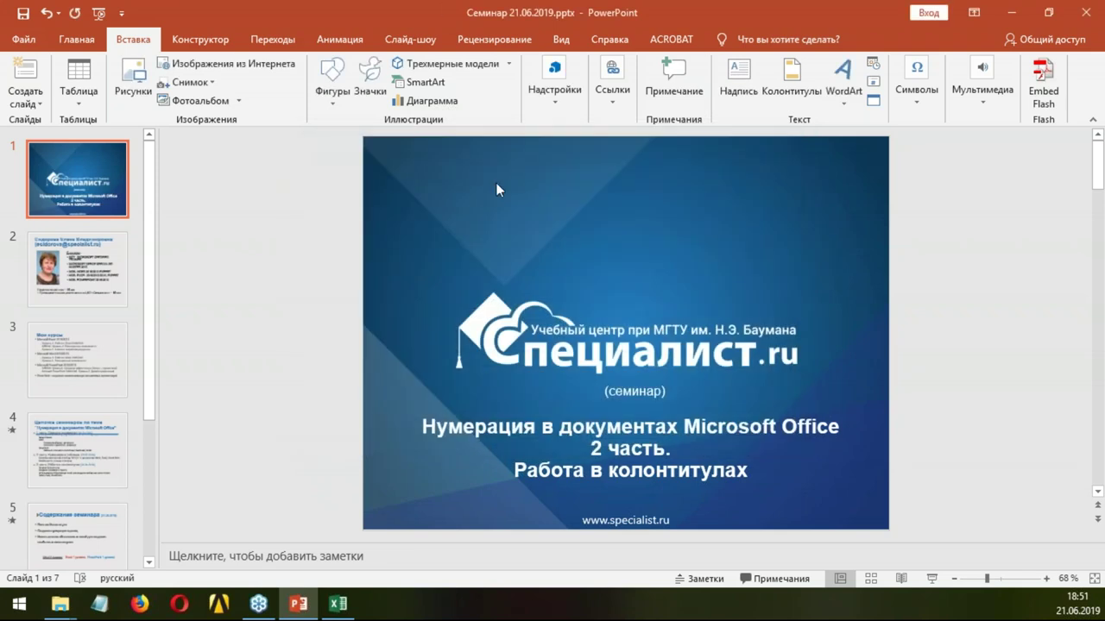
{"action": "left_click", "coordinate": [791, 82]}
Apply the author's surname footer, fixed date and slide numbers to all slides except the title slide.
{"action": "left_click", "coordinate": [329, 345]}
{"action": "left_click", "coordinate": [374, 364]}
{"action": "type", "text": "Сидо"}
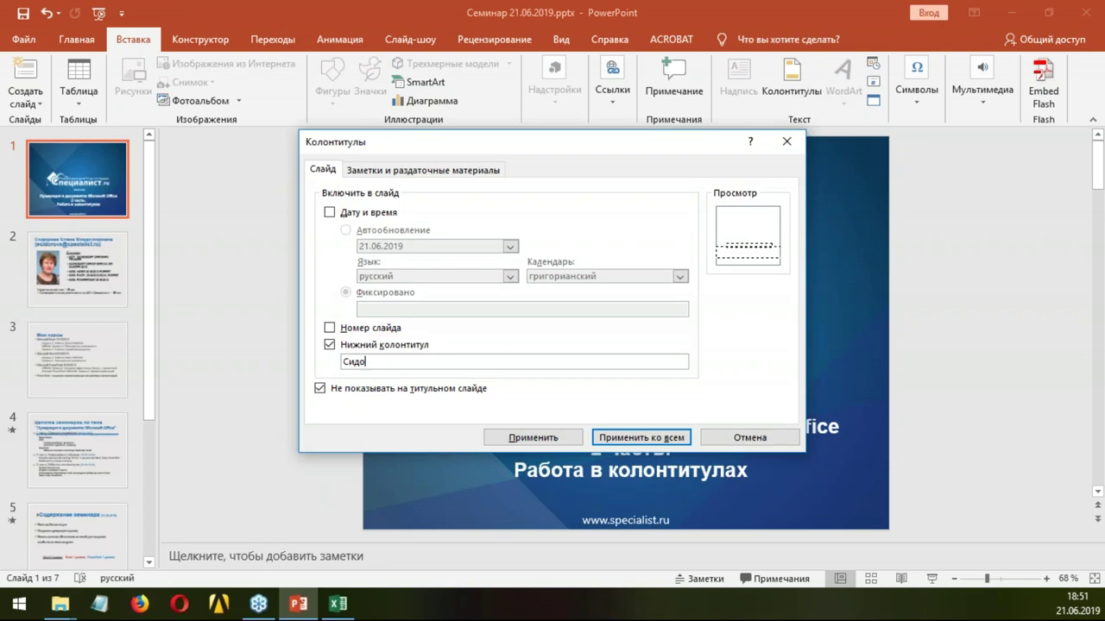
{"action": "type", "text": "рова"}
{"action": "left_click", "coordinate": [329, 212]}
{"action": "left_click", "coordinate": [330, 328]}
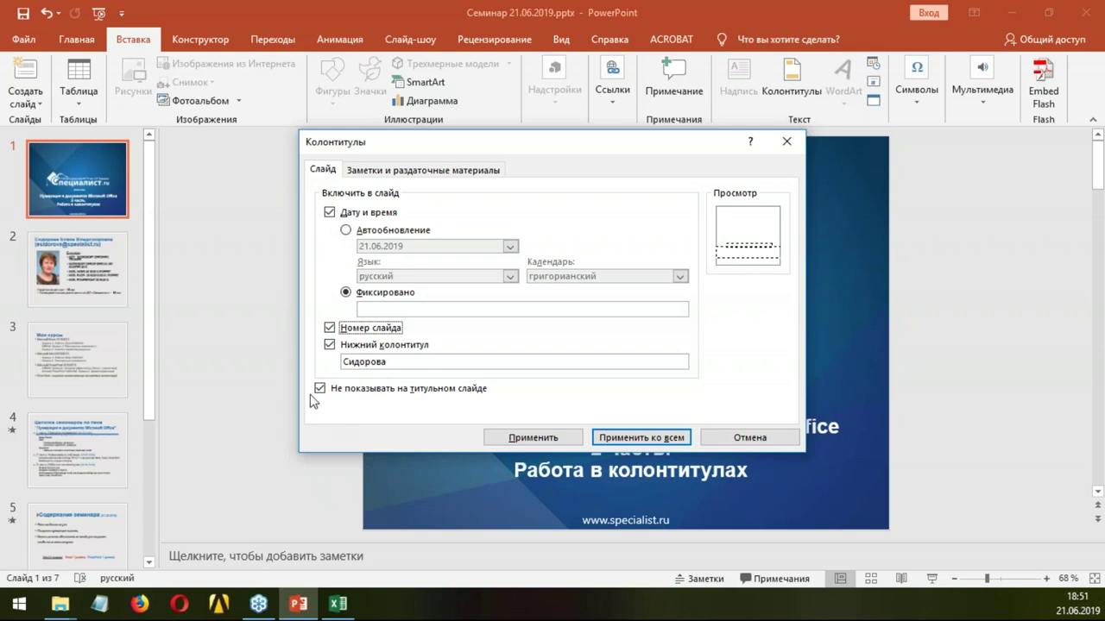
{"action": "left_click", "coordinate": [474, 392]}
{"action": "left_click", "coordinate": [322, 388]}
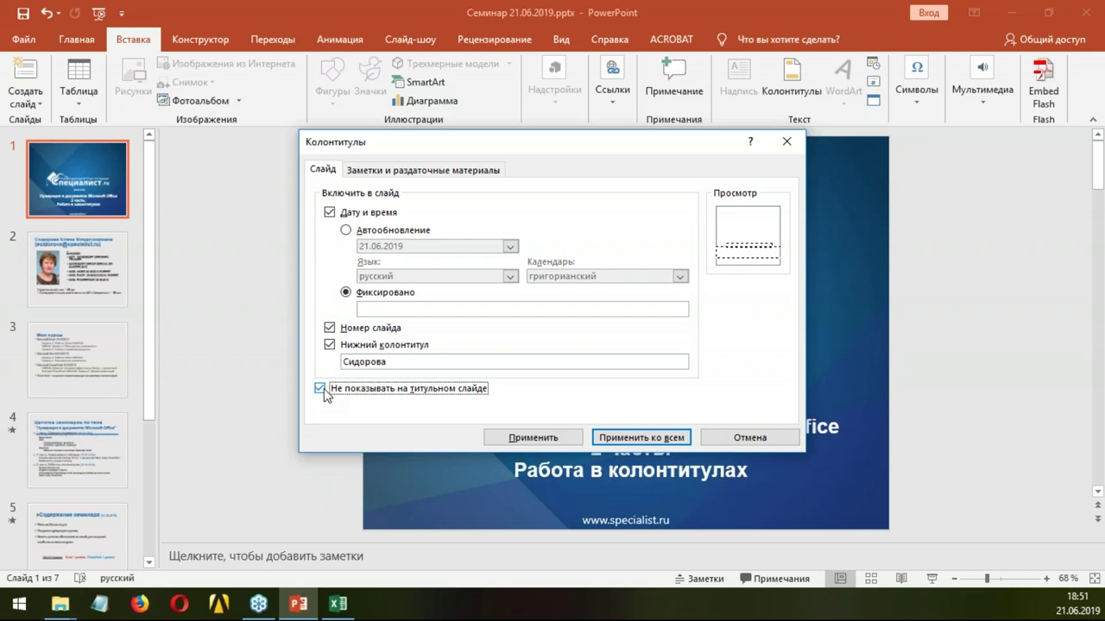
{"action": "left_click", "coordinate": [639, 438]}
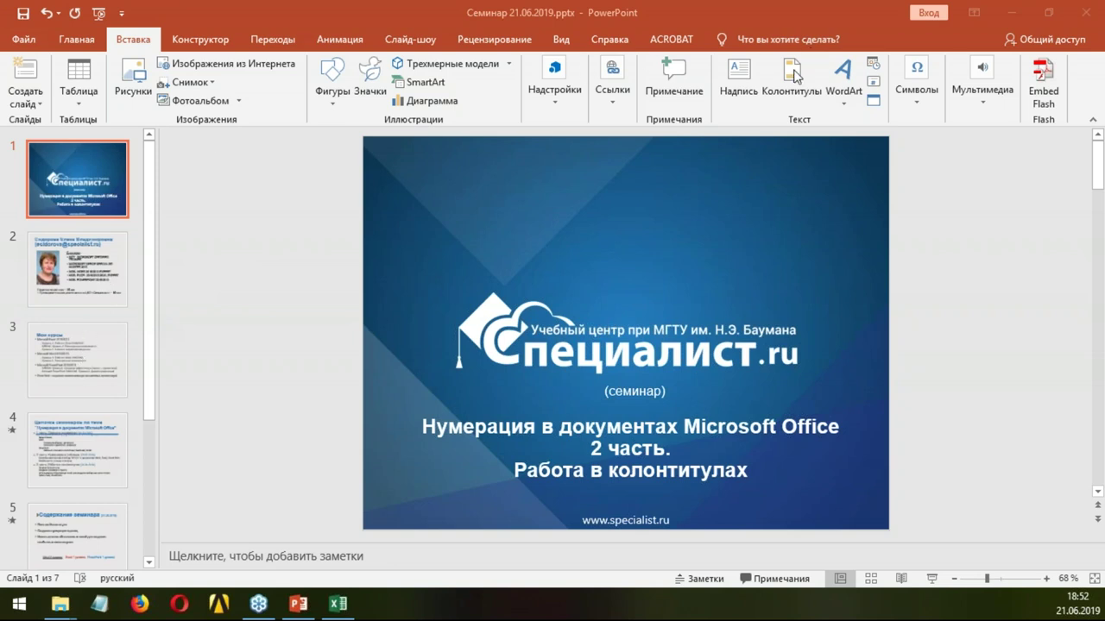
Check the surname footer on slides 2 through 6, then bring up Header and Footer on slide 6.
{"action": "left_click", "coordinate": [76, 269]}
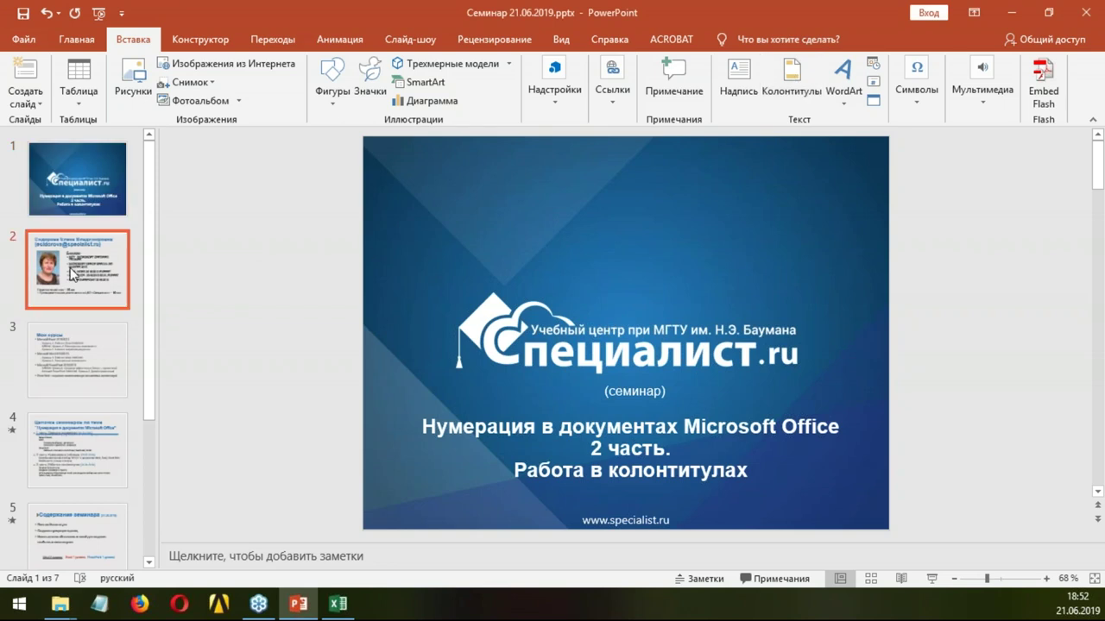
{"action": "left_click", "coordinate": [67, 354]}
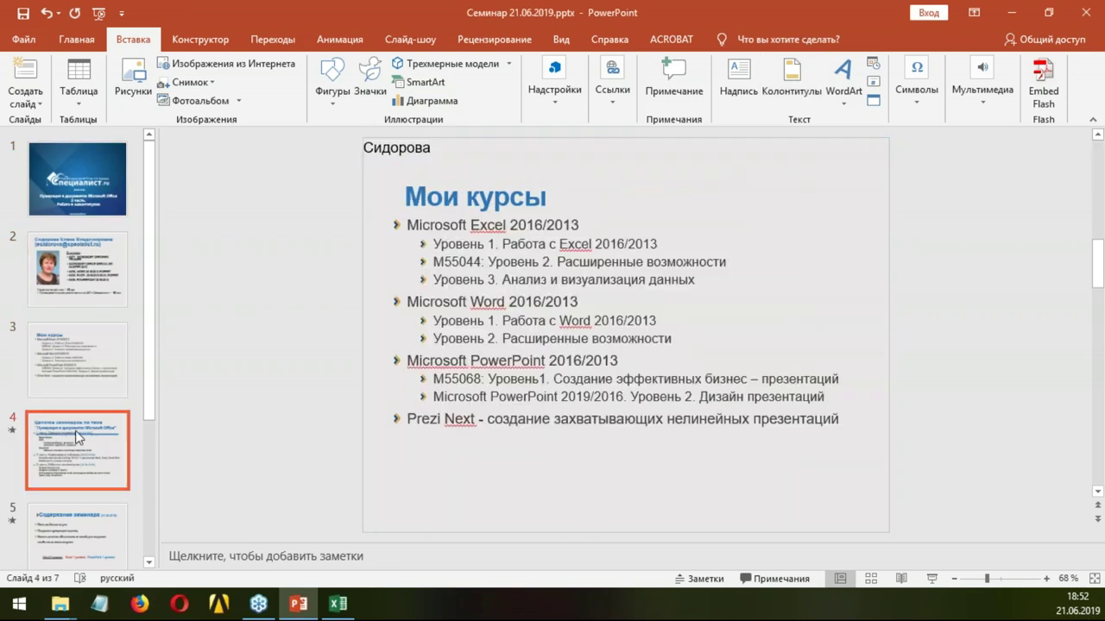
{"action": "left_click", "coordinate": [76, 435]}
{"action": "left_click", "coordinate": [61, 521]}
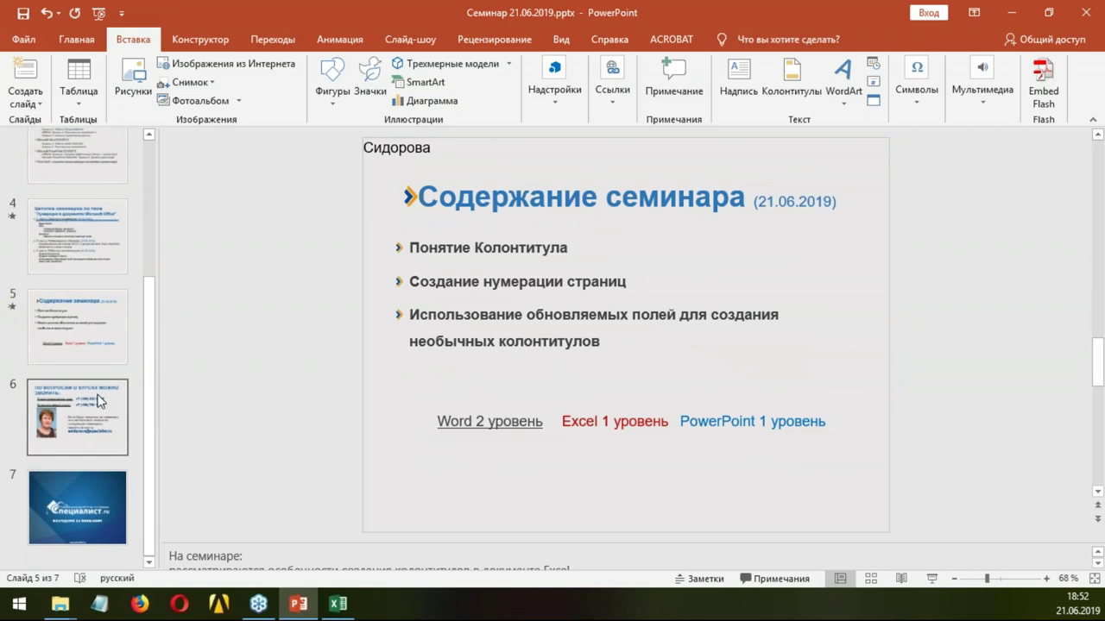
{"action": "left_click", "coordinate": [97, 400]}
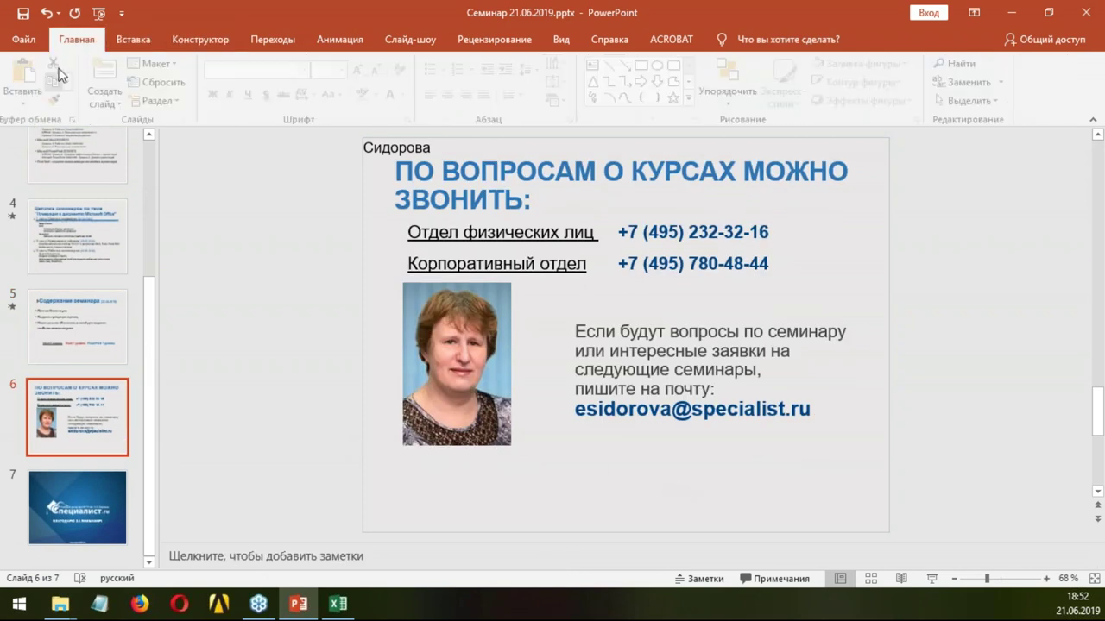
{"action": "left_click", "coordinate": [129, 40]}
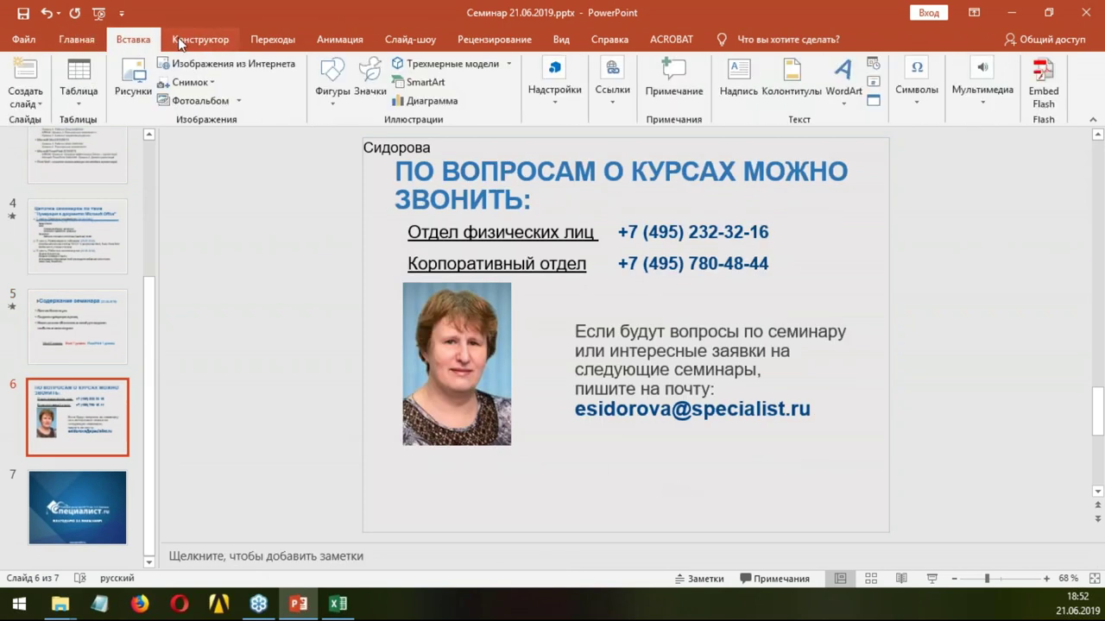
{"action": "left_click", "coordinate": [776, 88]}
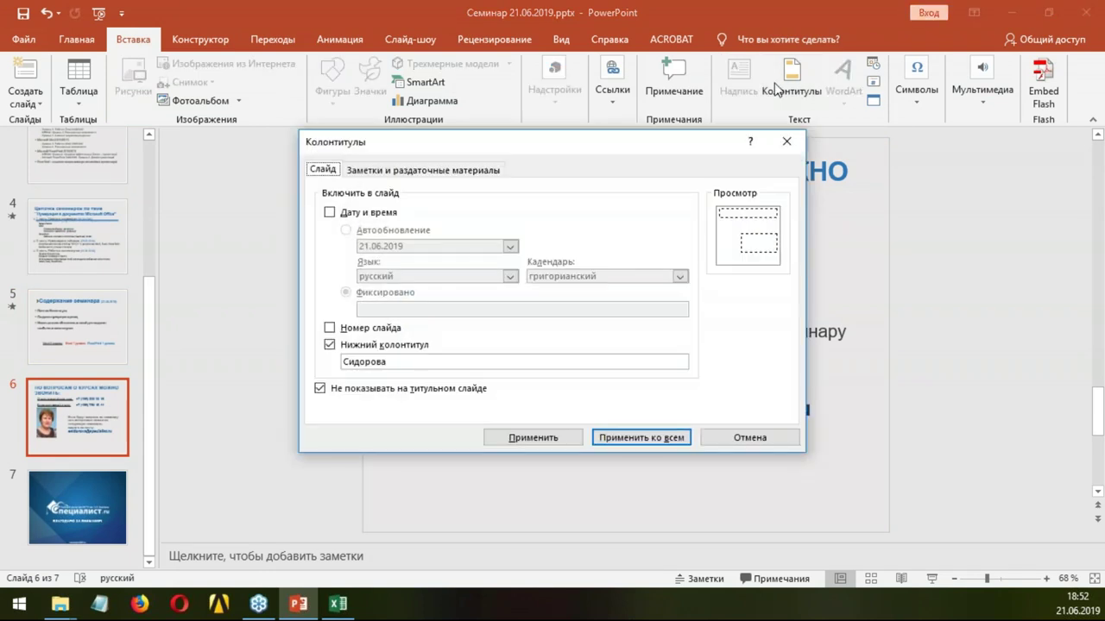
Enable slide numbers and the date and apply them to all slides.
{"action": "left_click", "coordinate": [330, 327]}
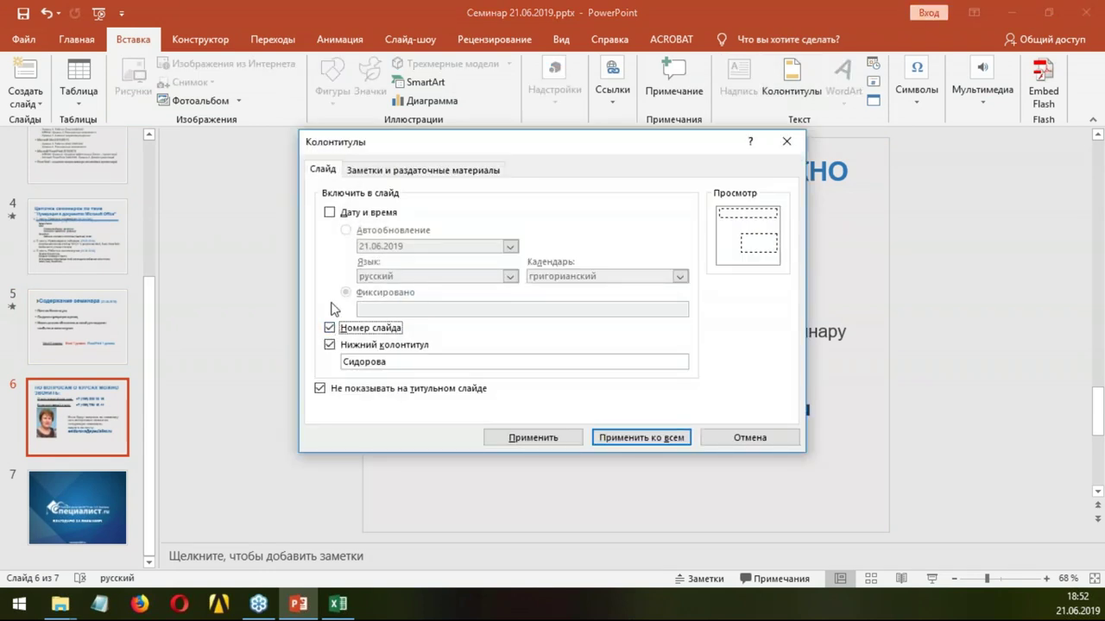
{"action": "left_click", "coordinate": [329, 212]}
{"action": "left_click", "coordinate": [634, 444]}
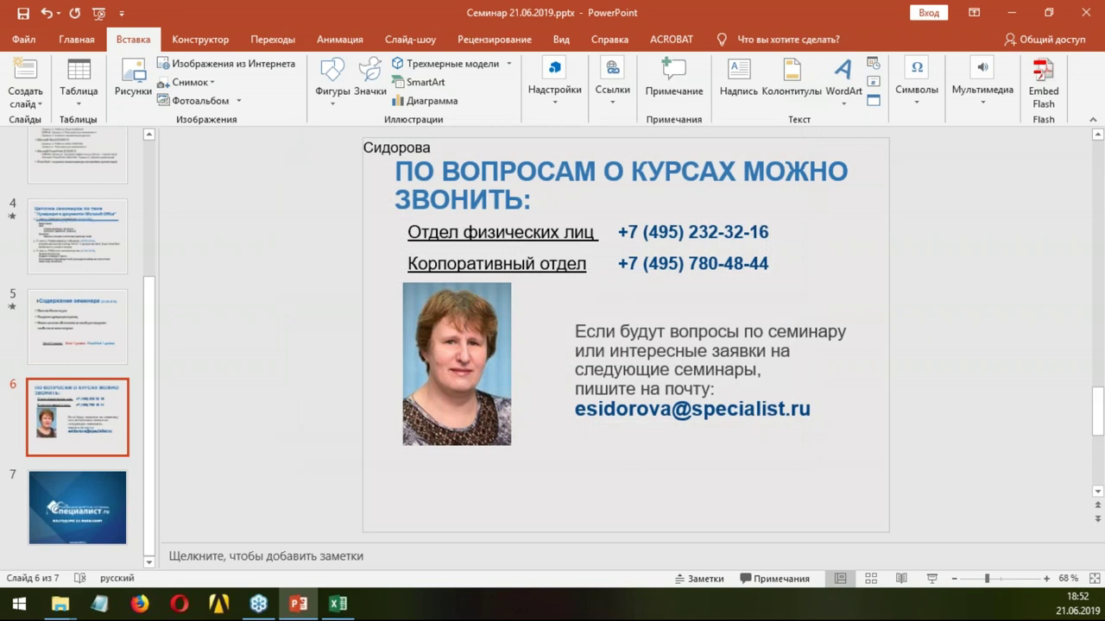
Reopen Header and Footer, toggle slide number, close it unapplied, and create a new presentation.
{"action": "left_click", "coordinate": [791, 82]}
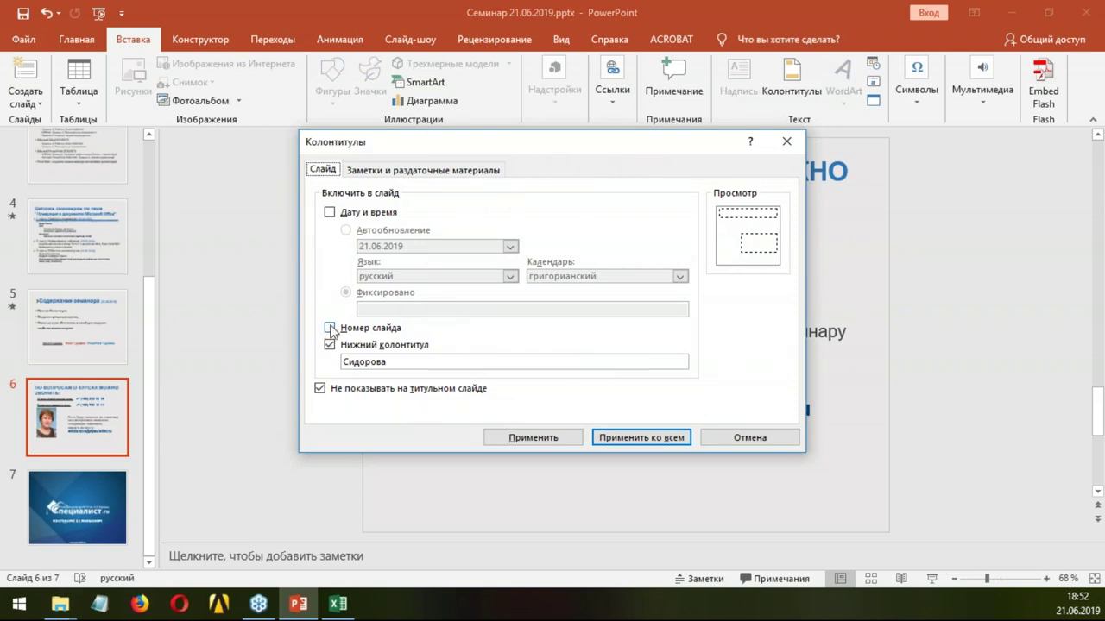
{"action": "left_click", "coordinate": [329, 328]}
{"action": "left_click", "coordinate": [786, 141]}
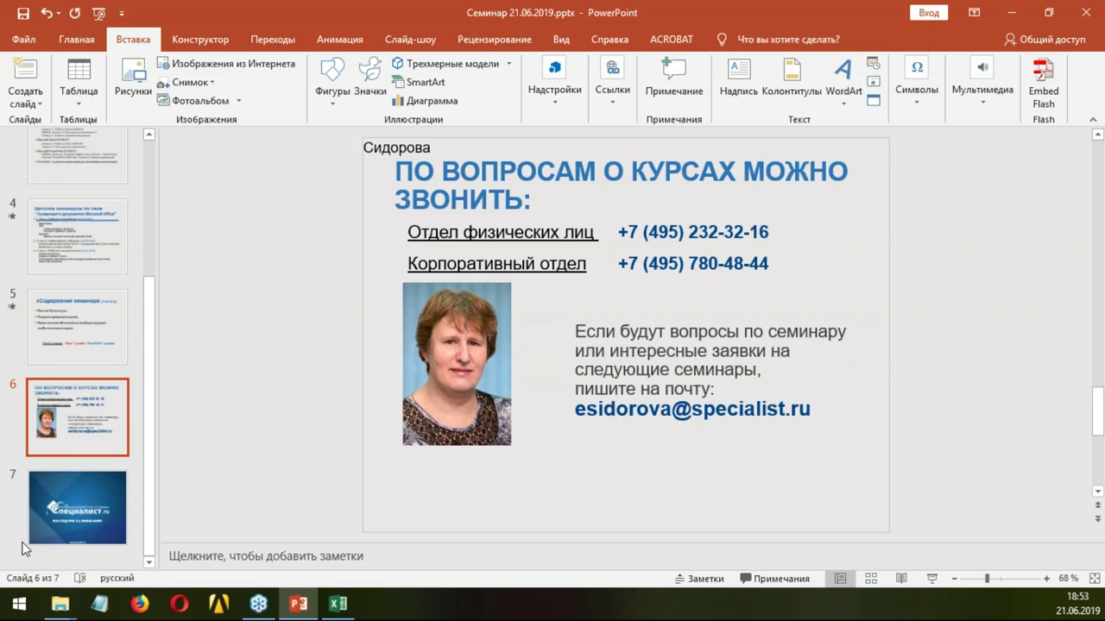
{"action": "key", "text": "ctrl+n"}
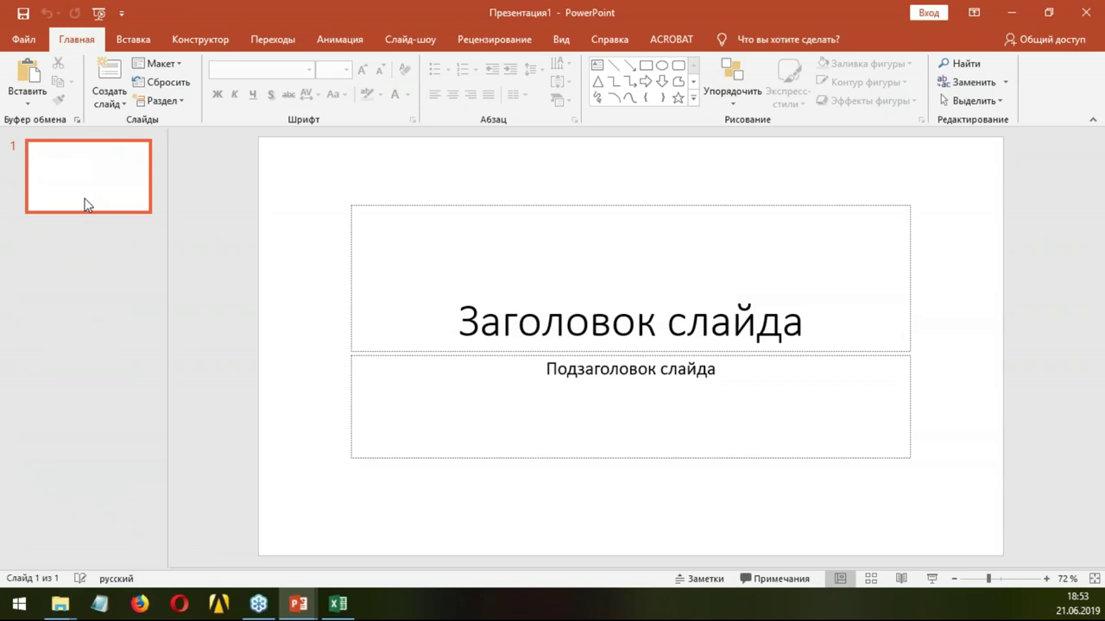
Add title-and-content slides after the title slide using New Slide.
{"action": "double_click", "coordinate": [109, 74]}
{"action": "left_click", "coordinate": [112, 74]}
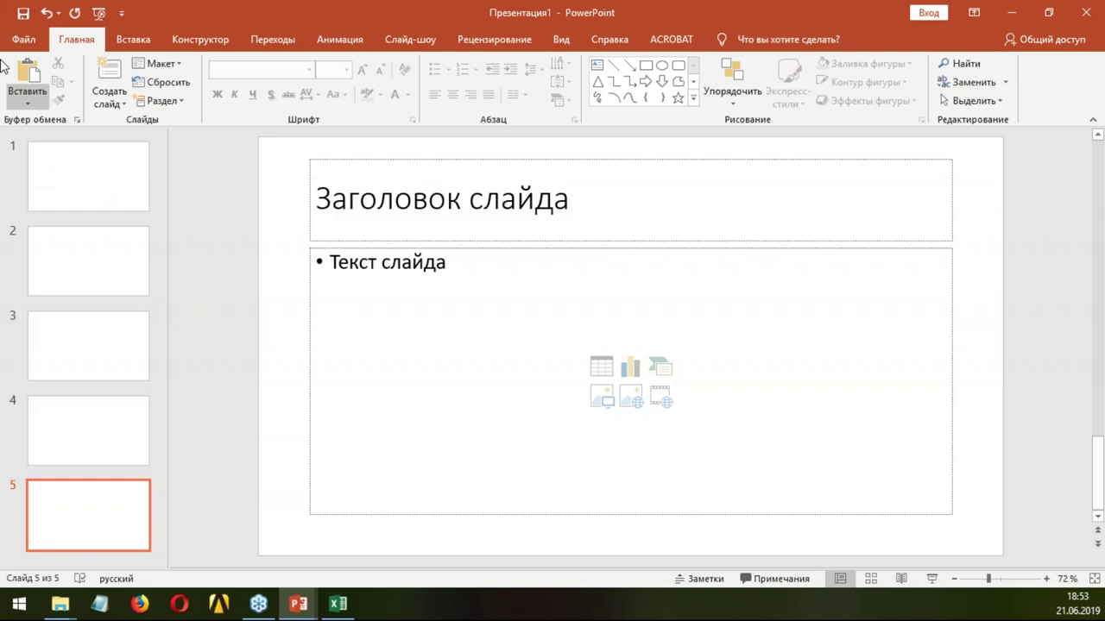
Tick date, slide number and footer in Header and Footer, entering the author's surname as footer text.
{"action": "left_click", "coordinate": [145, 39]}
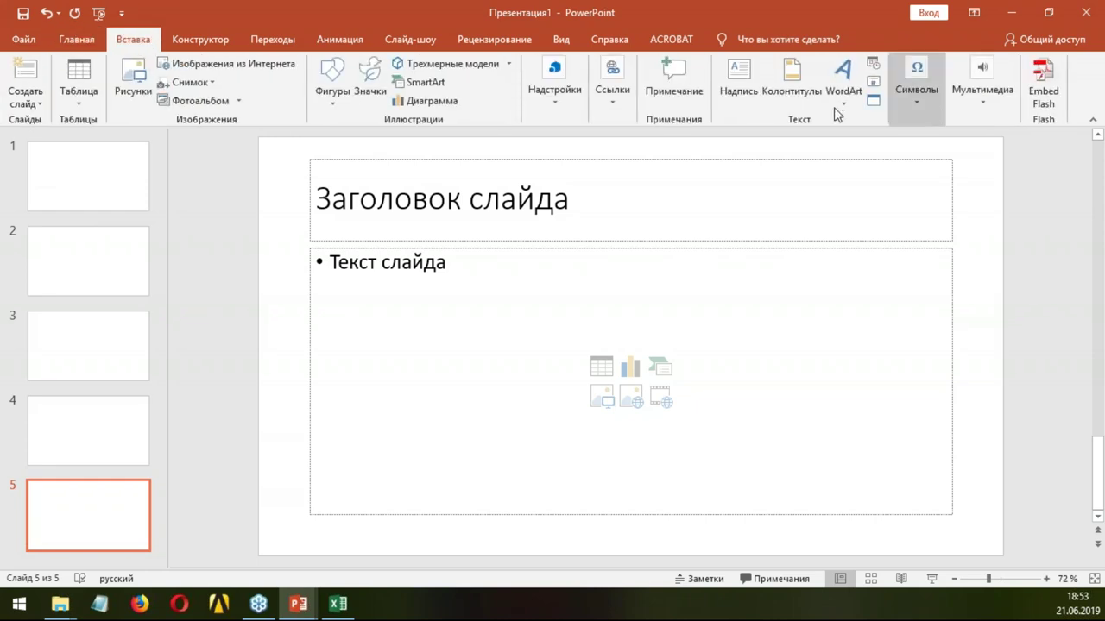
{"action": "left_click", "coordinate": [791, 82]}
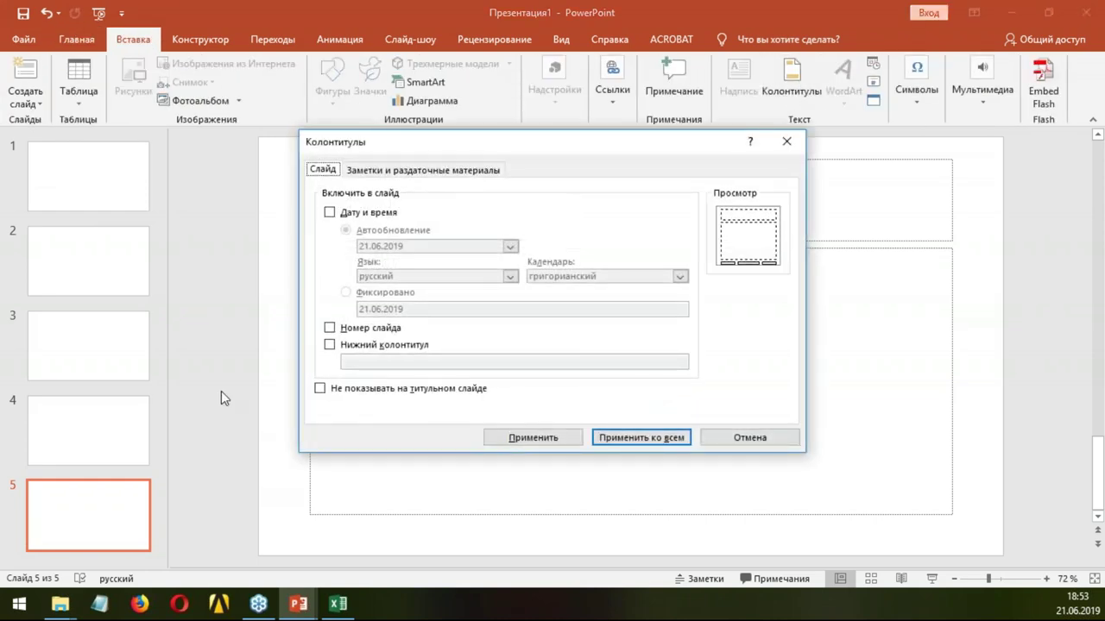
{"action": "left_click", "coordinate": [329, 212]}
{"action": "left_click", "coordinate": [328, 328]}
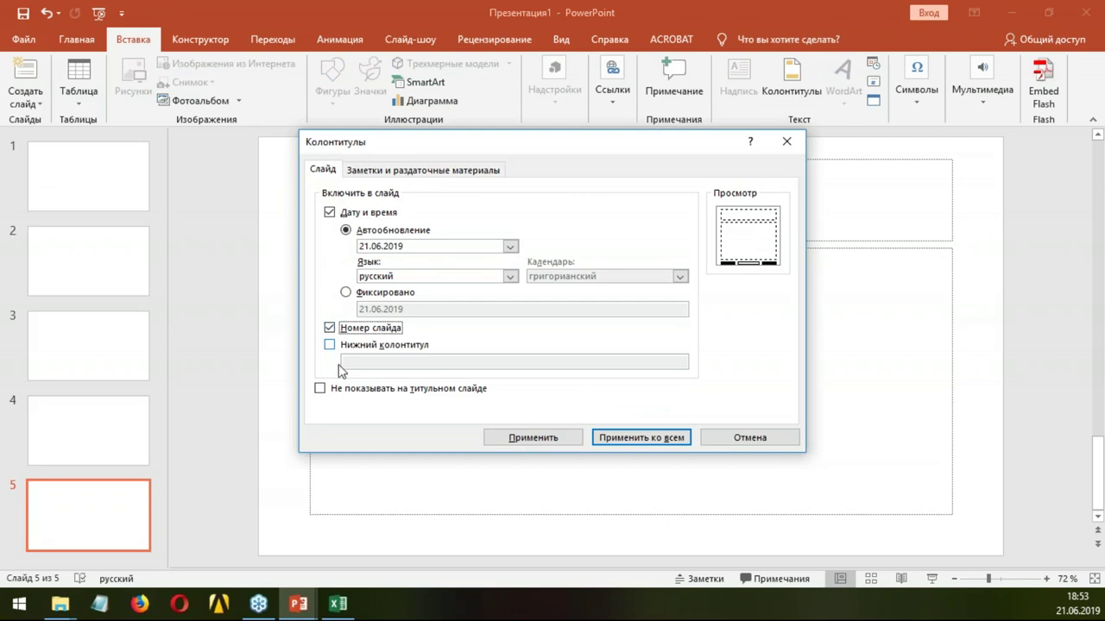
{"action": "left_click", "coordinate": [329, 344]}
{"action": "left_click", "coordinate": [380, 363]}
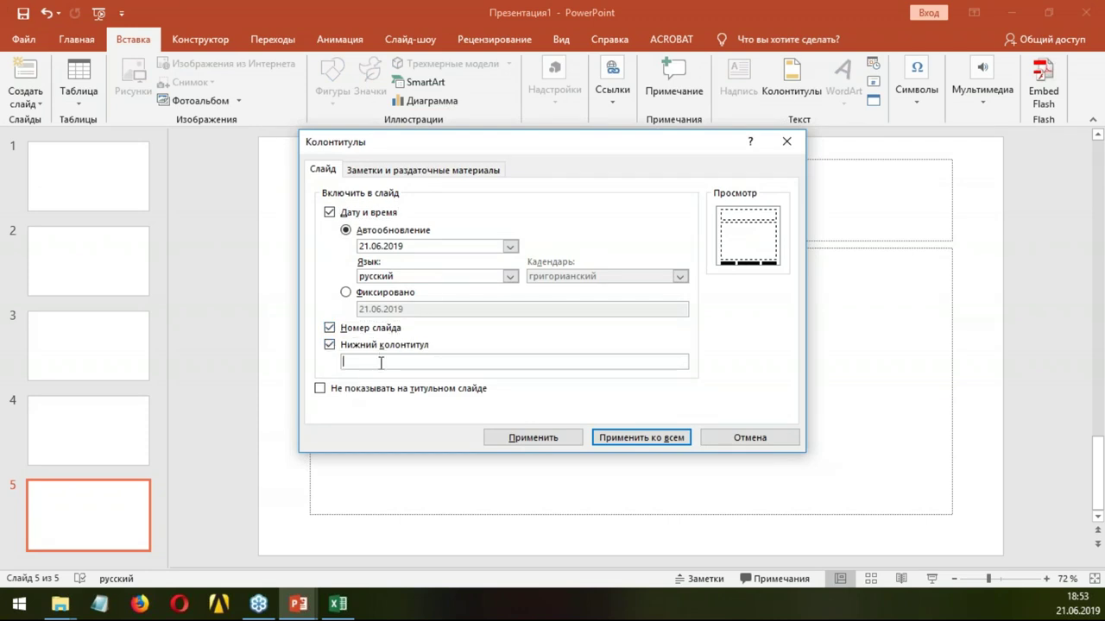
{"action": "type", "text": "Сидорова"}
{"action": "key", "text": "Return"}
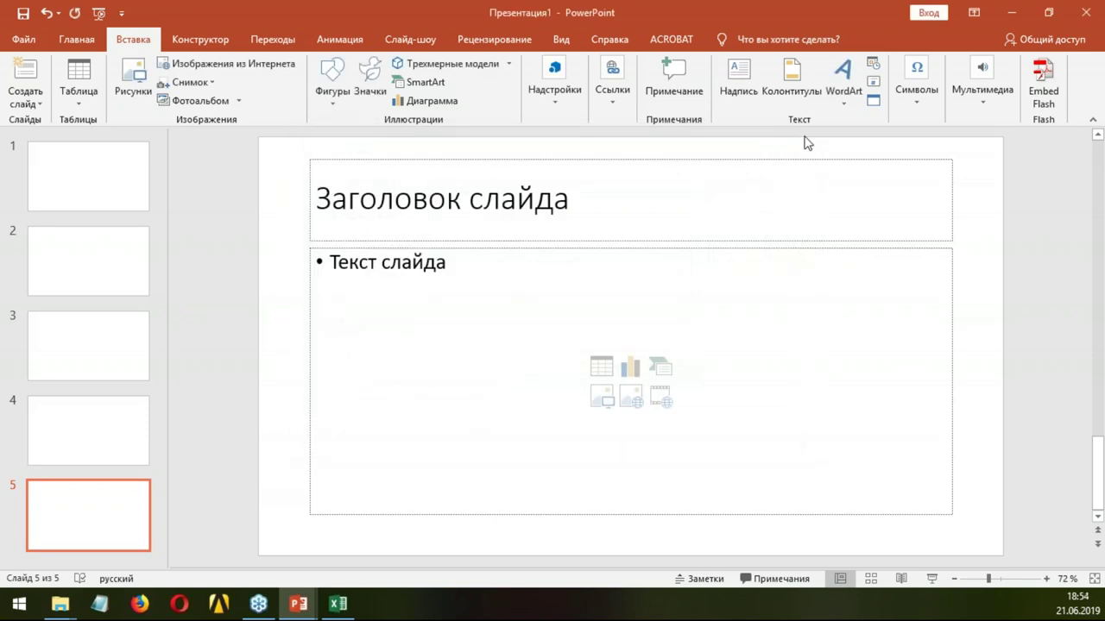
Redo the date, slide number and surname footer, hide it on the title slide, and apply to all.
{"action": "left_click", "coordinate": [797, 76]}
{"action": "left_click", "coordinate": [329, 213]}
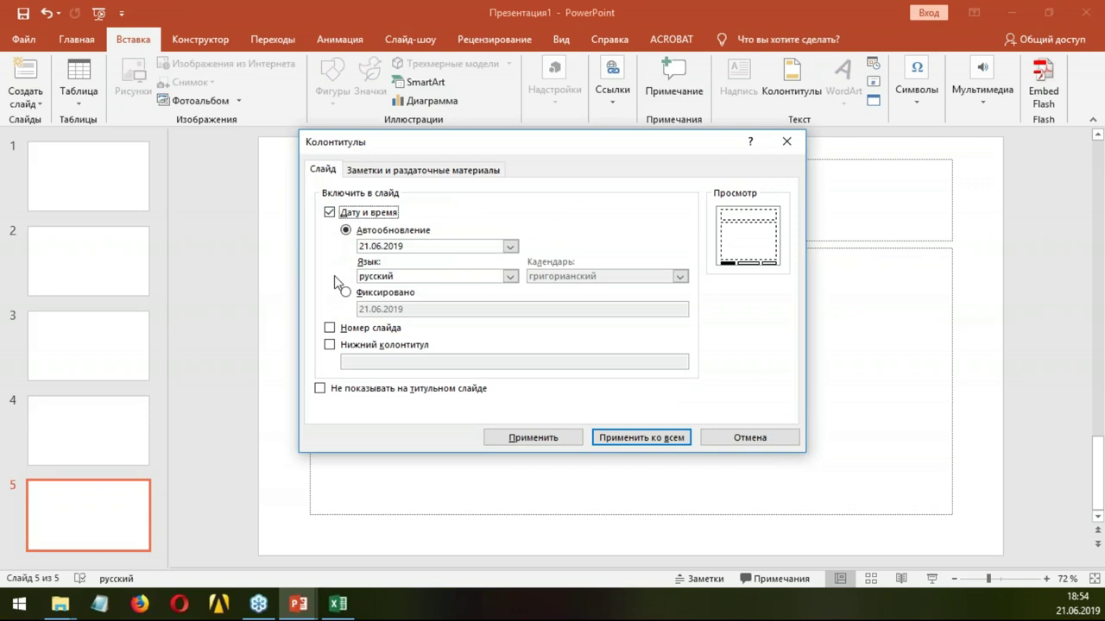
{"action": "left_click", "coordinate": [328, 328]}
{"action": "left_click", "coordinate": [328, 344]}
{"action": "left_click", "coordinate": [384, 361]}
{"action": "type", "text": "Сидорова"}
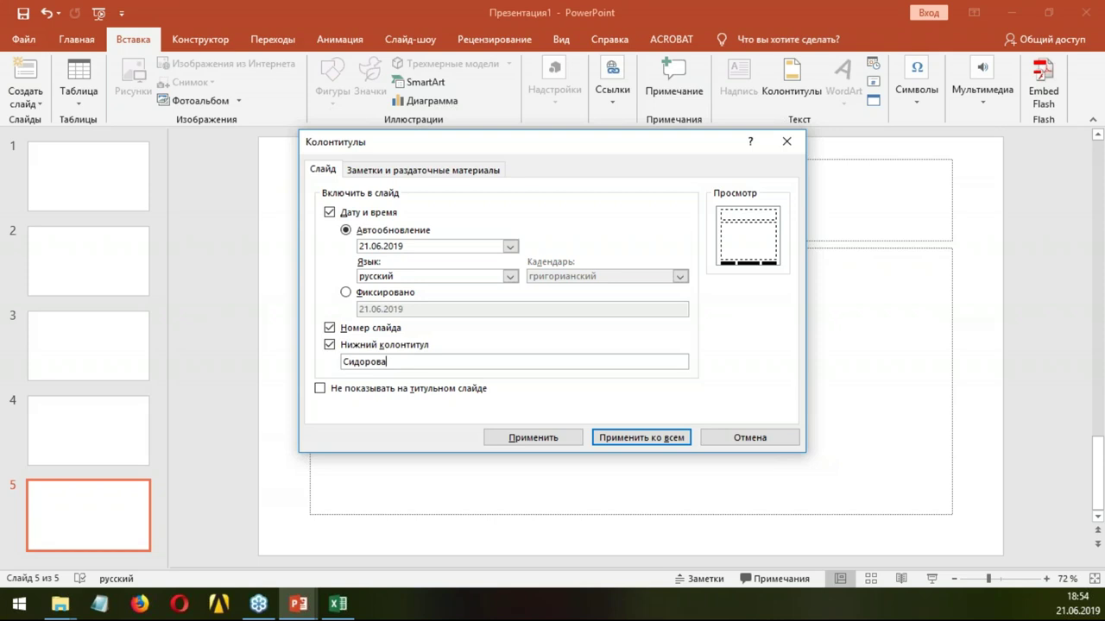
{"action": "left_click", "coordinate": [320, 389]}
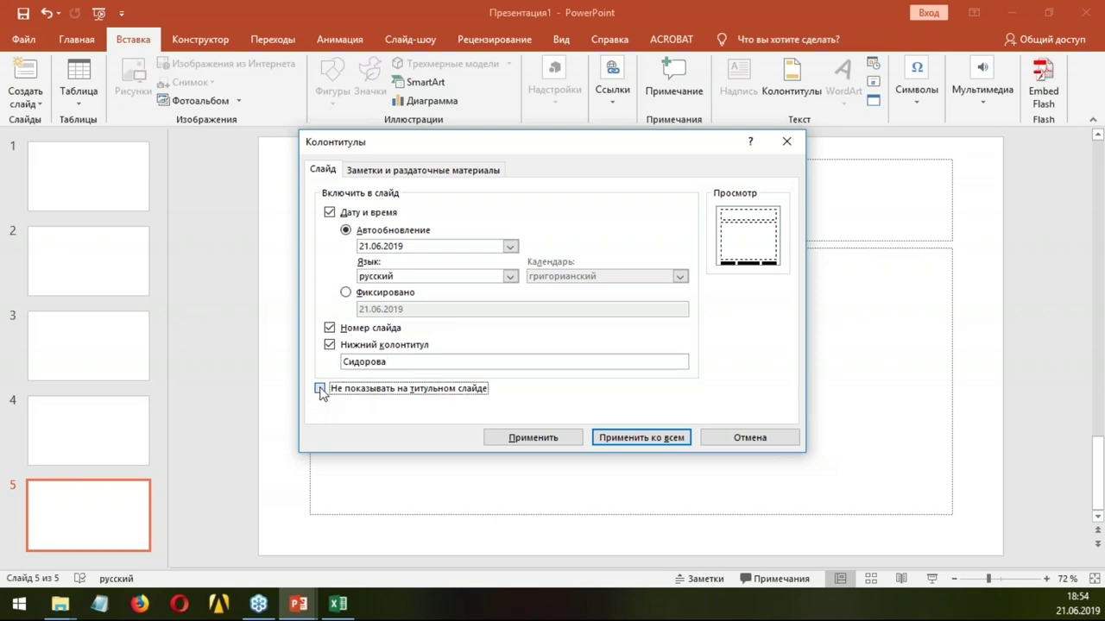
{"action": "left_click", "coordinate": [626, 439]}
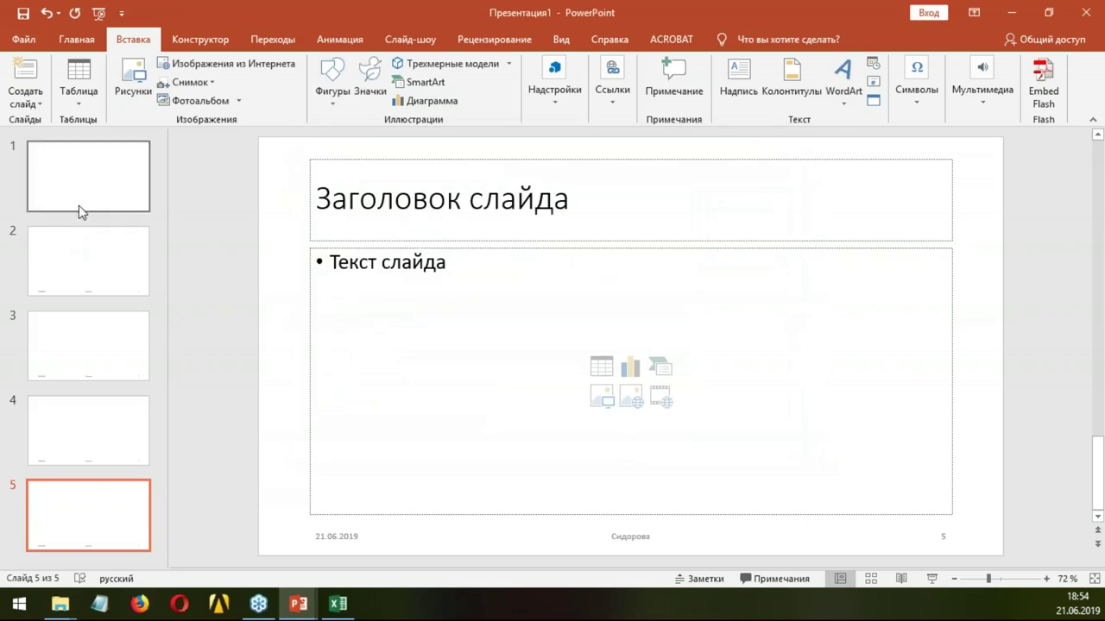
{"action": "left_click", "coordinate": [91, 186]}
Check that slides 2 and 3 show the 21.06.2019 date, author footer and slide number.
{"action": "left_click", "coordinate": [103, 263]}
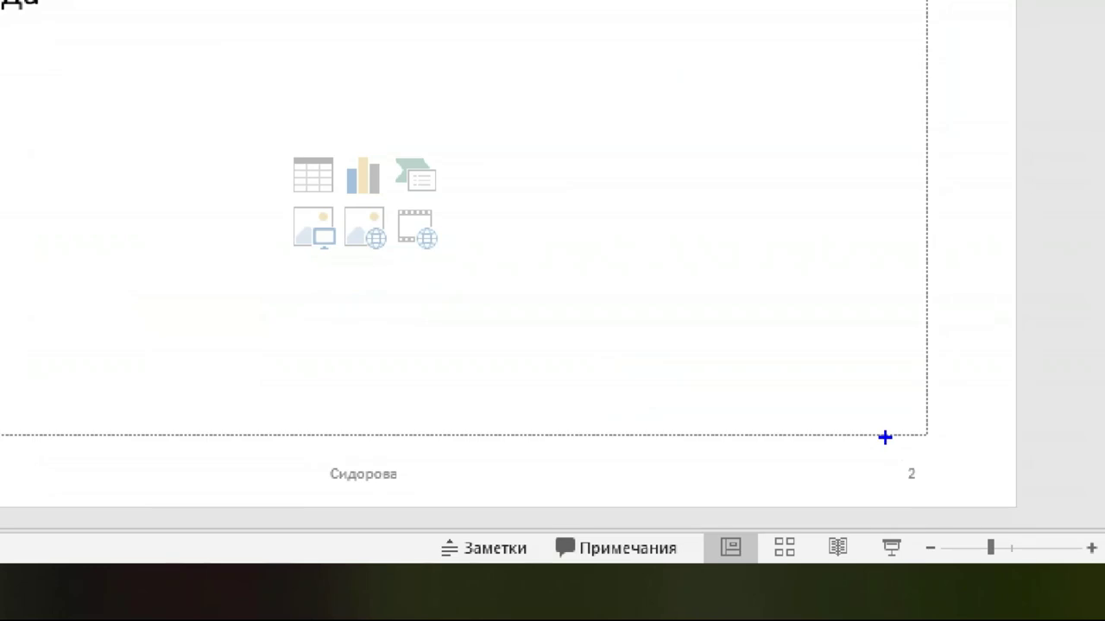
{"action": "left_click_drag", "start_coordinate": [925, 520], "coordinate": [967, 554]}
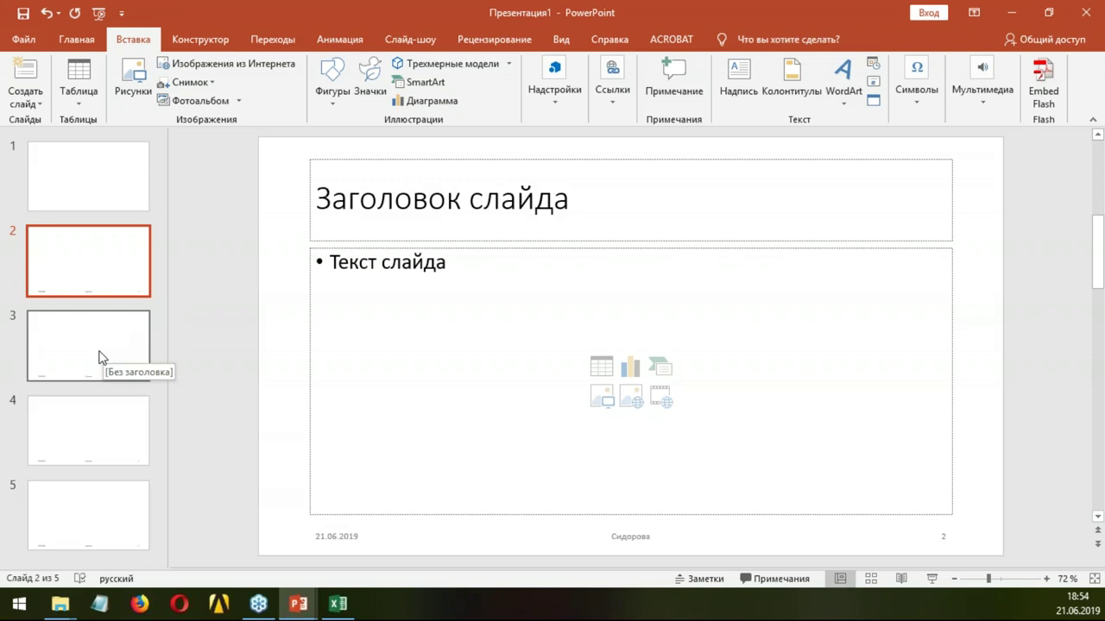
{"action": "left_click", "coordinate": [98, 350]}
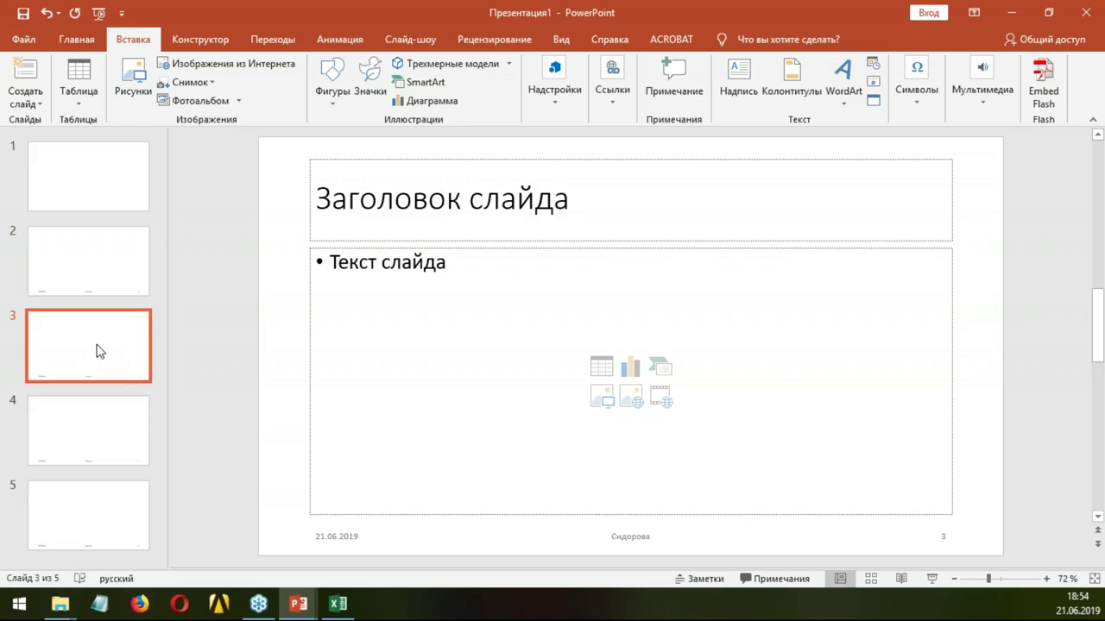
Untick date, slide number and footer for slide 3 and apply to that slide only.
{"action": "left_click", "coordinate": [792, 84]}
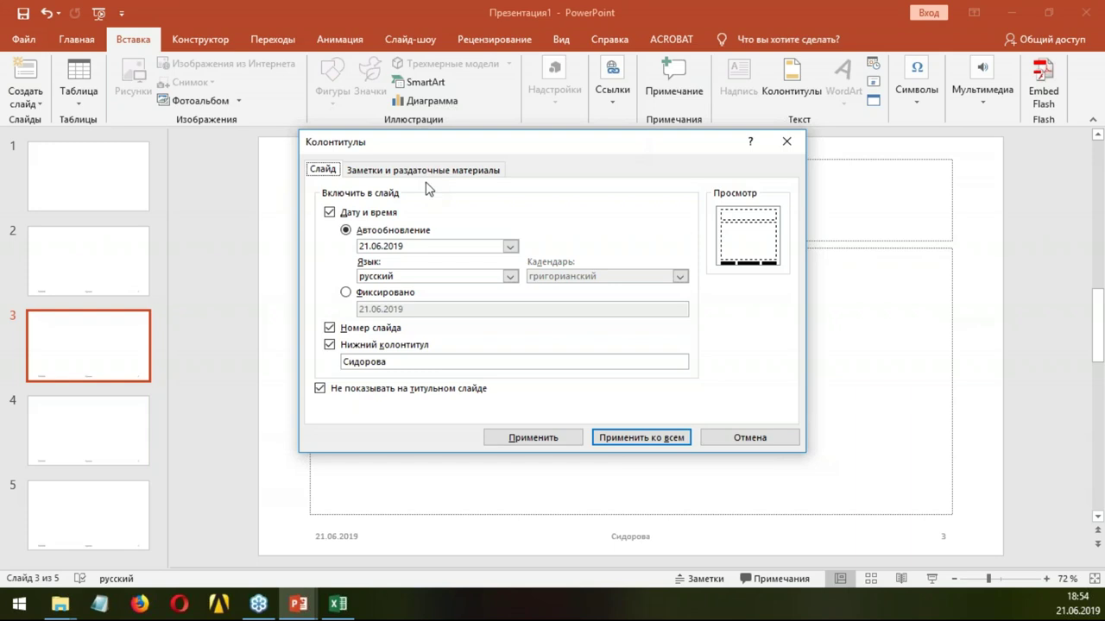
{"action": "left_click", "coordinate": [329, 212]}
{"action": "left_click", "coordinate": [329, 328]}
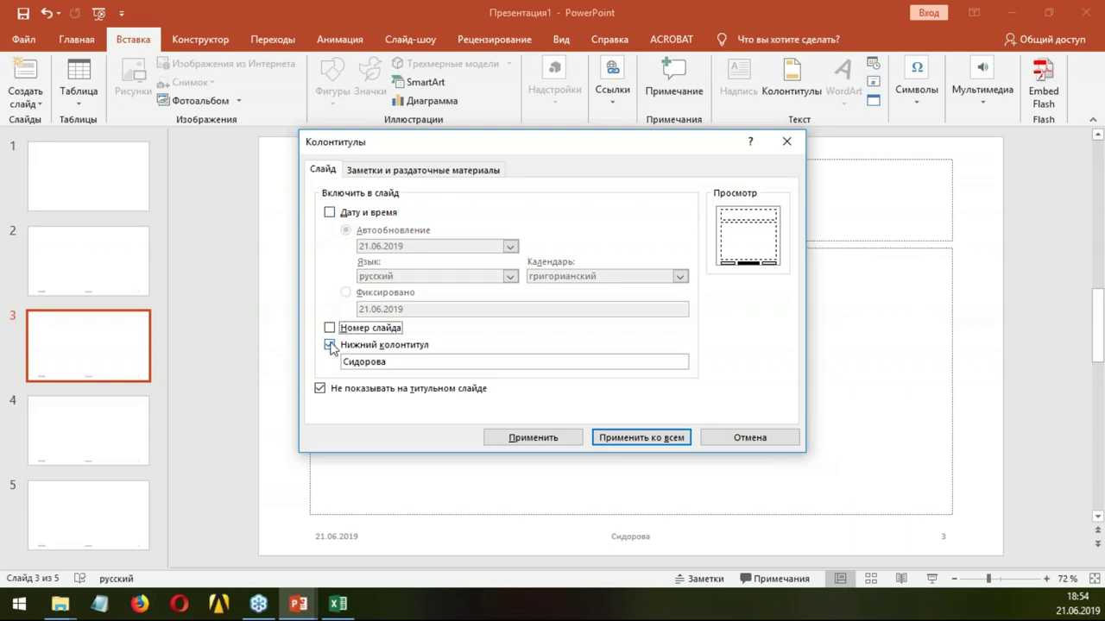
{"action": "left_click", "coordinate": [330, 344]}
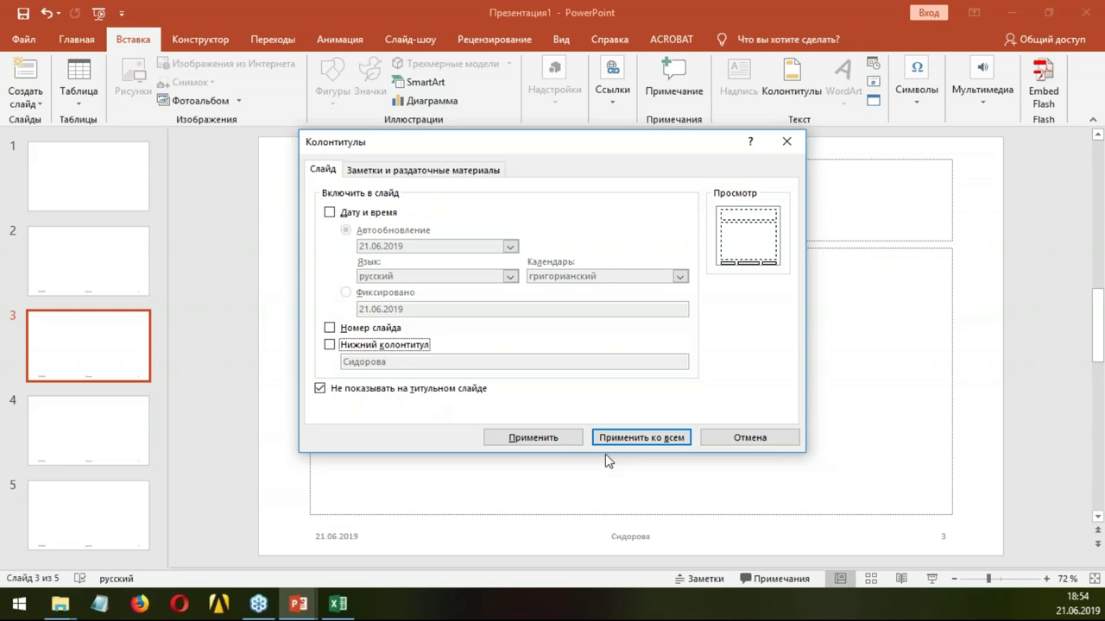
{"action": "left_click", "coordinate": [531, 438]}
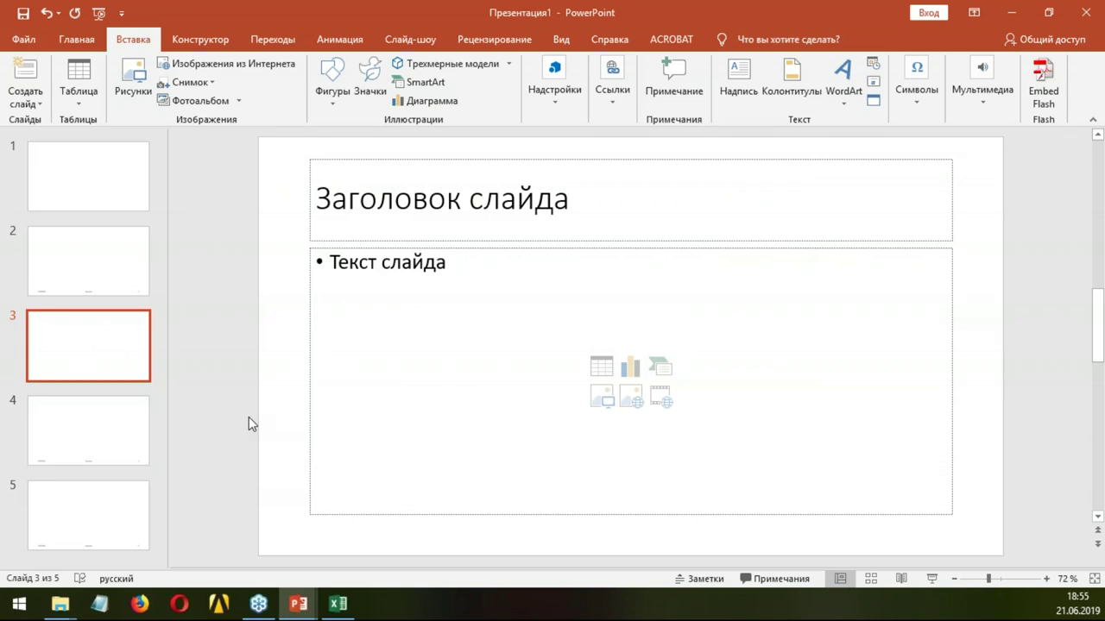
Close Презентация1 without saving and go to slide 5, Содержание семинара, in the seminar deck.
{"action": "left_click", "coordinate": [1088, 11]}
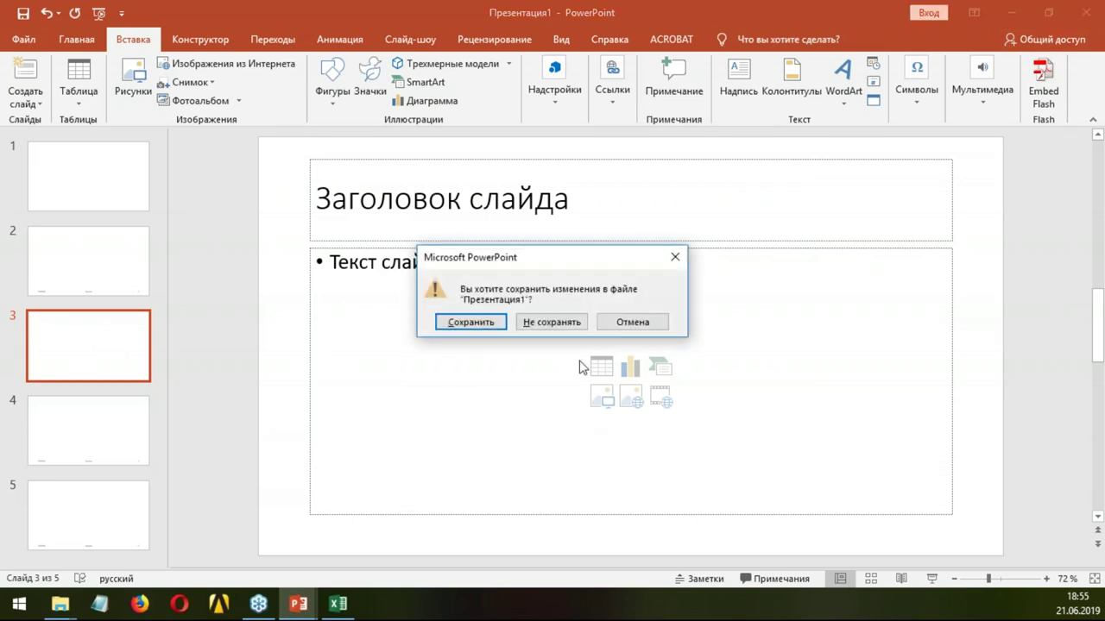
{"action": "left_click", "coordinate": [568, 321]}
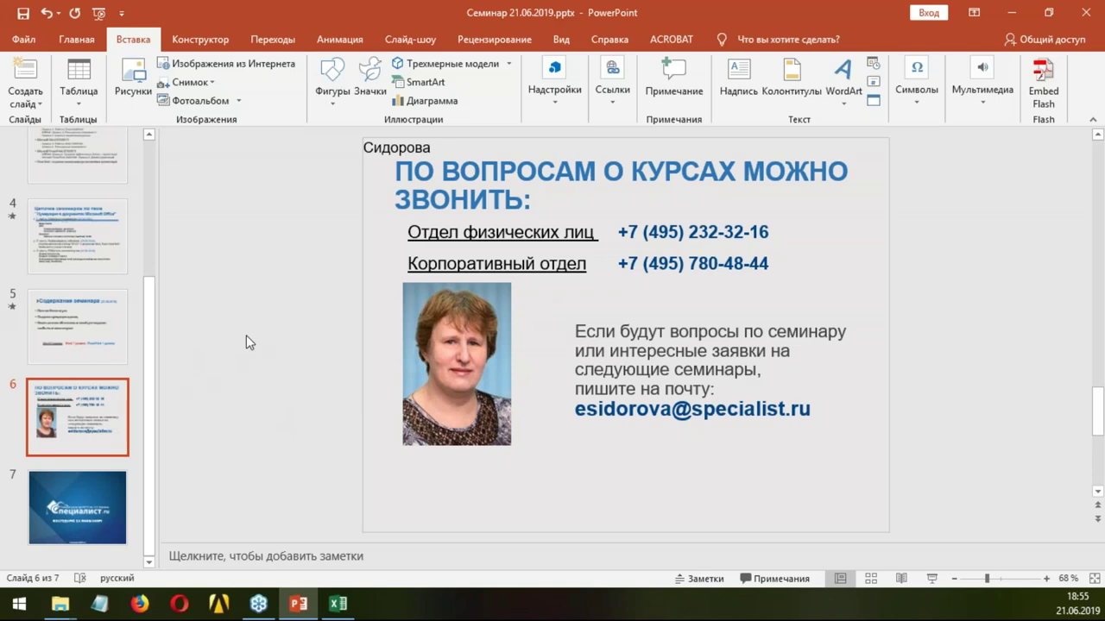
{"action": "left_click", "coordinate": [93, 314]}
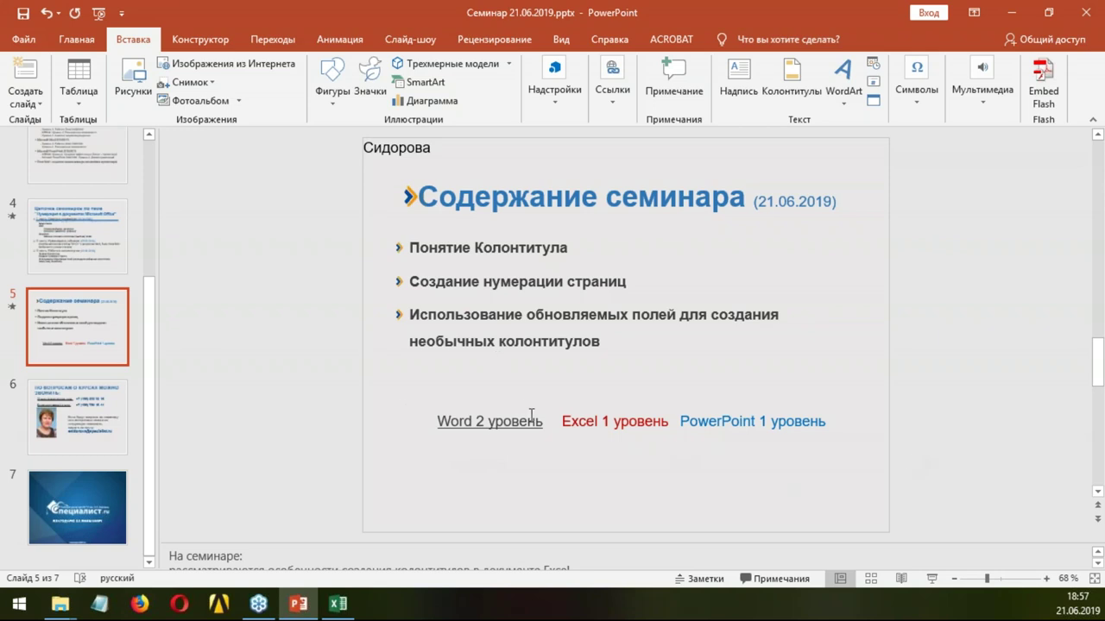
Review slides 6 and 5, then run the slide show from the final thank-you slide 7.
{"action": "left_click", "coordinate": [93, 407]}
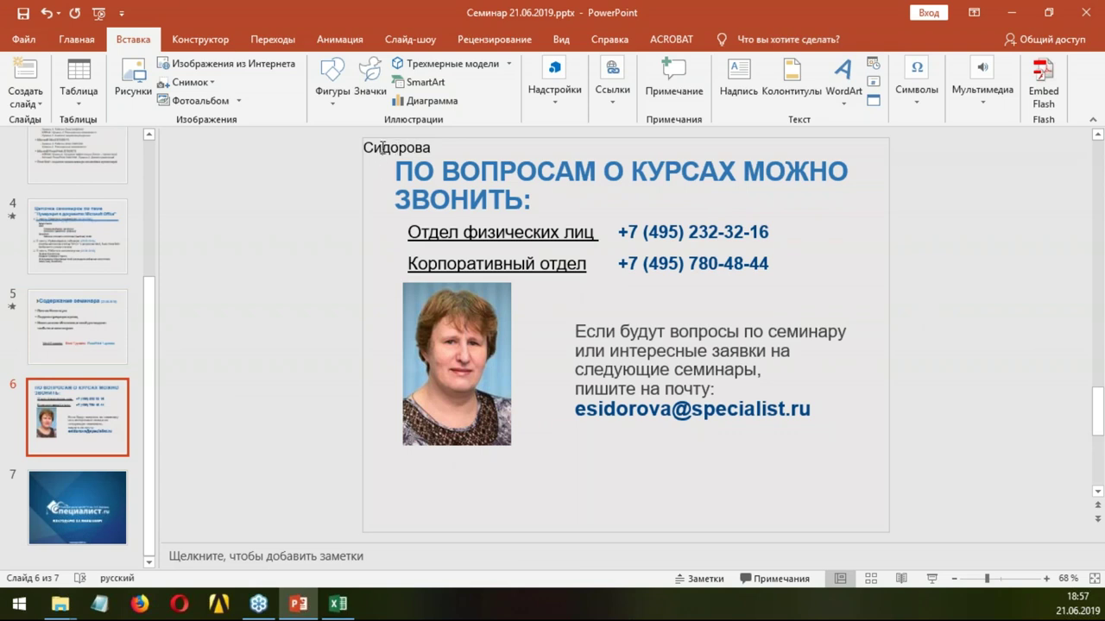
{"action": "left_click", "coordinate": [384, 148]}
{"action": "left_click", "coordinate": [82, 326]}
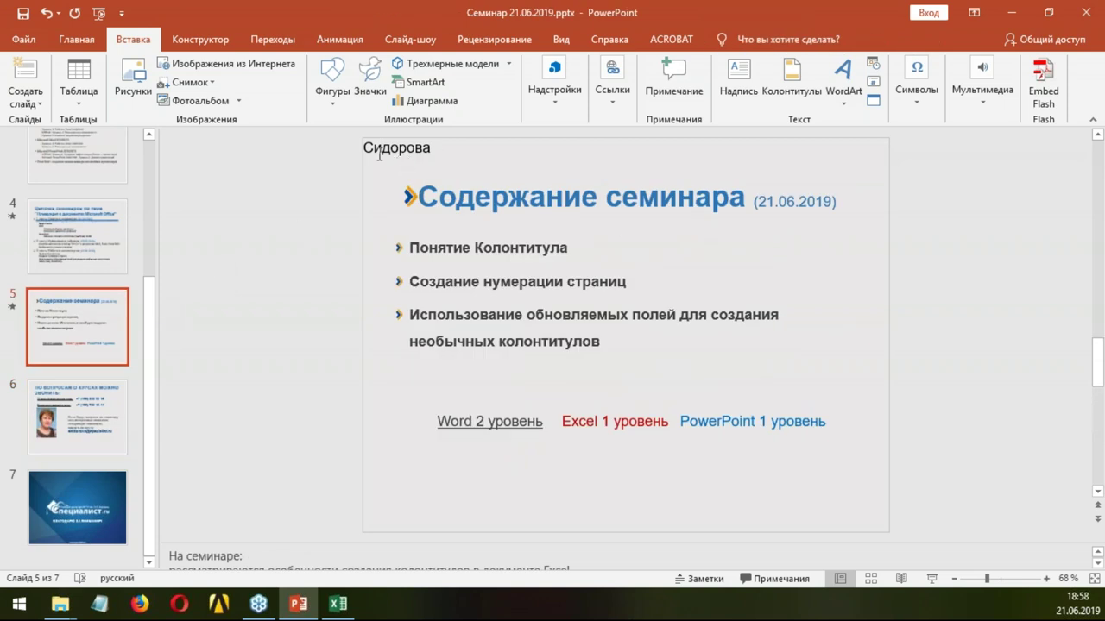
{"action": "left_click", "coordinate": [97, 412]}
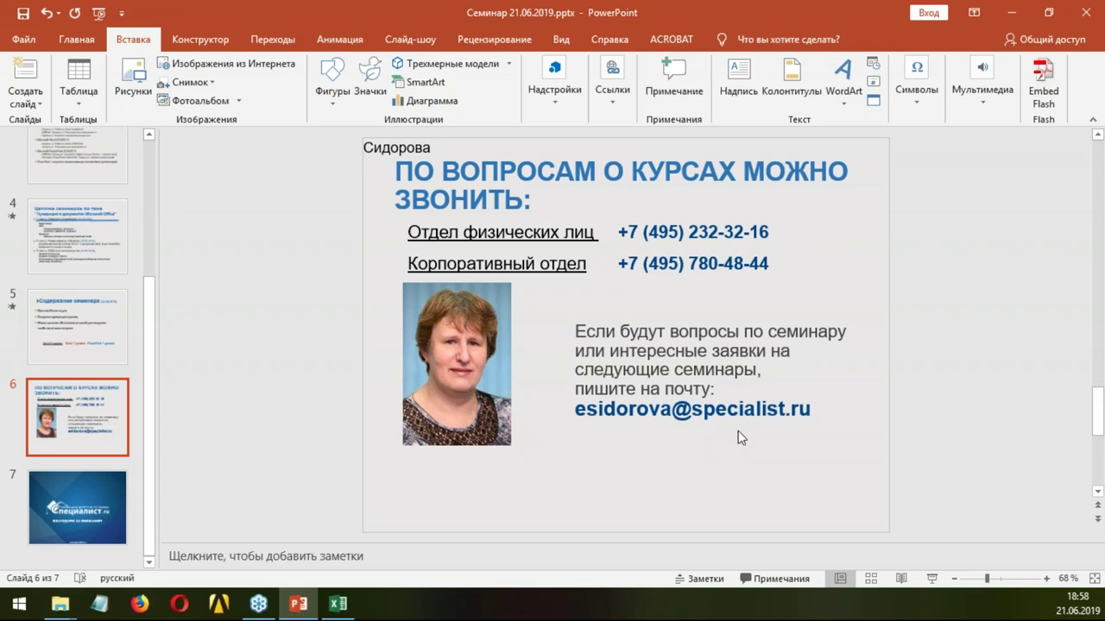
{"action": "left_click", "coordinate": [80, 503]}
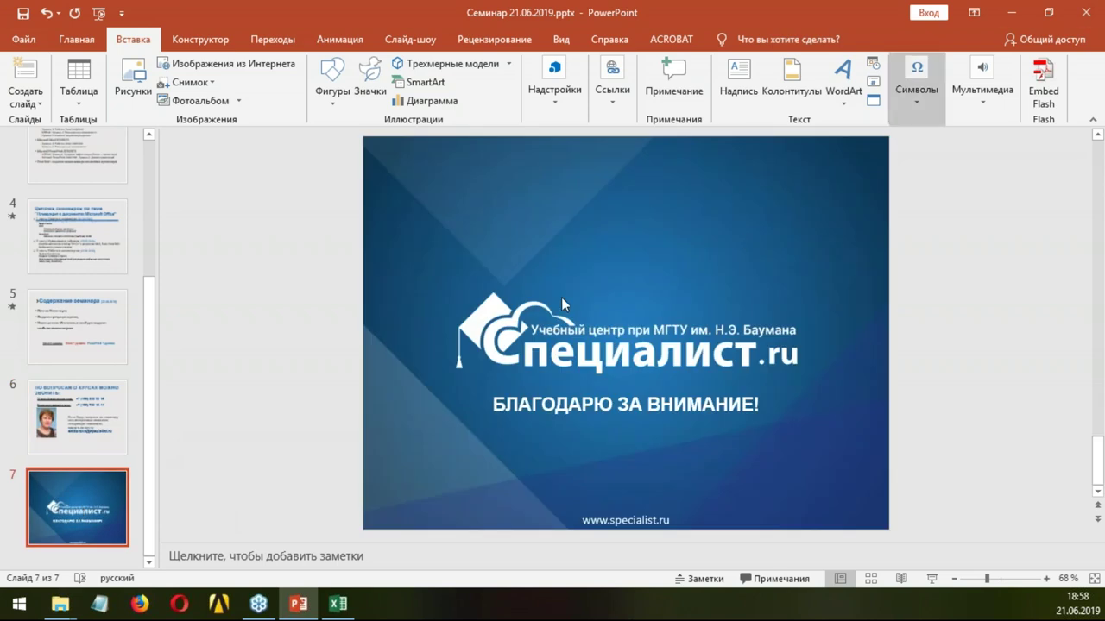
{"action": "key", "text": "shift+F5"}
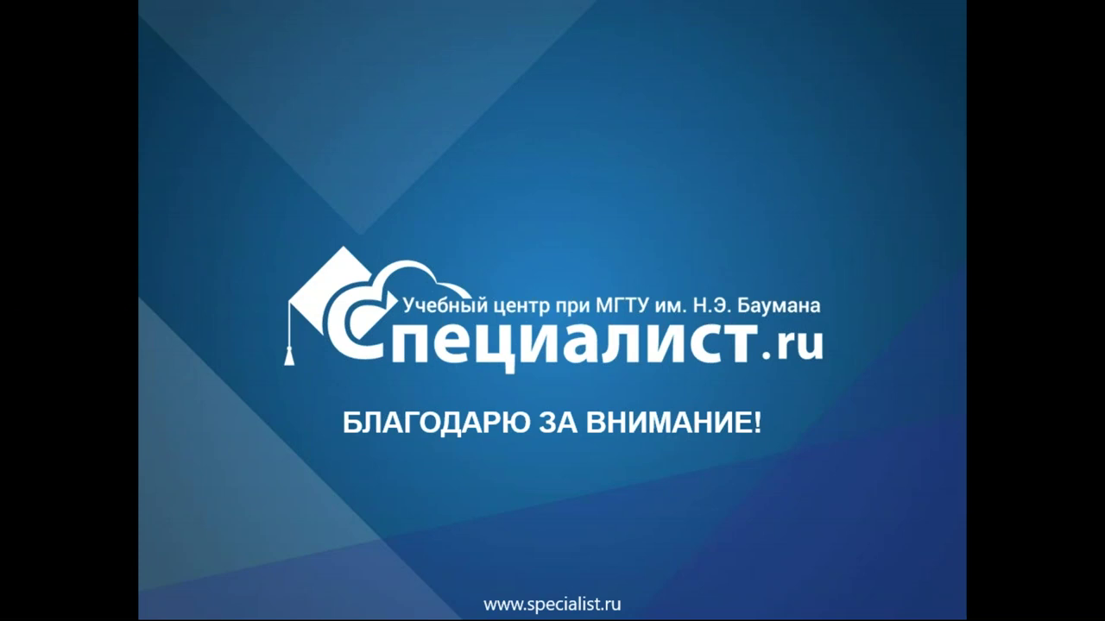
Exit the slide show, returning to slide 7 with the thank-you message in the editor.
{"action": "key", "text": "Escape"}
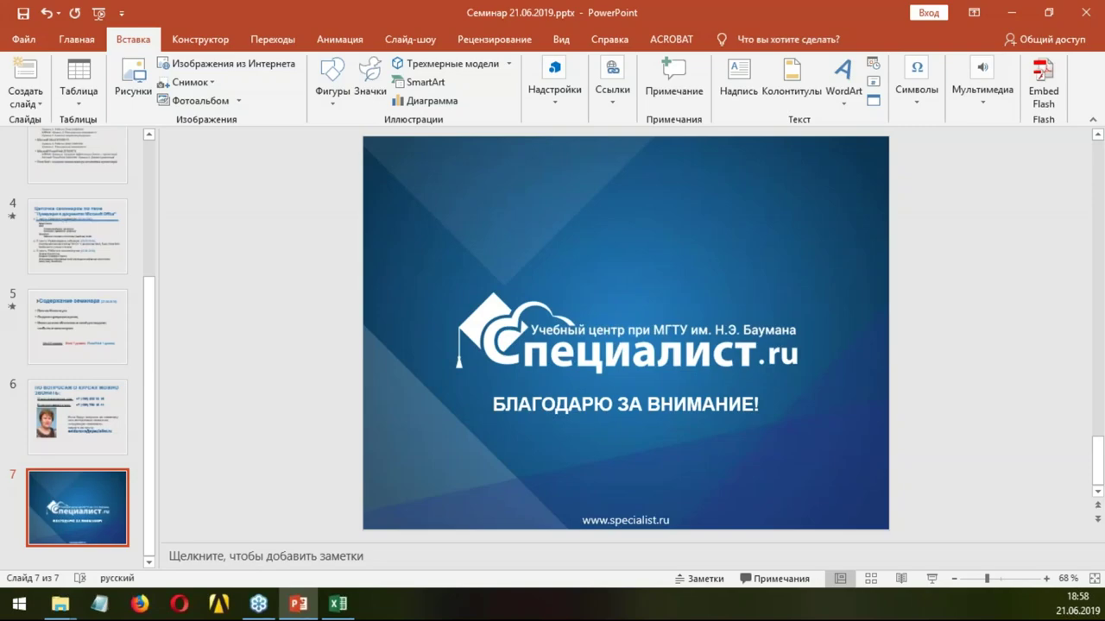